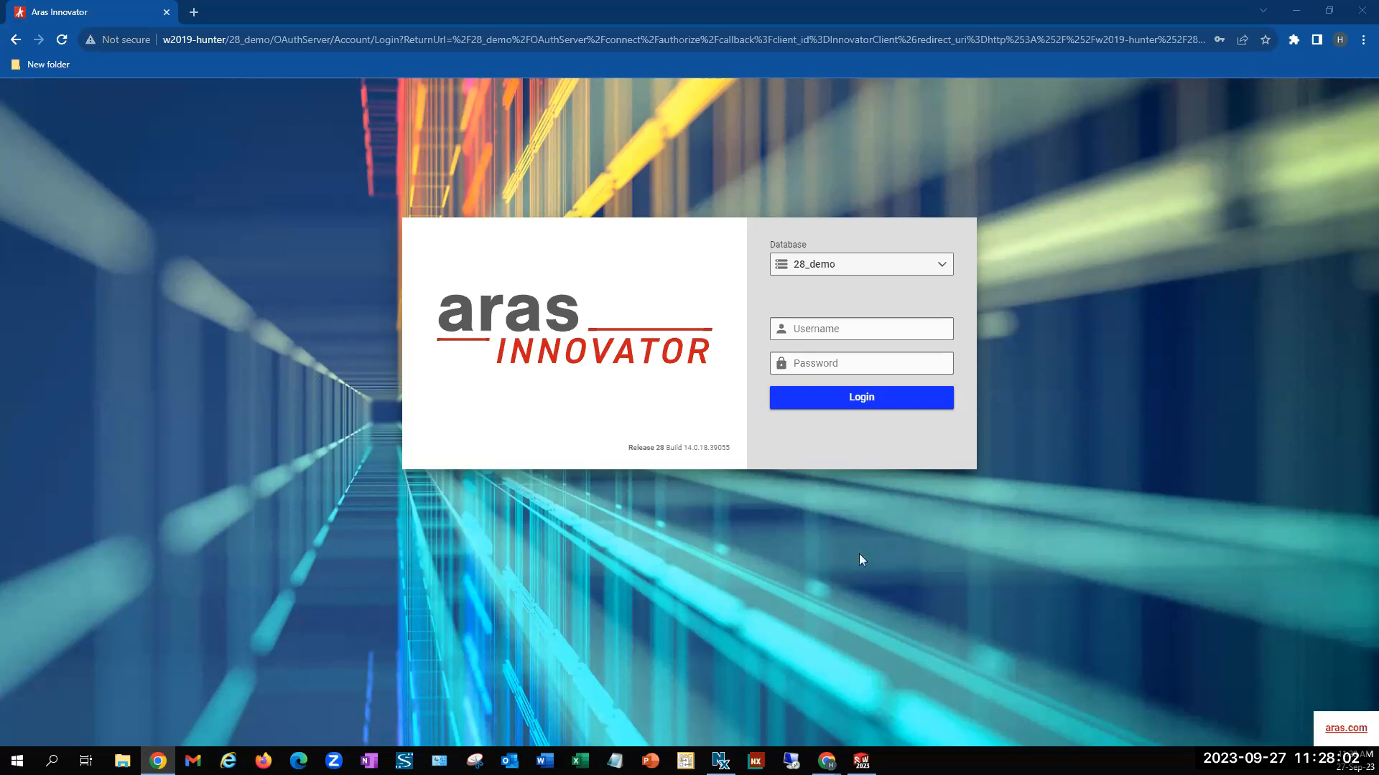
Log in to the 28_demo database with the saved username and password
left_click(853, 331)
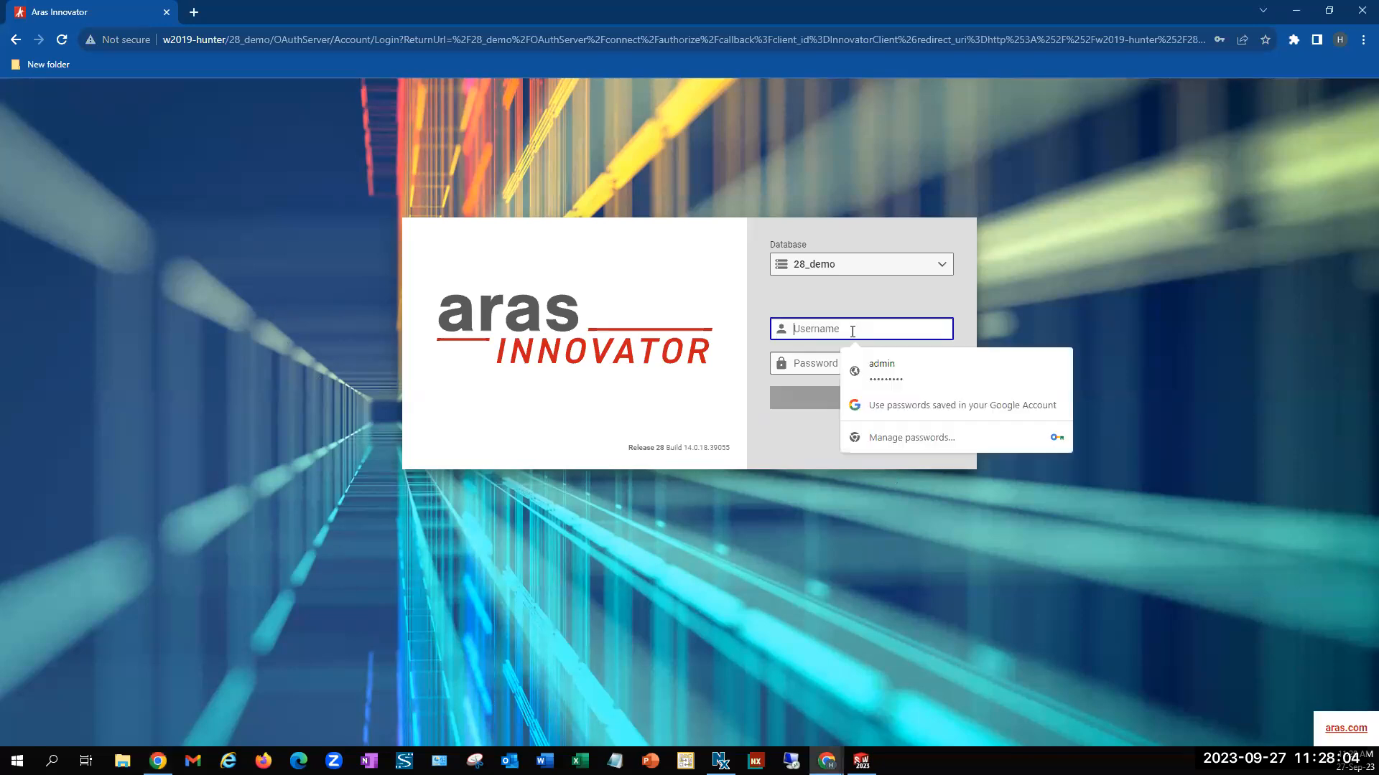
left_click(872, 361)
left_click(866, 404)
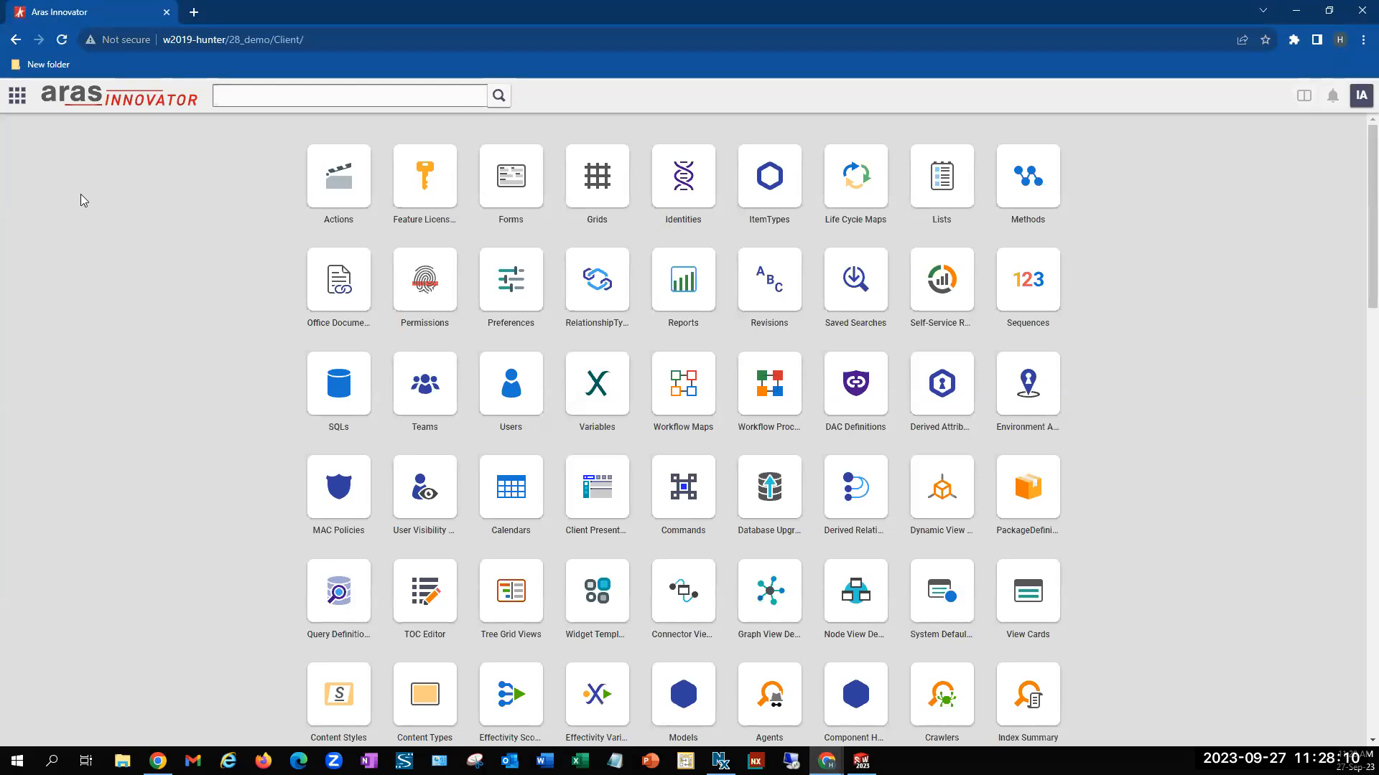
Open the Parts search grid from the Design category and browse the listed parts
left_click(17, 95)
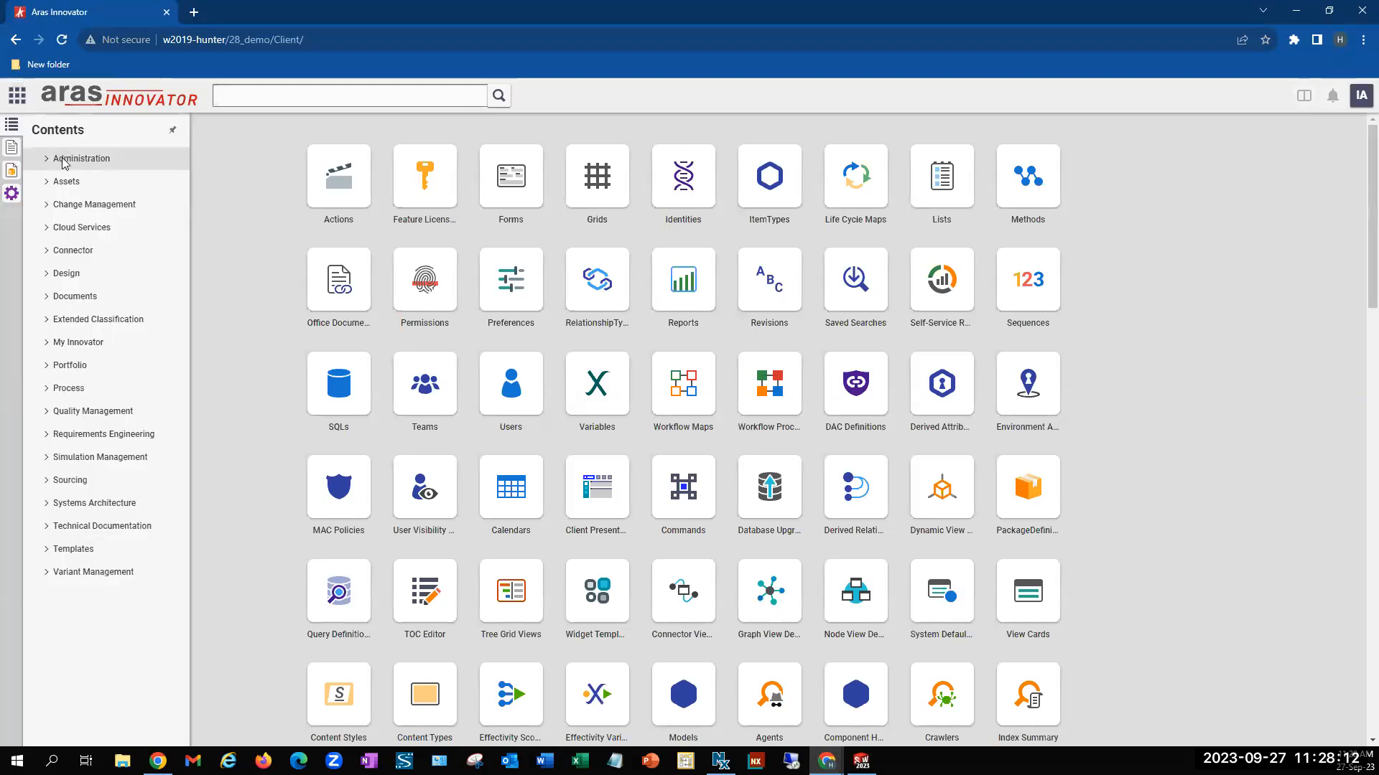
left_click(113, 273)
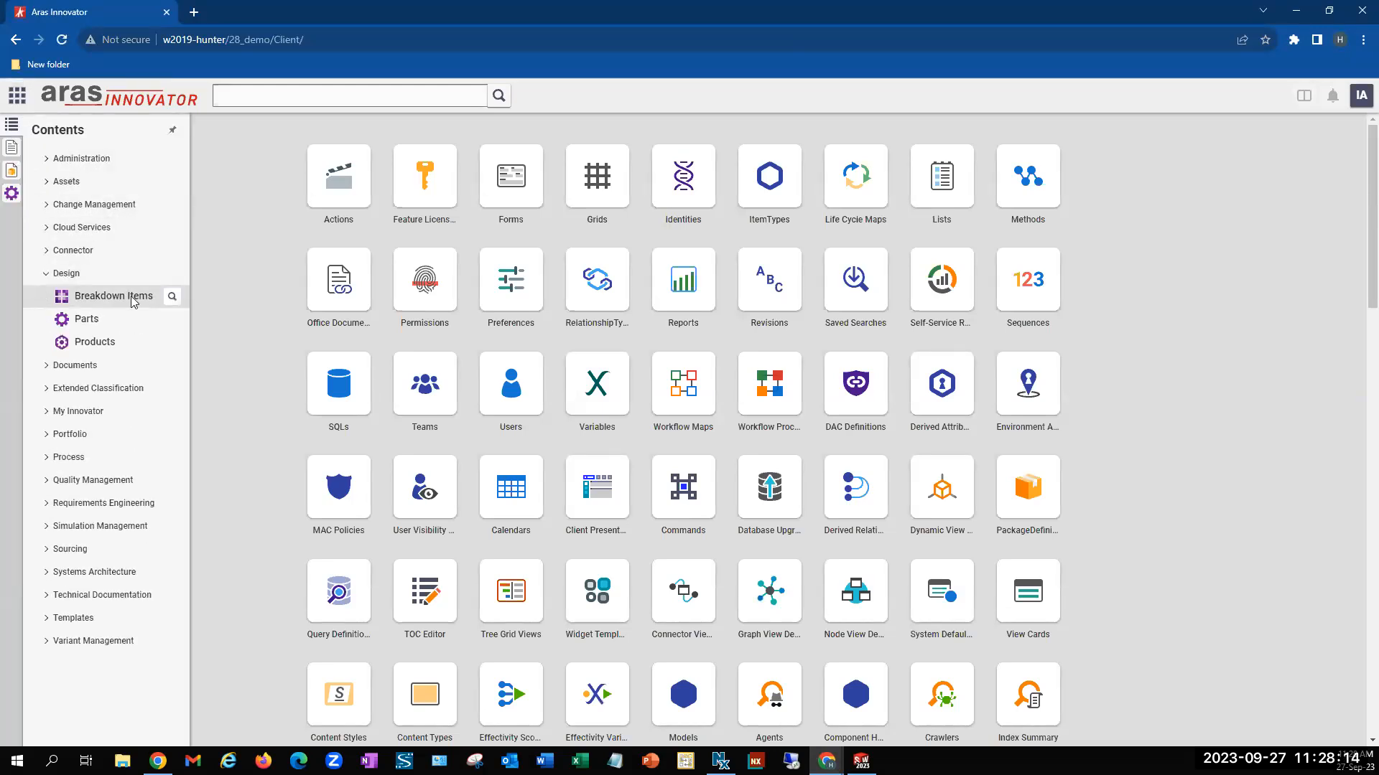
left_click(171, 319)
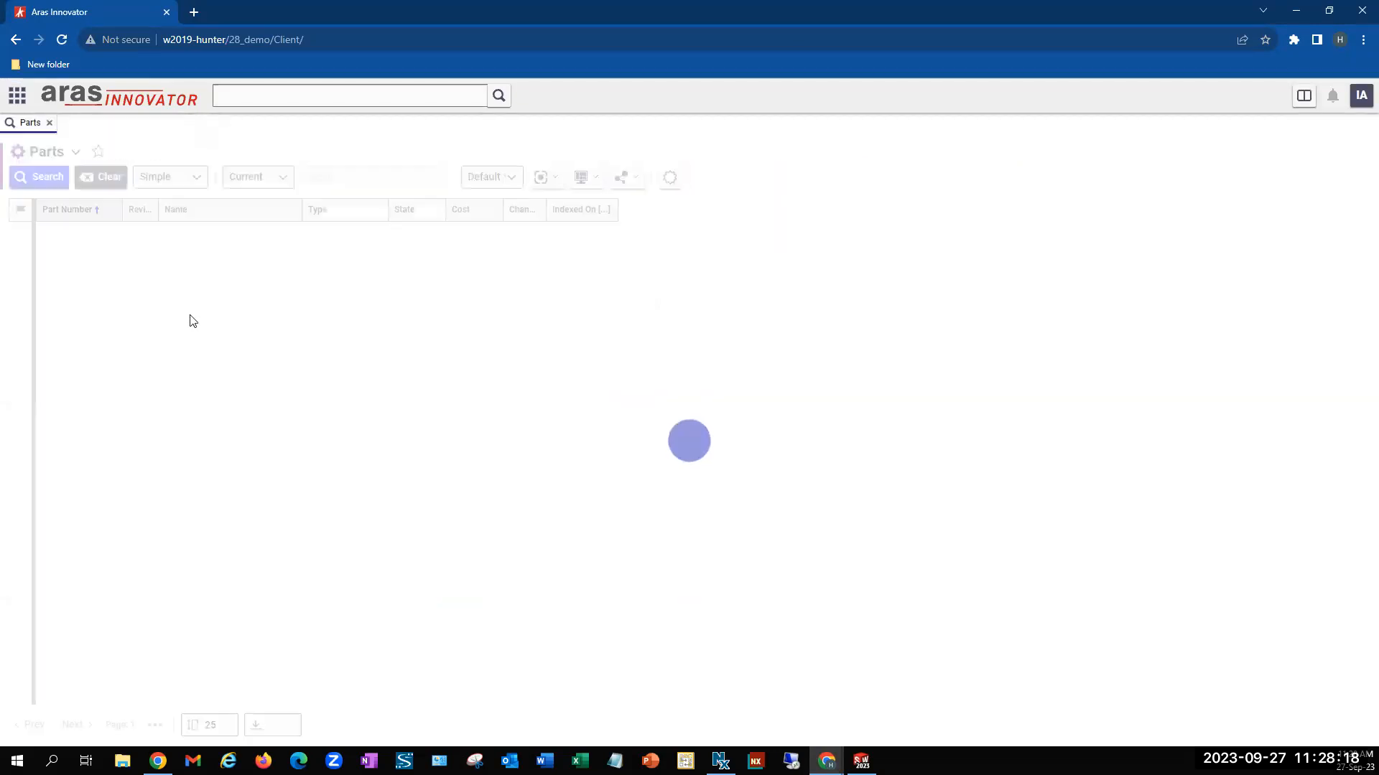
scroll(323, 617, "down", 2)
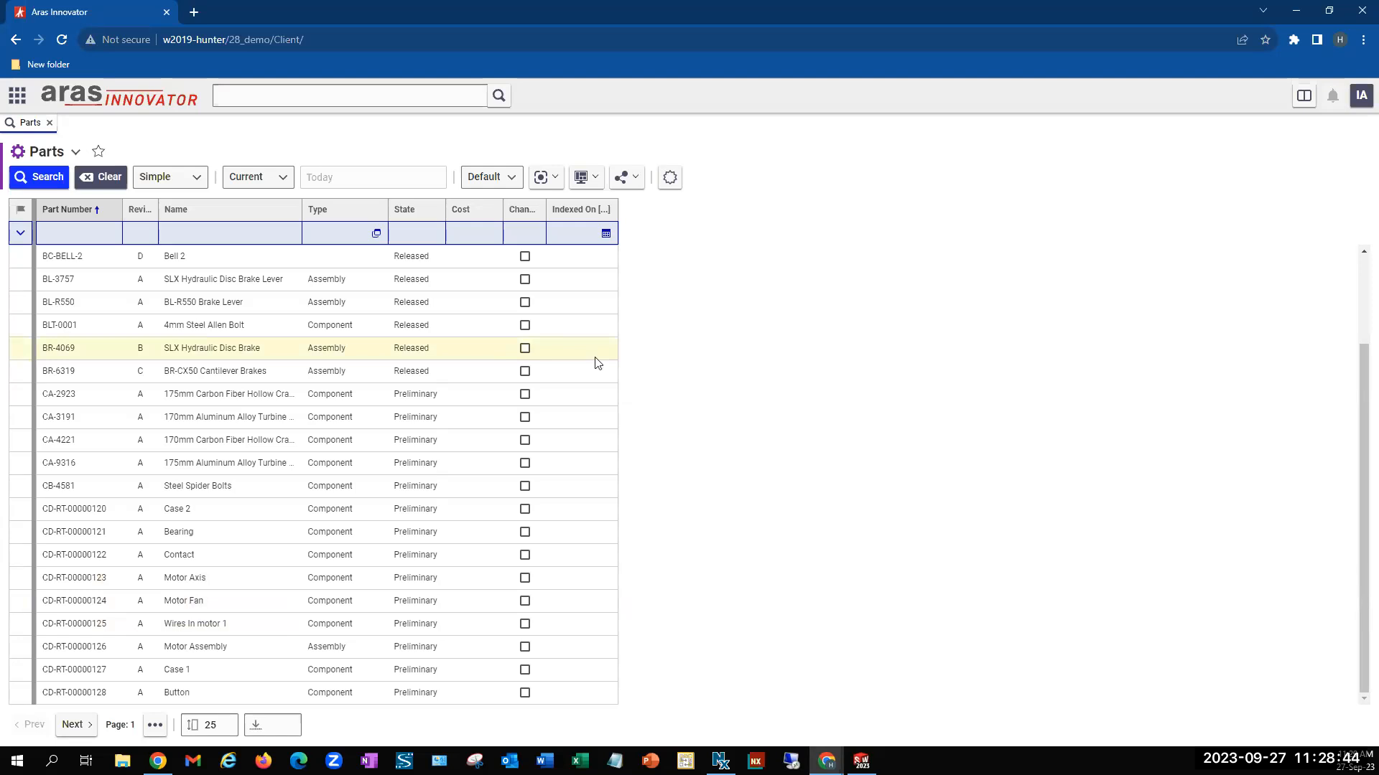
Create a part named "Motor Assembly PRO 2" with type Assembly and long description "Higher rated RPM"
left_click(670, 178)
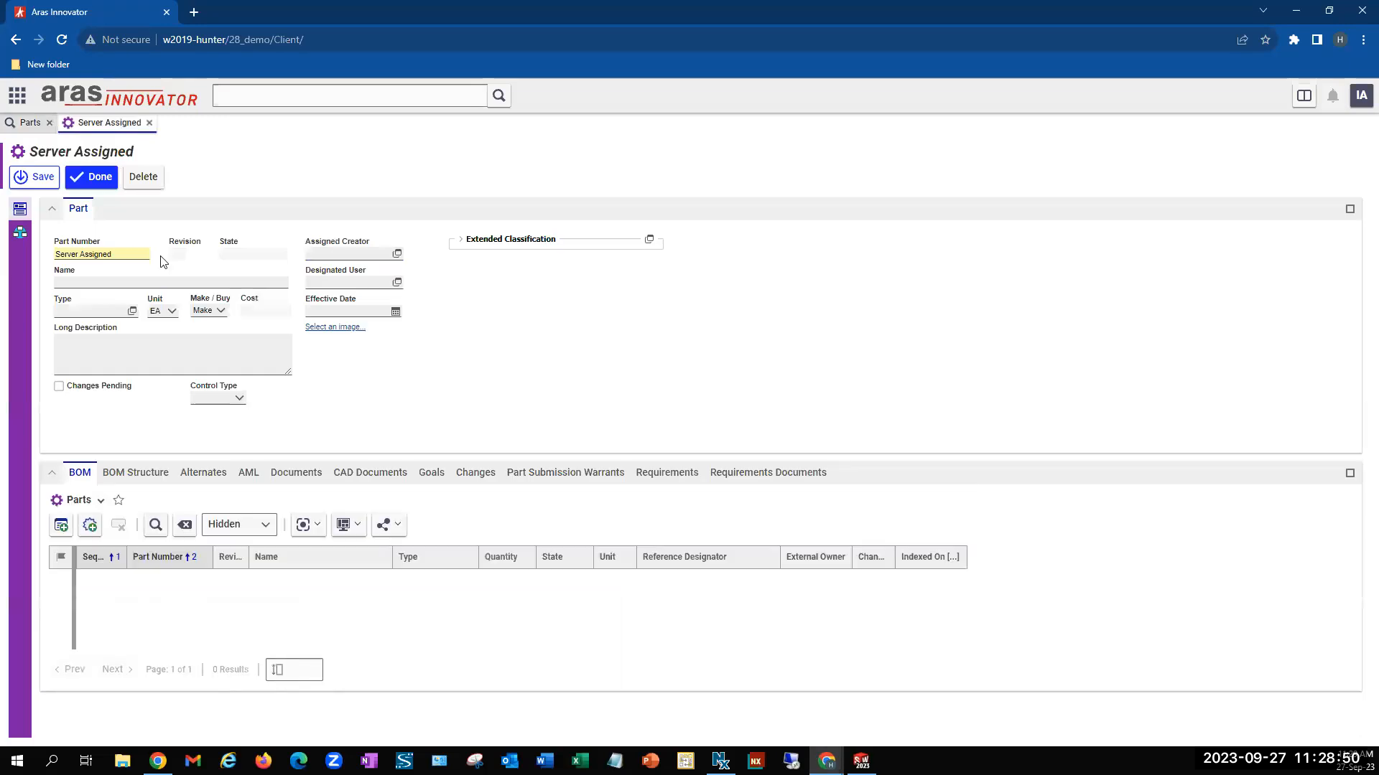
left_click(121, 284)
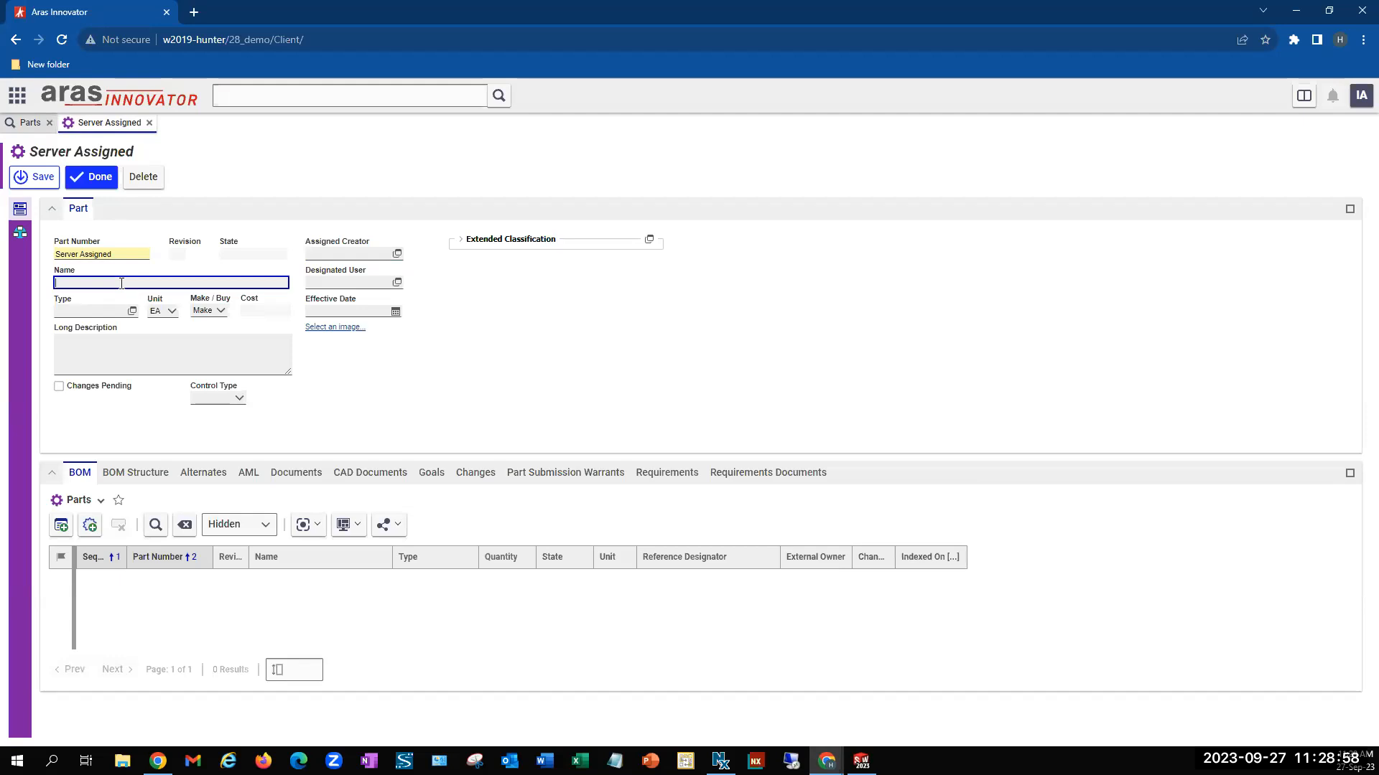
type("Motor Assembly PRO 2")
left_click(132, 310)
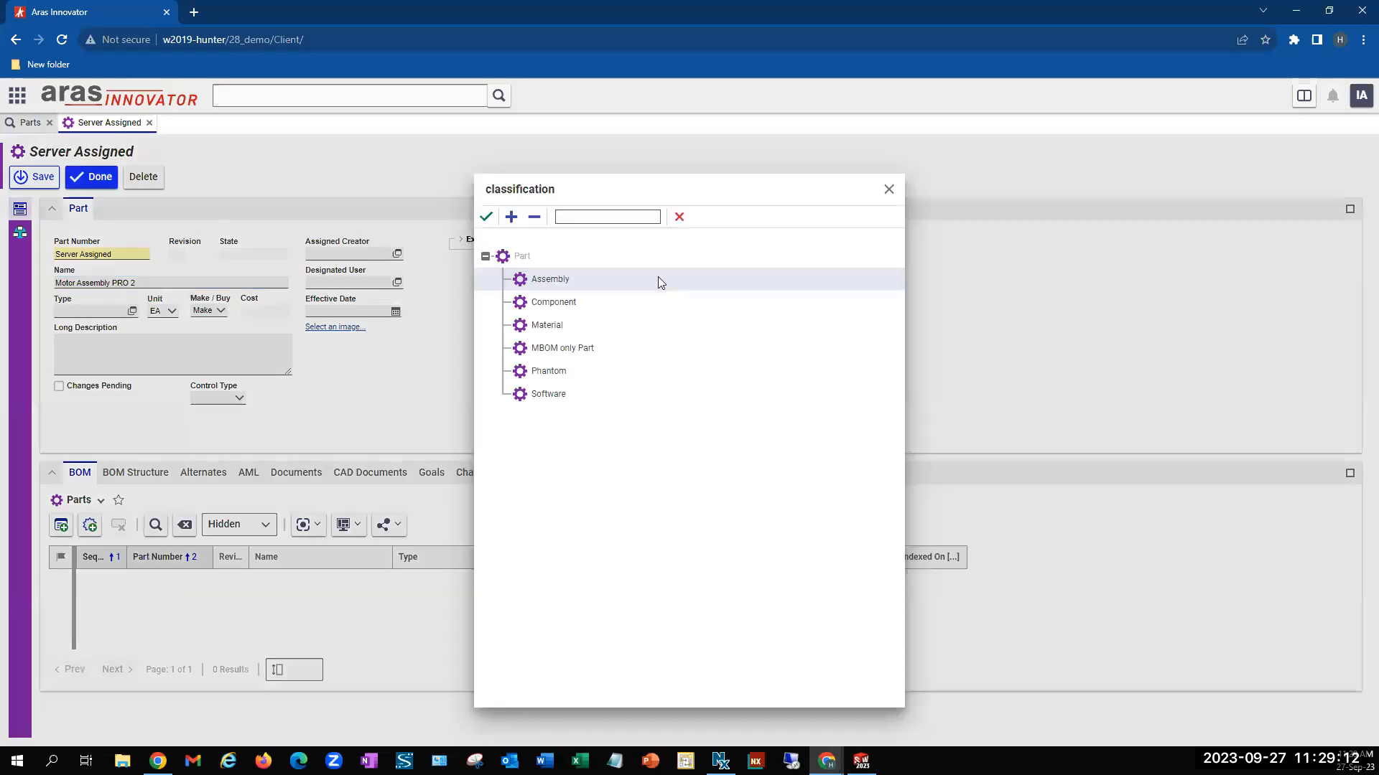
left_click(486, 217)
left_click(188, 346)
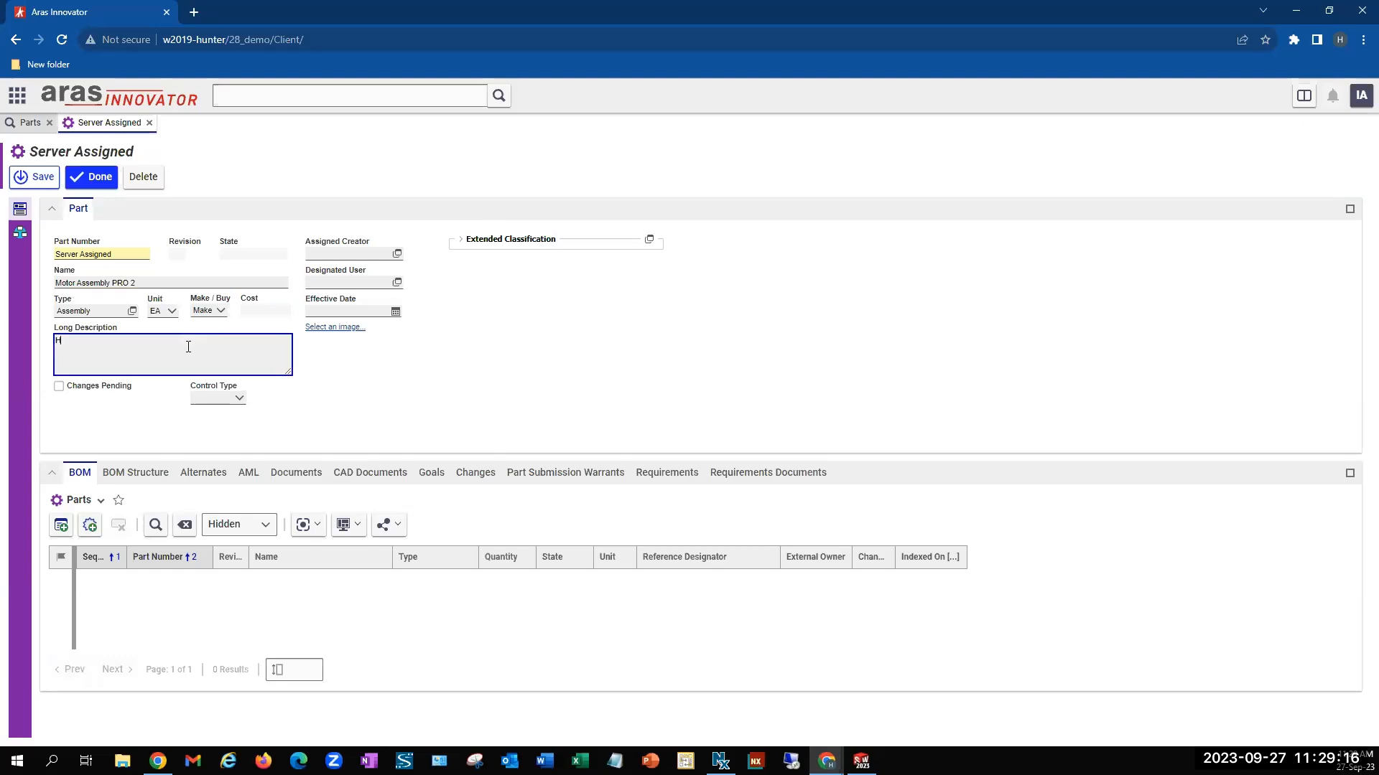
type("Higher rated RPM")
Add components CD-RT-00000121 through CD-RT-00000125, filtered by part number CD*, to the motor assembly's BOM and save the part
left_click(62, 527)
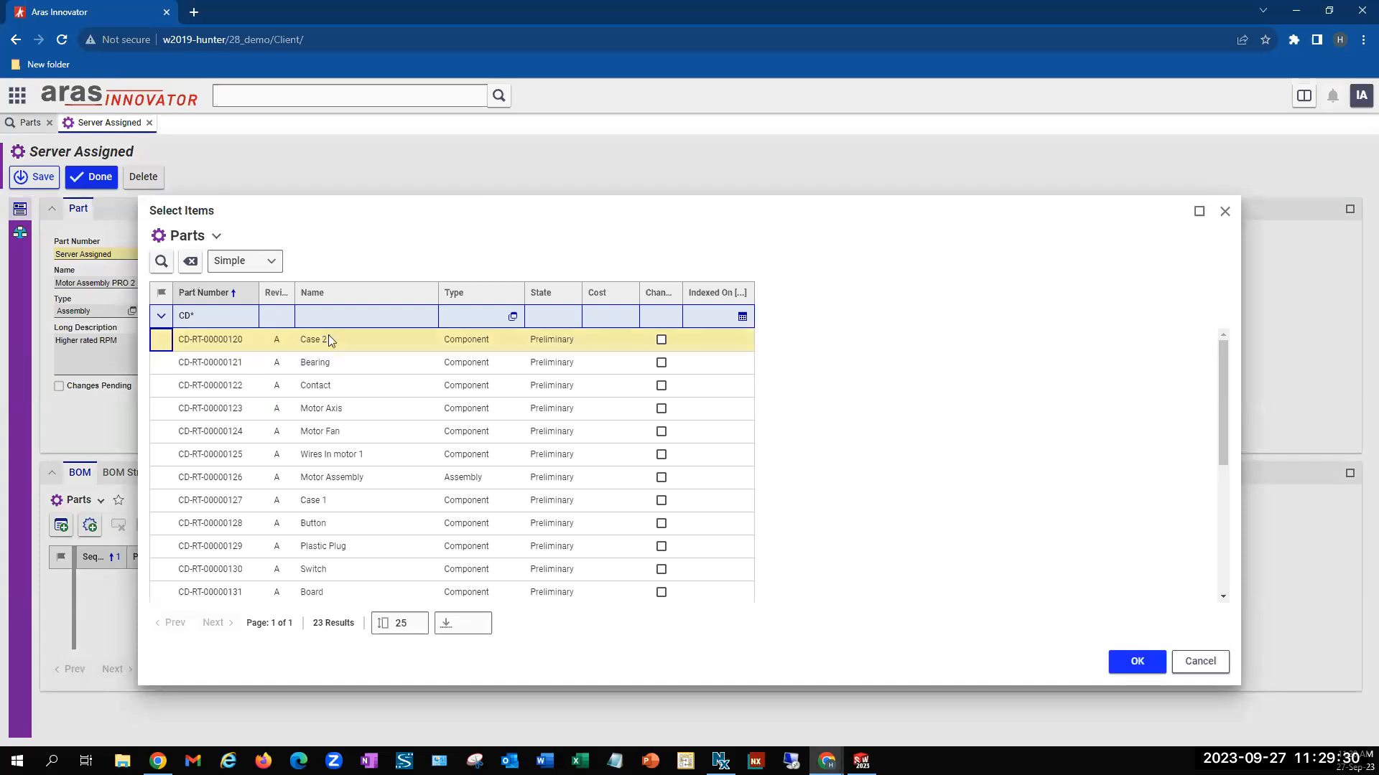
left_click(355, 363)
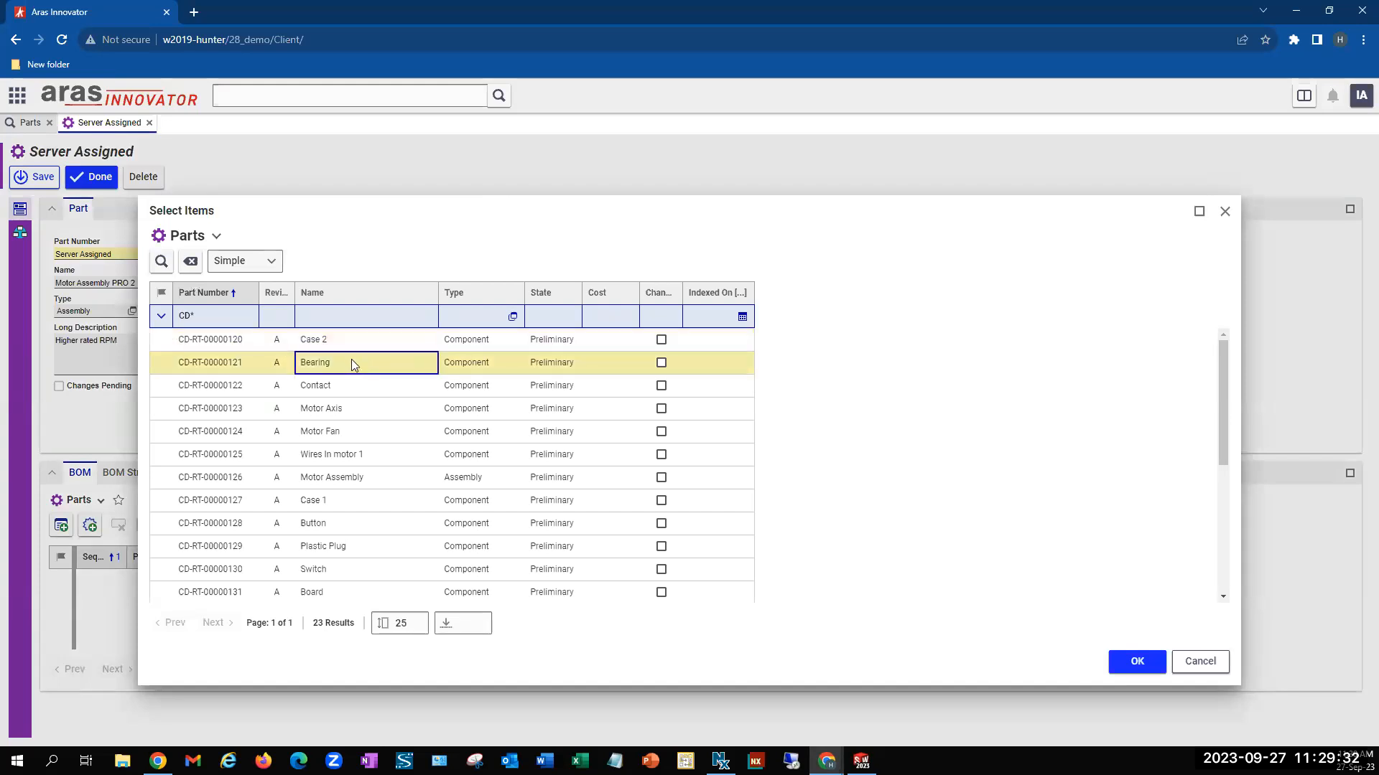
left_click(372, 461, "shift")
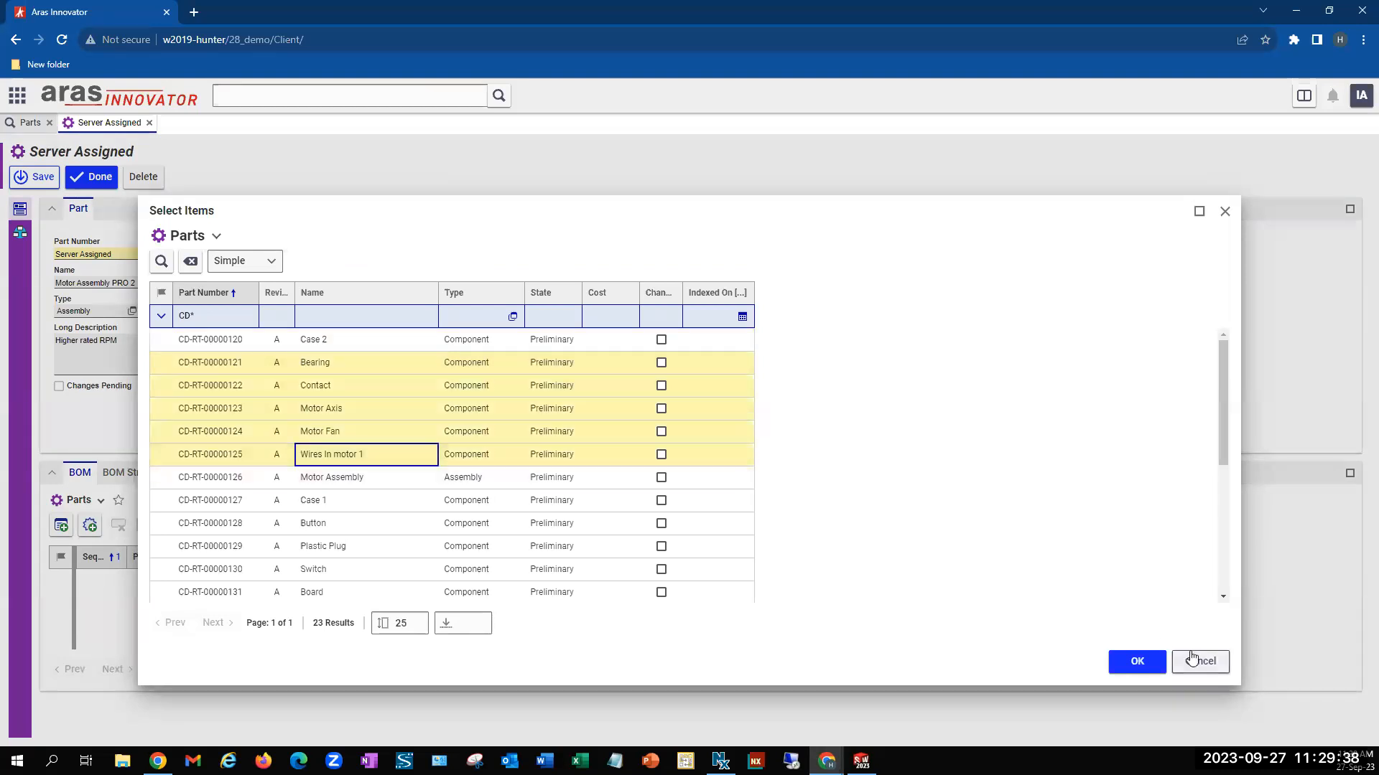
left_click(1137, 662)
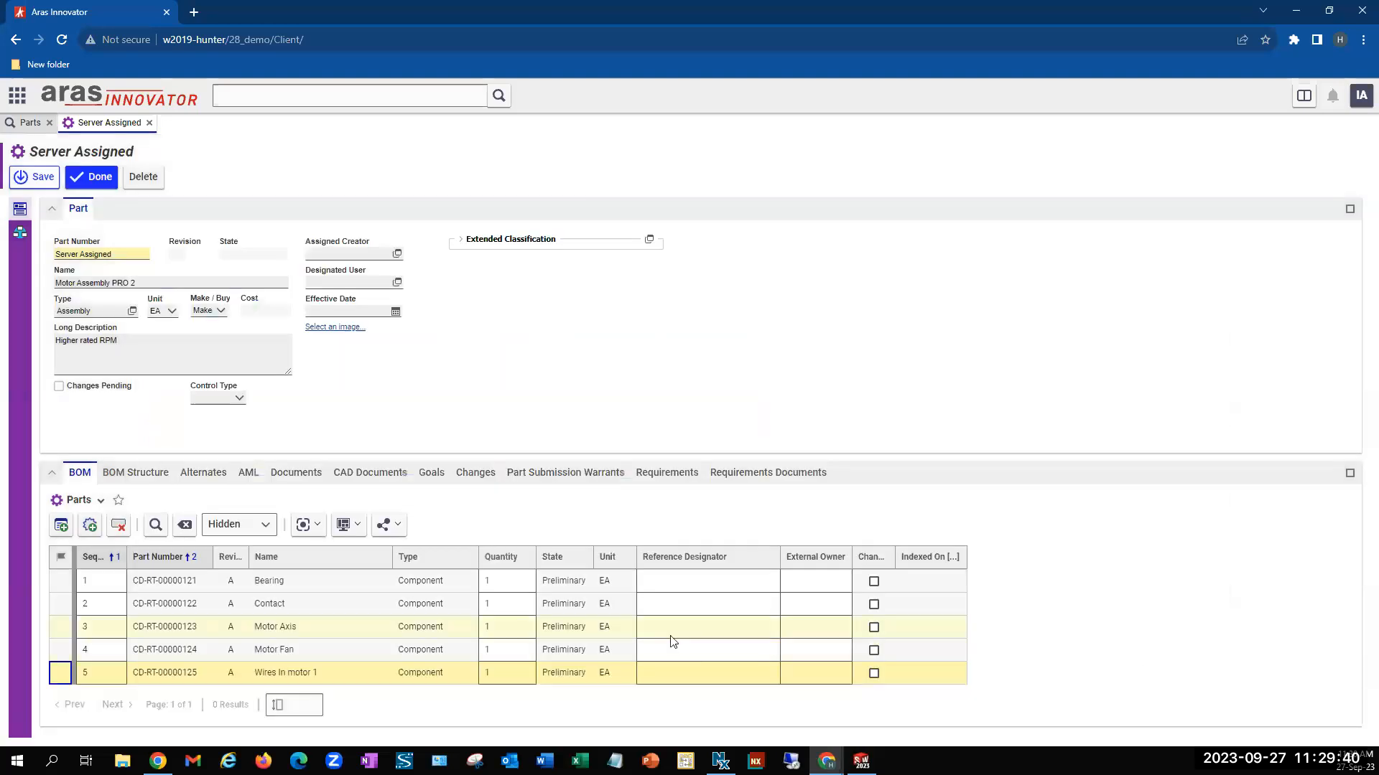
left_click(96, 177)
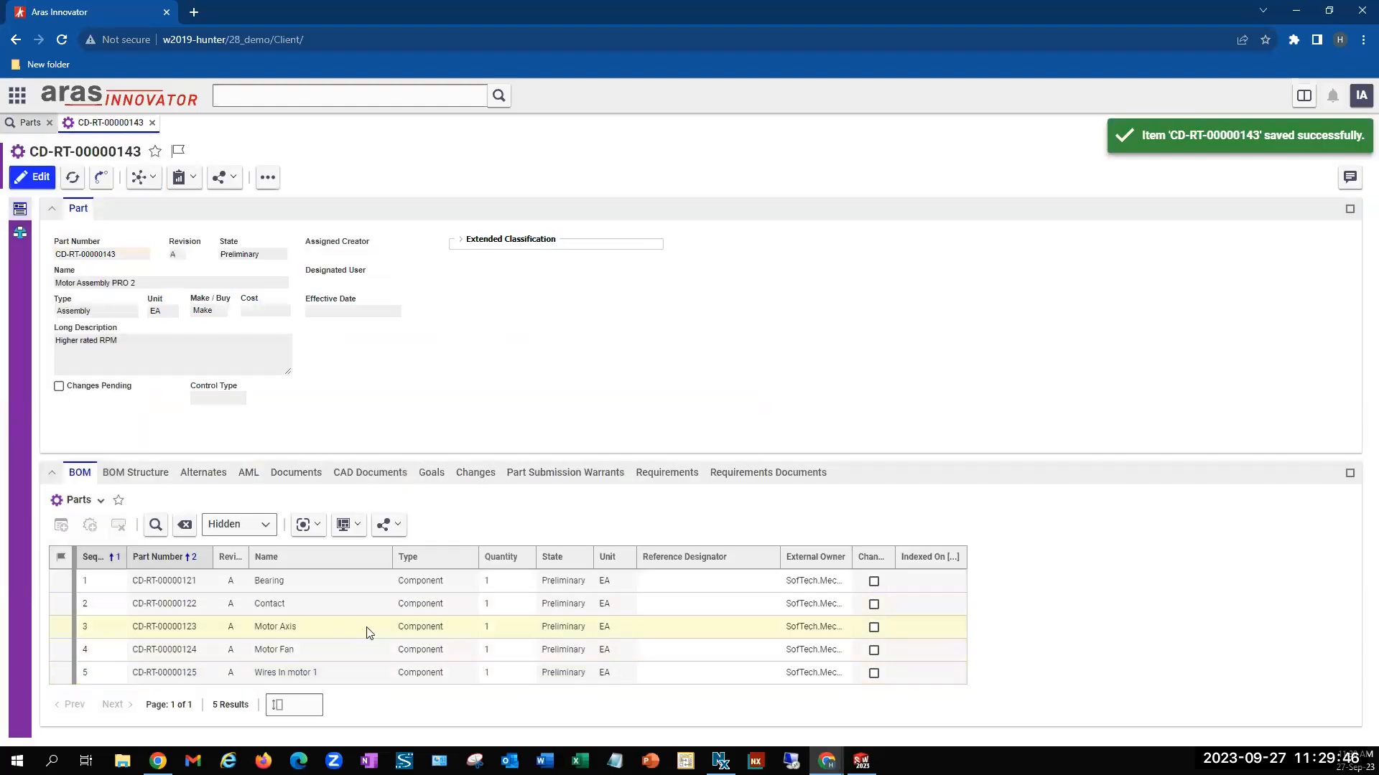
Create another part named "Rotary Tool PRO 2" with type Assembly and long description "Higher rated Motor"
left_click(30, 124)
left_click(670, 179)
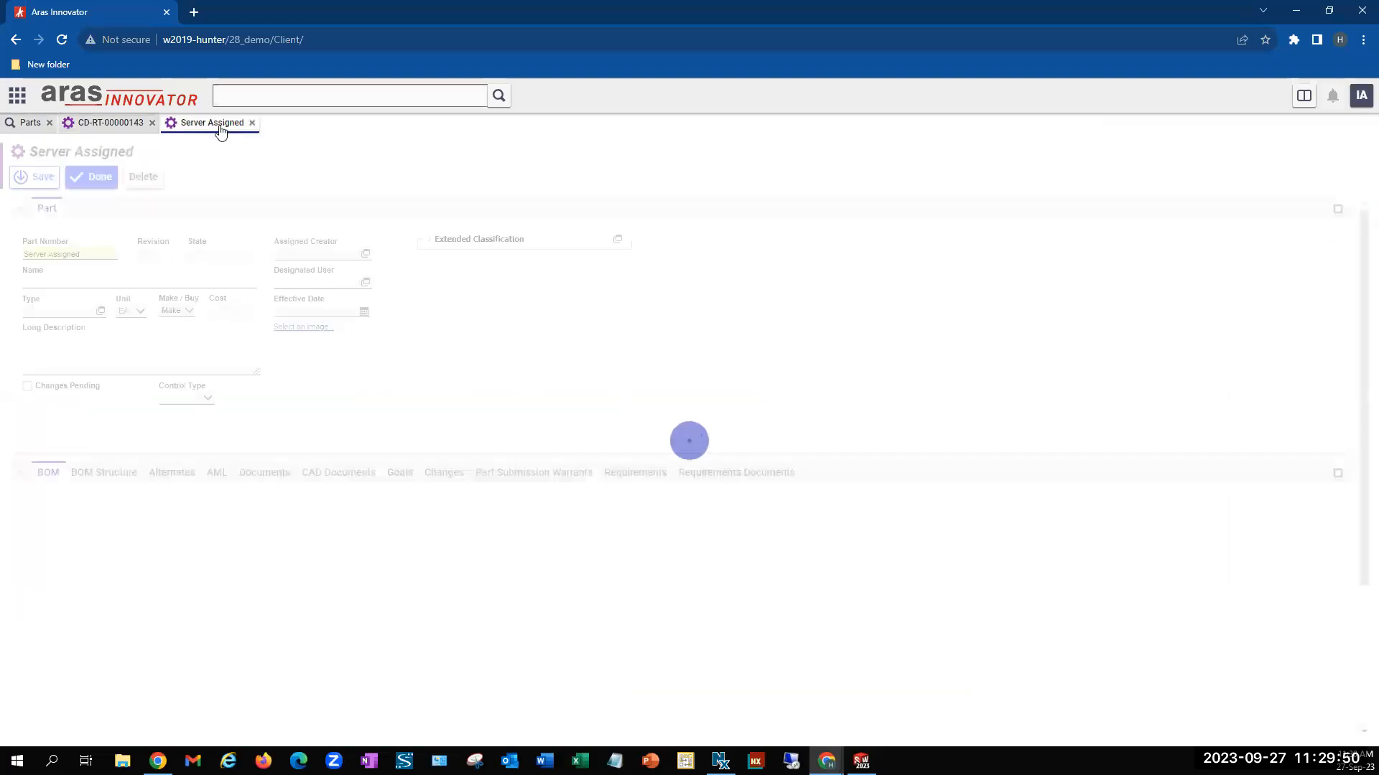
left_click(120, 279)
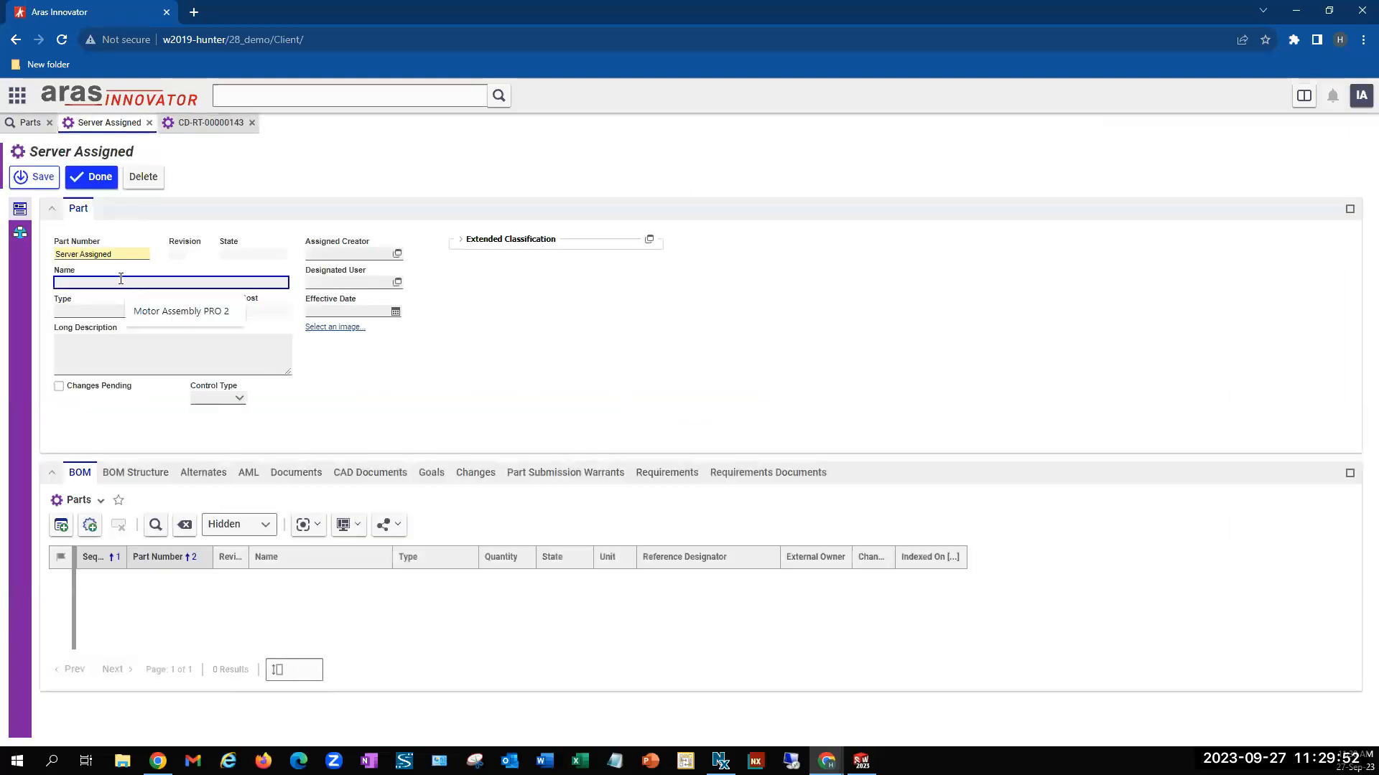
type("Rotary T")
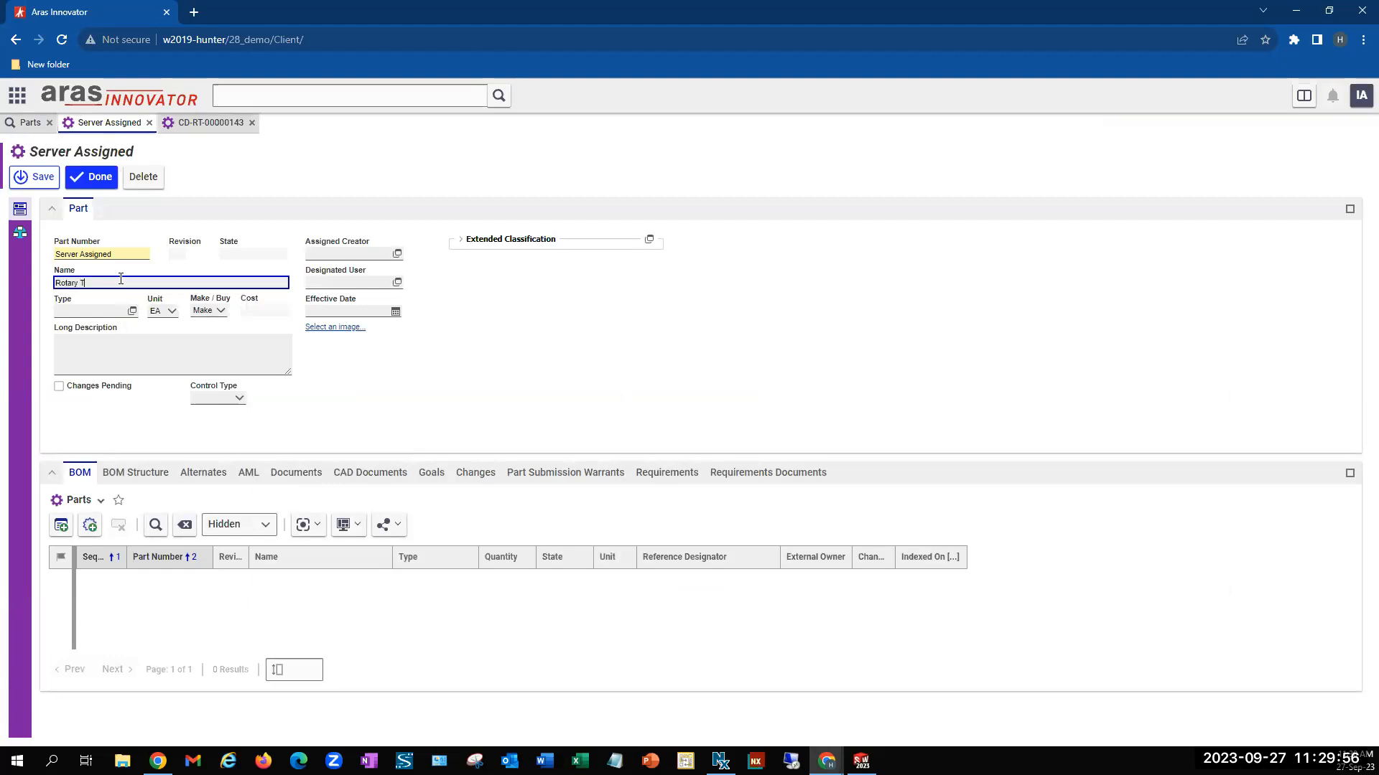
type("ool POR")
left_click(132, 311)
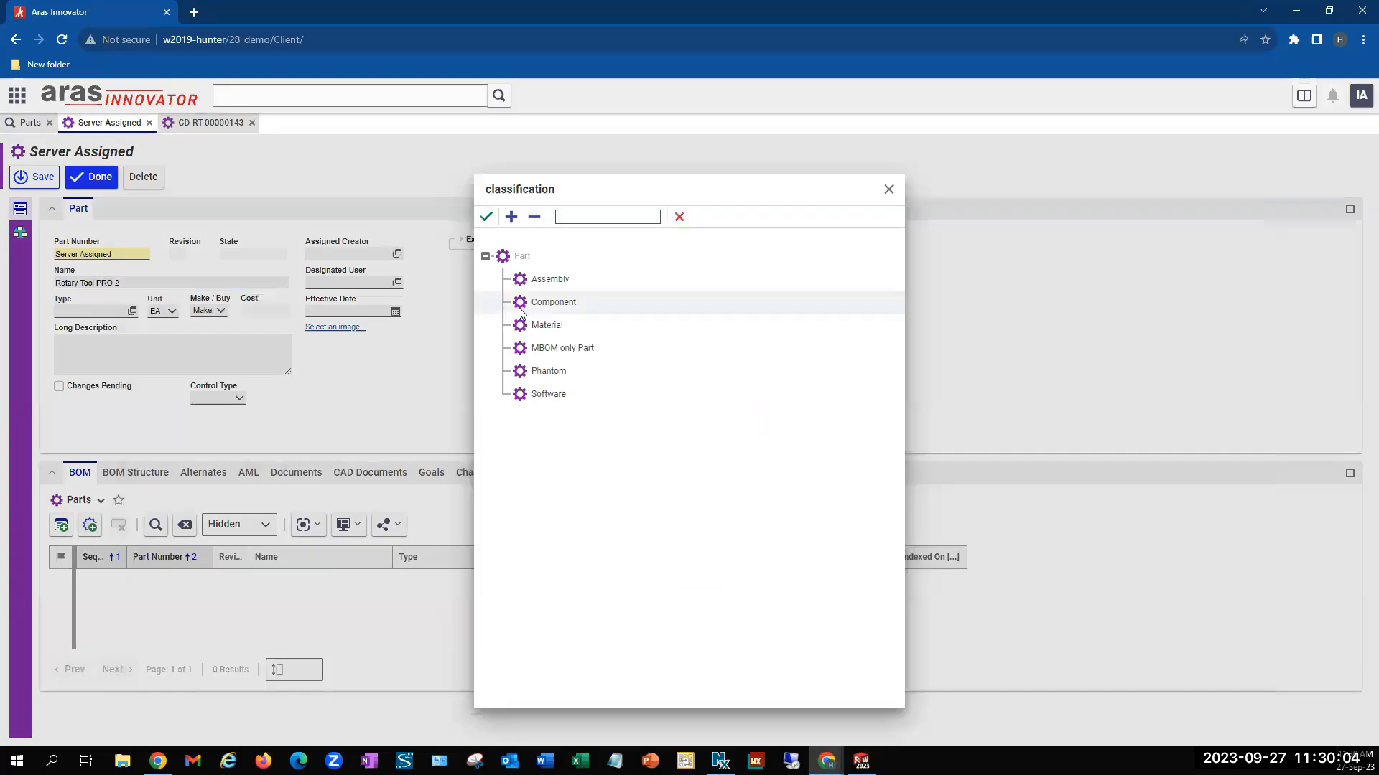
left_click(487, 217)
left_click(179, 351)
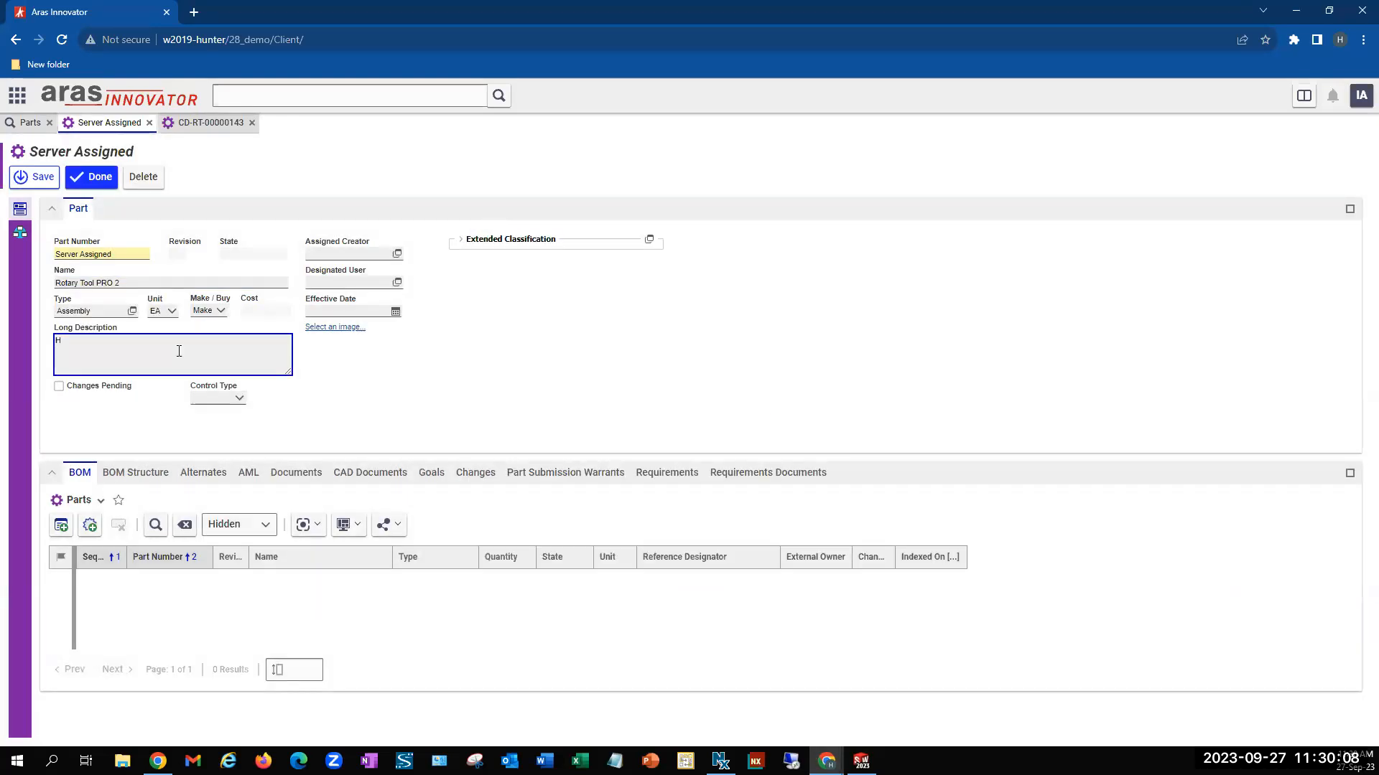
type("Higher rated Motor")
Add the existing Motor Assembly PRO 2 part, found with the part number filter CD*, to the rotary tool's BOM
left_click(61, 525)
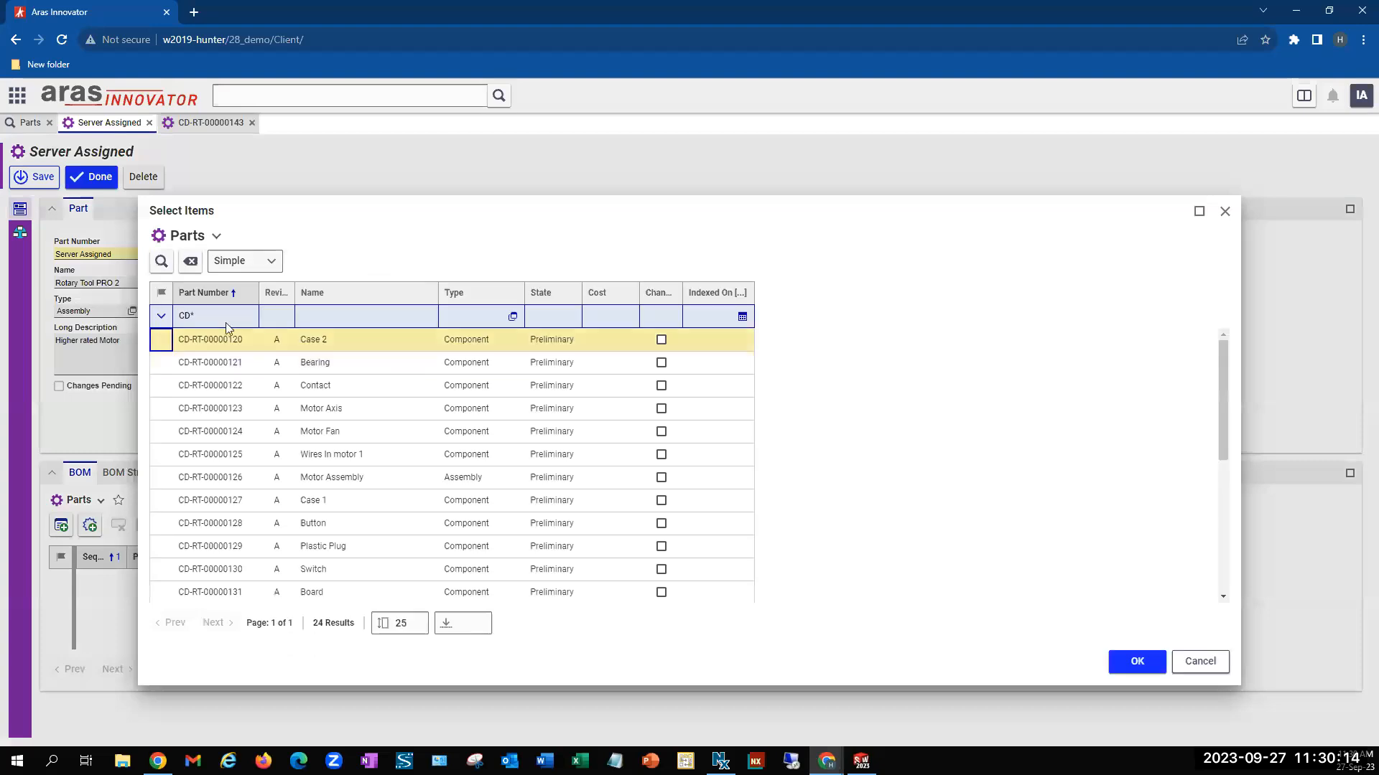
left_click_drag(1221, 362, 1222, 506)
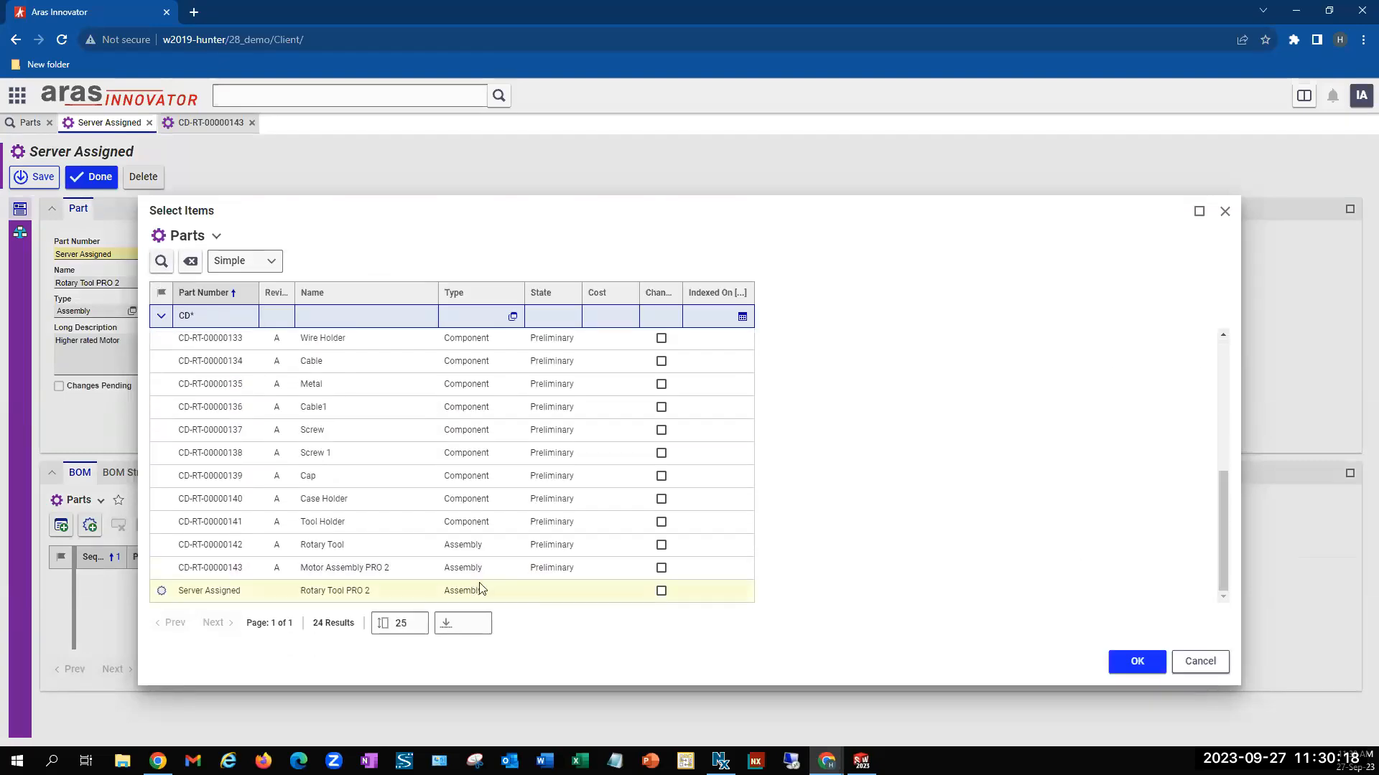
left_click(420, 570)
left_click(1134, 667)
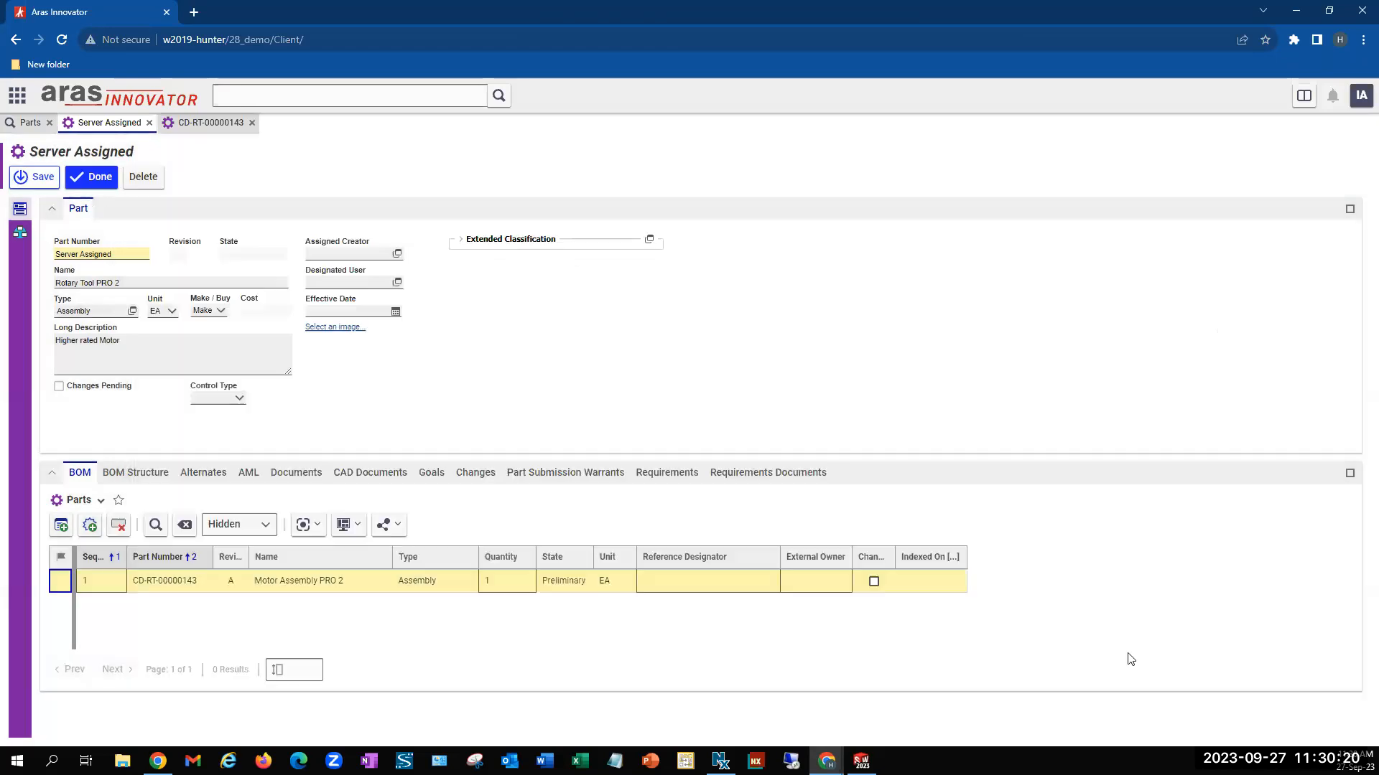
Add Case 2 and the components from Case 1 through Tool Holder to the rotary tool's BOM and save the part
left_click(62, 530)
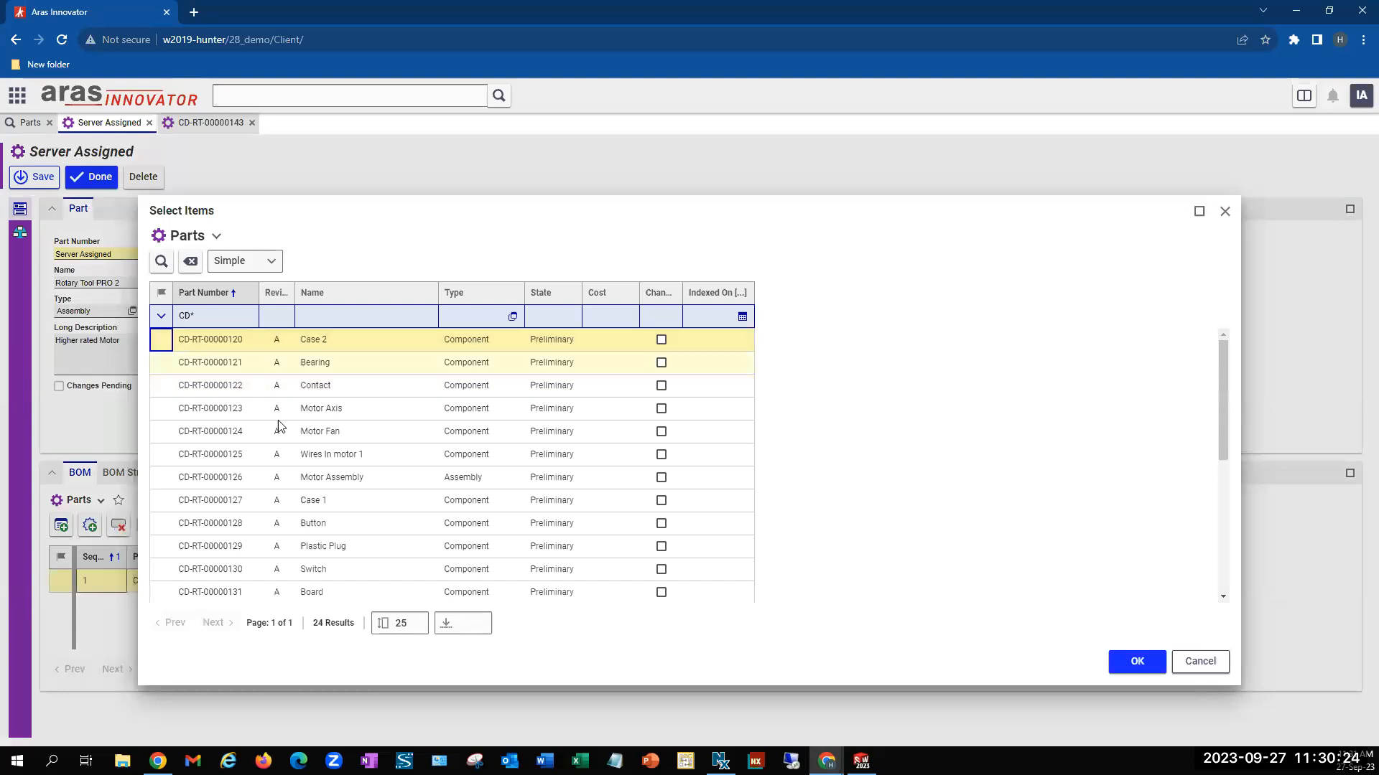
scroll(344, 495, "down", 5)
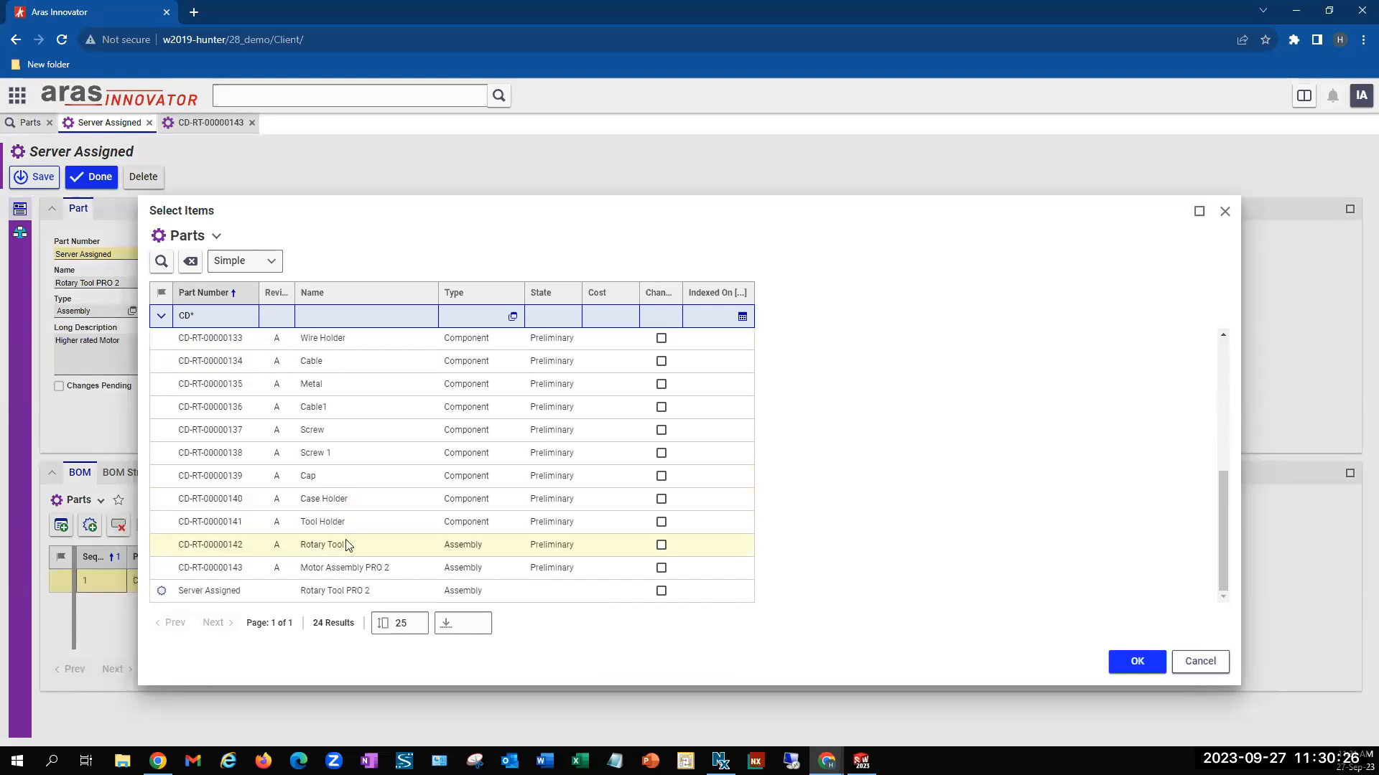
left_click(357, 526)
scroll(381, 458, "up", 5)
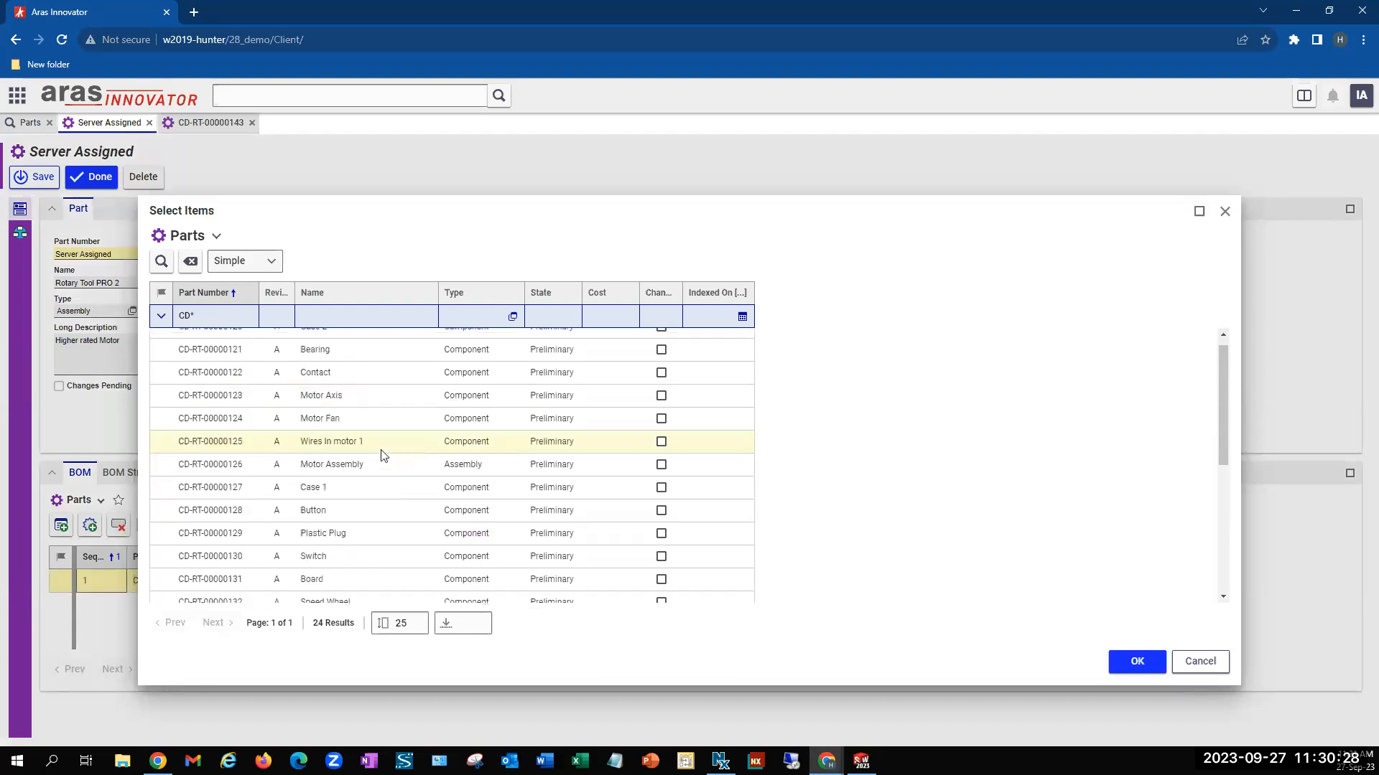
left_click(381, 487, "shift")
scroll(475, 443, "up", 1)
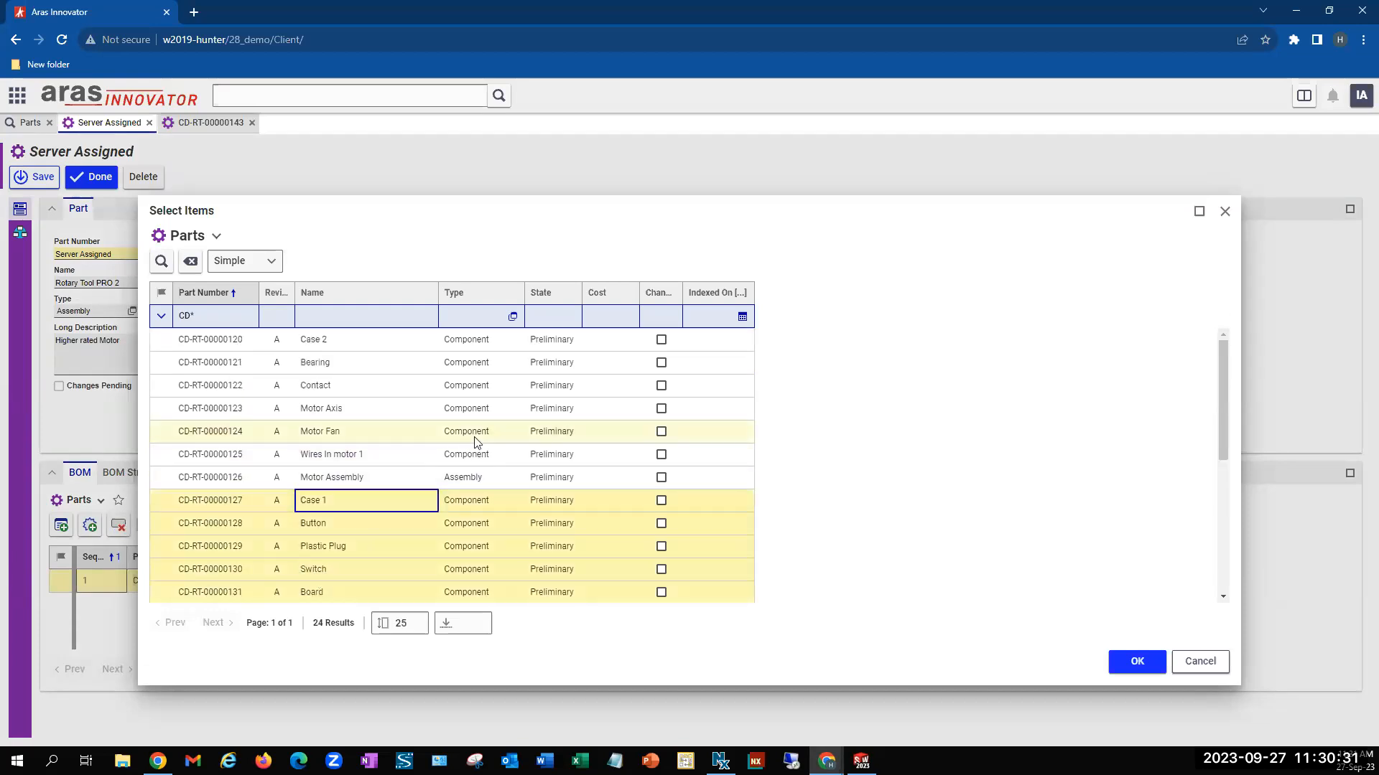
left_click(395, 344, "ctrl")
left_click(1138, 662)
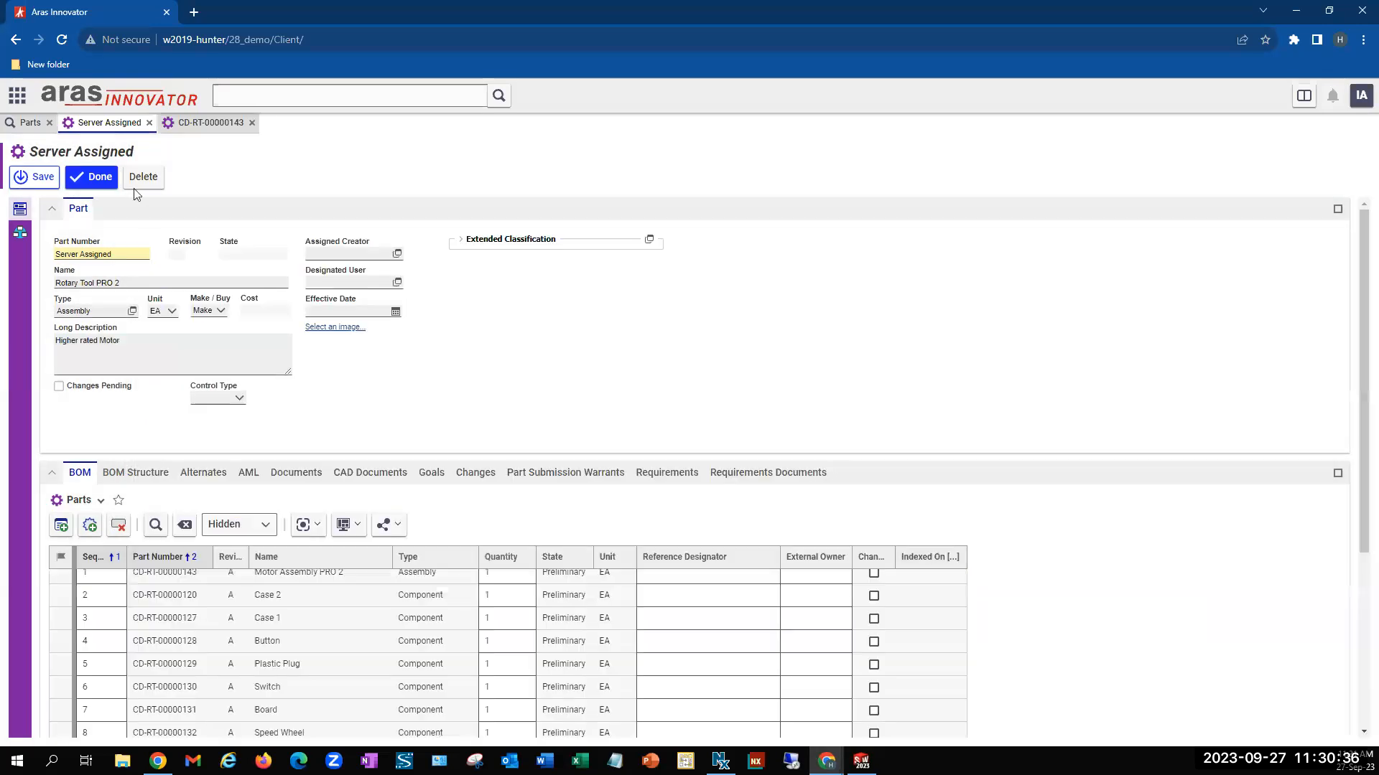
left_click(91, 176)
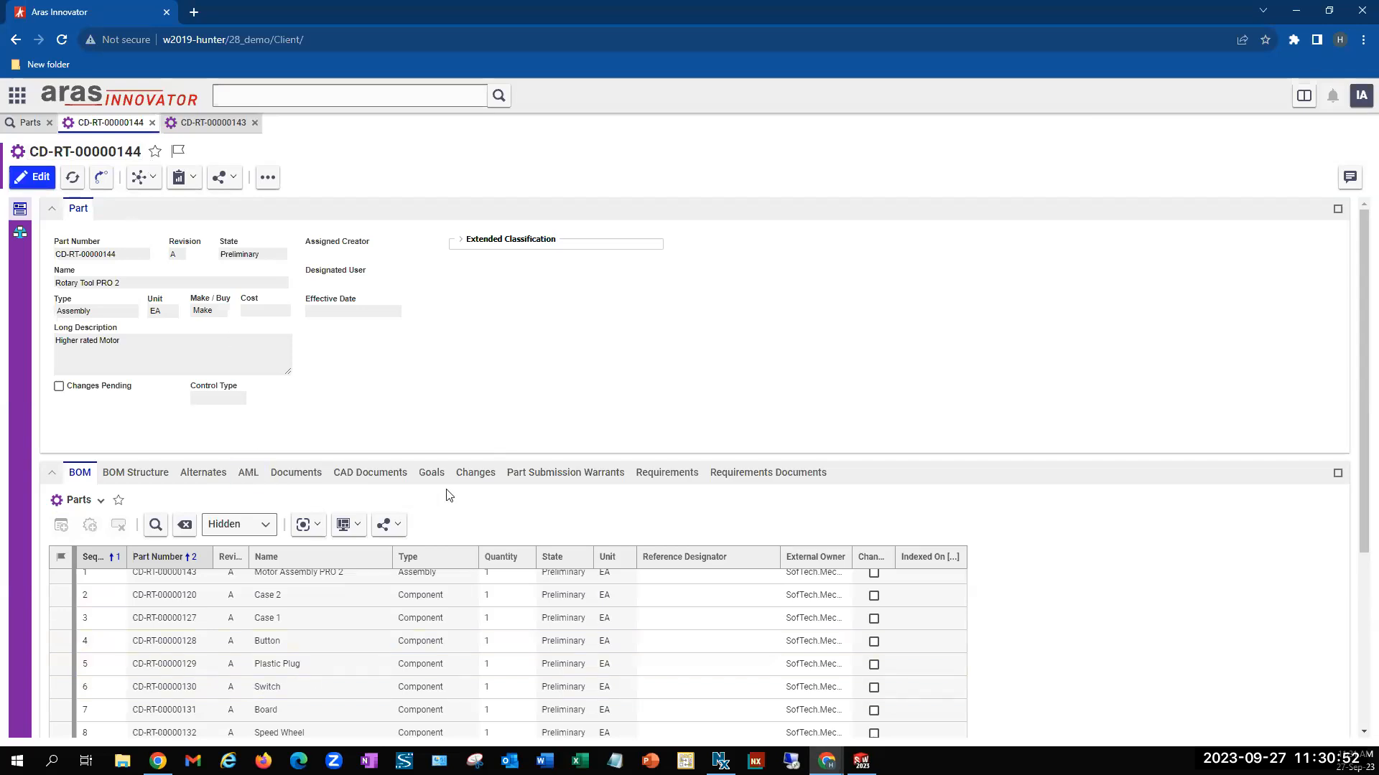
Check the rotary tool's CAD Documents and generate its SOLIDWORKS assembly from the BOM with Essig PLM BOM to CAD
left_click(378, 483)
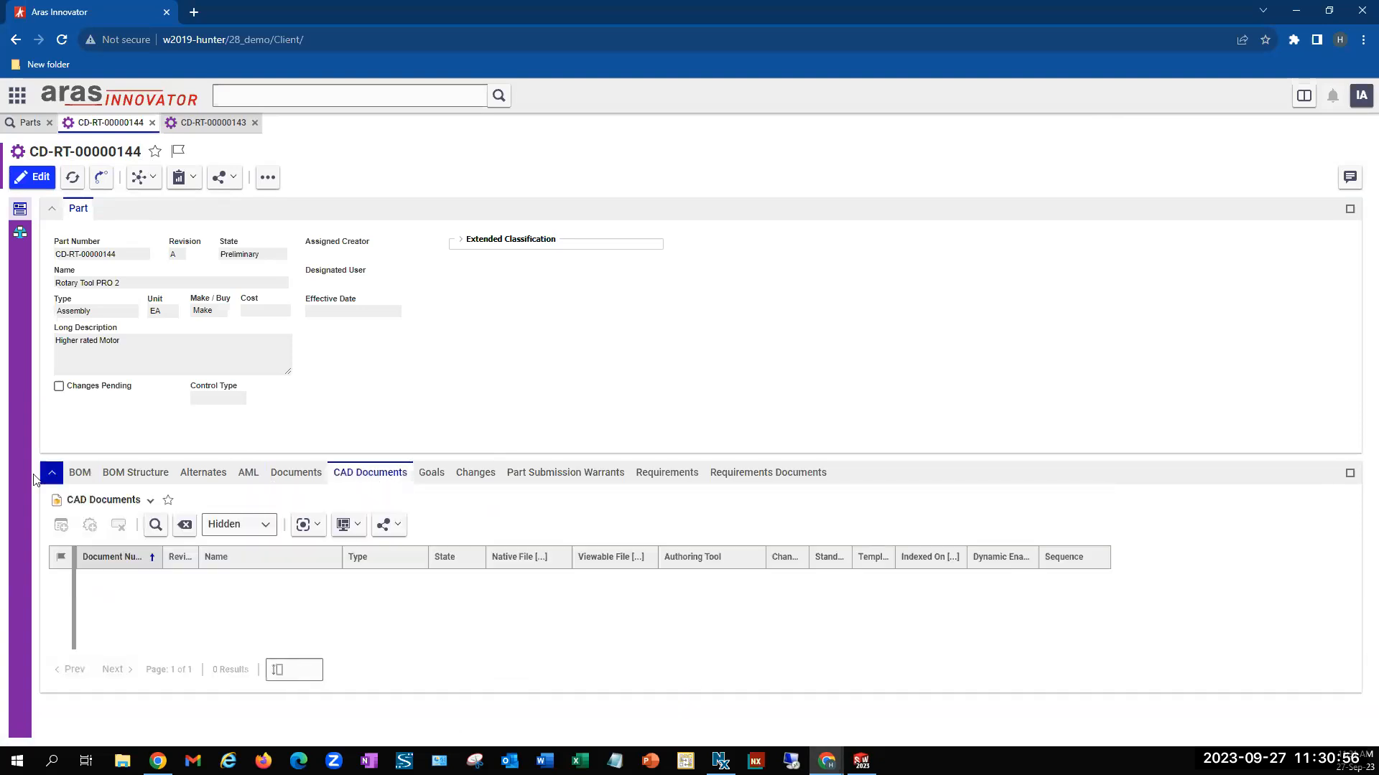
left_click(81, 476)
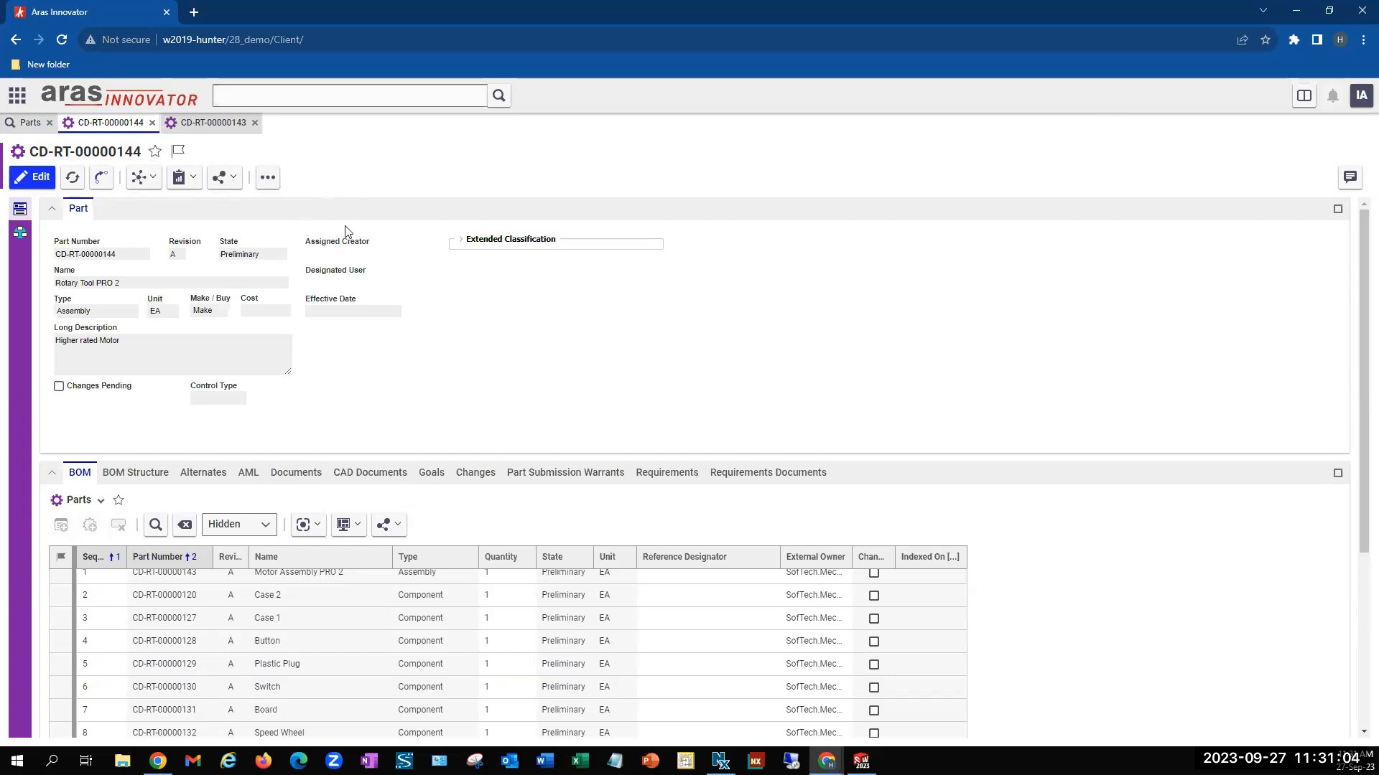
left_click(270, 186)
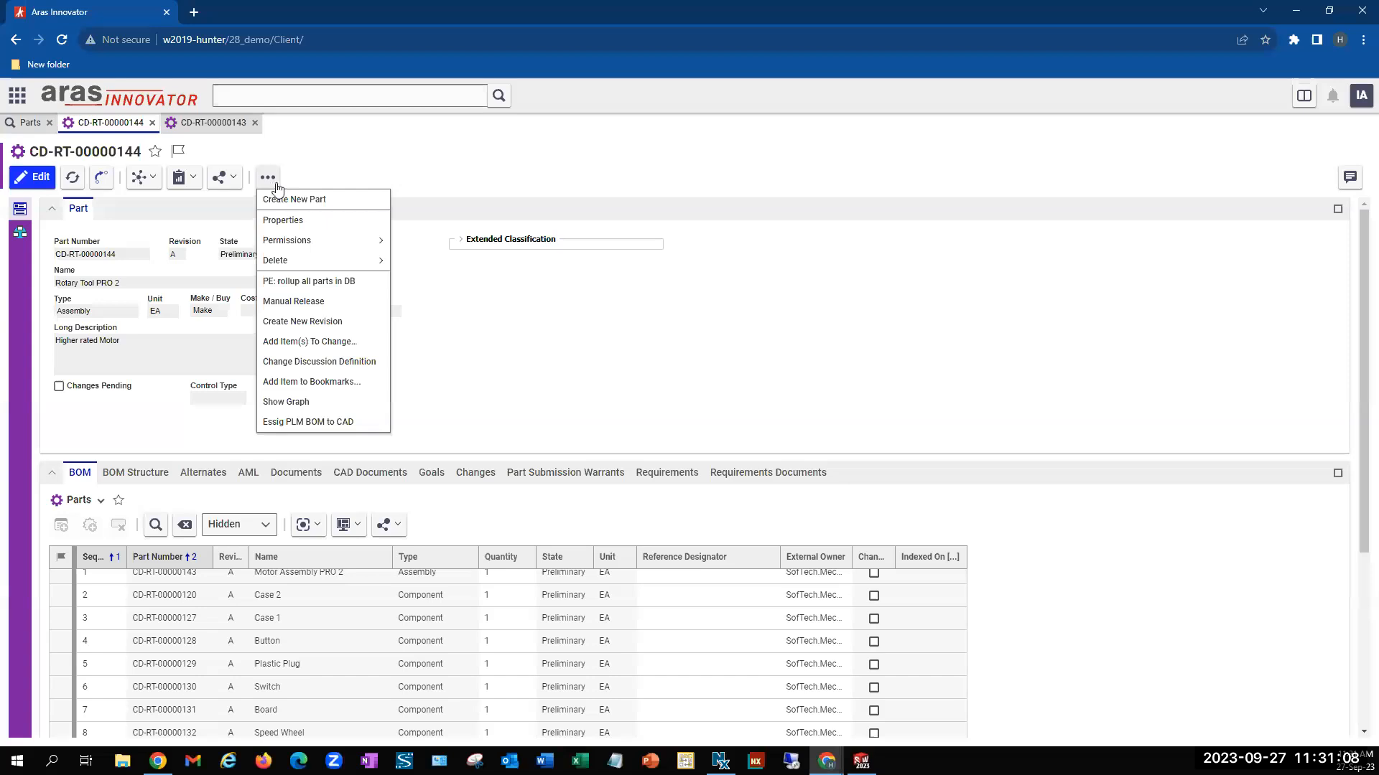
left_click(377, 424)
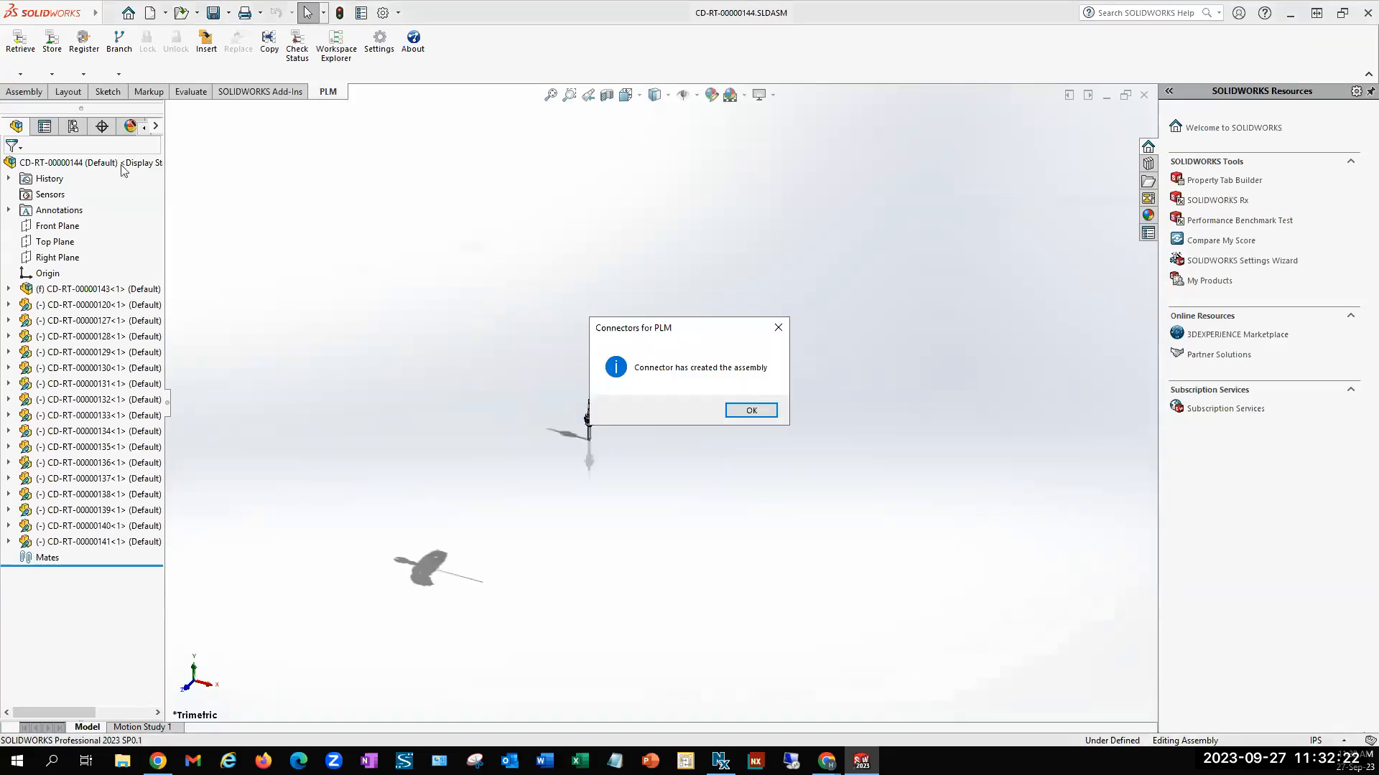
left_click(751, 411)
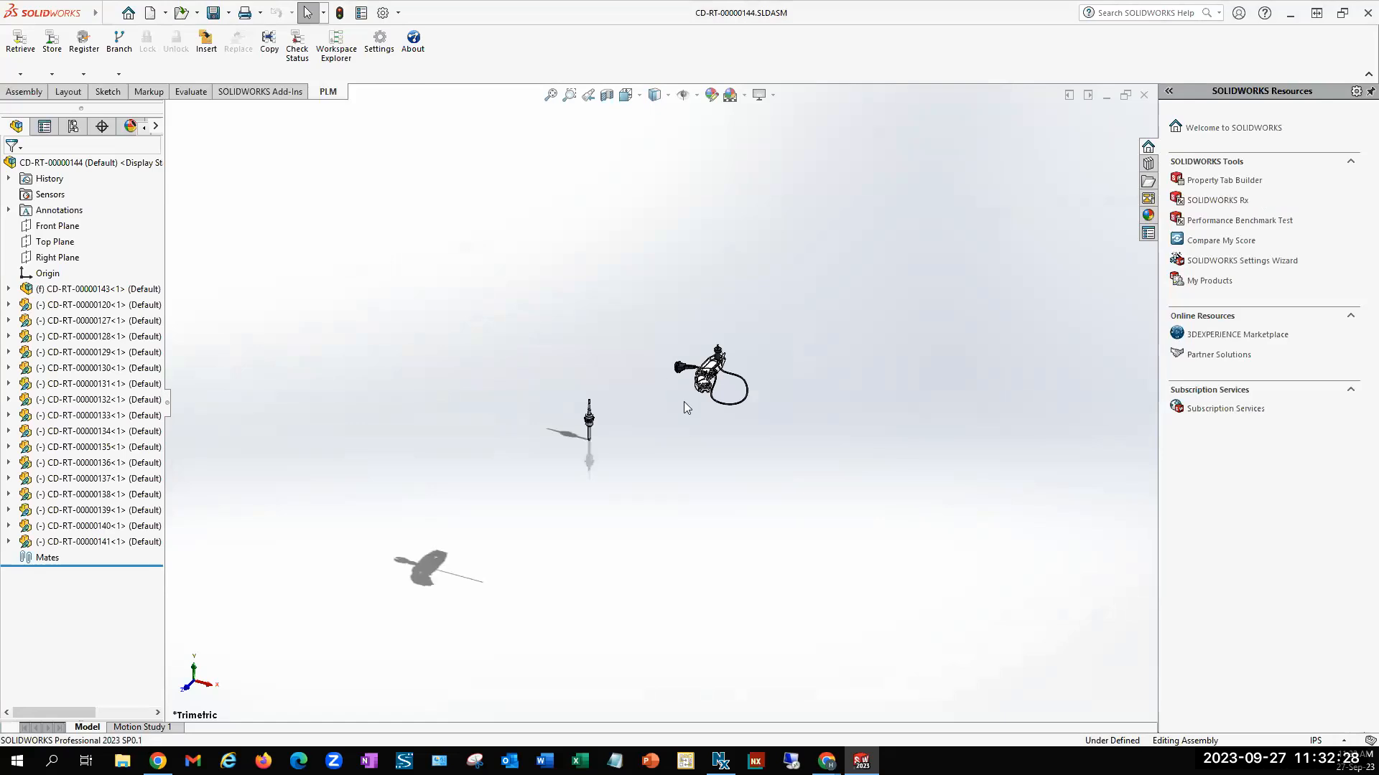
scroll(672, 385, "down", 5)
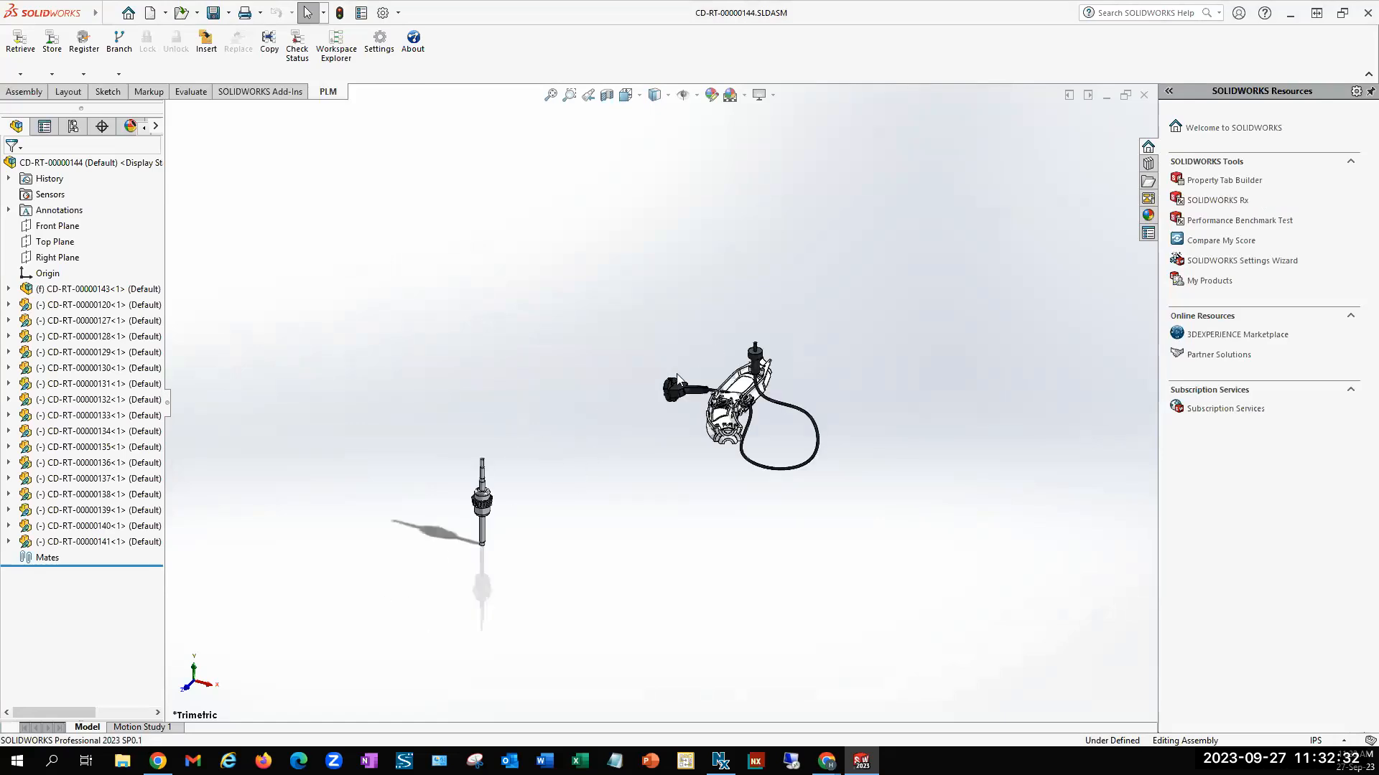
Set the assembly file's summary title property to "Rotary tool PRO 2"
scroll(672, 396, "down", 2)
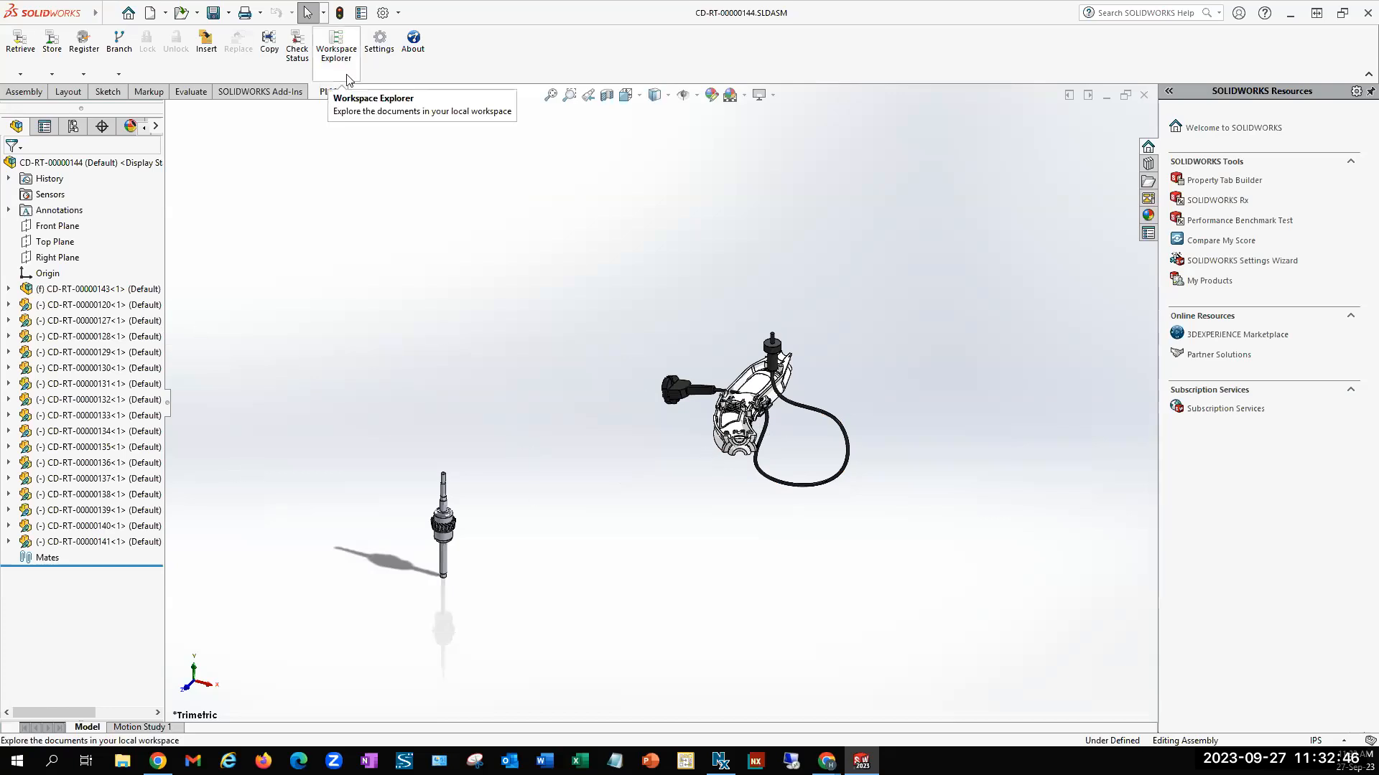
left_click(360, 12)
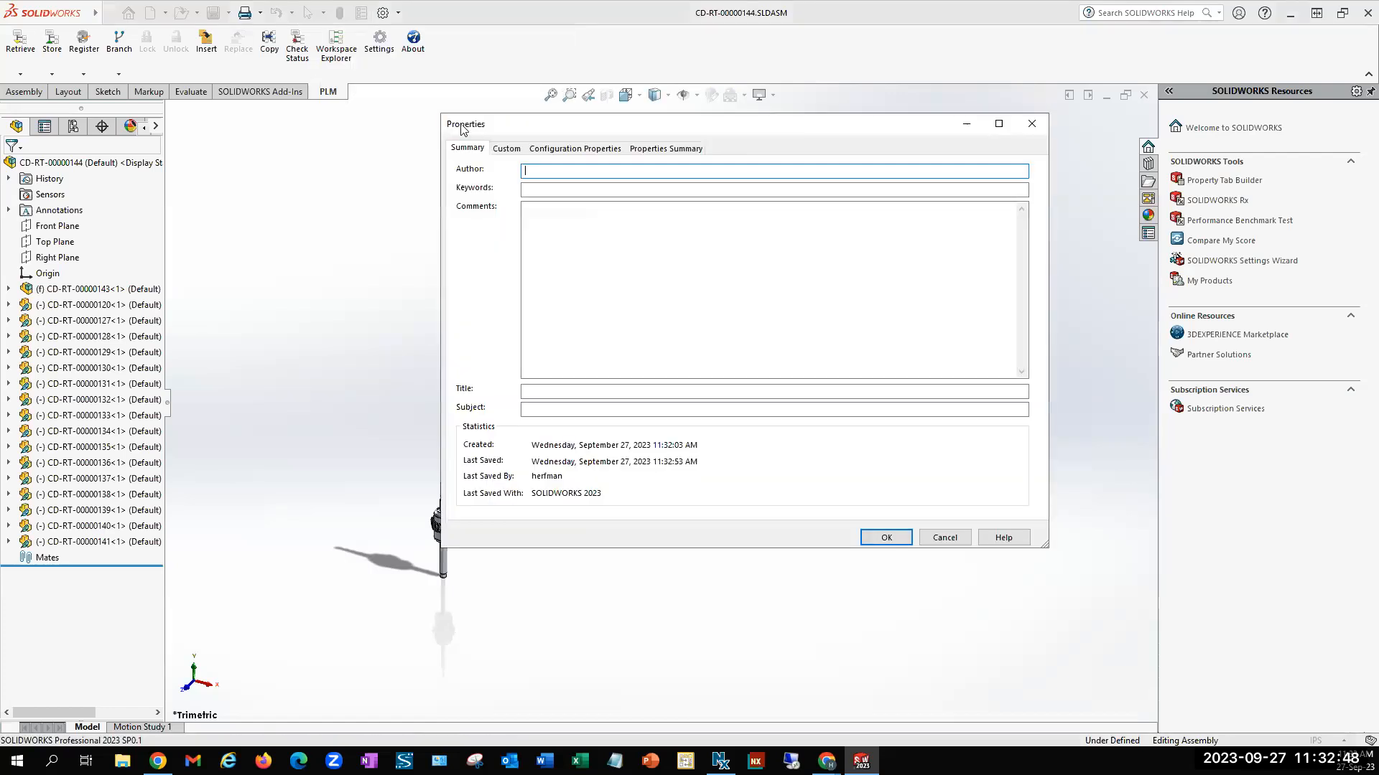
left_click(568, 393)
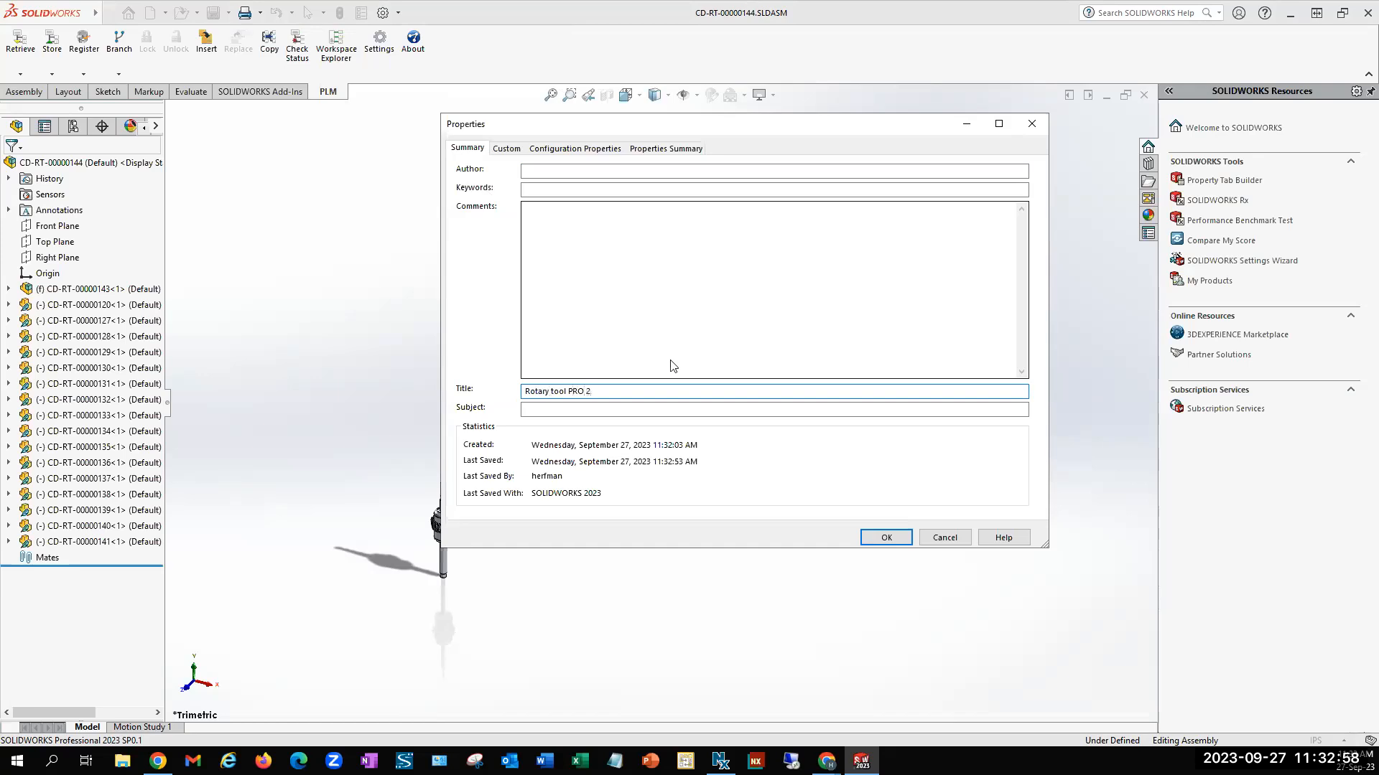
left_click(886, 537)
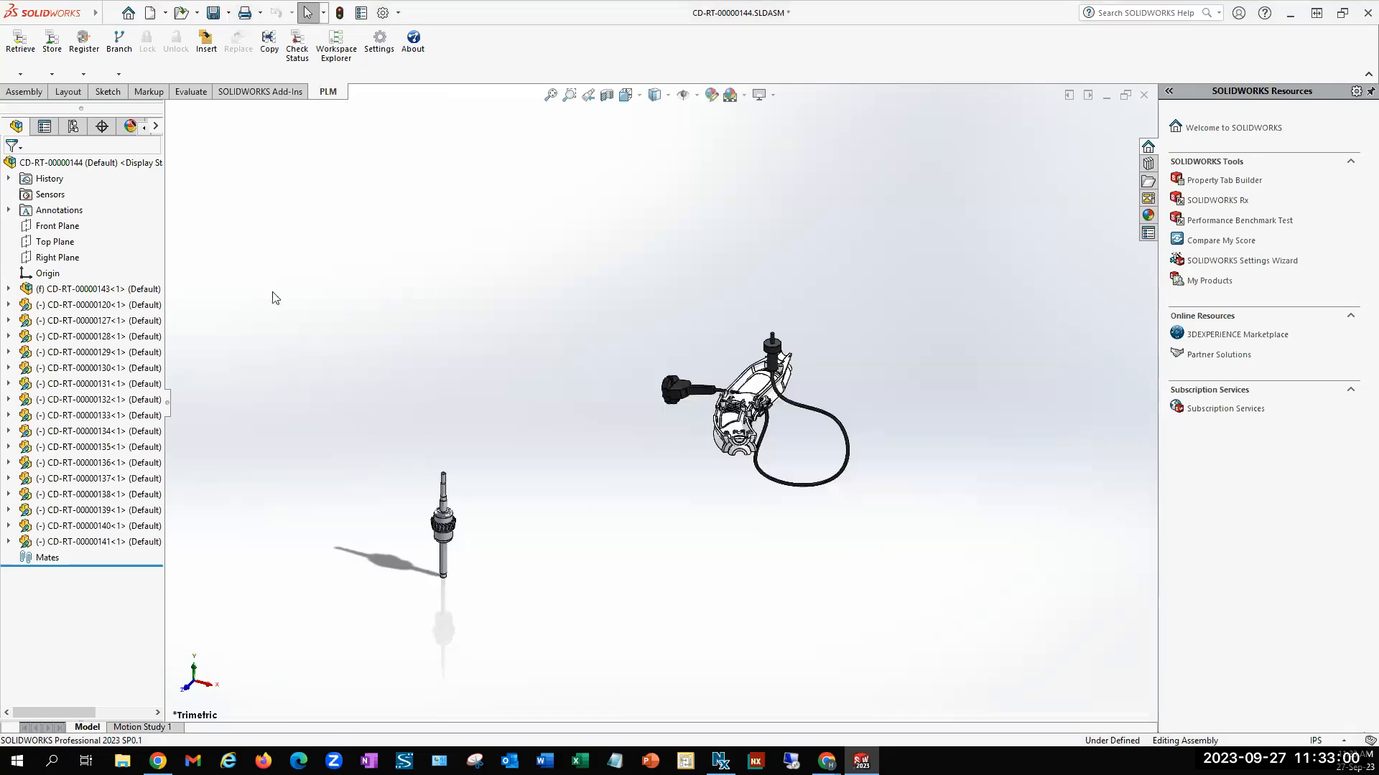
Start registering the assembly and assign CD-RT-00000144.SLDASM the existing Rotary Tool PRO 2 part number, found with the filter CD*
left_click(83, 61)
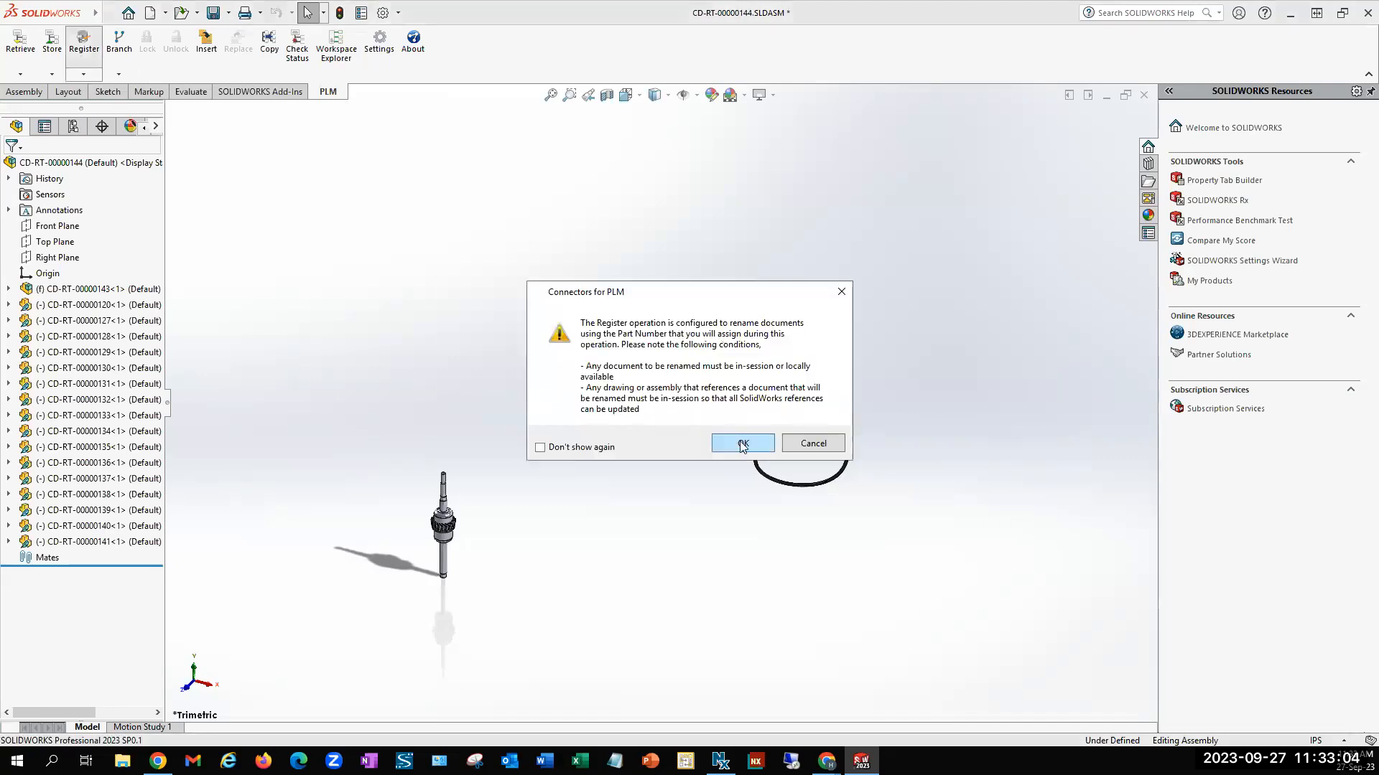
left_click(743, 444)
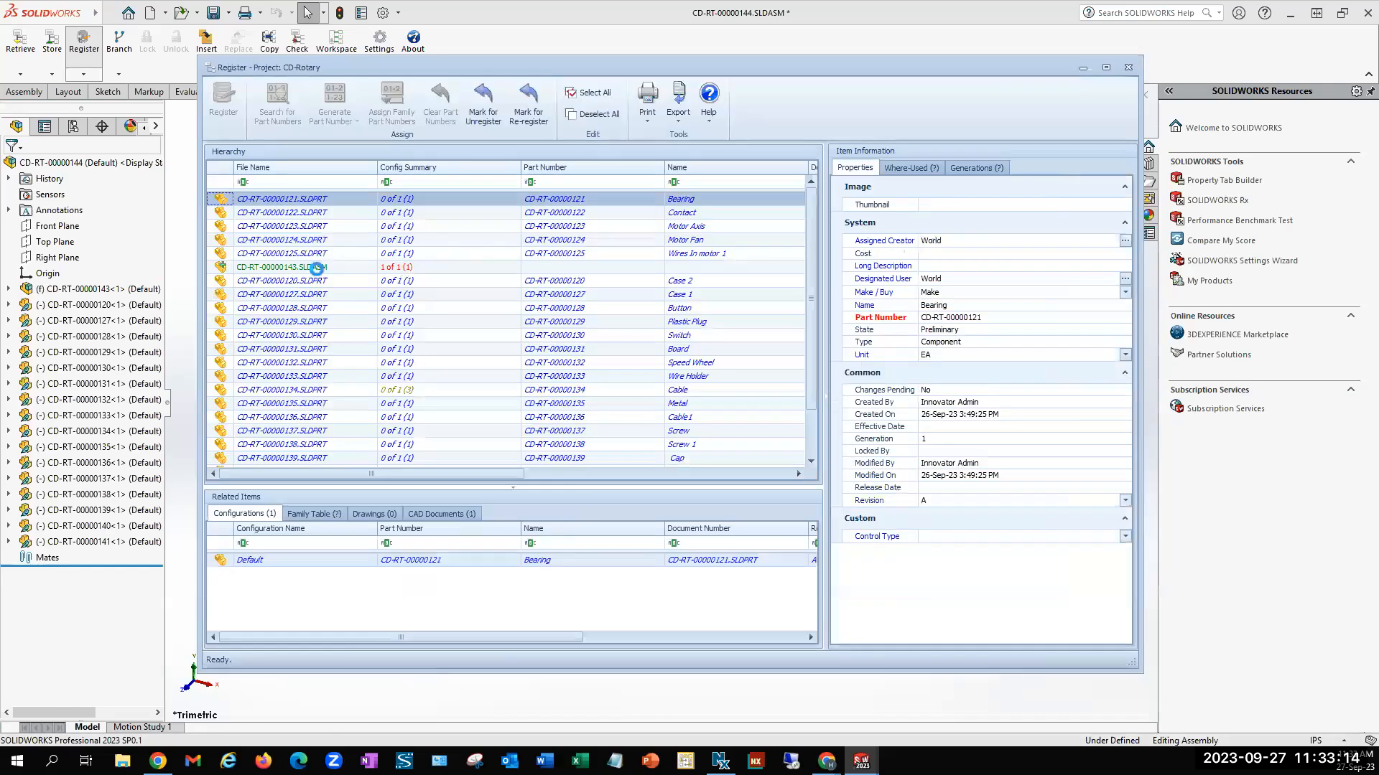
left_click(314, 267)
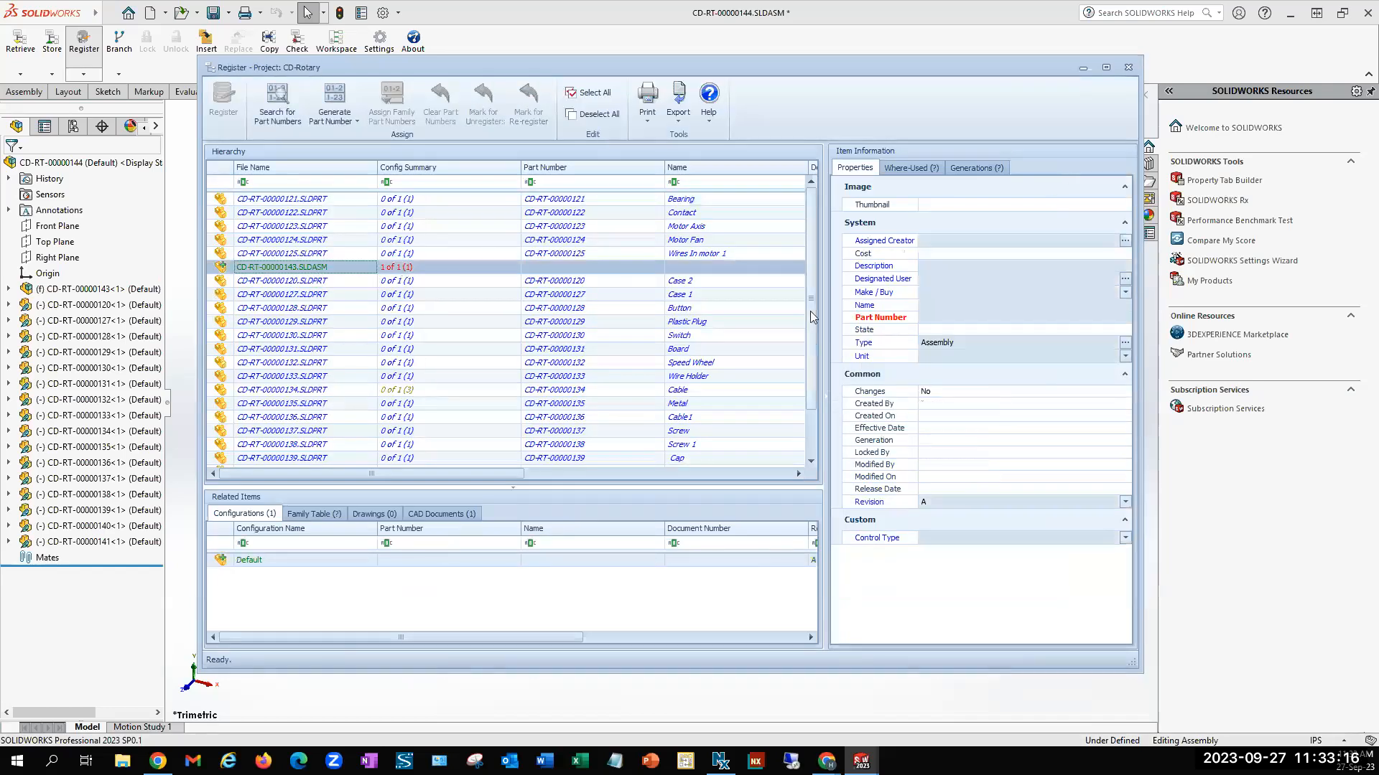
scroll(812, 313, "down", 1)
left_click(323, 460)
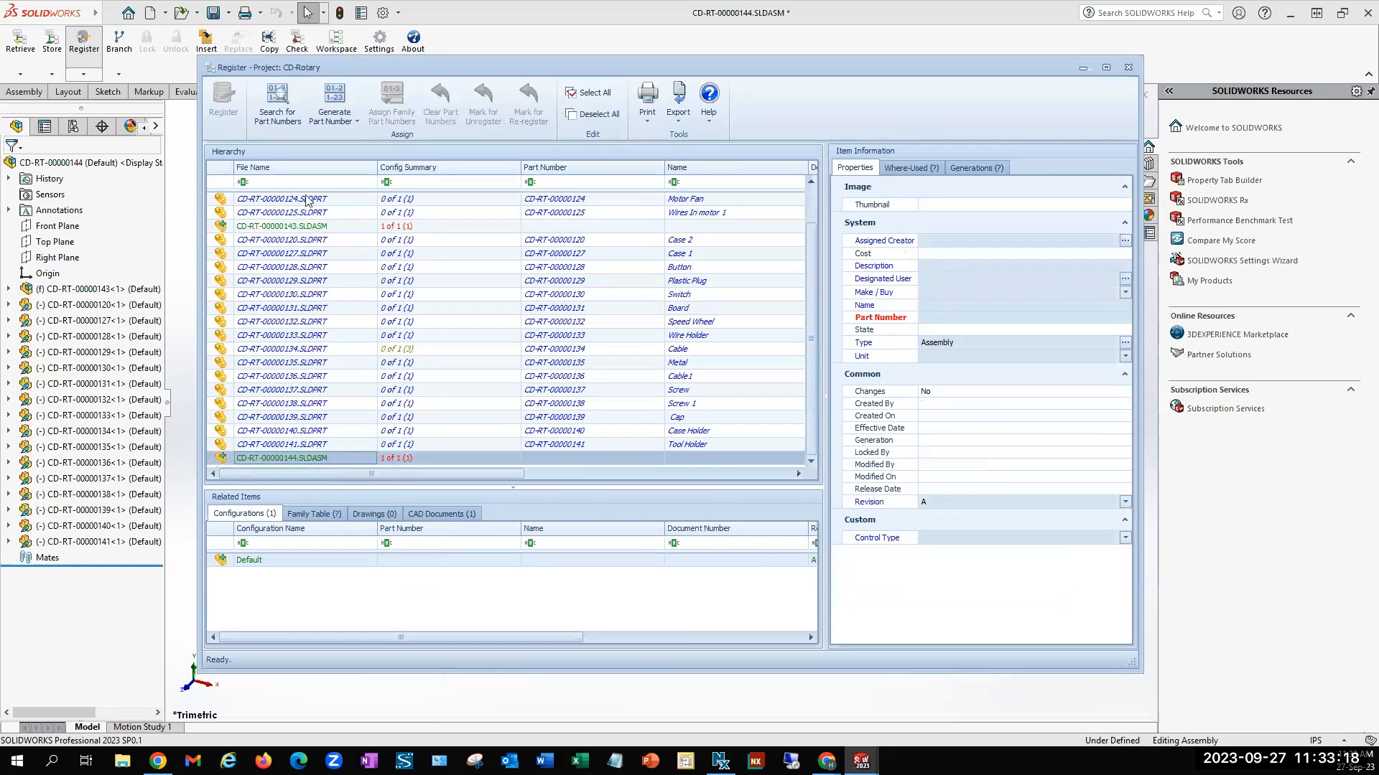
left_click(280, 95)
left_click(279, 95)
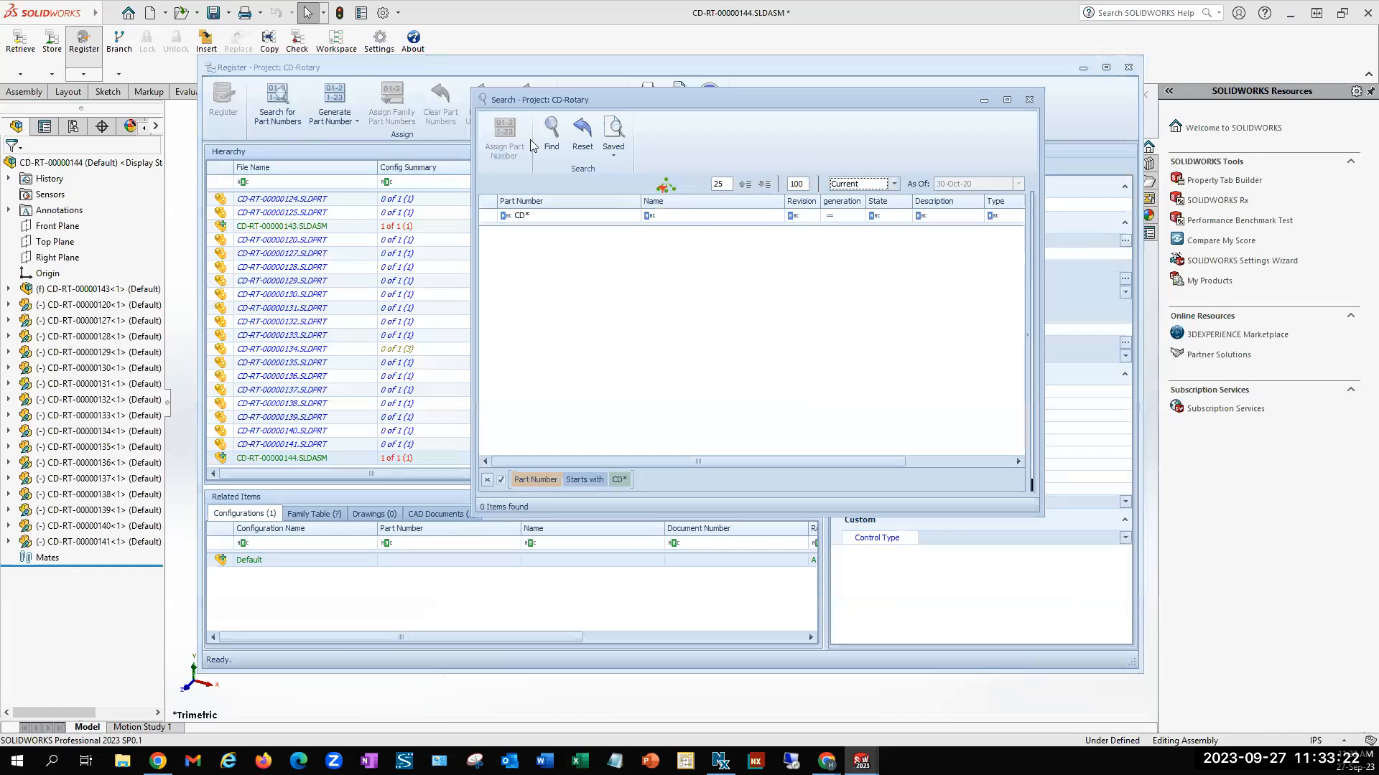
left_click(551, 129)
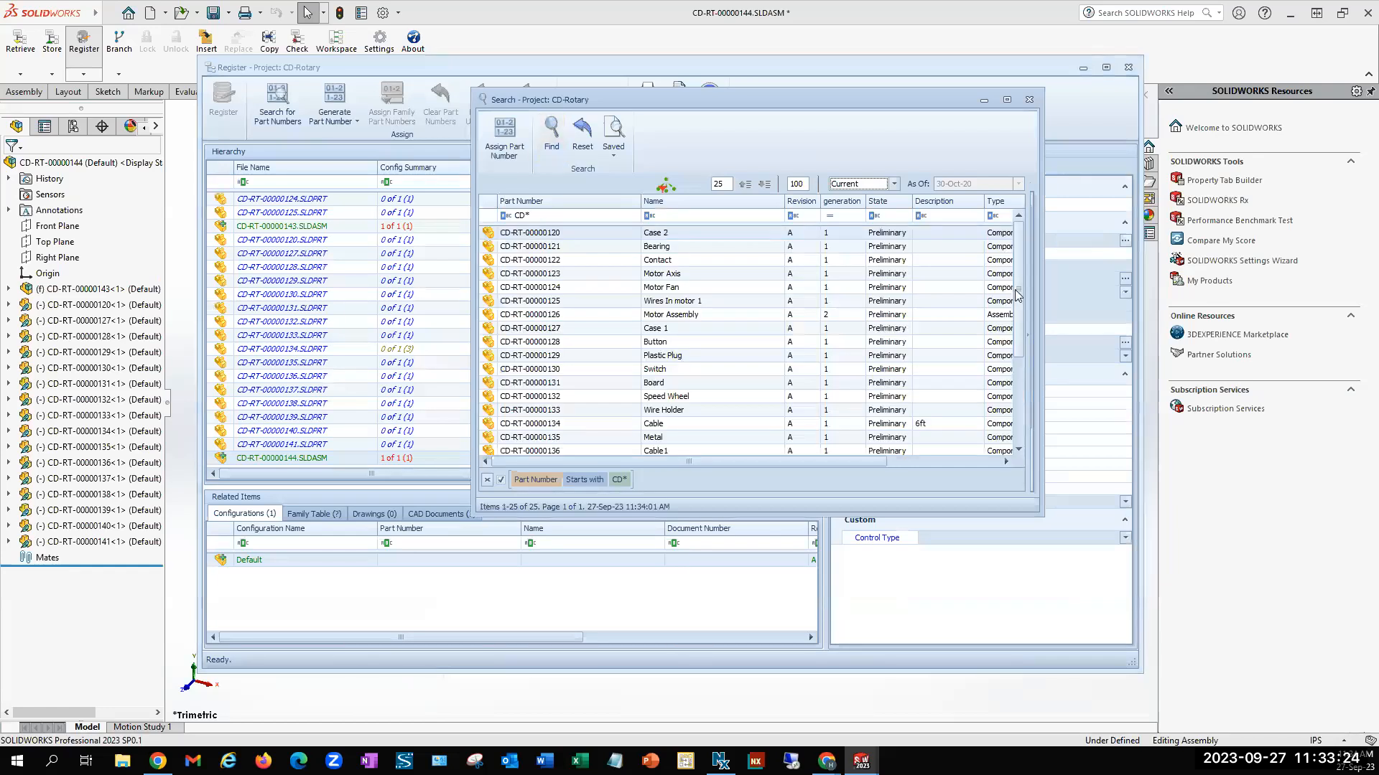
scroll(1019, 294, "down", 3)
left_click(704, 438)
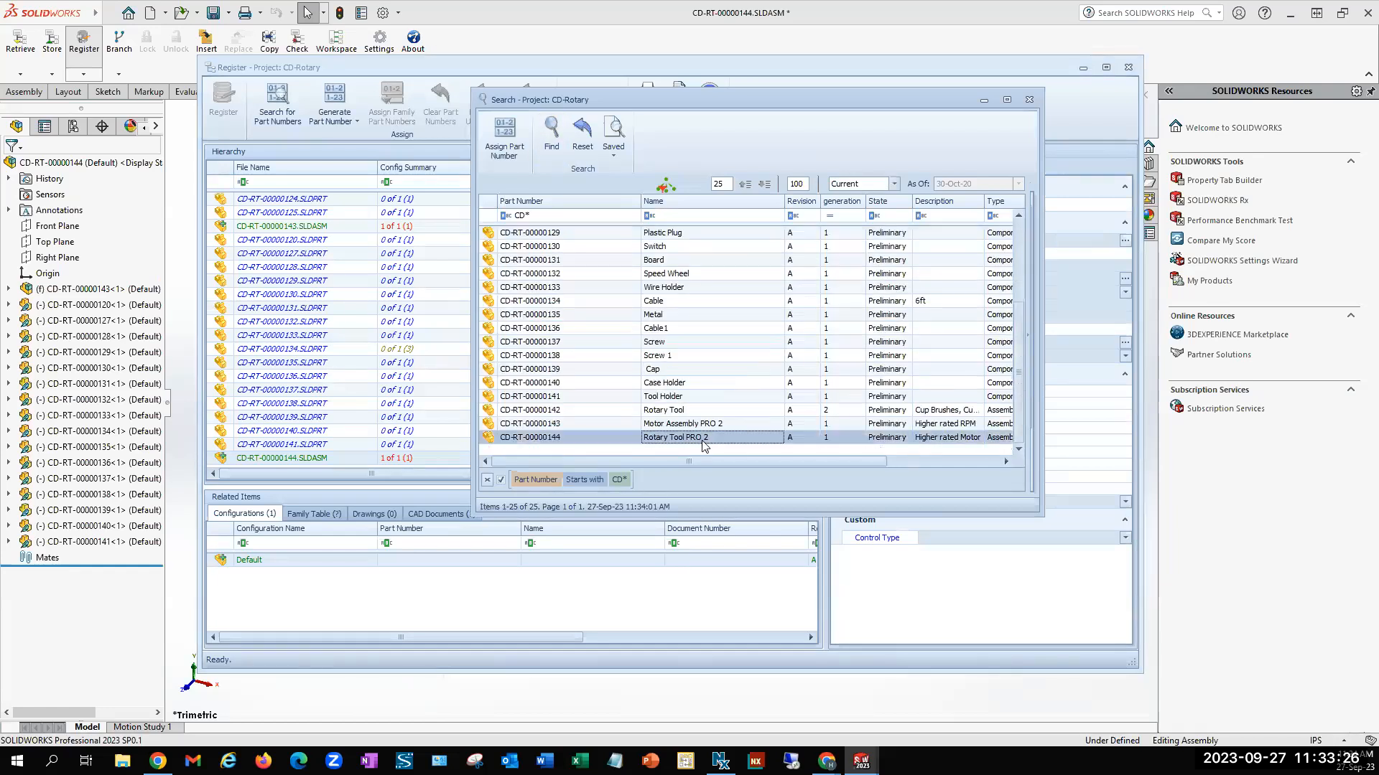
left_click(504, 136)
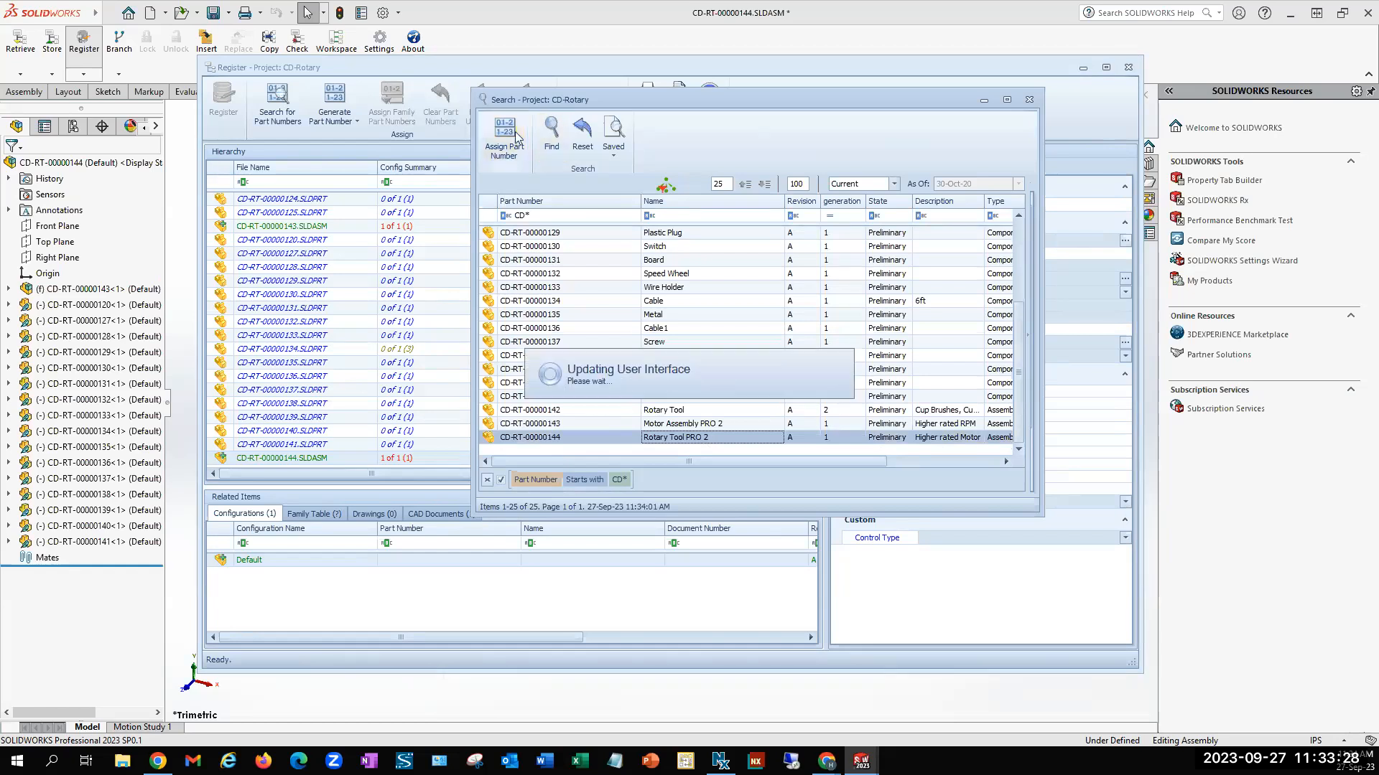
Assign the existing Motor Assembly PRO 2 part number to CD-RT-00000143.SLDASM and close the part search
left_click(335, 227)
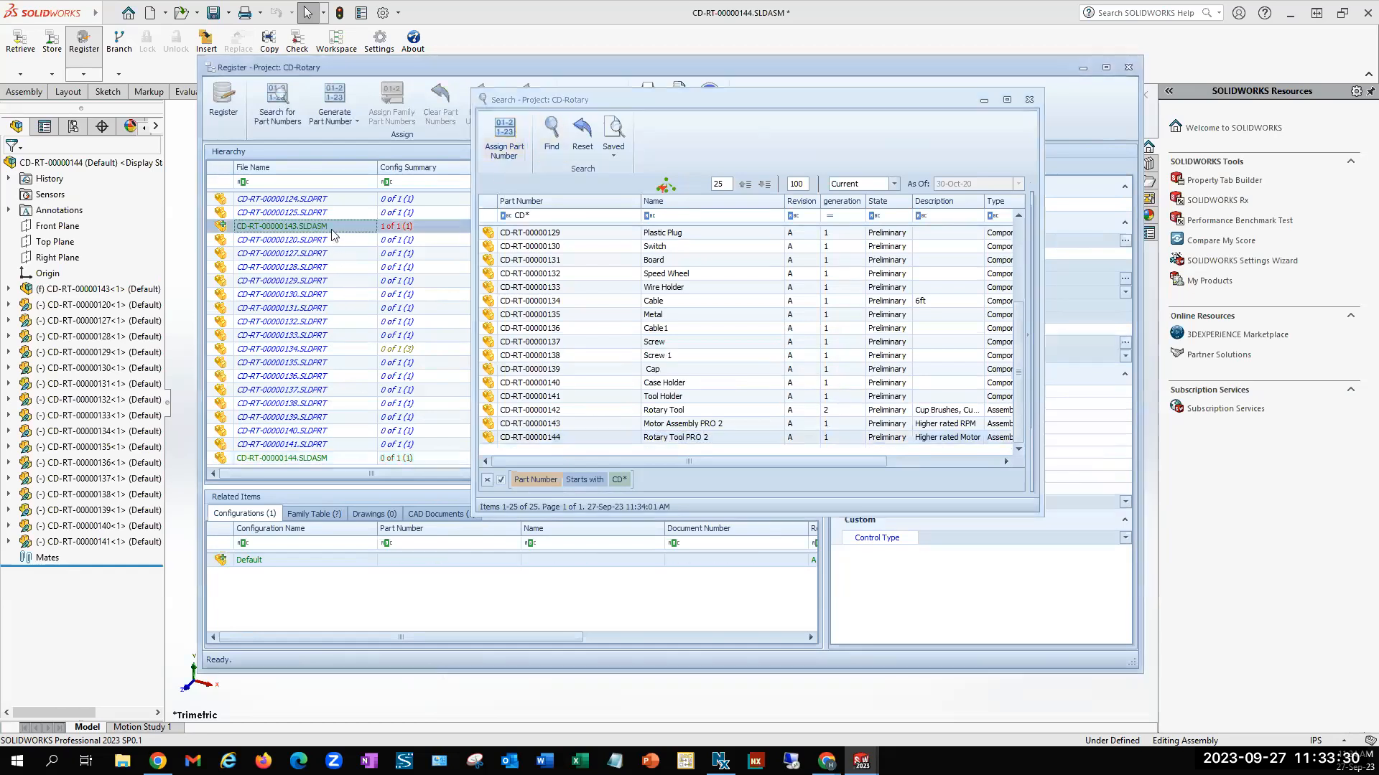
left_click(588, 425)
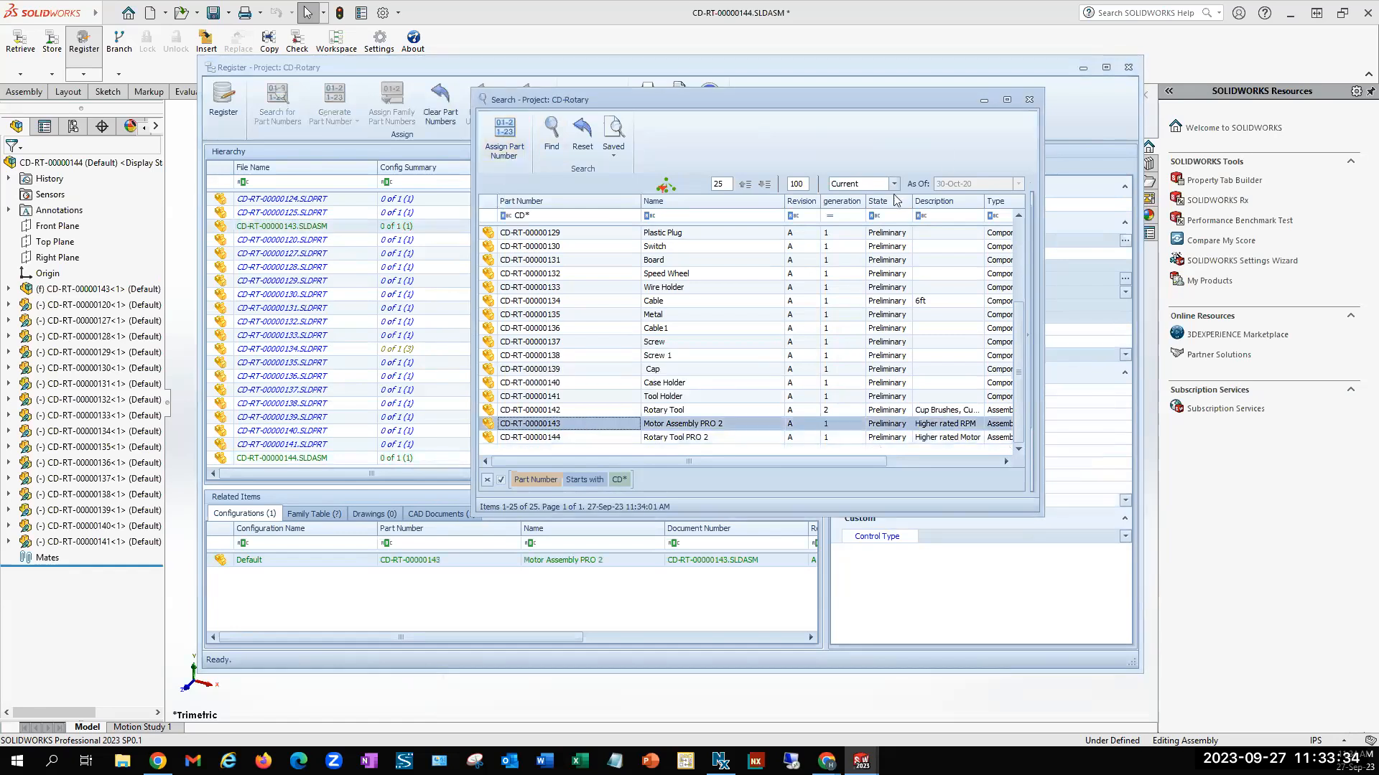
left_click(1029, 100)
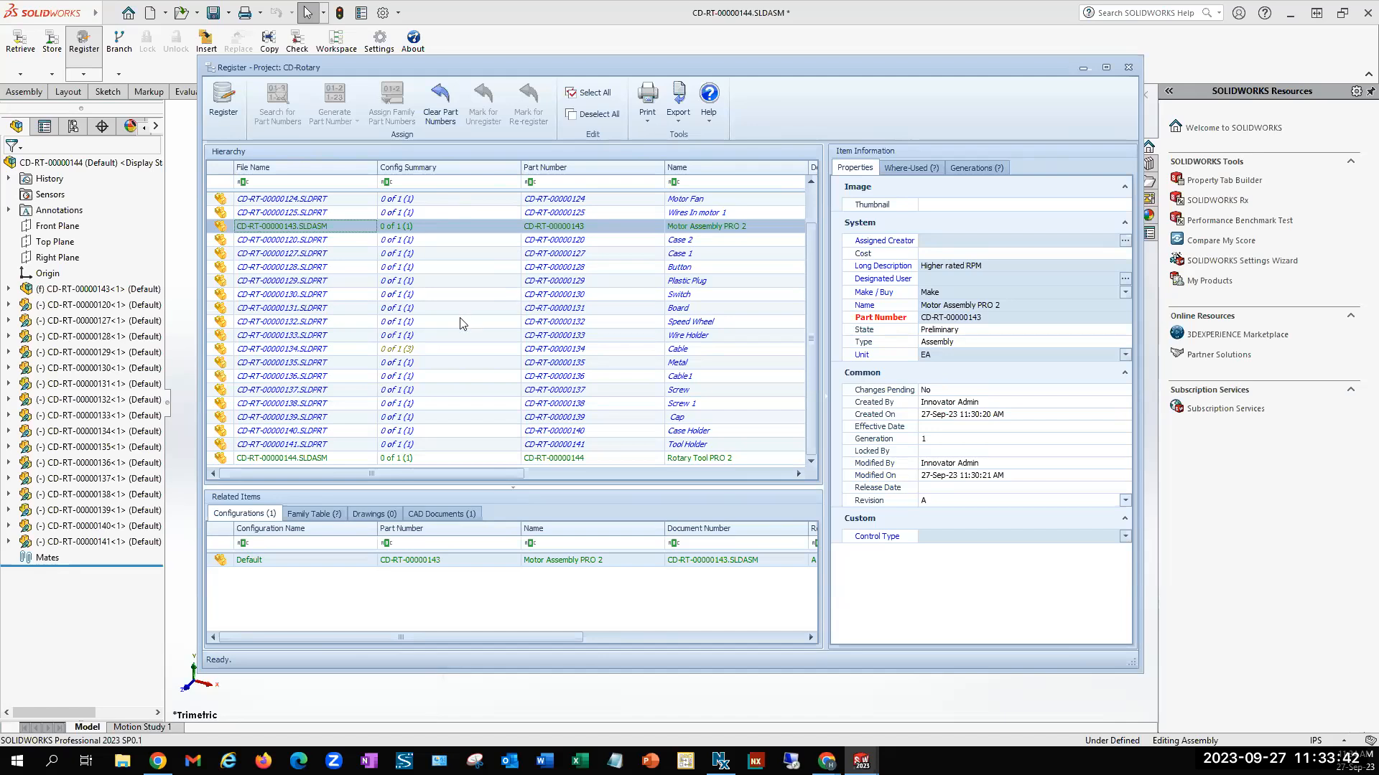
Assign family part numbers to the cable red and cable blue configurations in the Cable part's family table
left_click(352, 352)
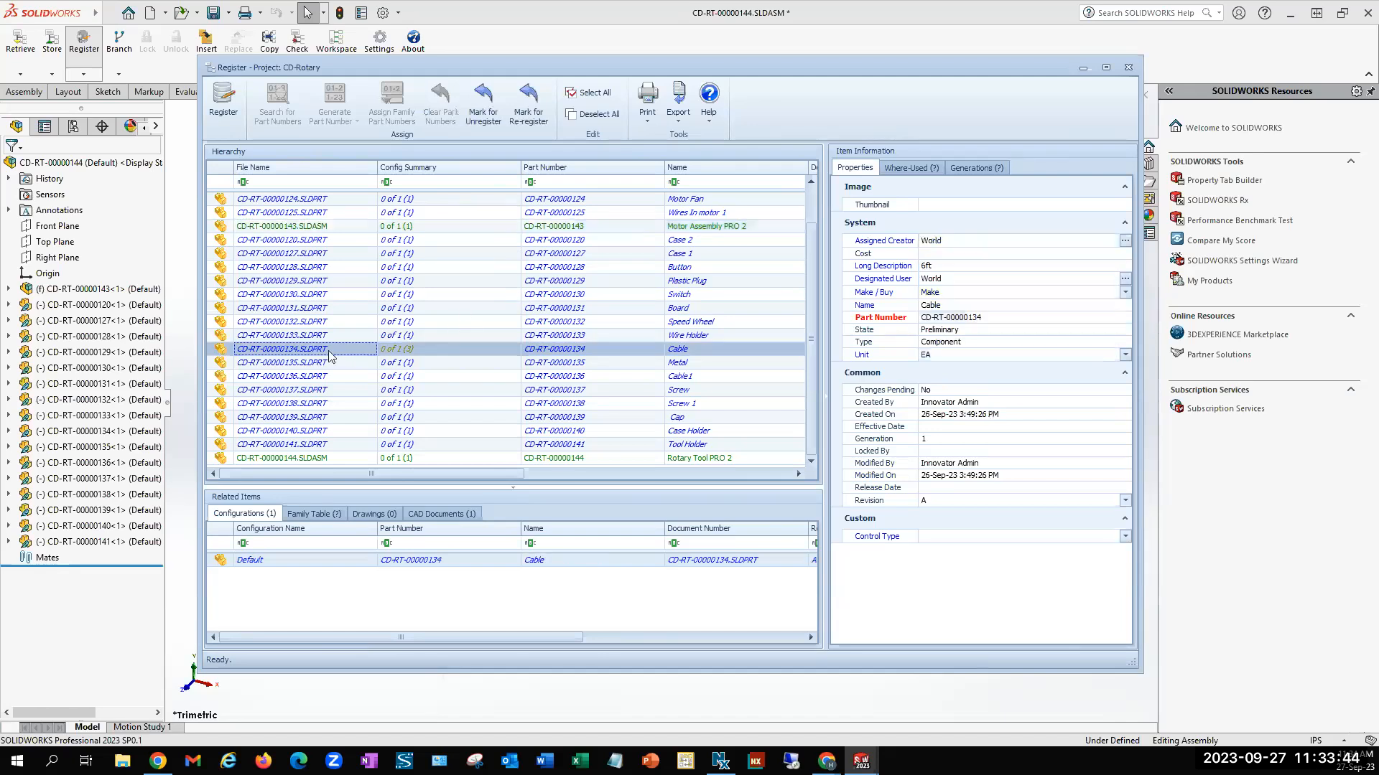
left_click(327, 514)
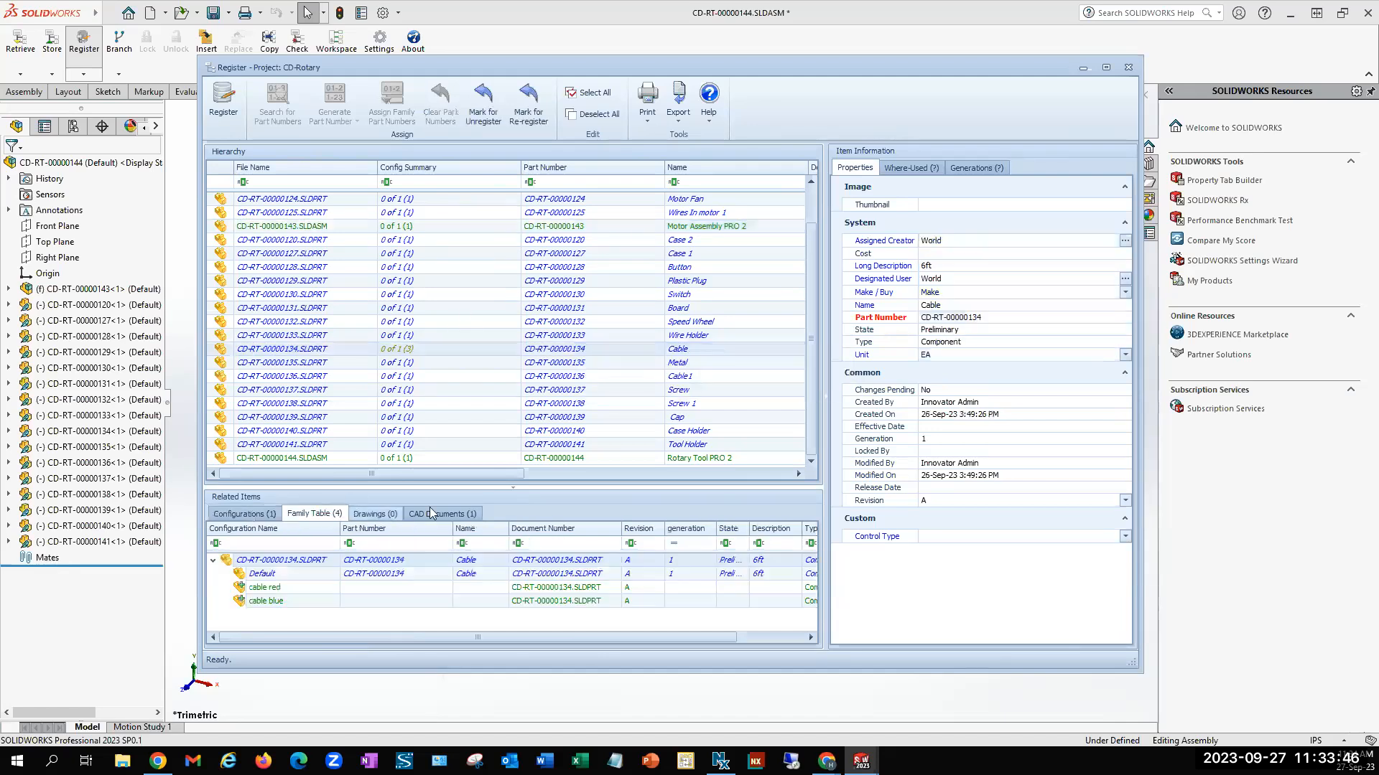
left_click_drag(488, 487, 489, 447)
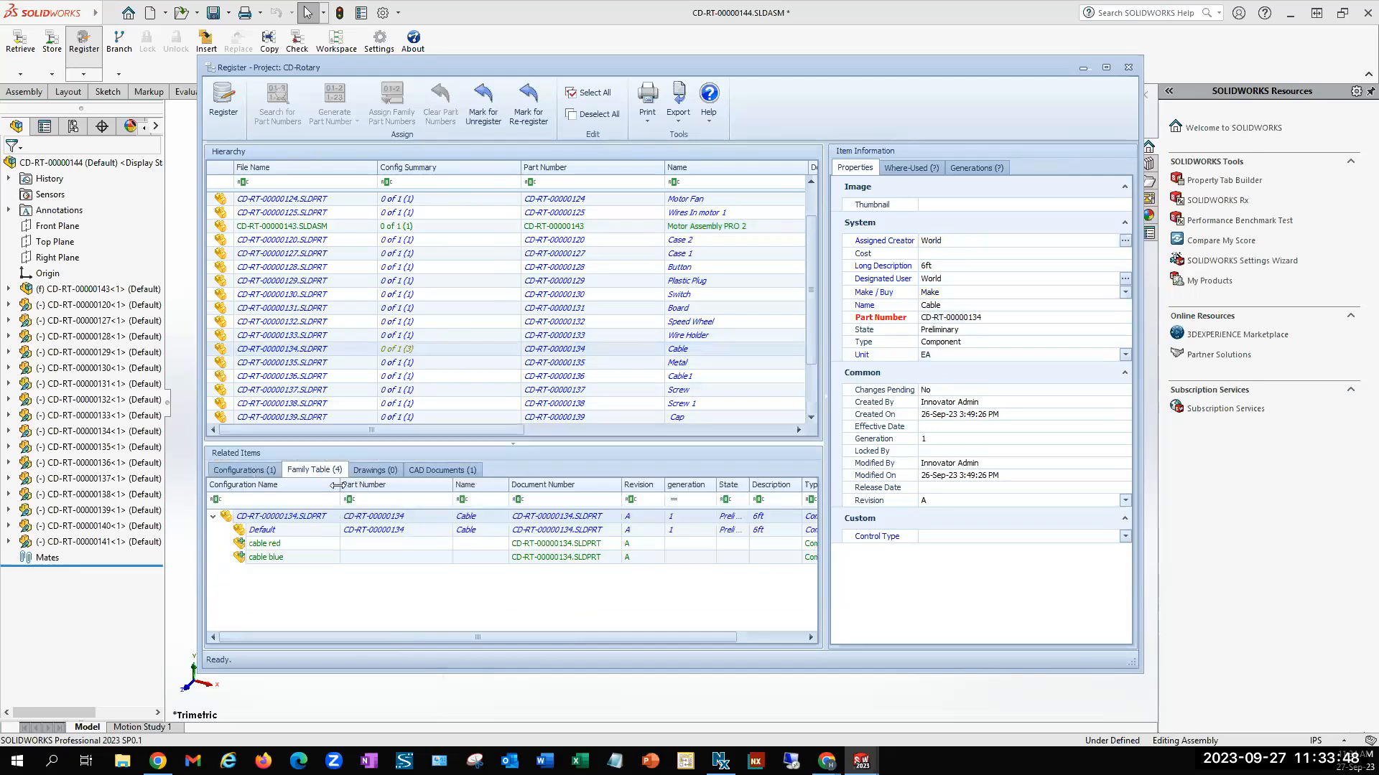
left_click(427, 545)
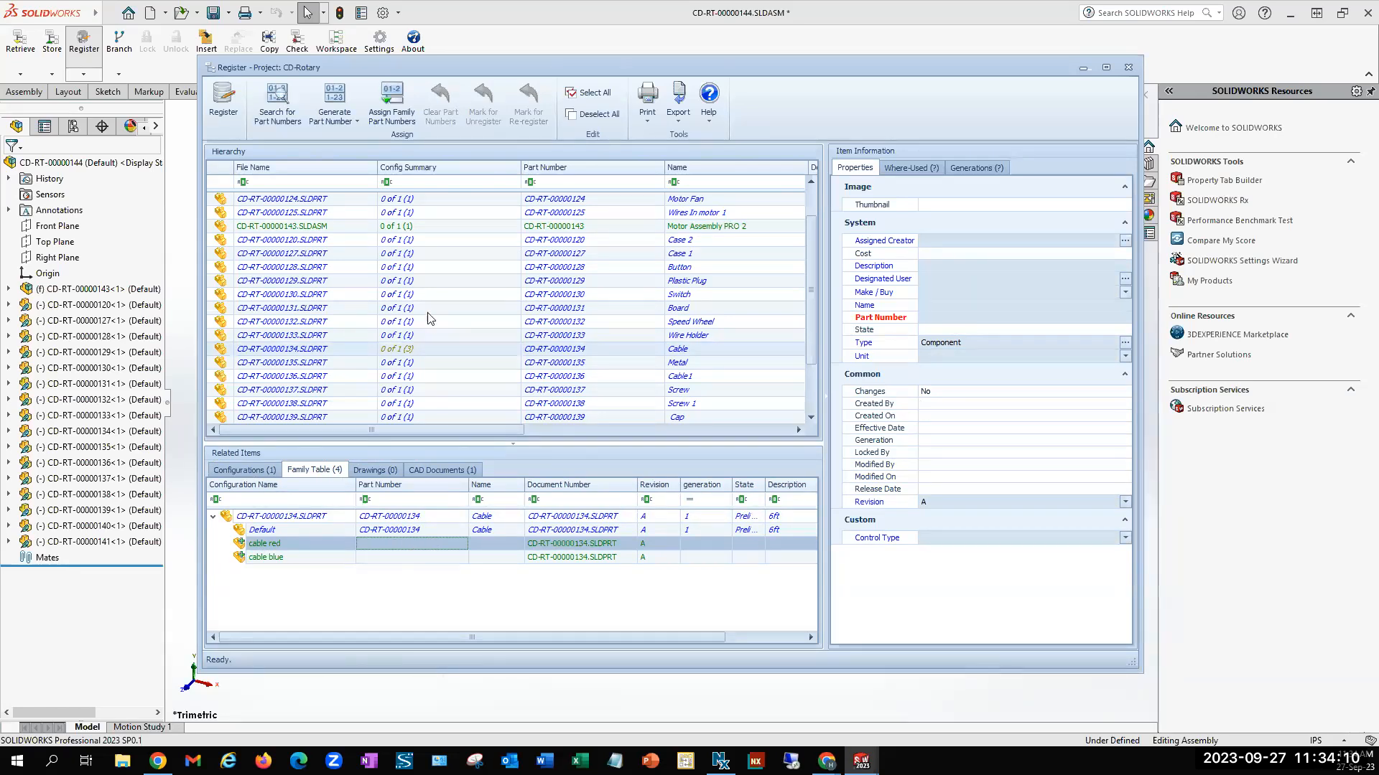
left_click(403, 91)
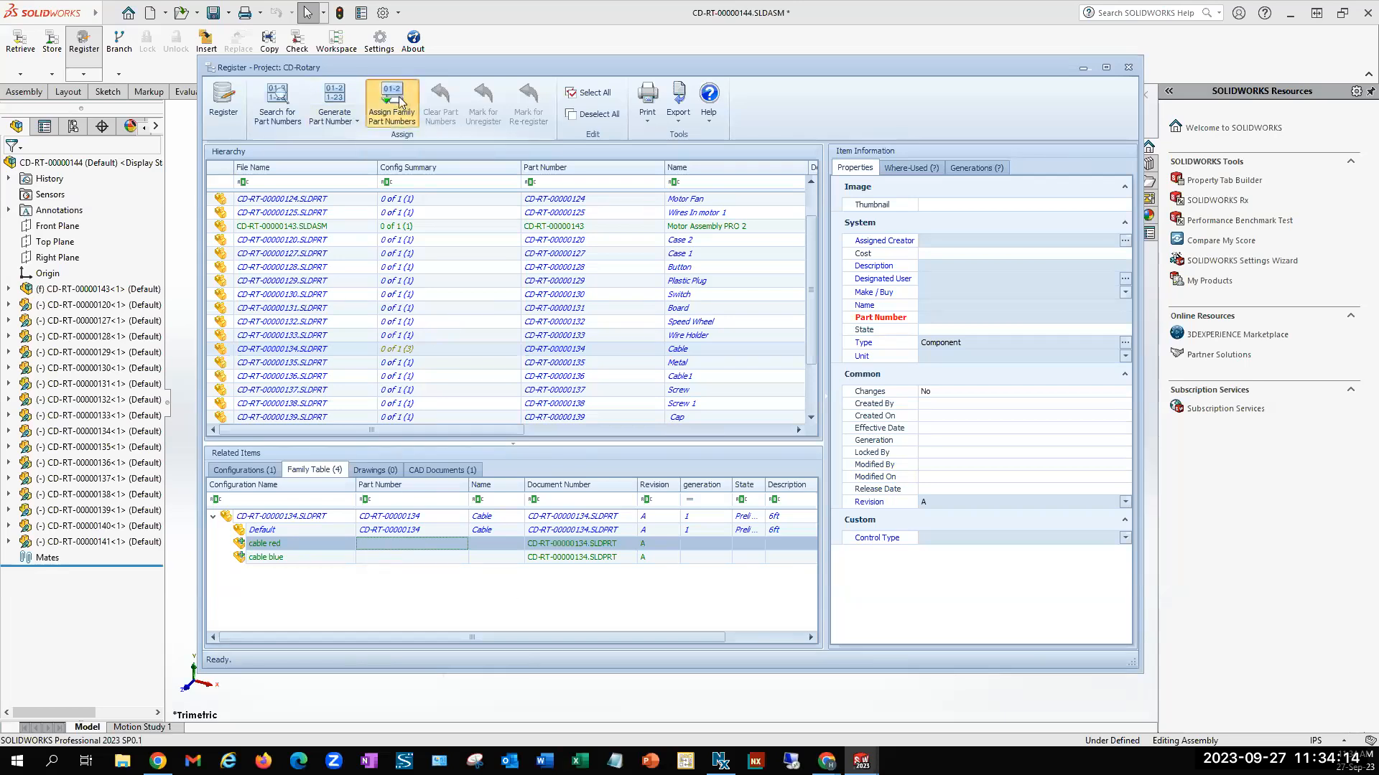
left_click(446, 558)
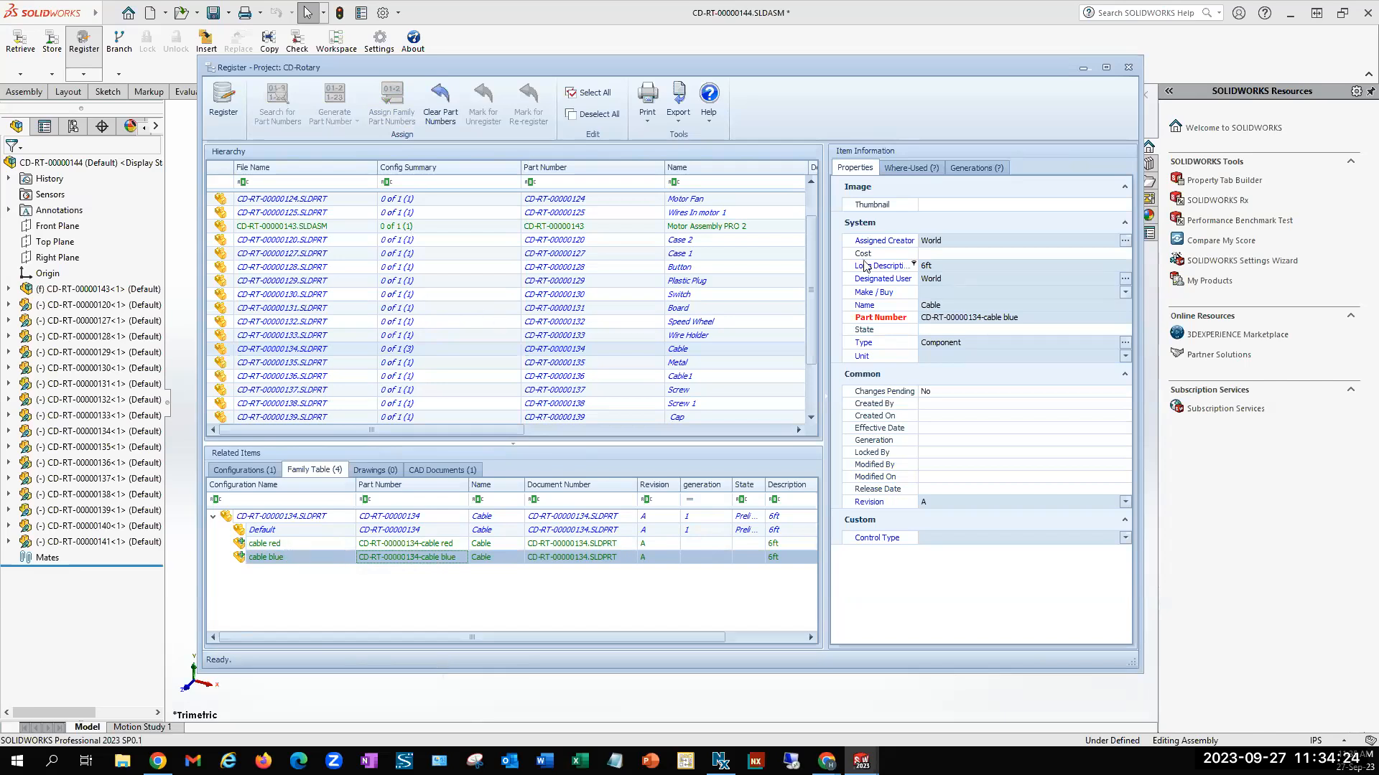
Register the assembly hierarchy with the assigned part numbers
left_click_drag(811, 280, 816, 247)
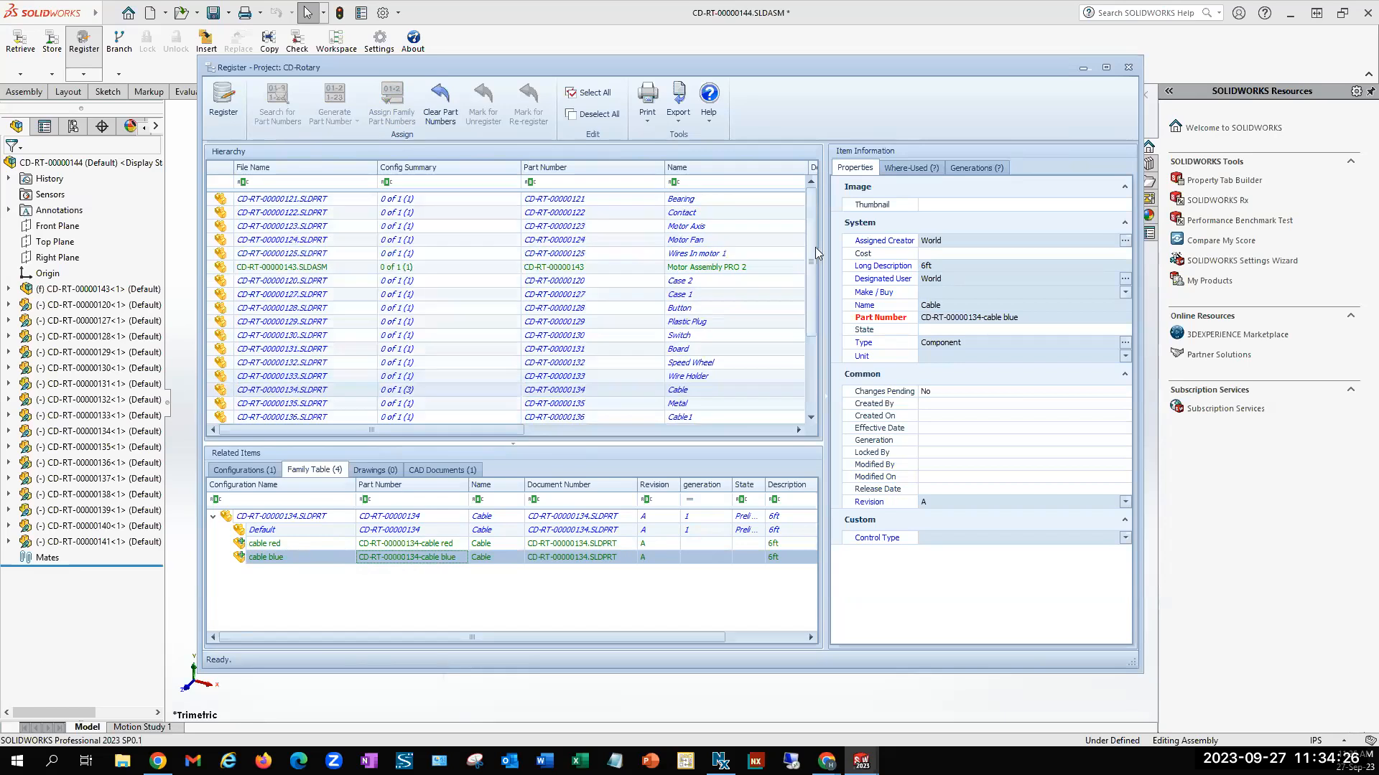
left_click(224, 98)
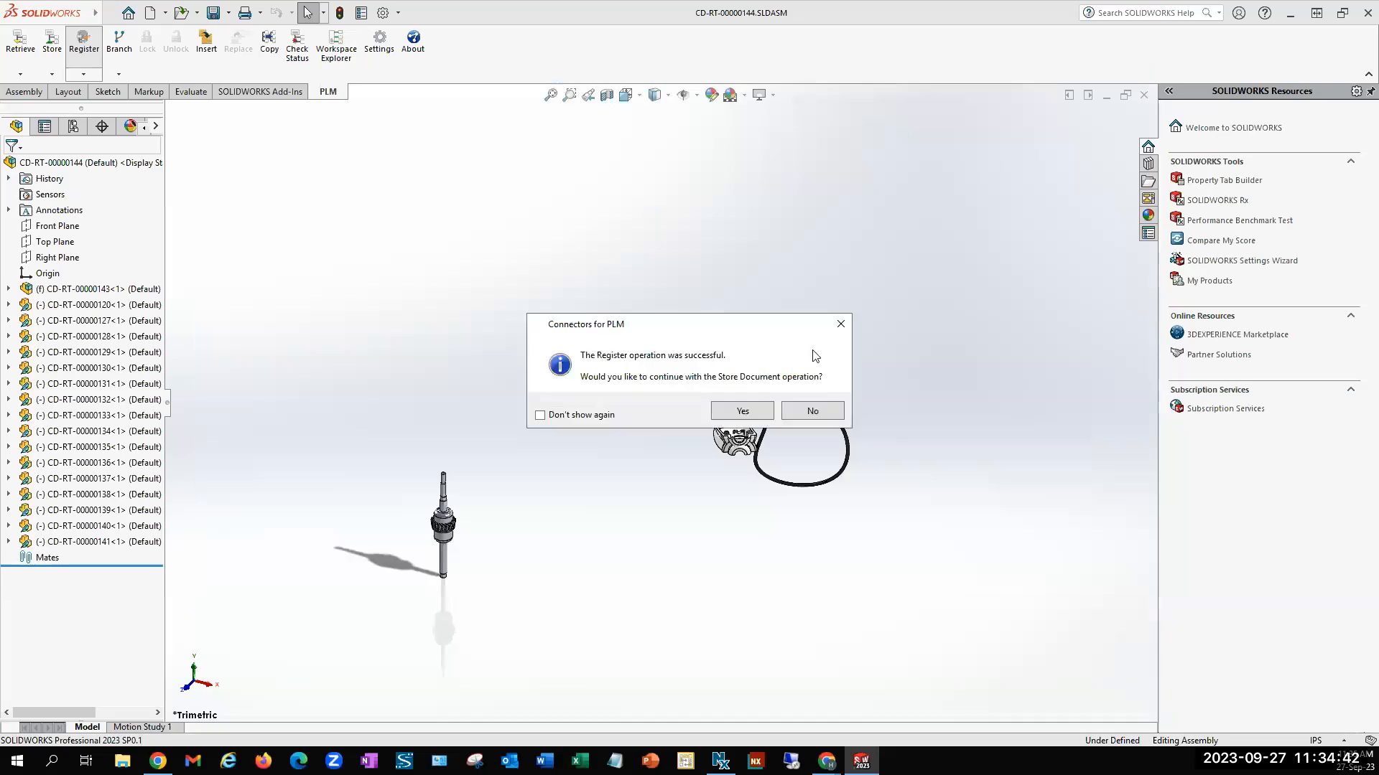
left_click_drag(737, 328, 735, 274)
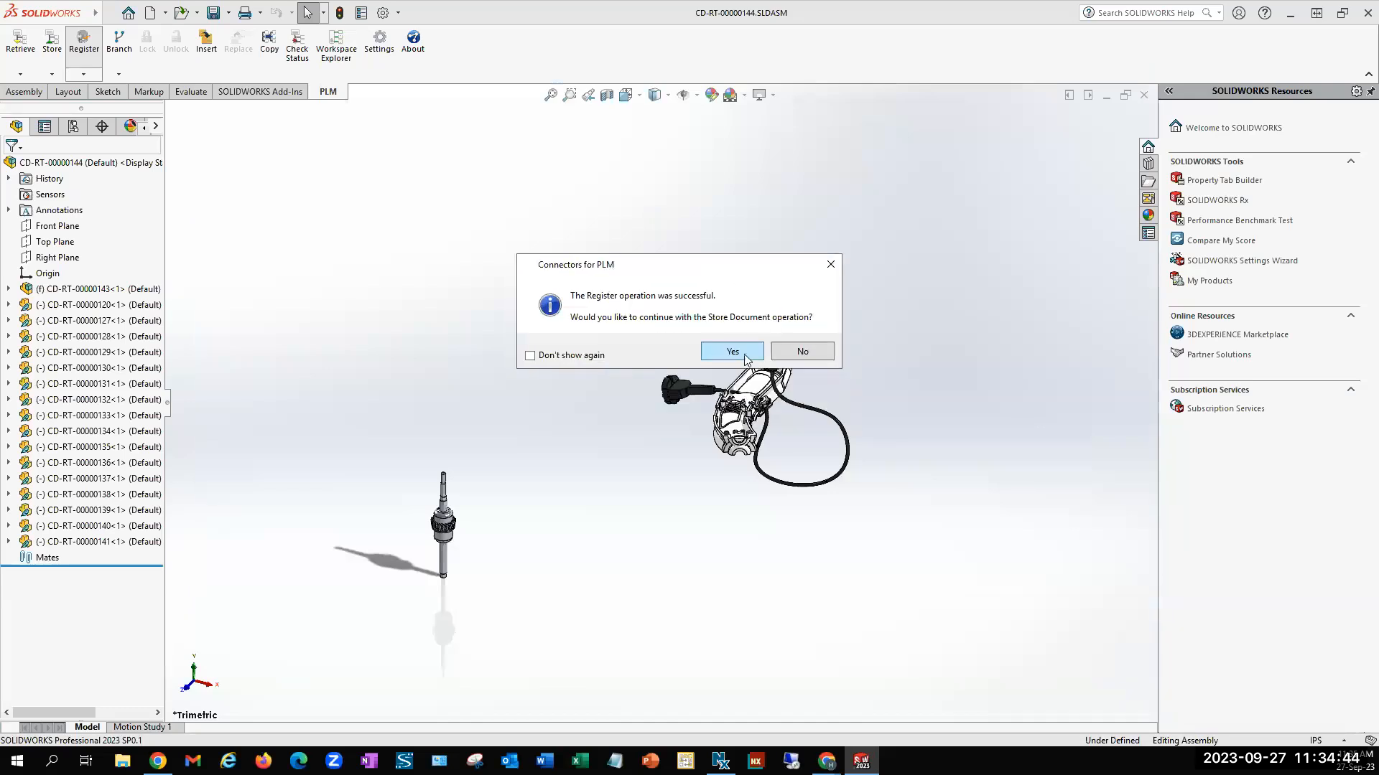
Continue with storing the registered documents in the PLM system and store the assembly's BOM
left_click(744, 355)
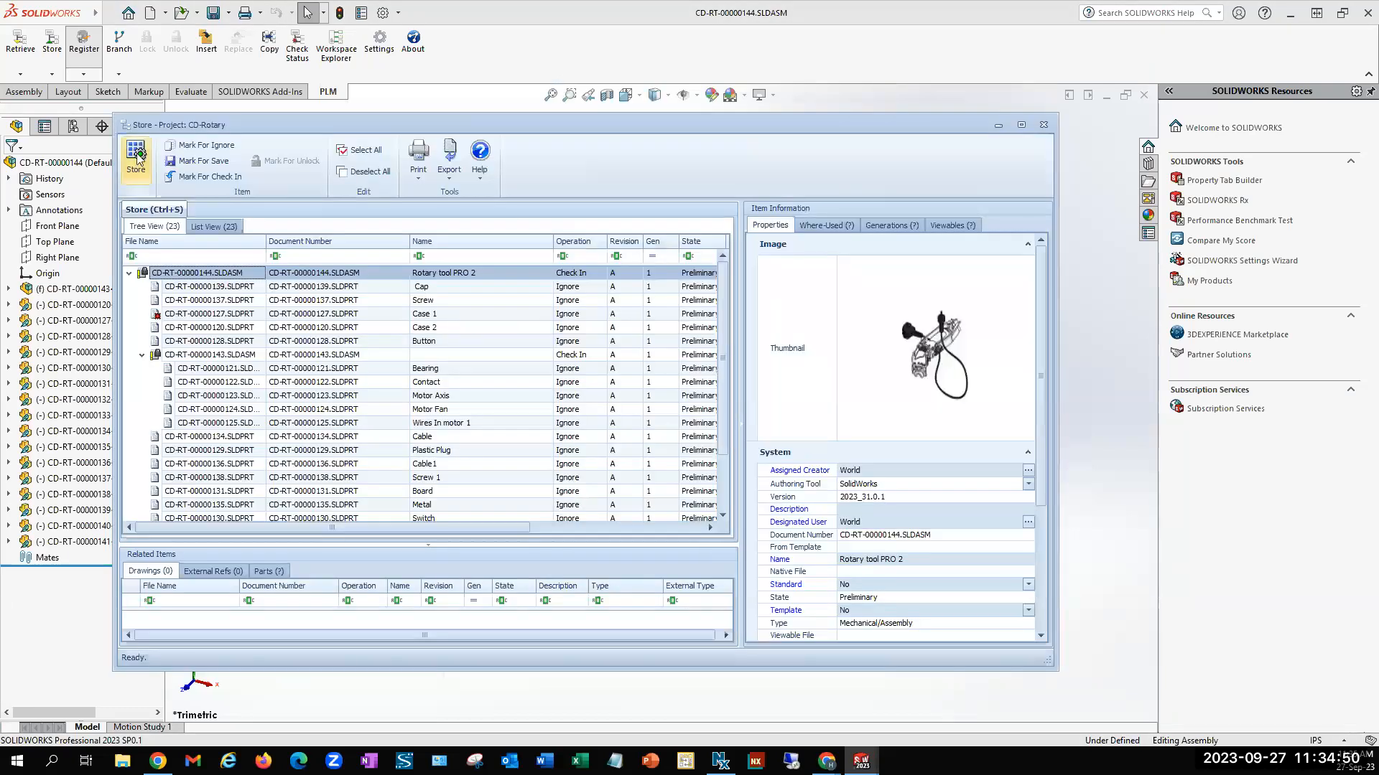
left_click(137, 158)
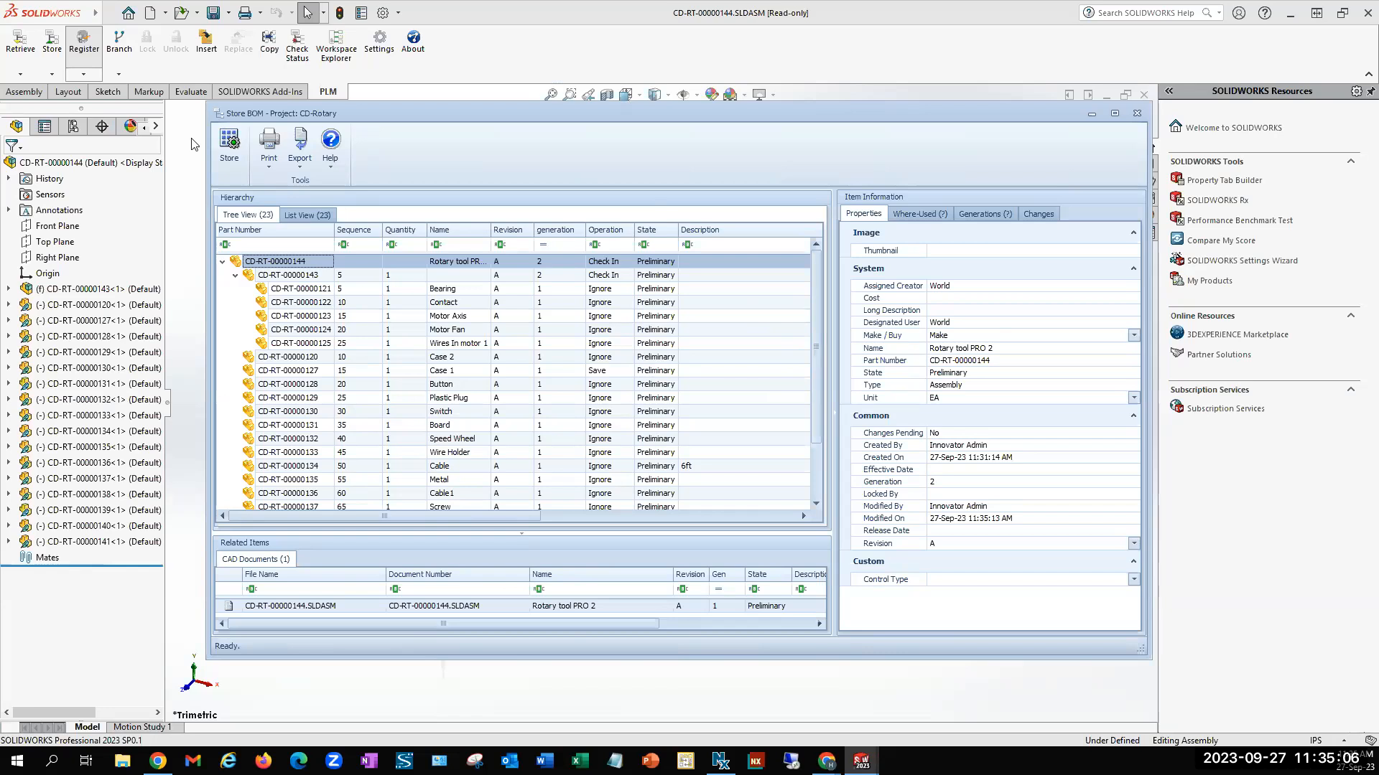
left_click(230, 142)
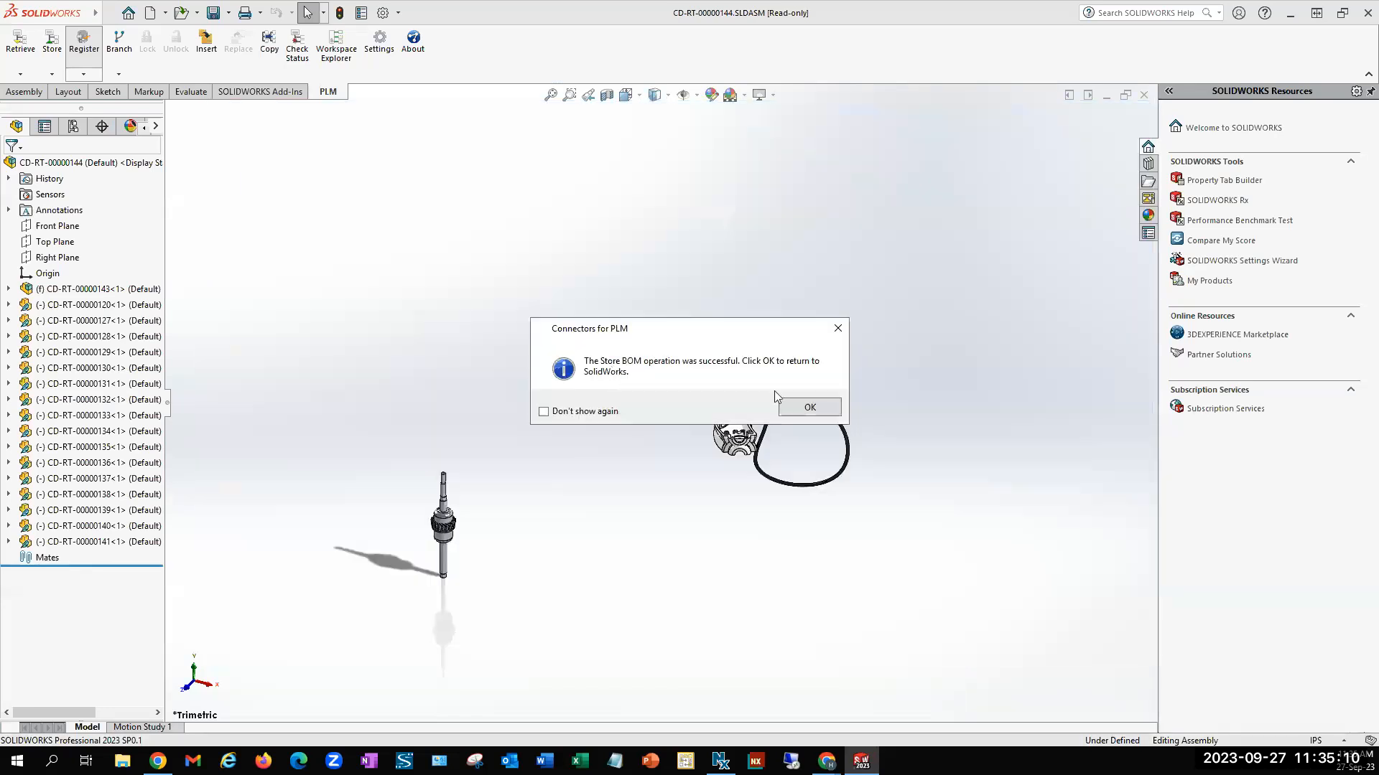
left_click(809, 408)
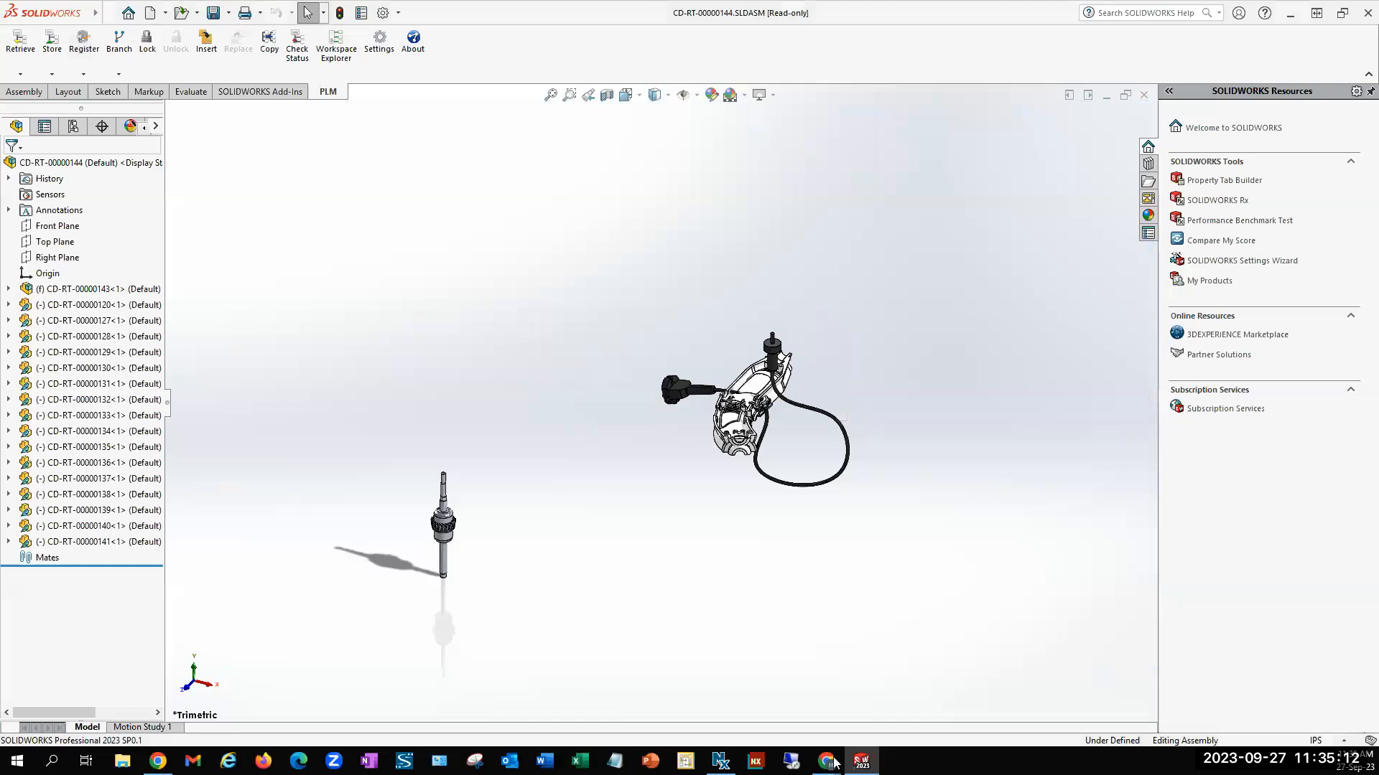
Switch to Aras Innovator, refresh the rotary tool part and check its CAD Documents, widening the document number column
mouse_move(827, 761)
left_click(917, 705)
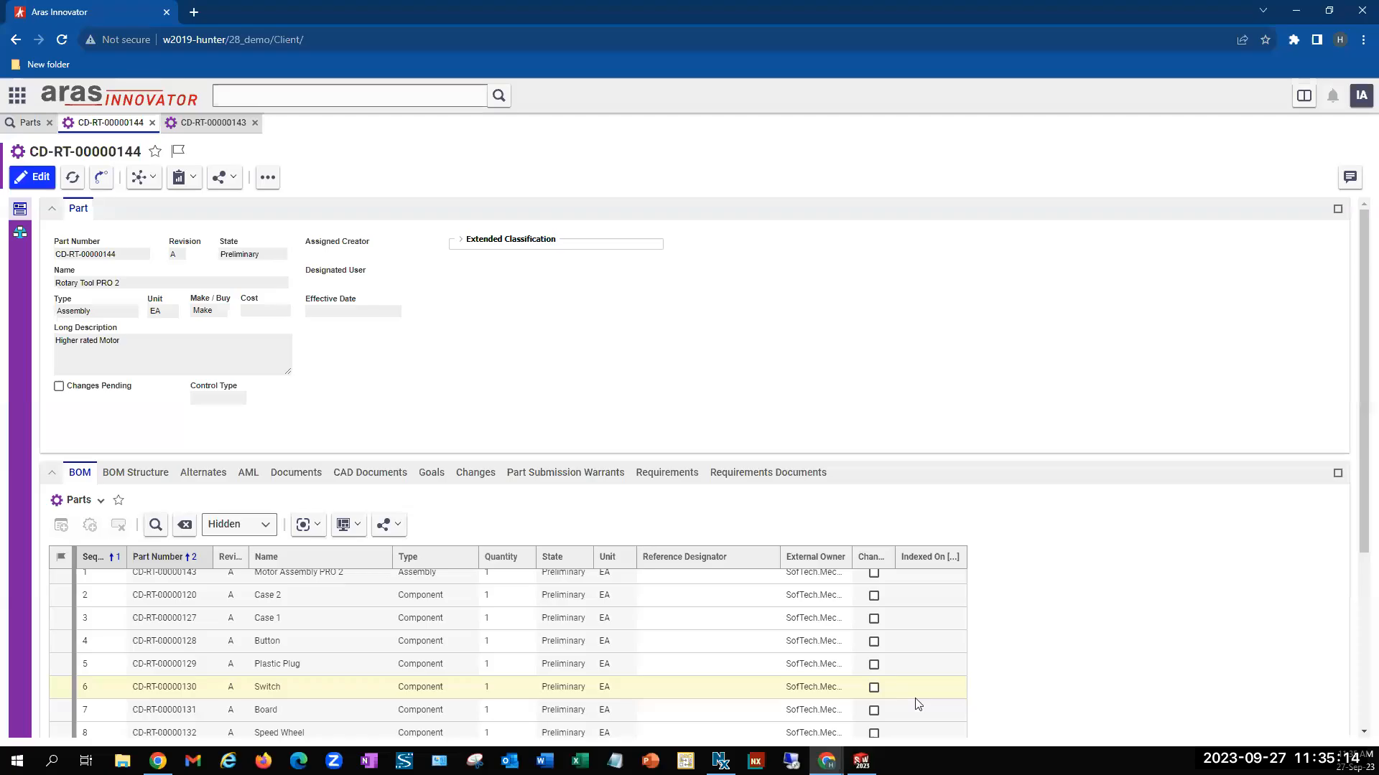
left_click(71, 181)
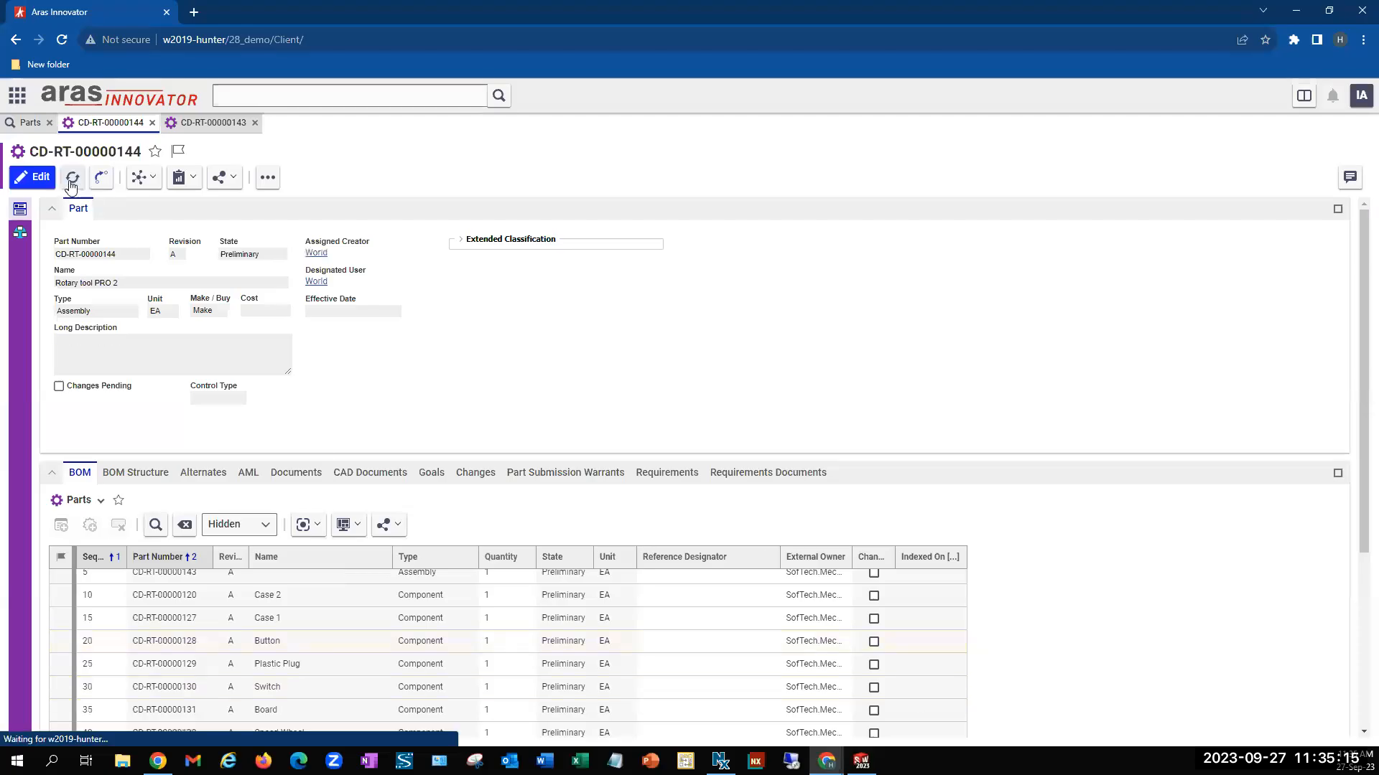
left_click(351, 472)
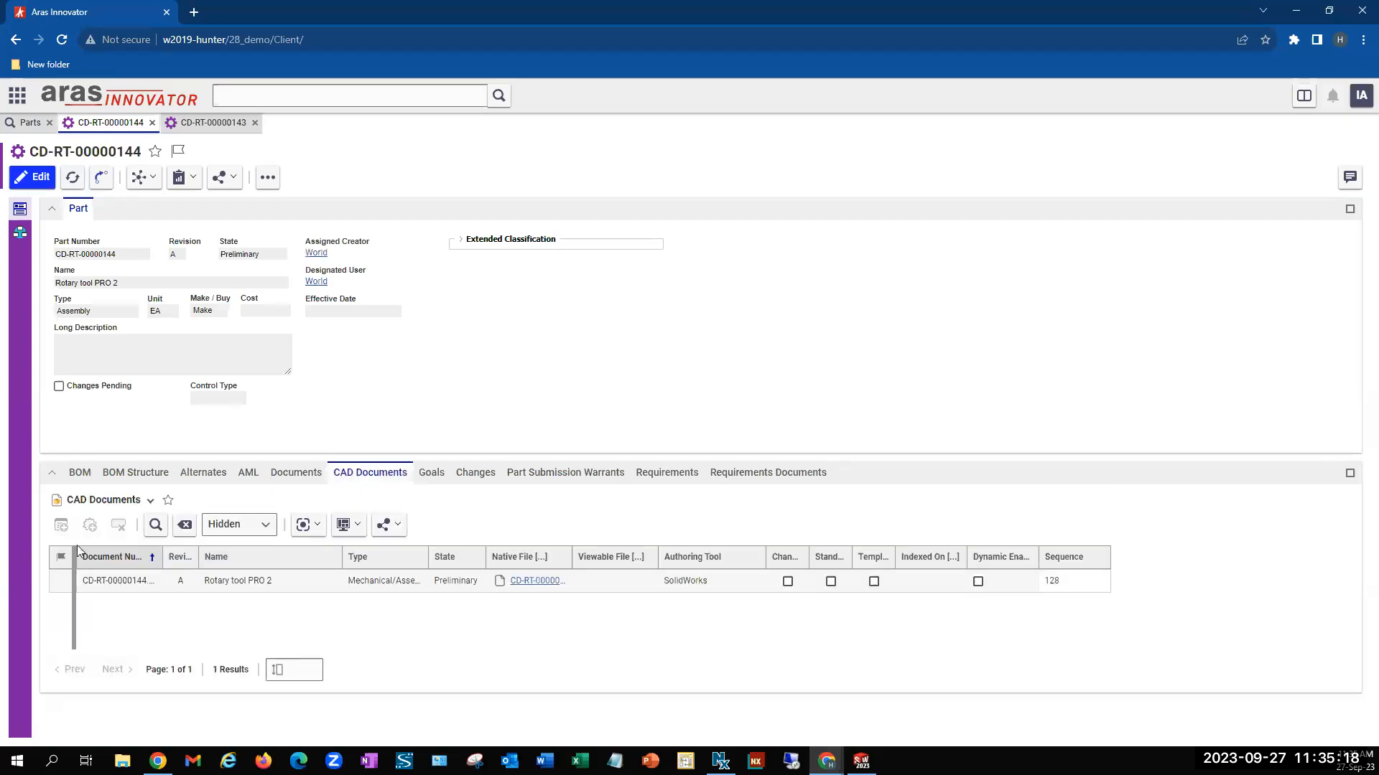
left_click_drag(162, 558, 212, 557)
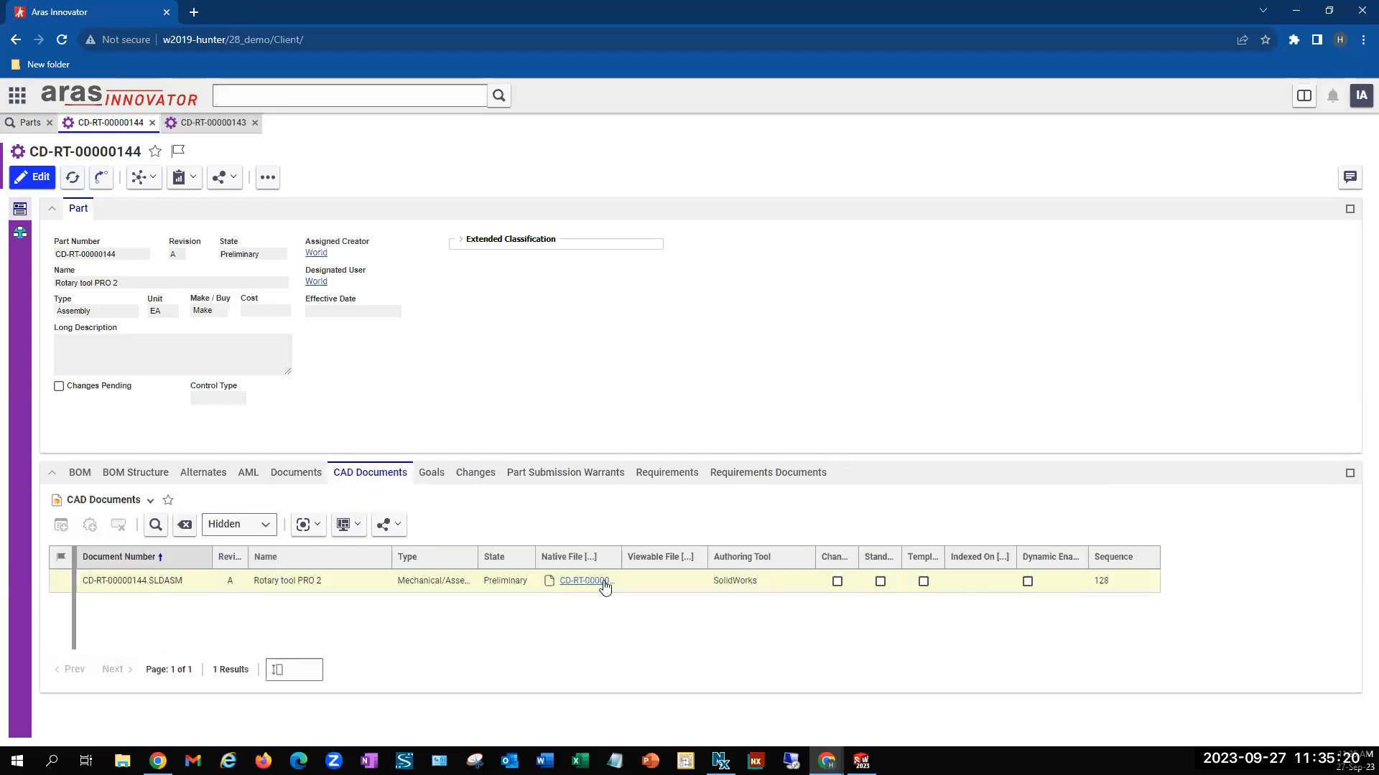
Examine the structure of the CAD document CD-RT-00000144.SLDASM, close it and view the Motor Assembly PRO 2 part's BOM
double_click(183, 585)
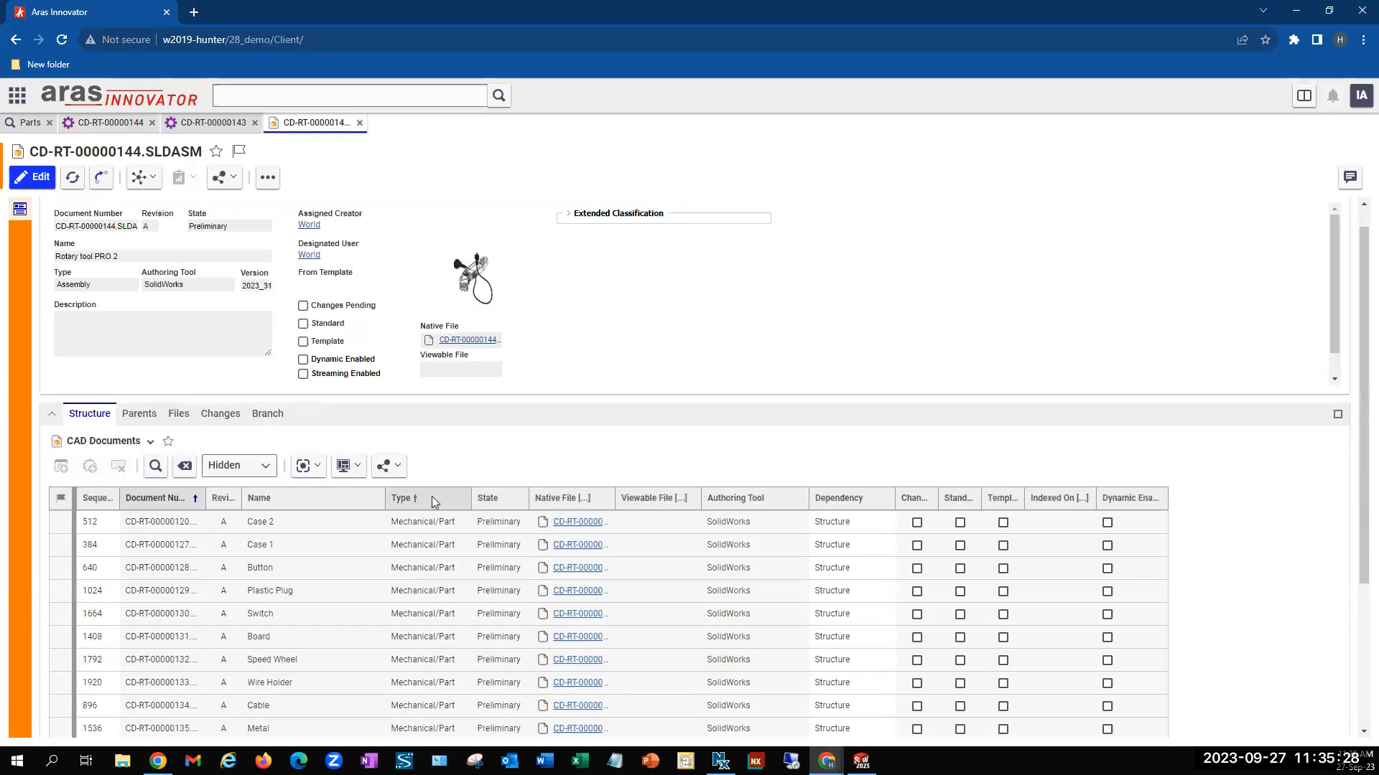
left_click(359, 124)
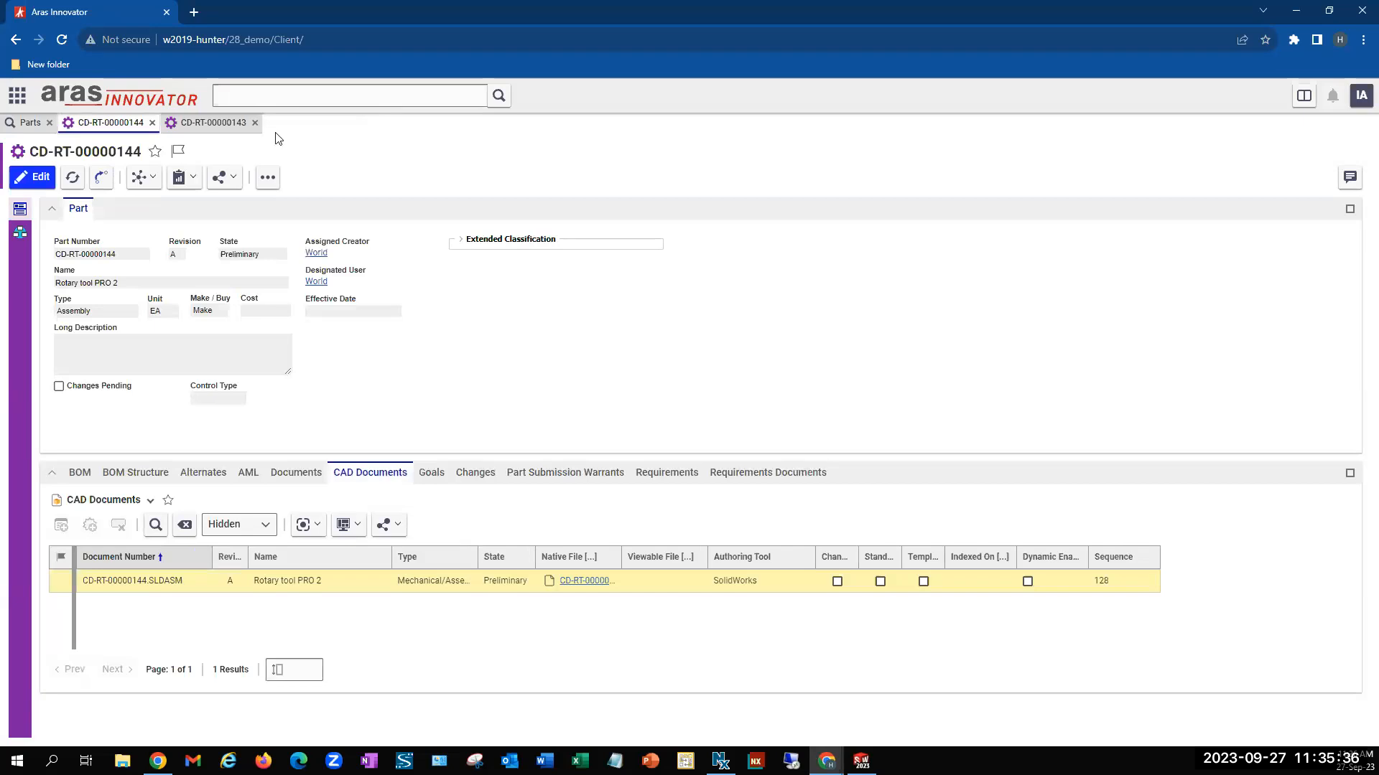
left_click(207, 124)
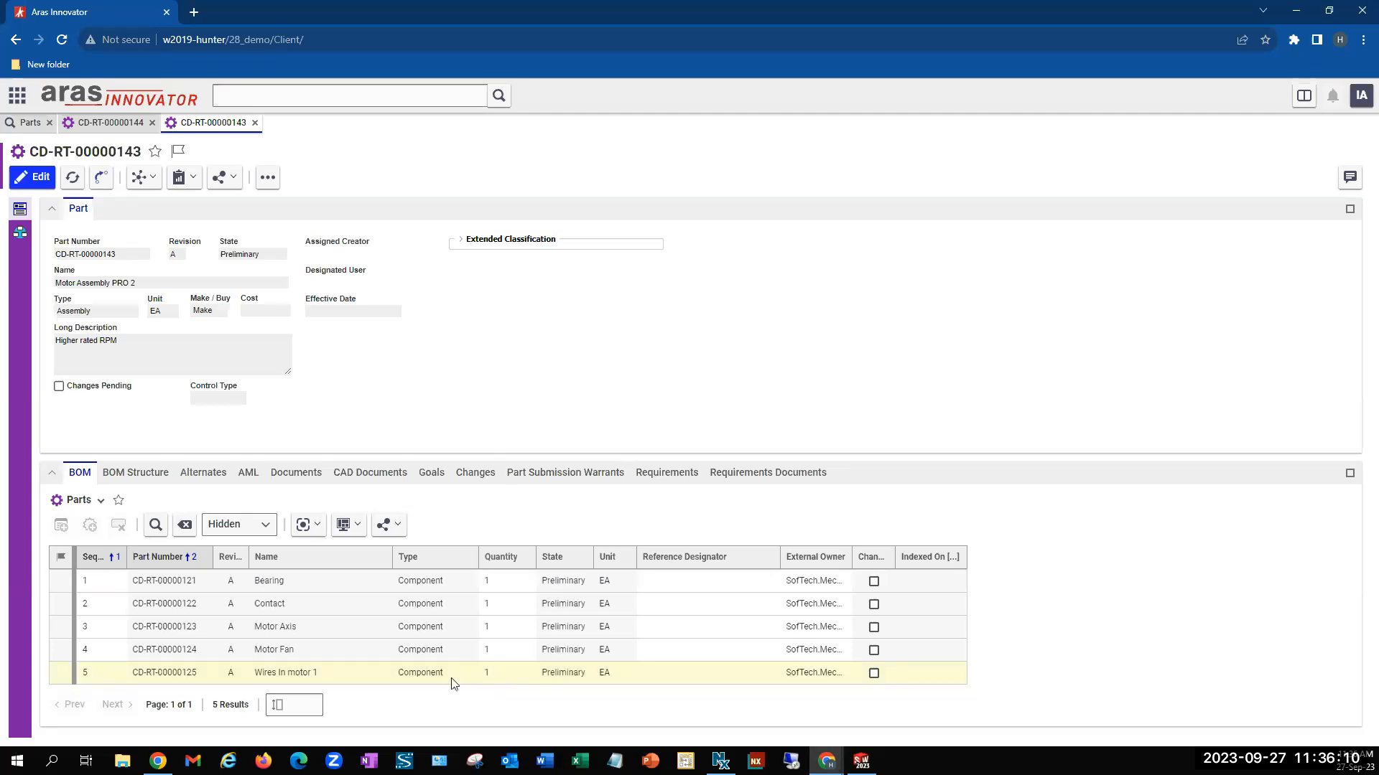
Set the unit of the Wires In motor 1 part to IN, save the part and close it
left_click(471, 678)
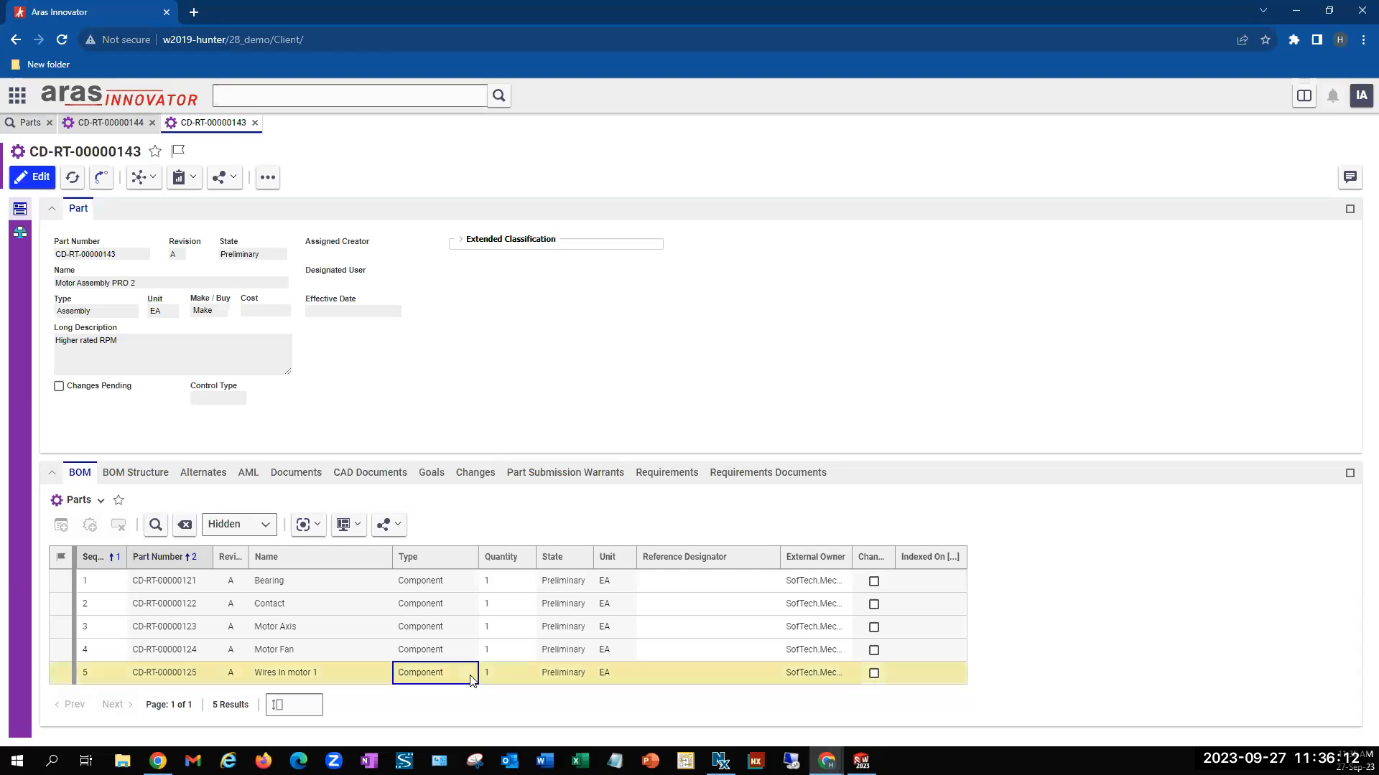
double_click(471, 678)
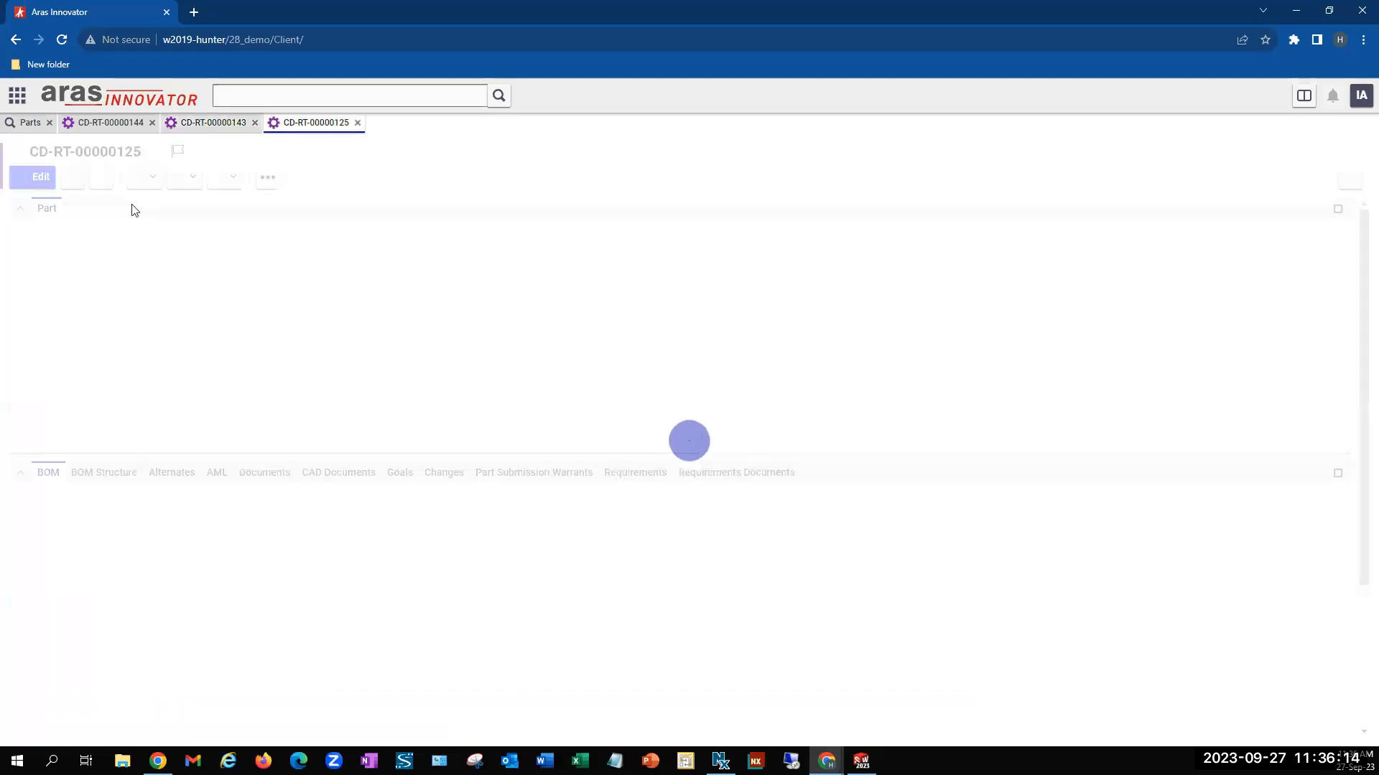
left_click(32, 177)
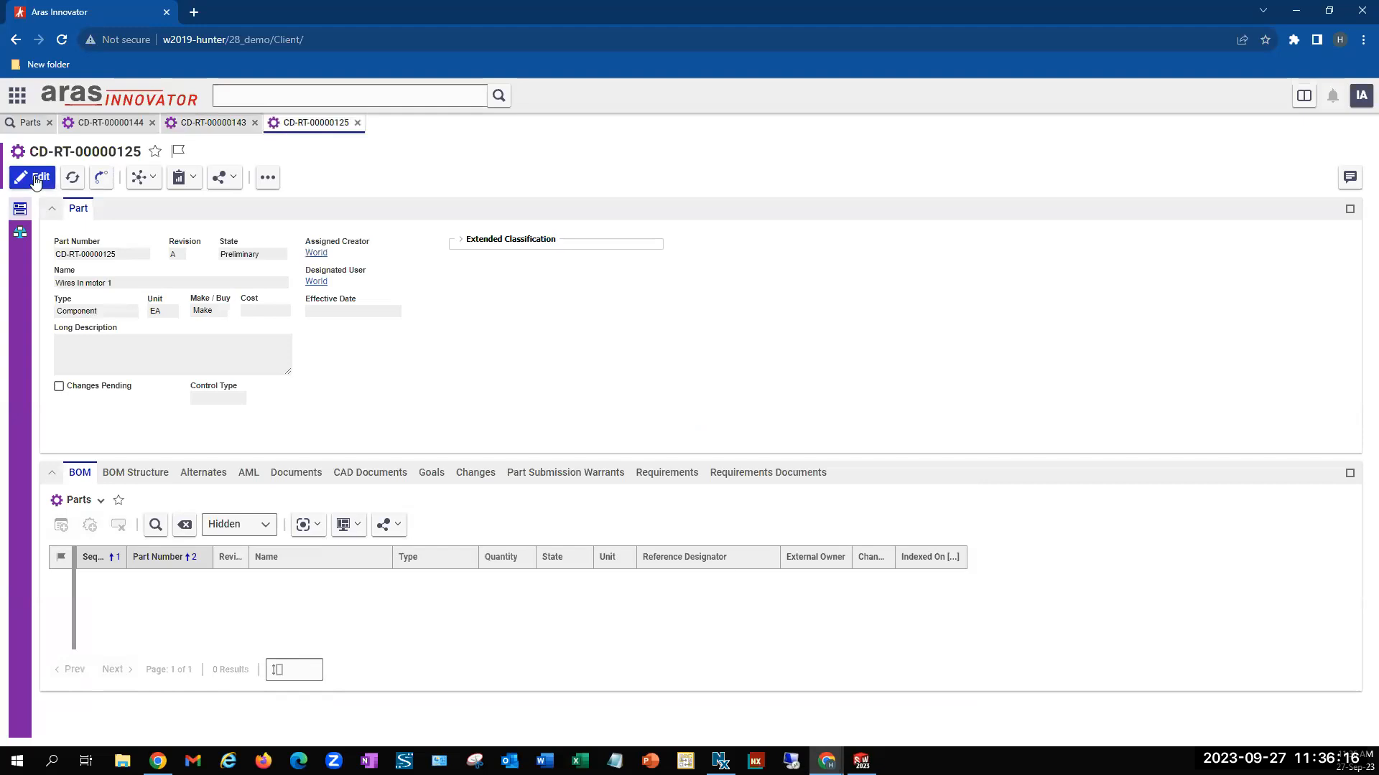
left_click(169, 310)
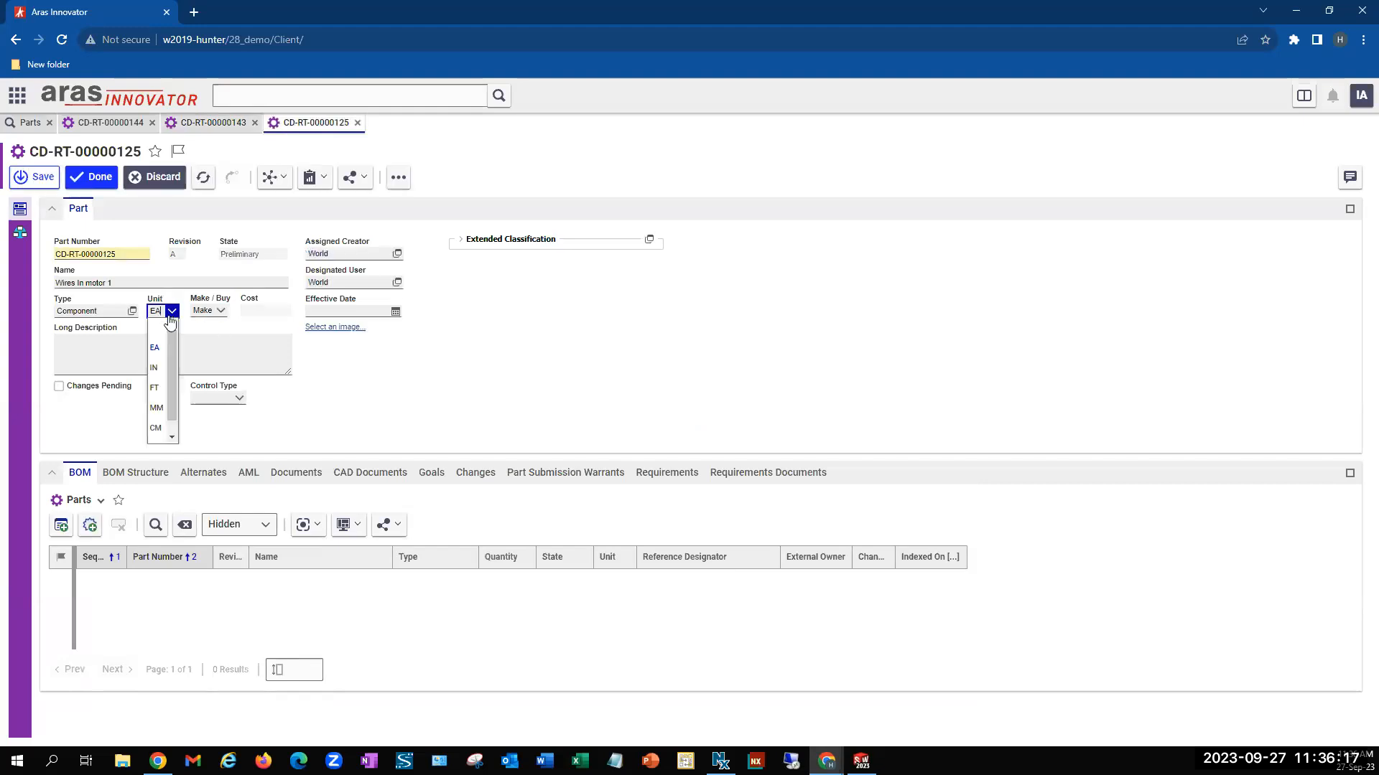
left_click(160, 370)
left_click(93, 176)
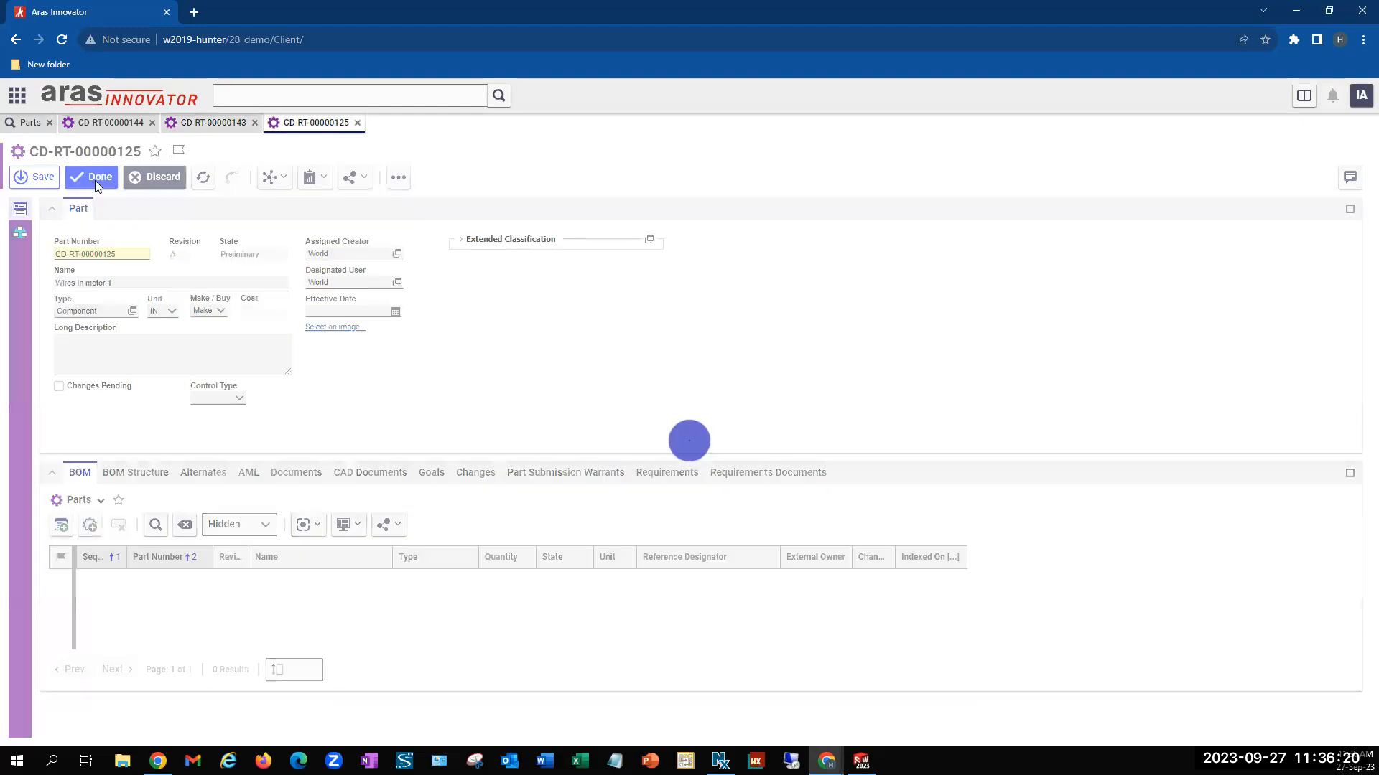
left_click(357, 122)
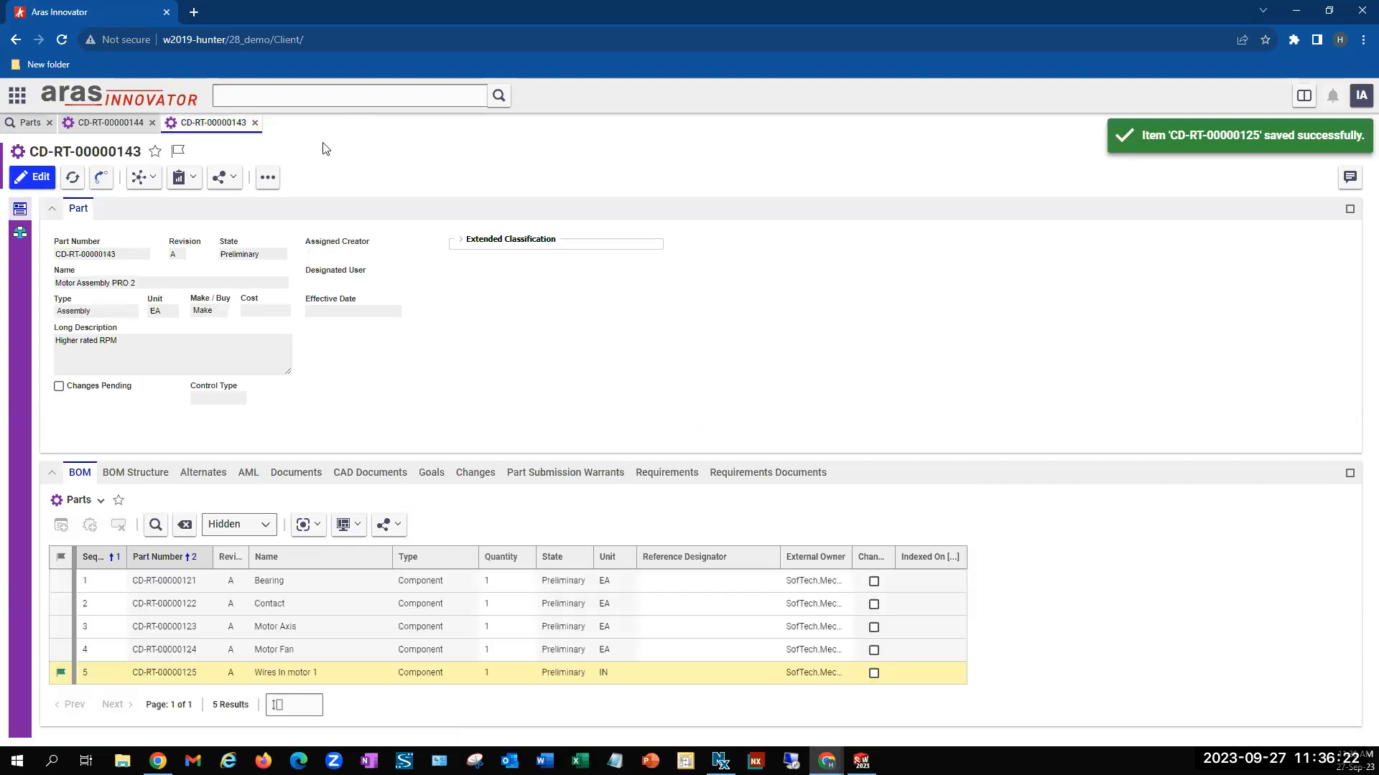
left_click(32, 177)
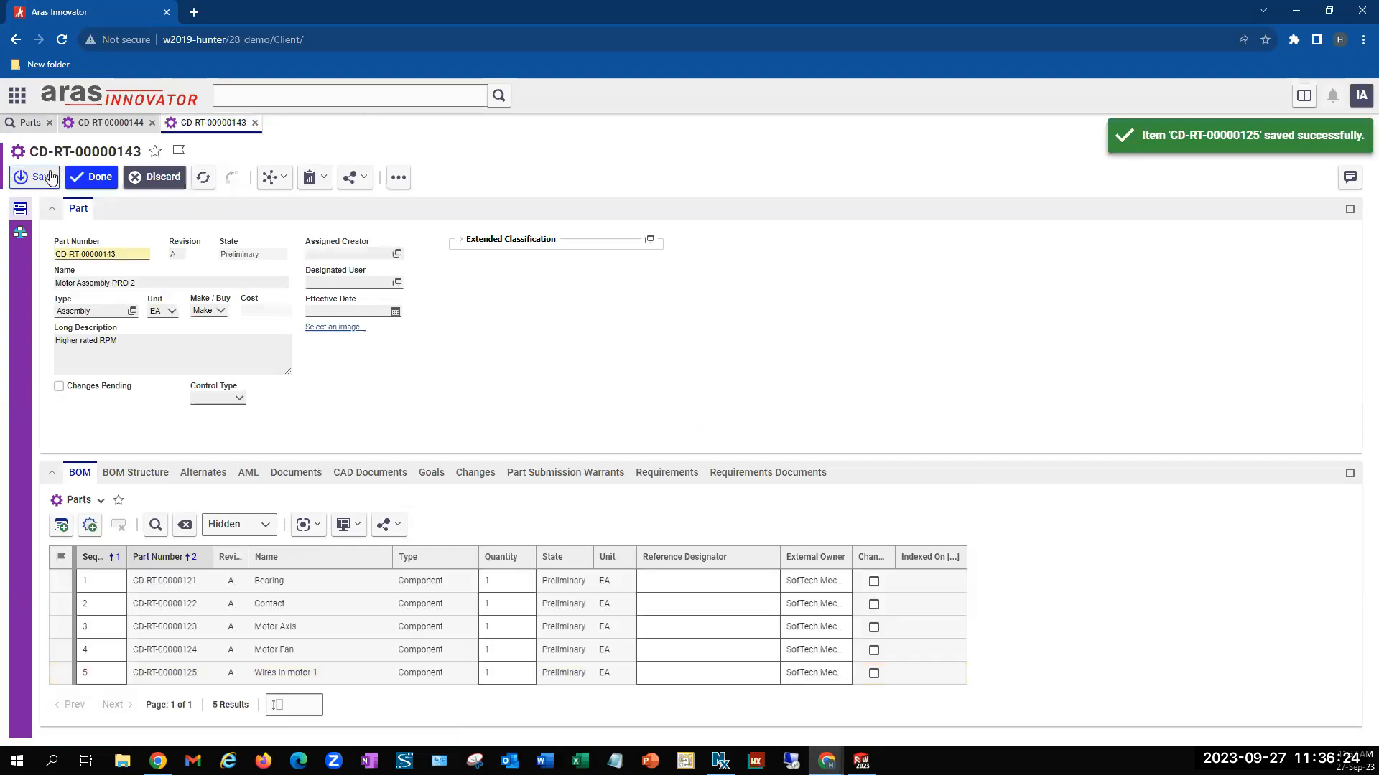
left_click(492, 672)
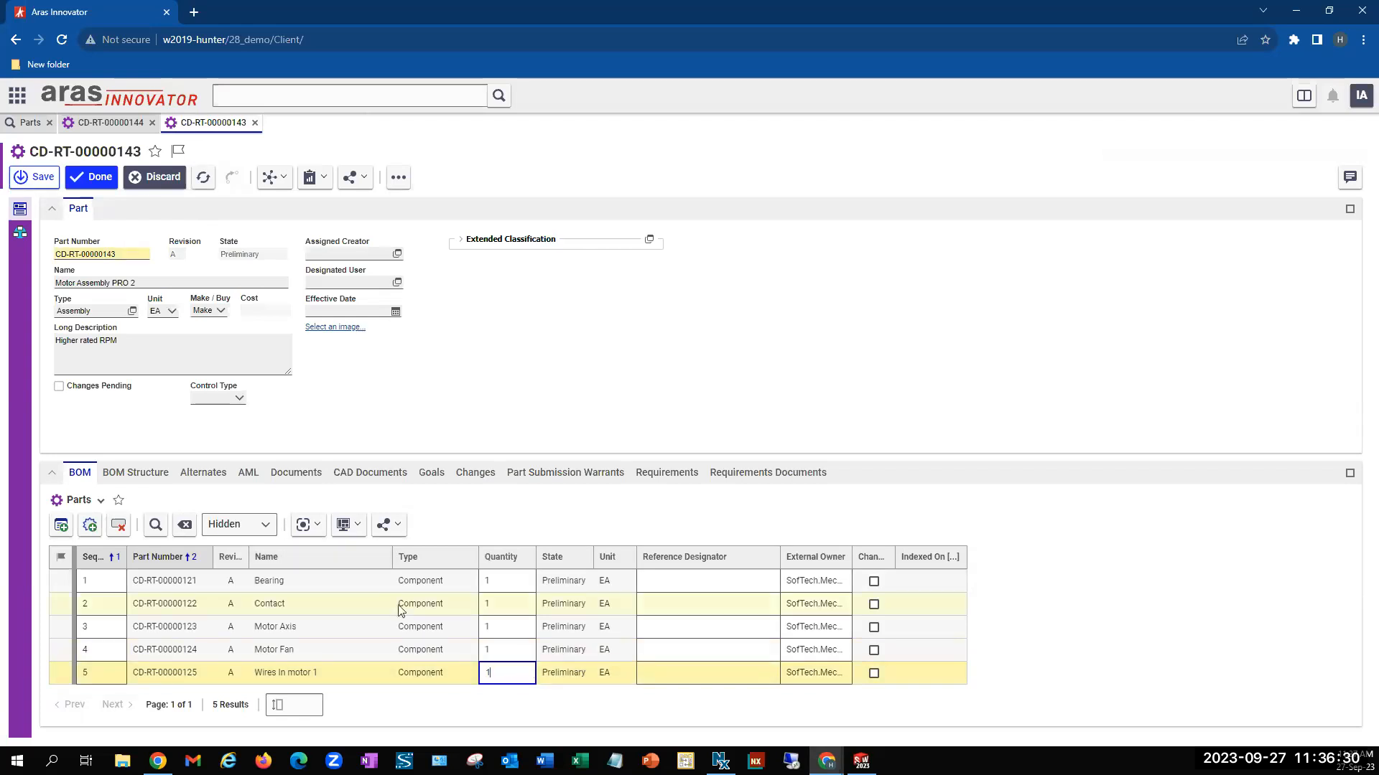
left_click(163, 177)
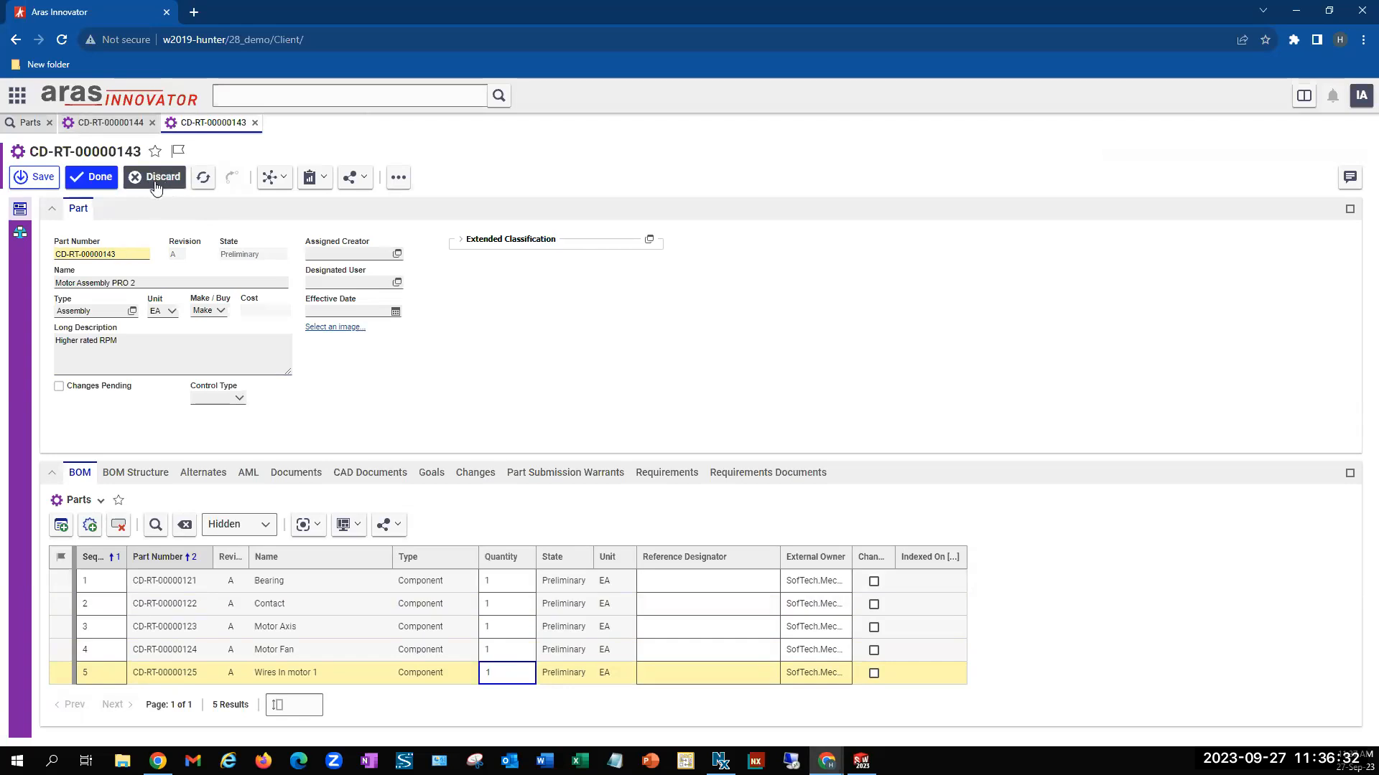
left_click(700, 475)
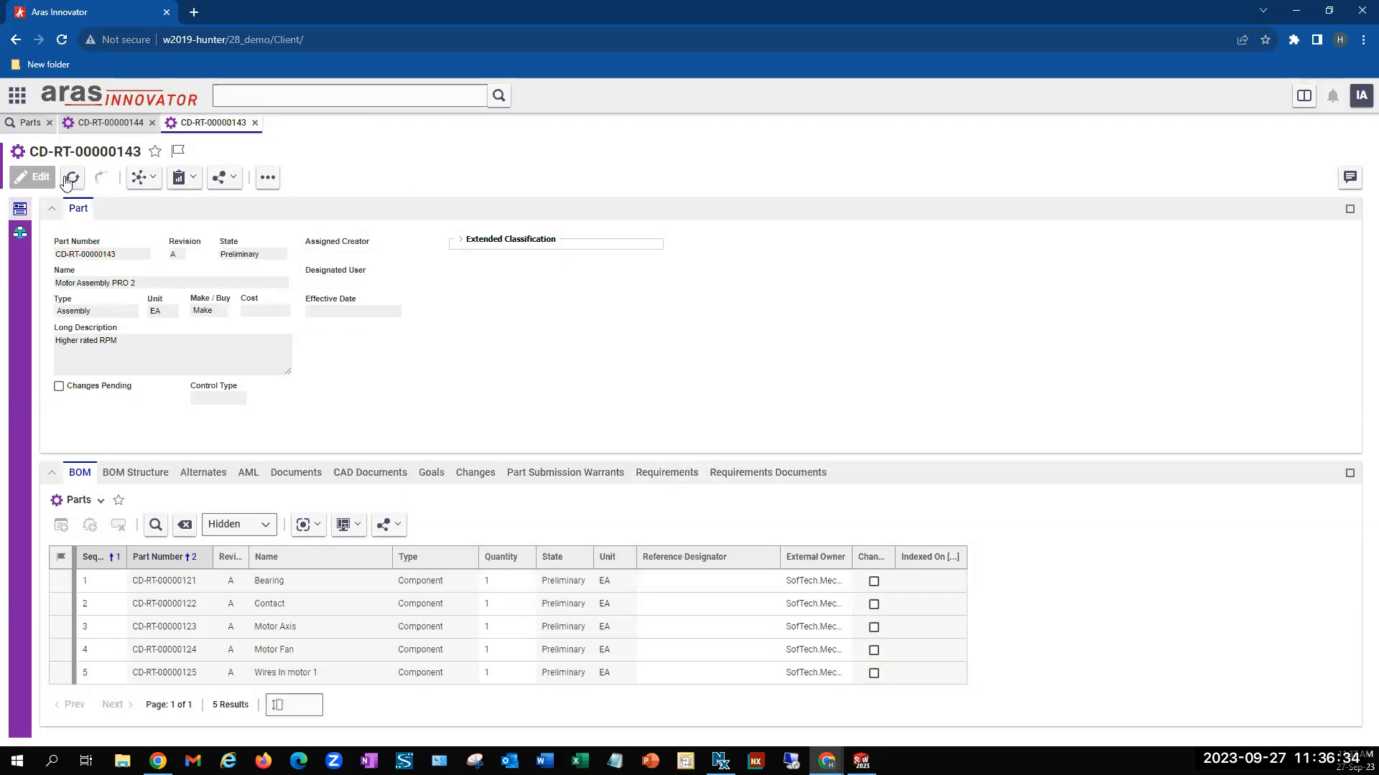
Set the BOM quantity of Wires In motor 1 to 14 in part CD-RT-00000143 and save the part
left_click(39, 180)
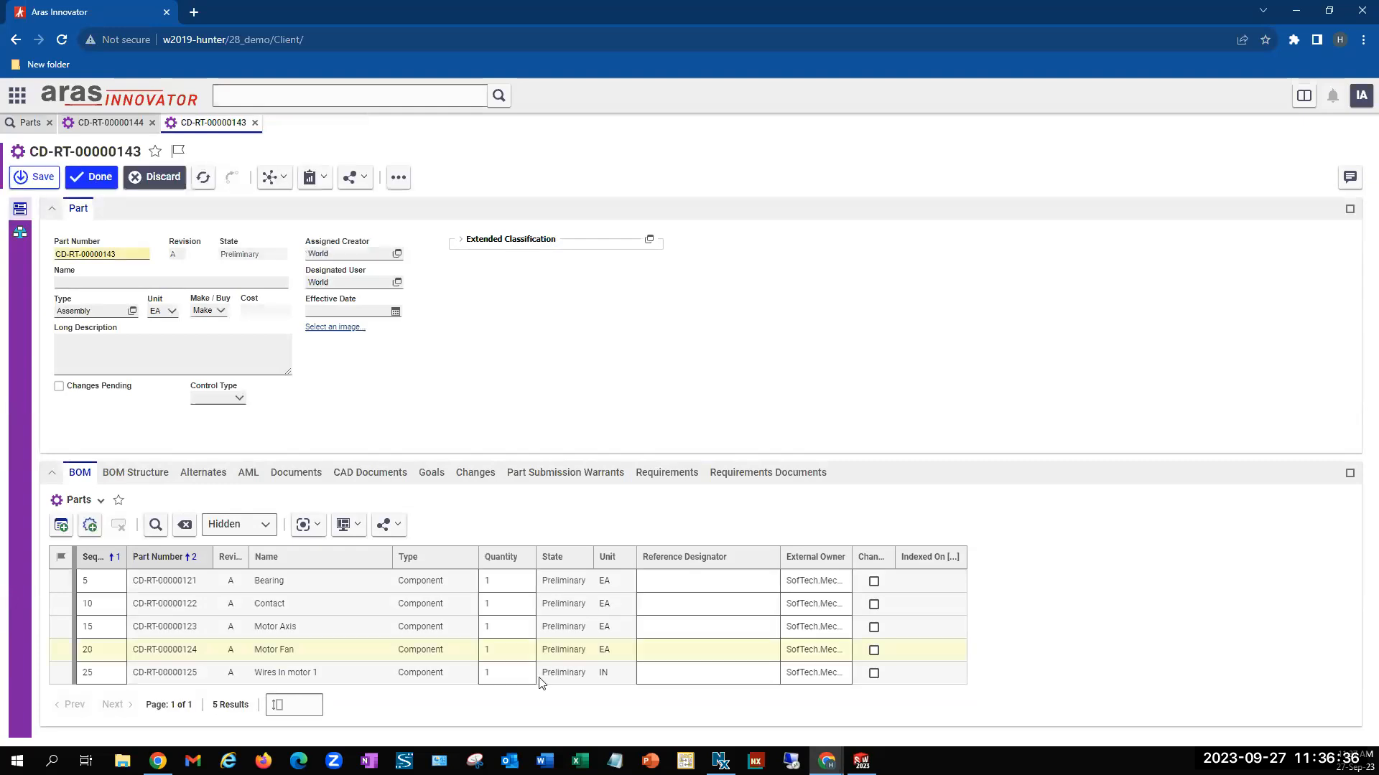
left_click(507, 672)
left_click(511, 671)
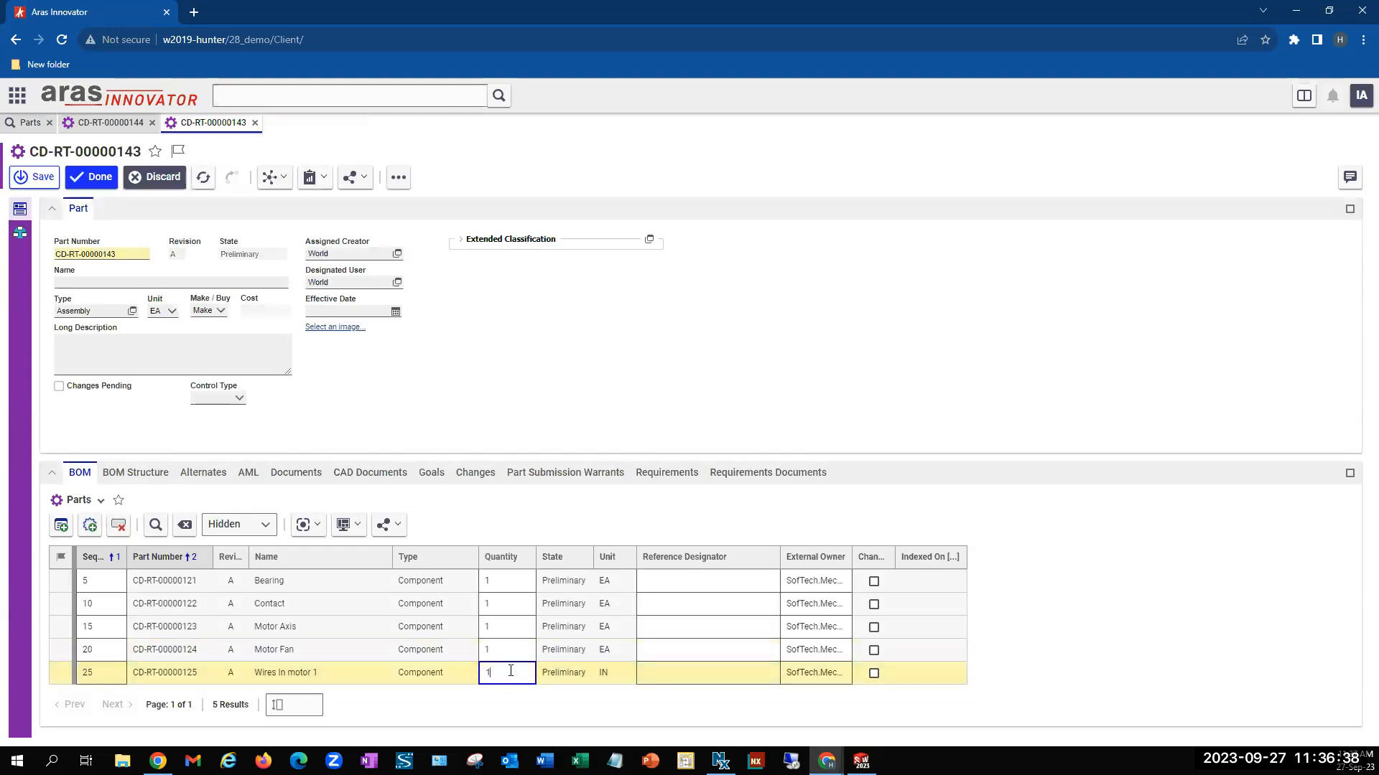
type("4")
left_click(93, 178)
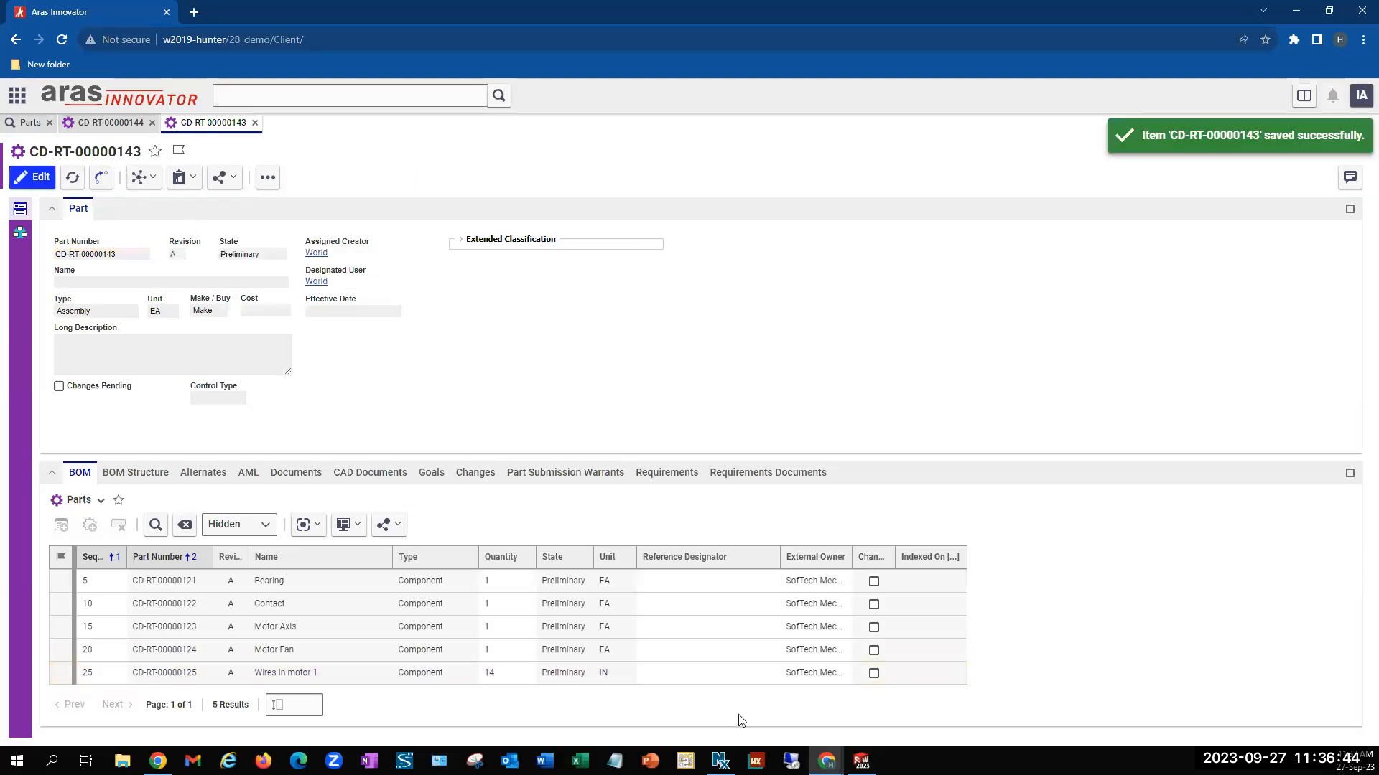
Switch to SOLIDWORKS, open the subassembly CD-RT-00000143 on its own, widen its feature tree and lock the document in PLM
mouse_move(868, 757)
left_click(874, 707)
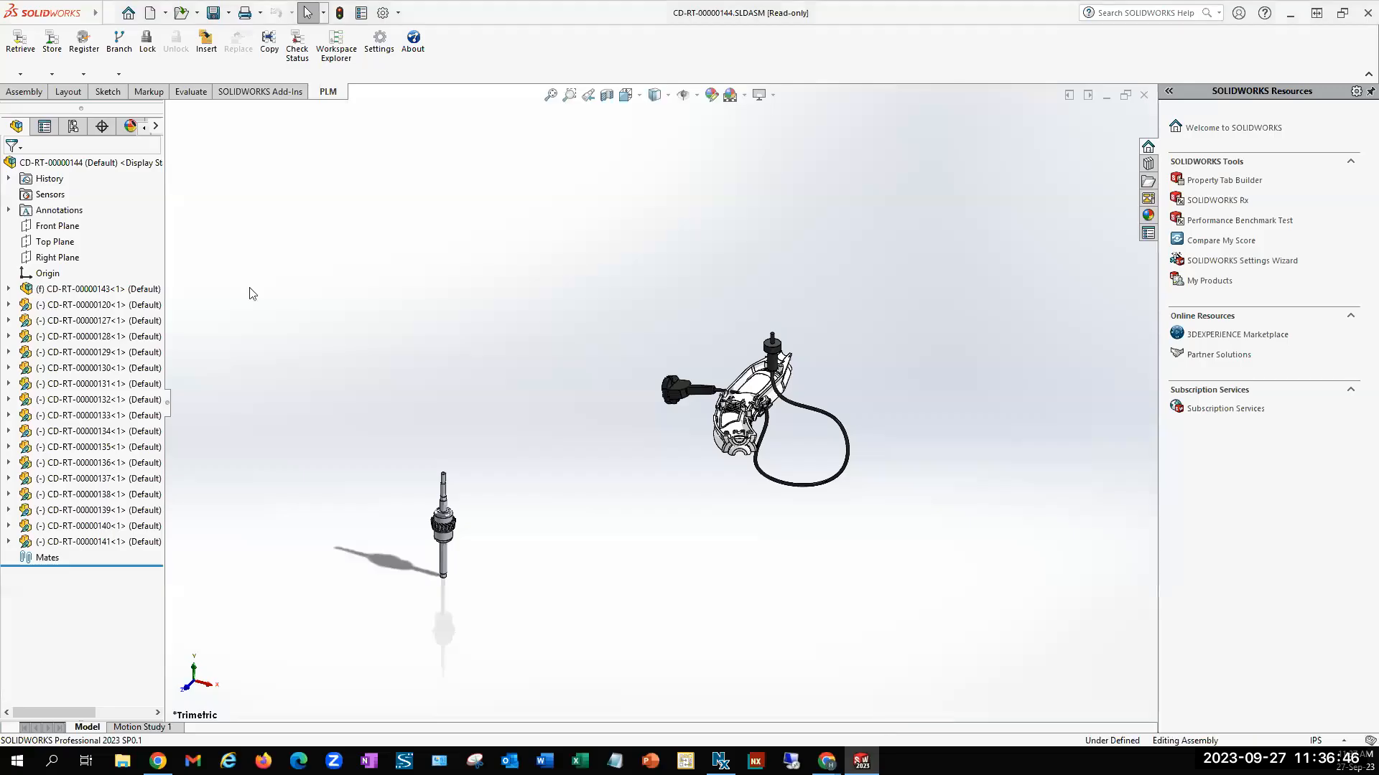
right_click(101, 289)
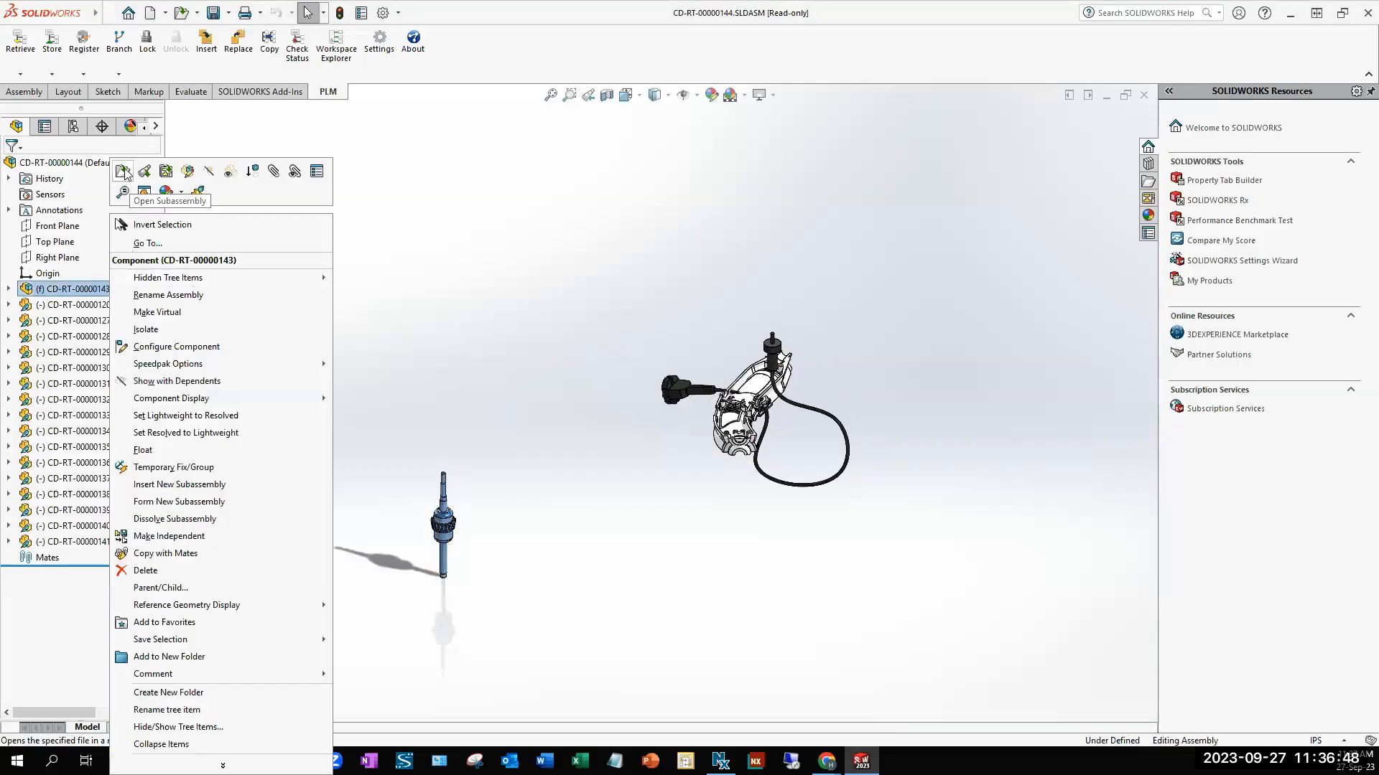
left_click(125, 173)
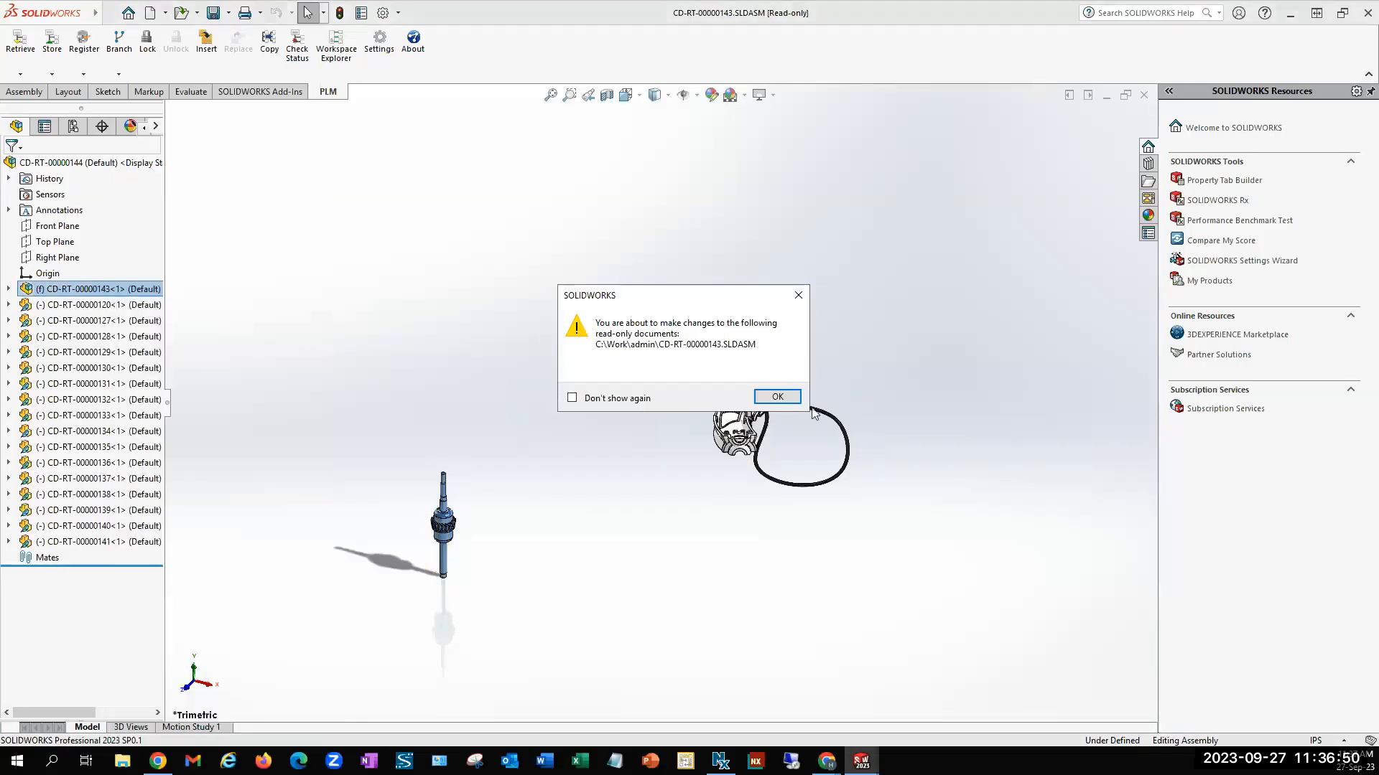
left_click(781, 399)
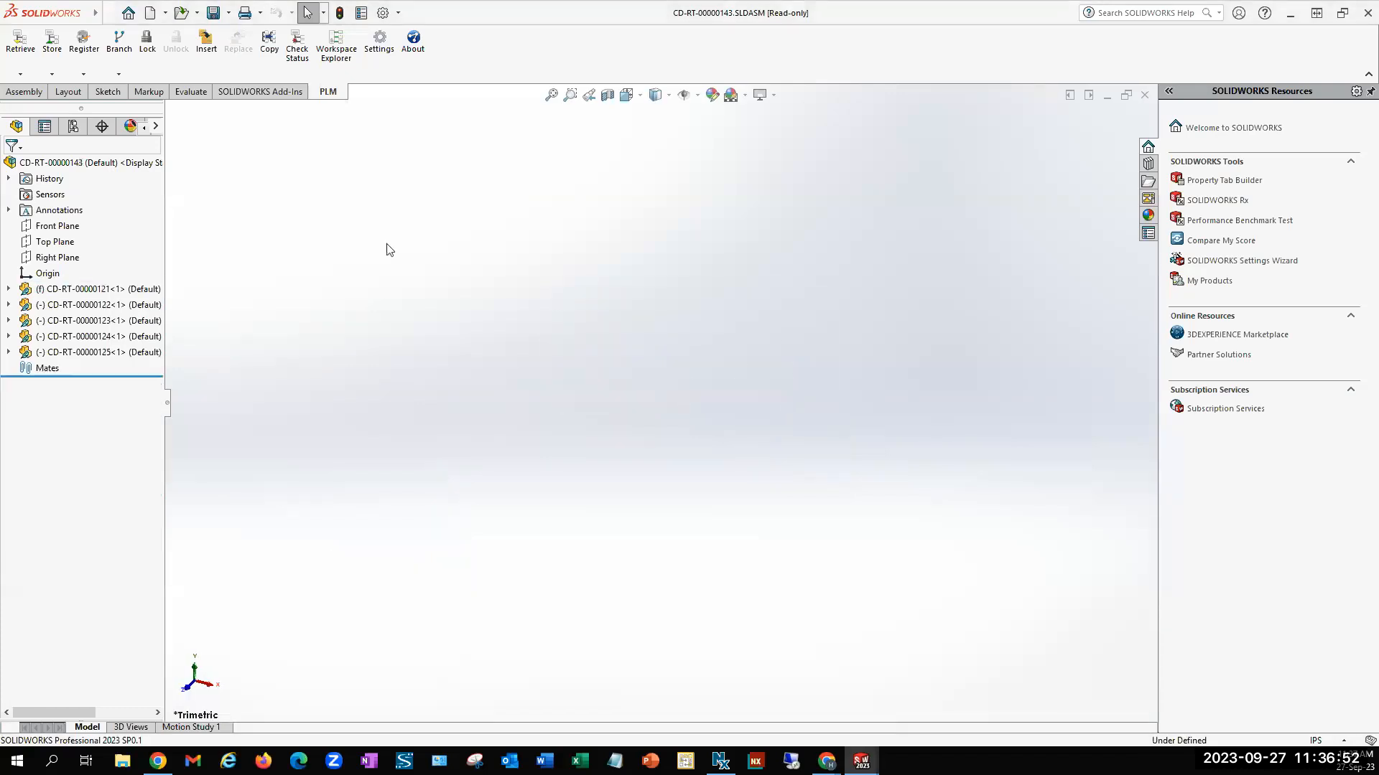
left_click_drag(169, 413, 303, 402)
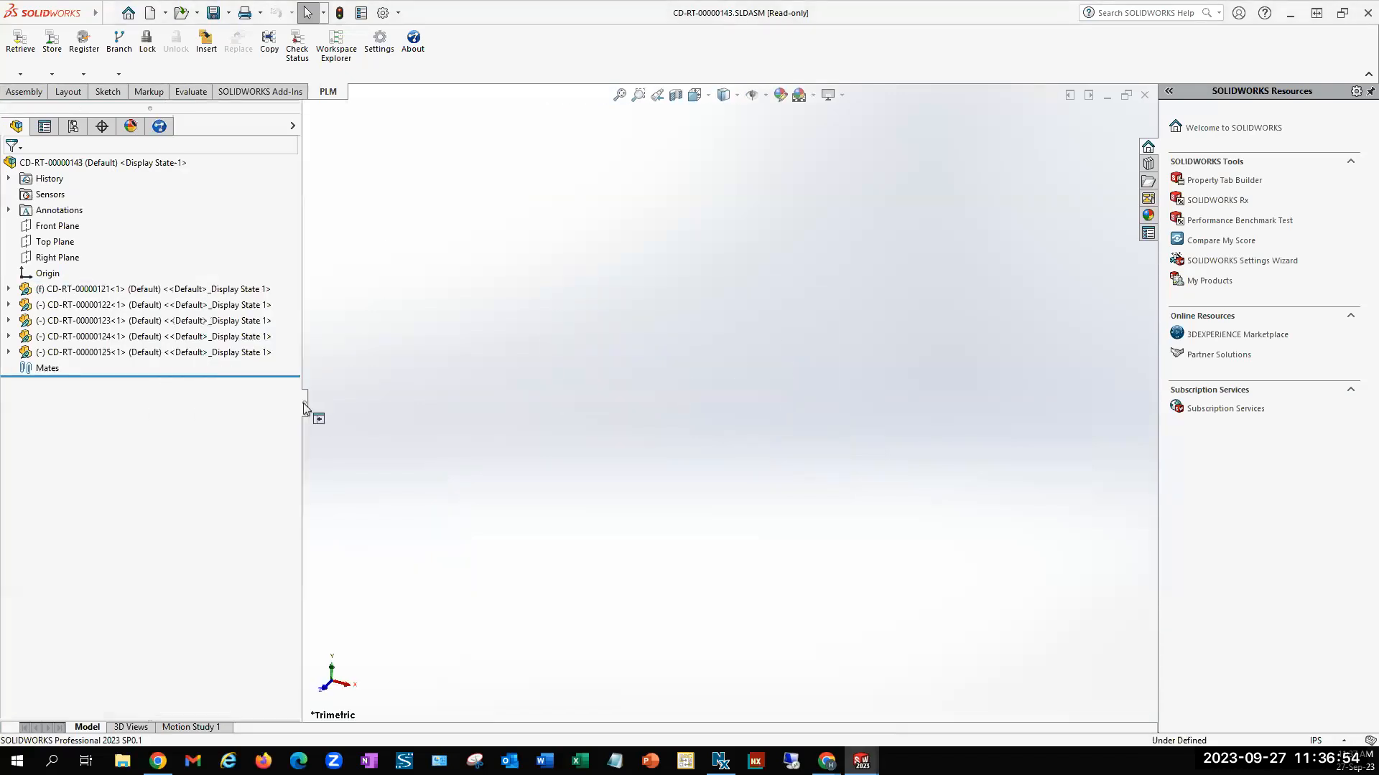
left_click(152, 42)
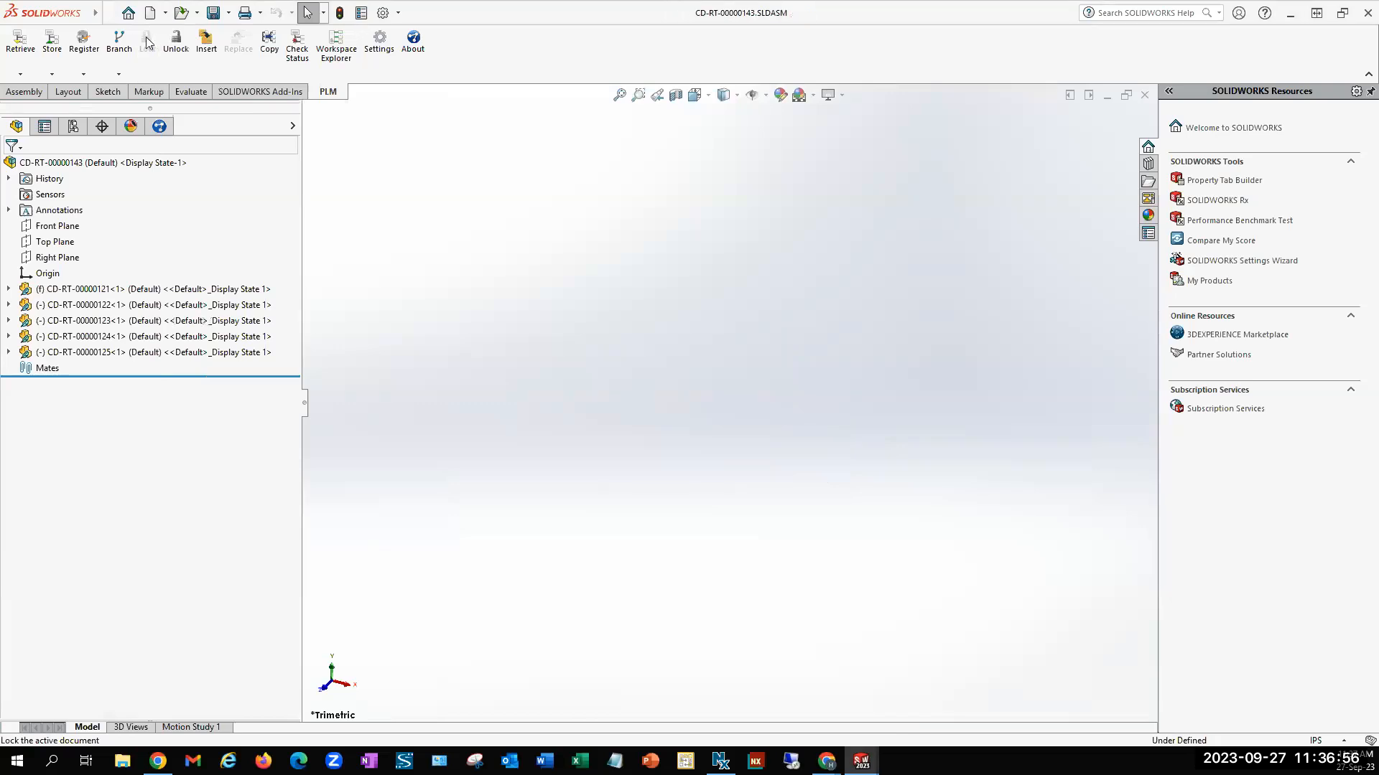
Examine the BOM Quantity Driven By value in the PLM connector's resource settings and close the settings
left_click(381, 50)
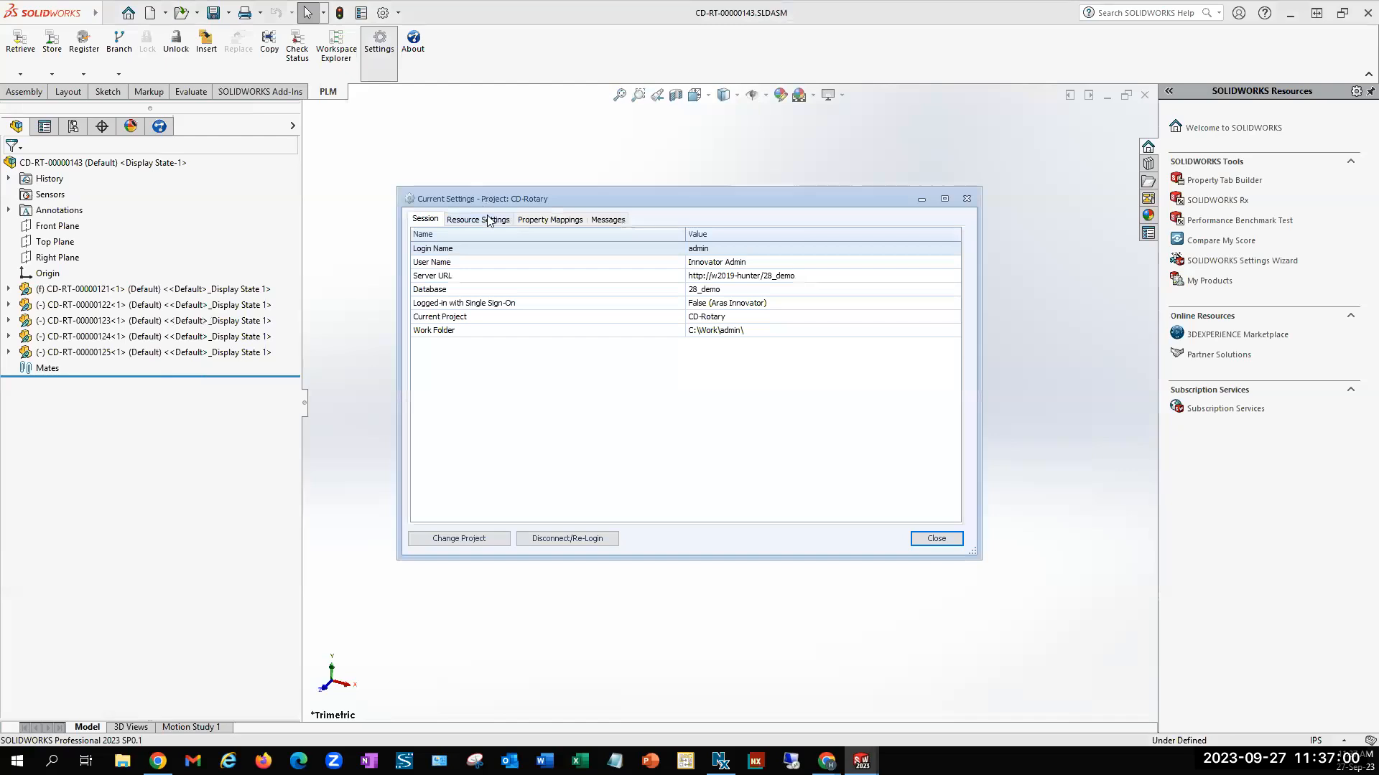
left_click(488, 220)
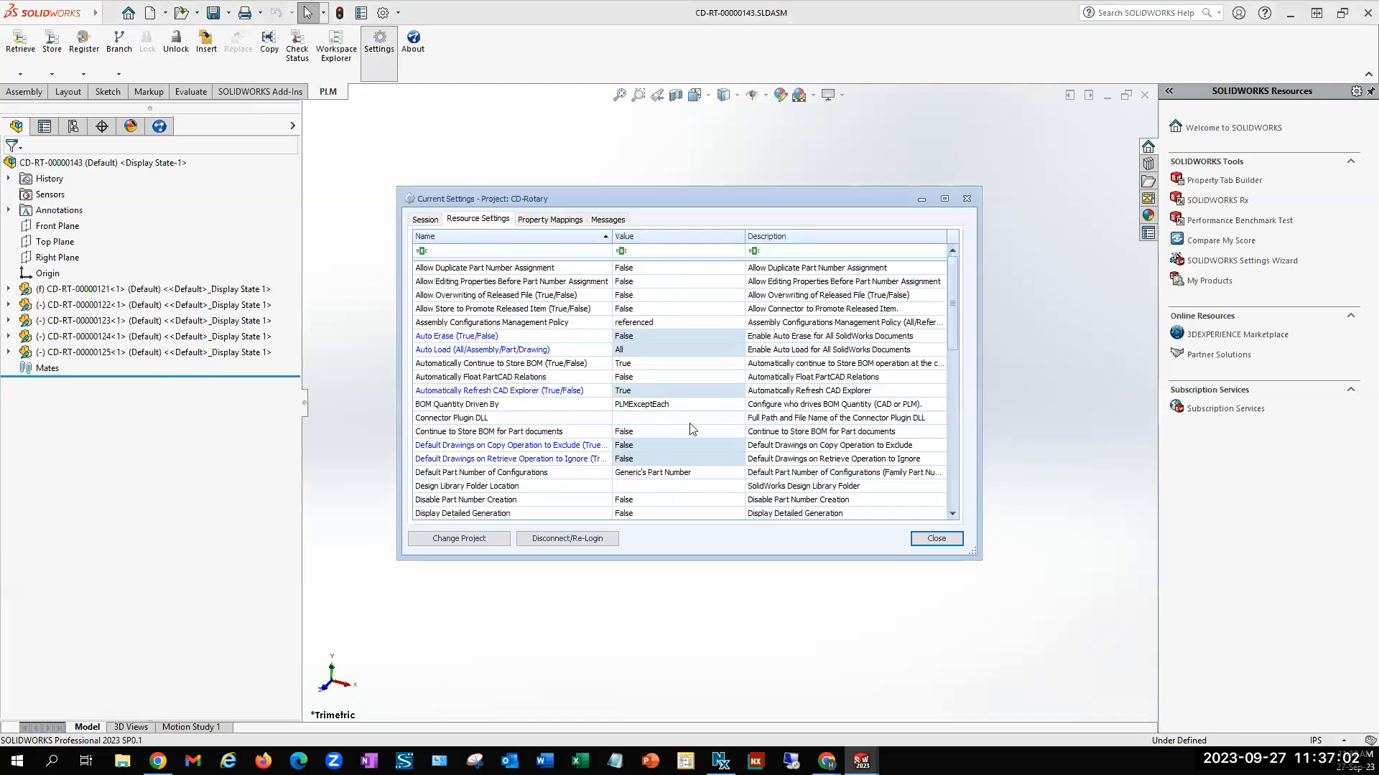
left_click(506, 410)
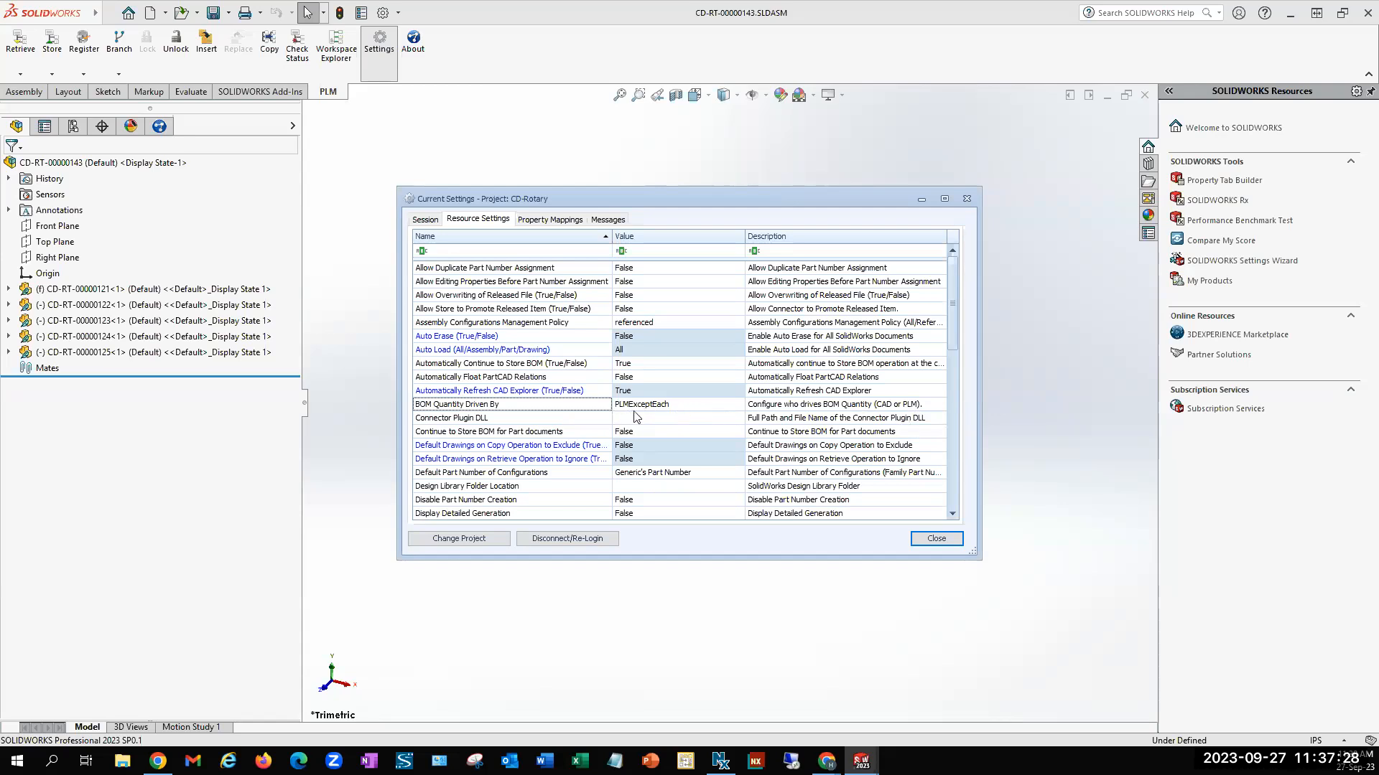
left_click(936, 540)
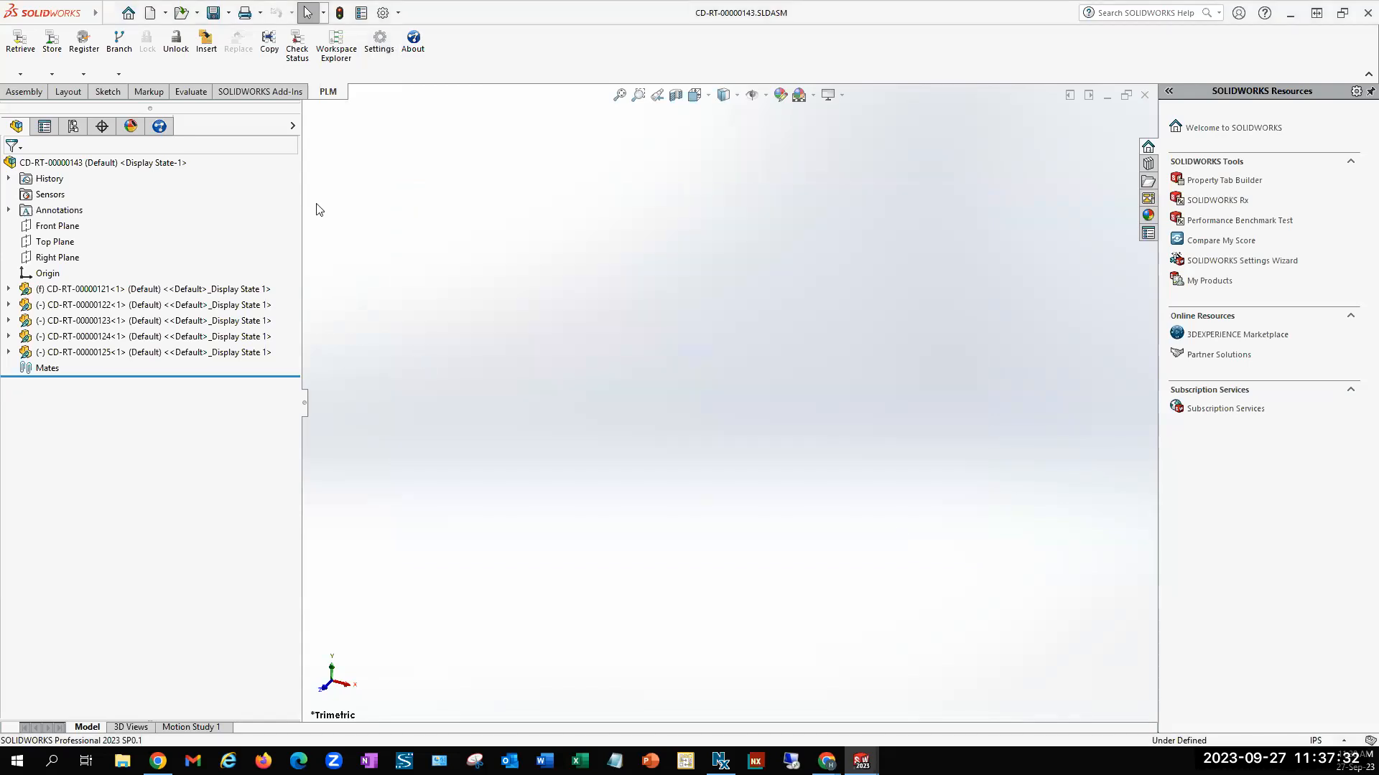
Insert a second Bearing, CD-RT-00000121.SLDPRT, from PLM into the motor assembly and show the assembly in isometric view
left_click(207, 46)
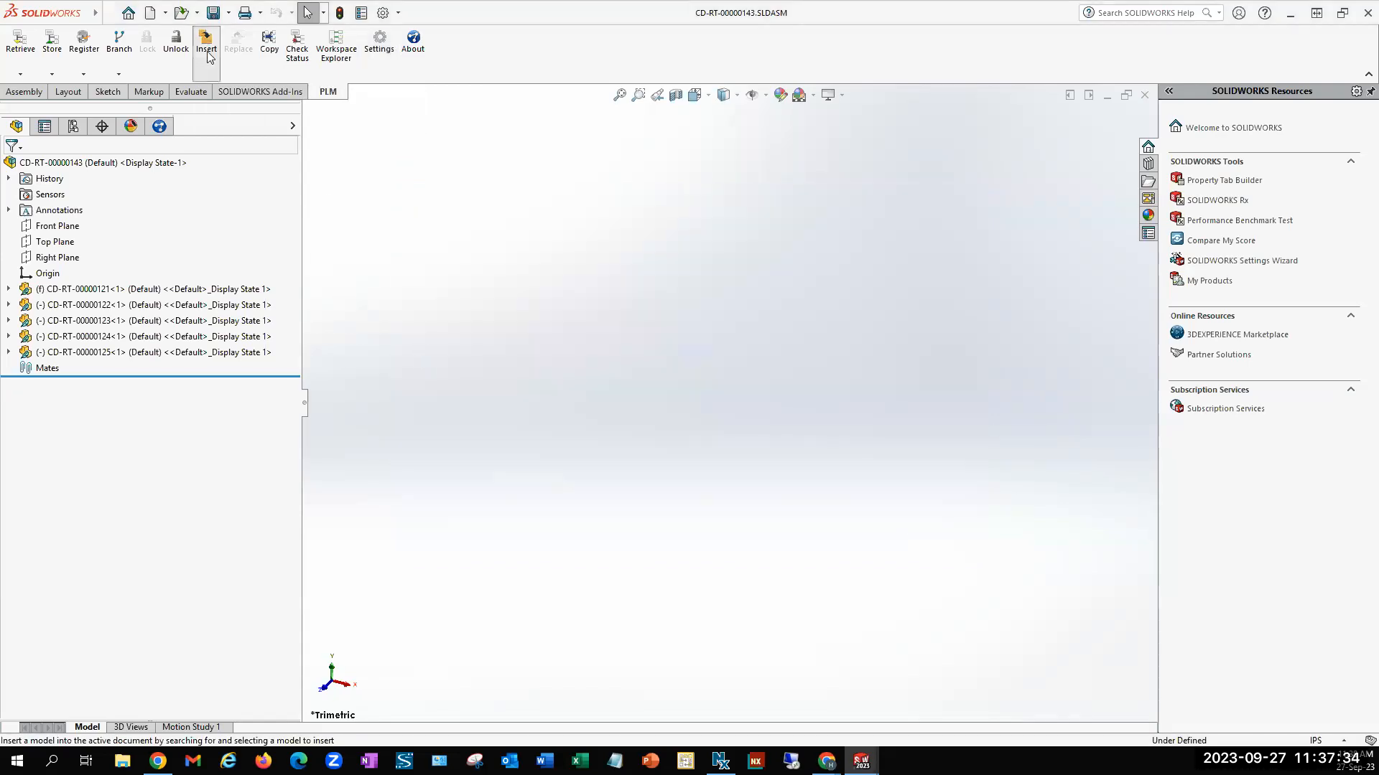
left_click(349, 154)
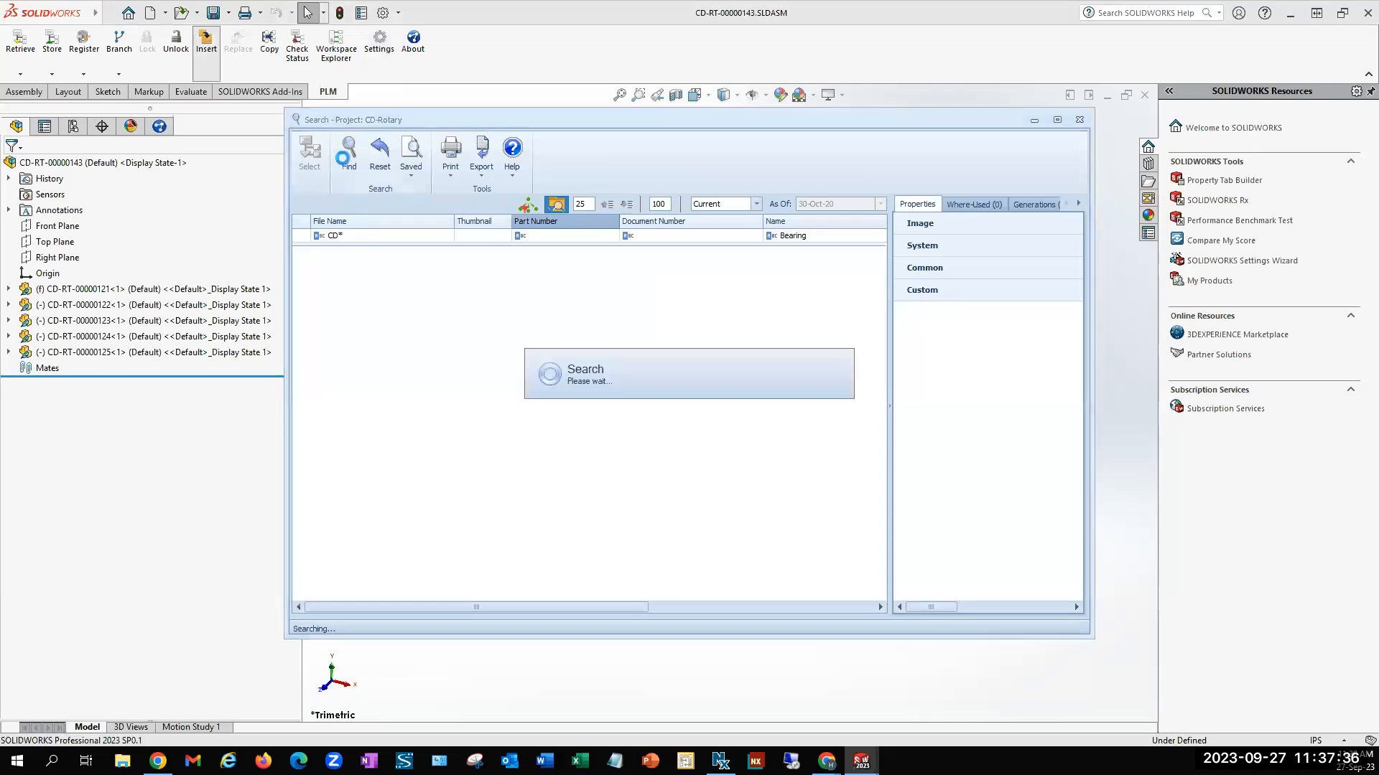
left_click(403, 277)
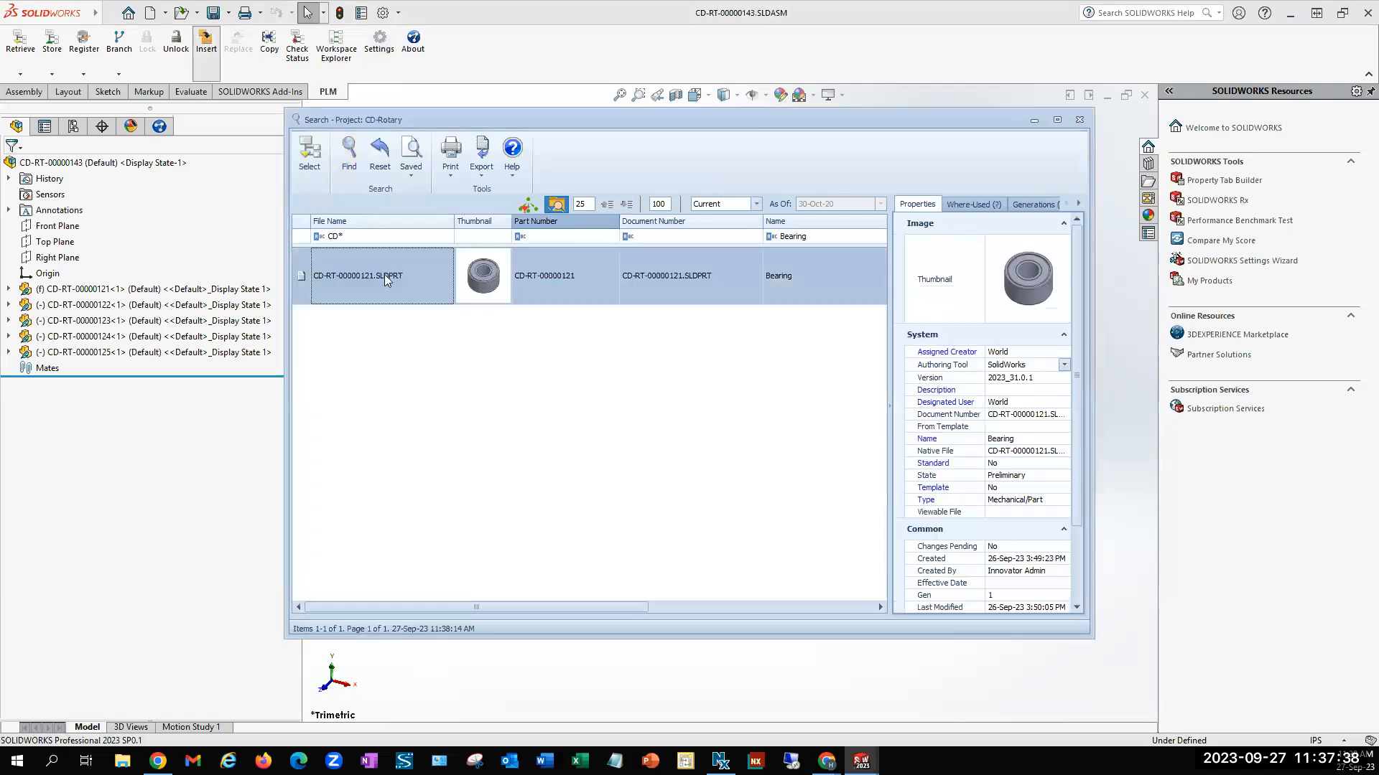
left_click(310, 153)
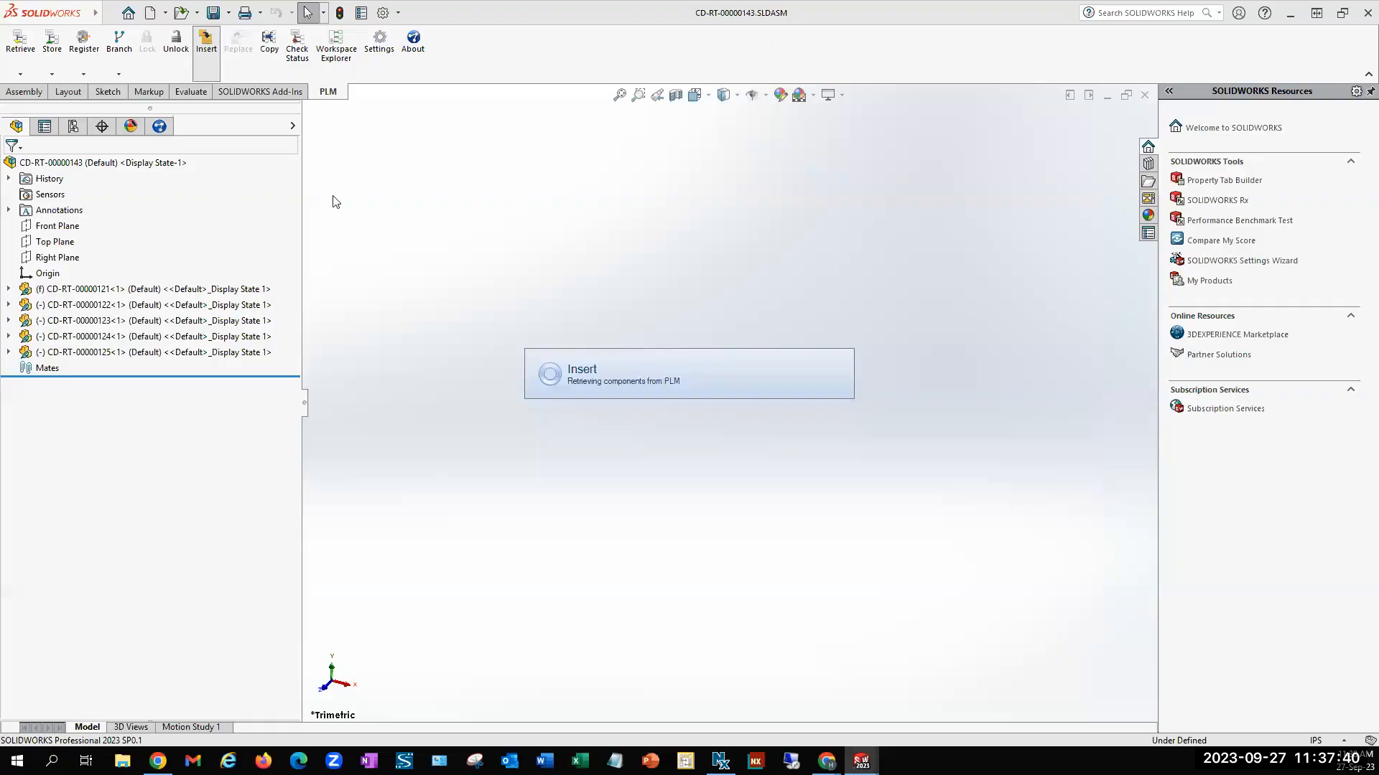
left_click(582, 342)
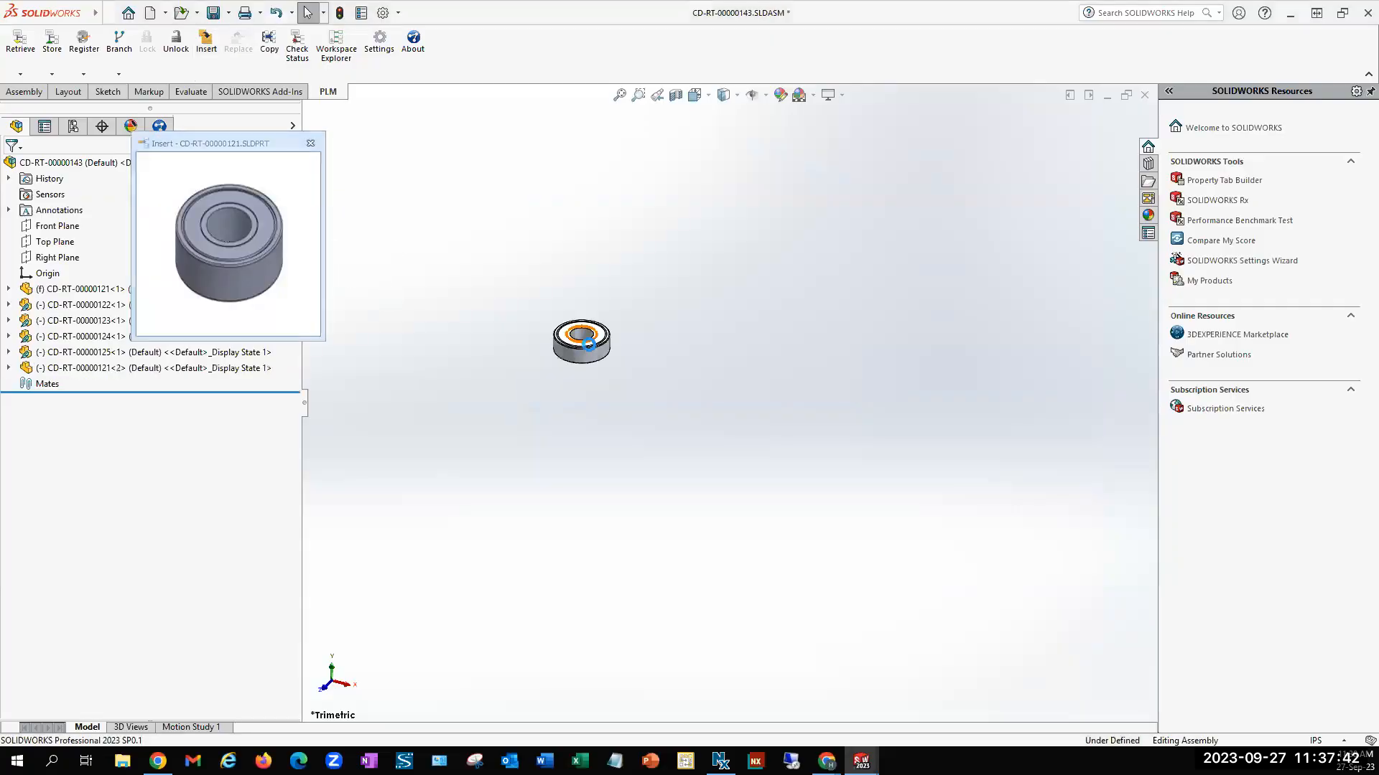
left_click(694, 94)
left_click(619, 467)
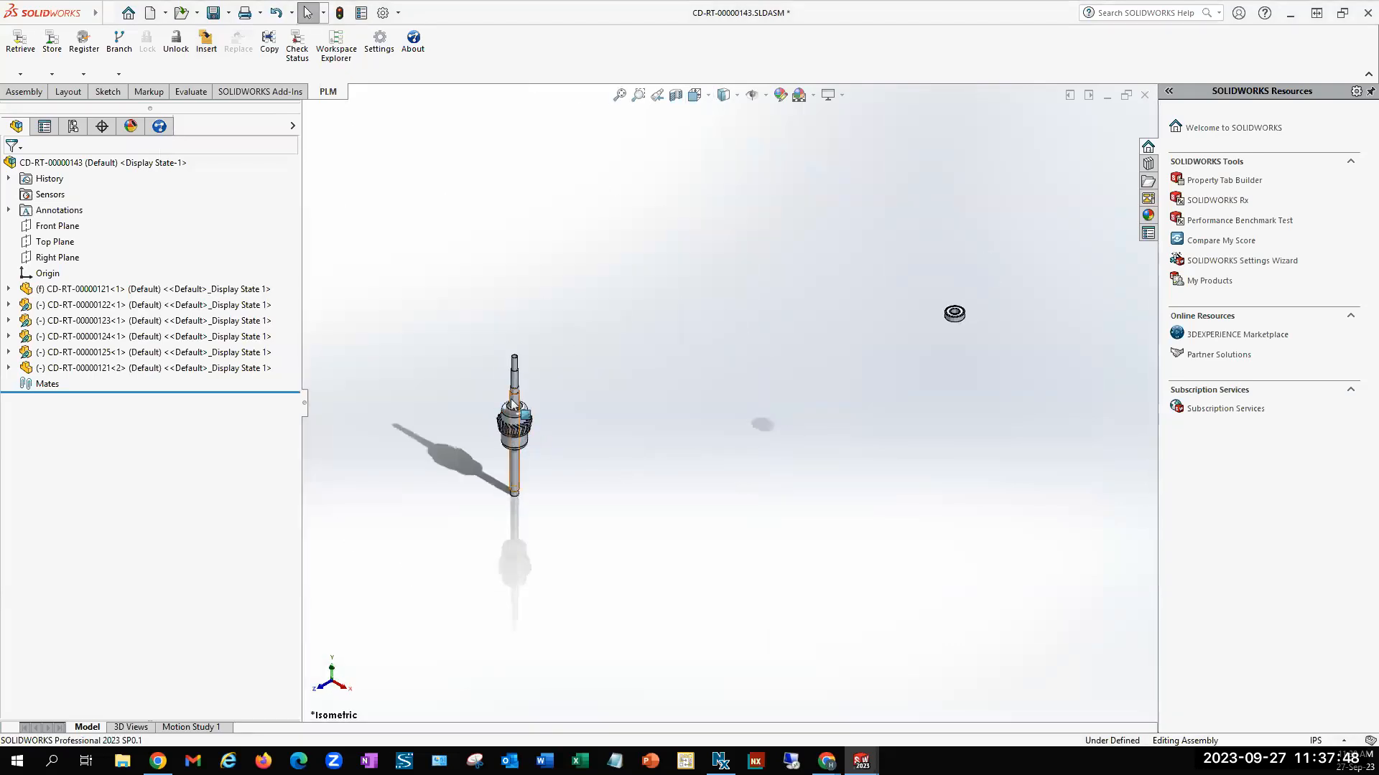
Store the motor assembly in PLM, check the Bearing and Wires In motor 1 quantities, and store its BOM
left_click(51, 42)
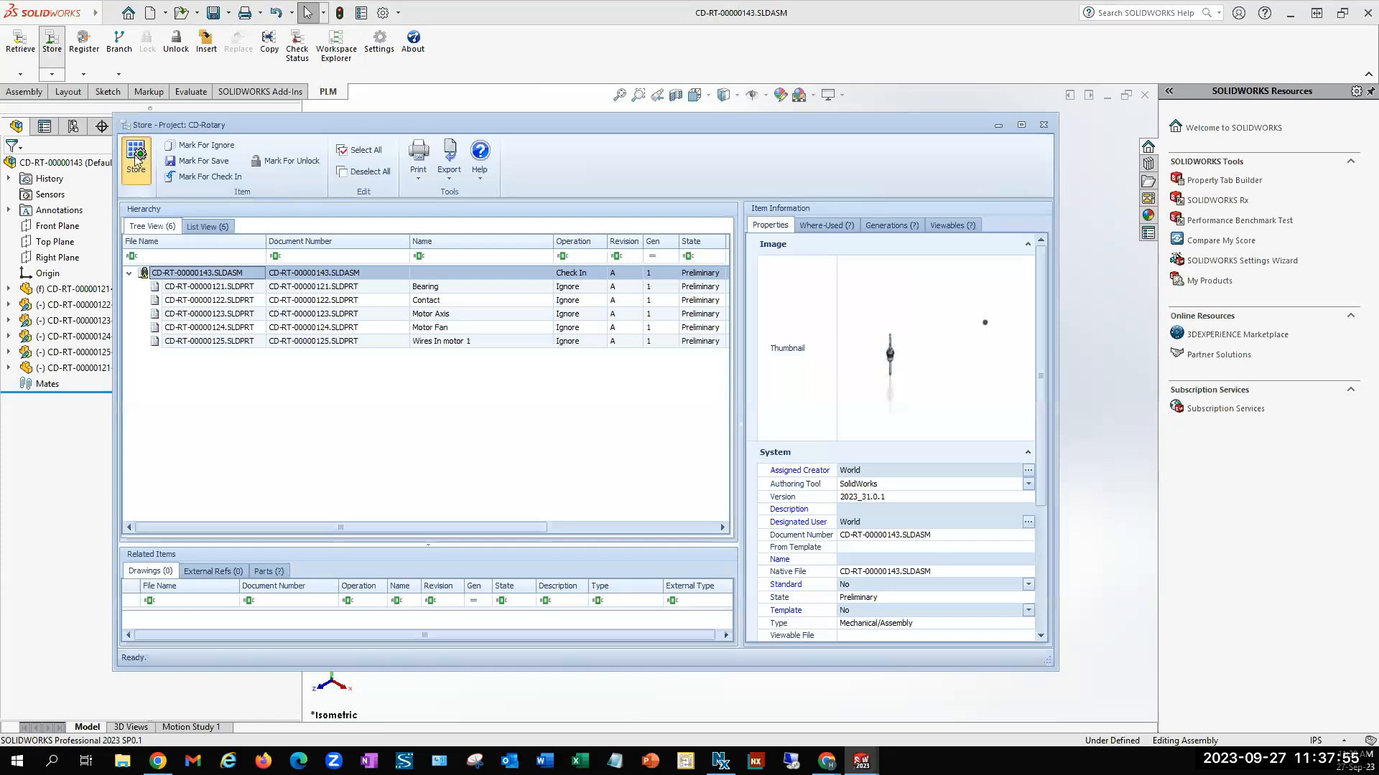
left_click(137, 159)
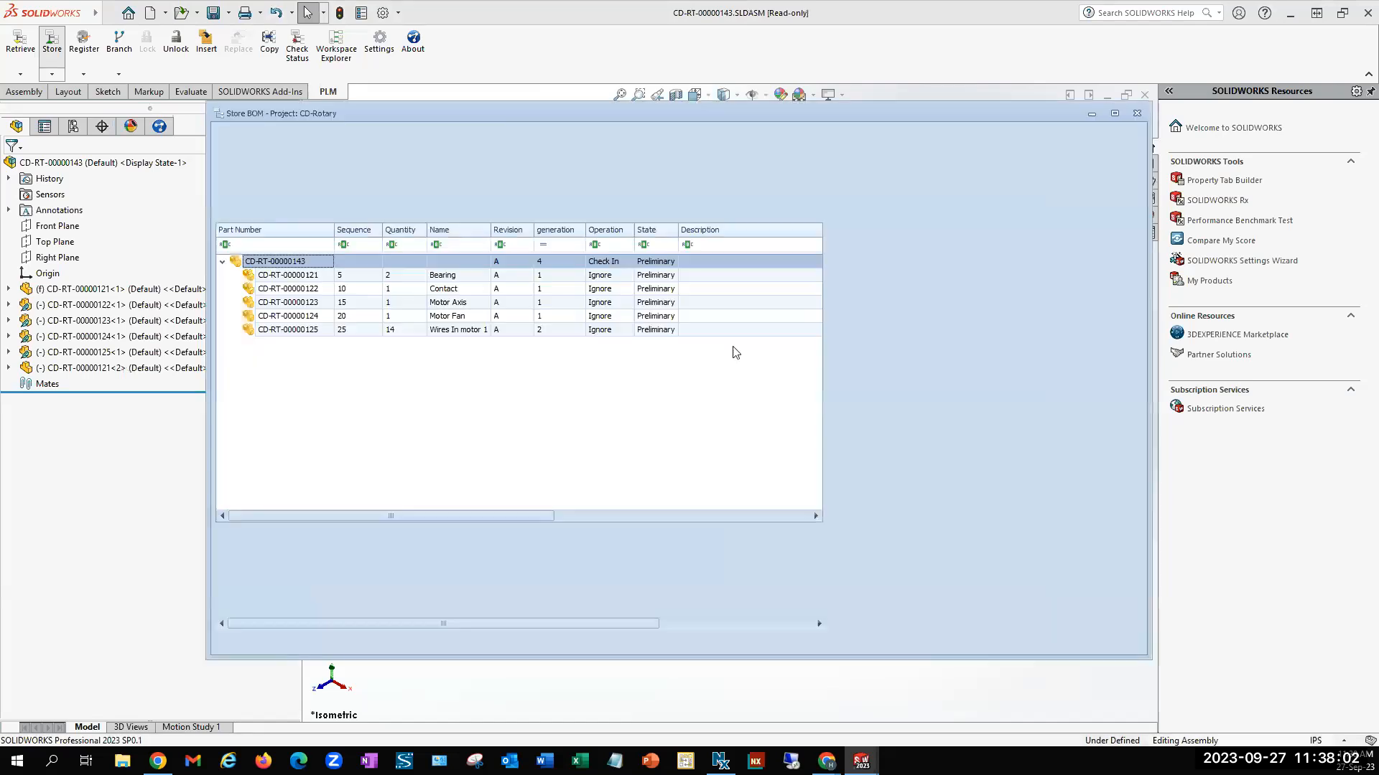
left_click(391, 279)
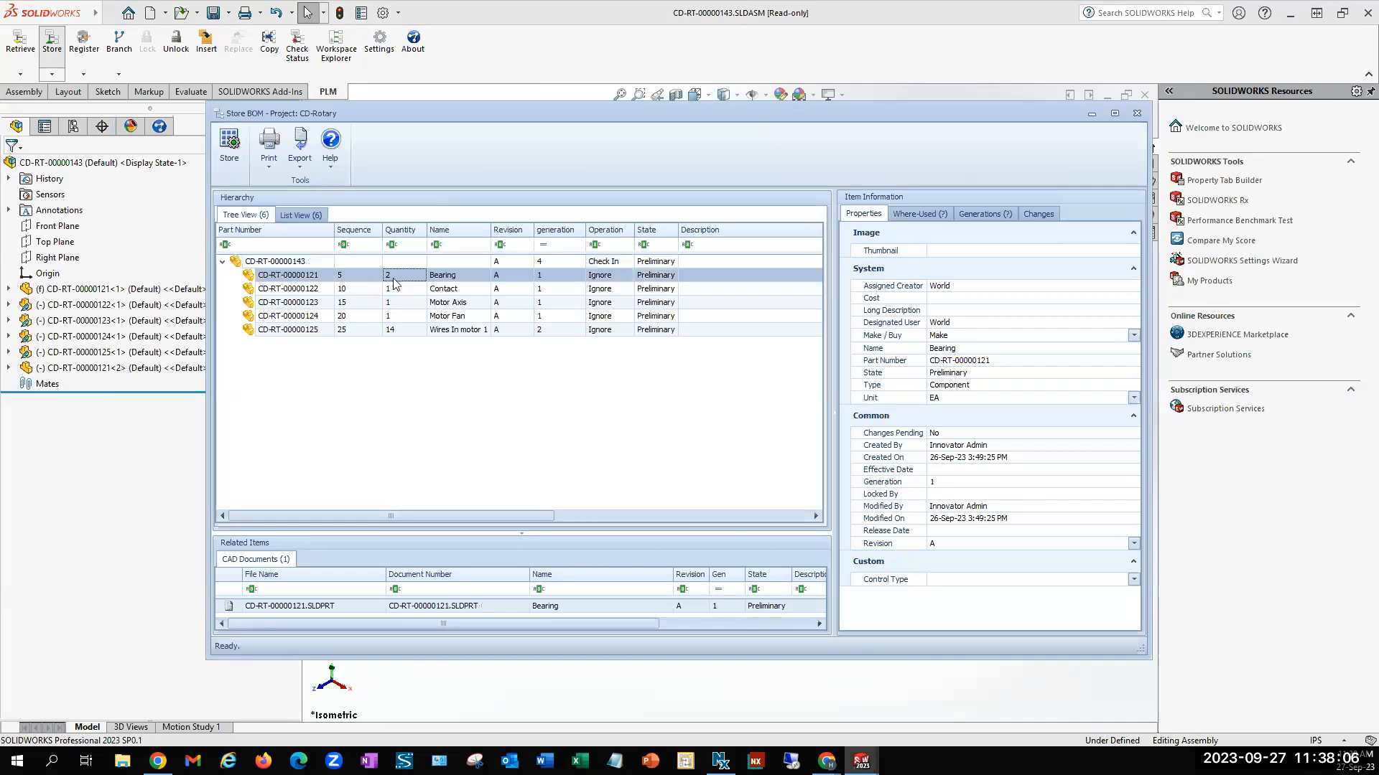
left_click(402, 330)
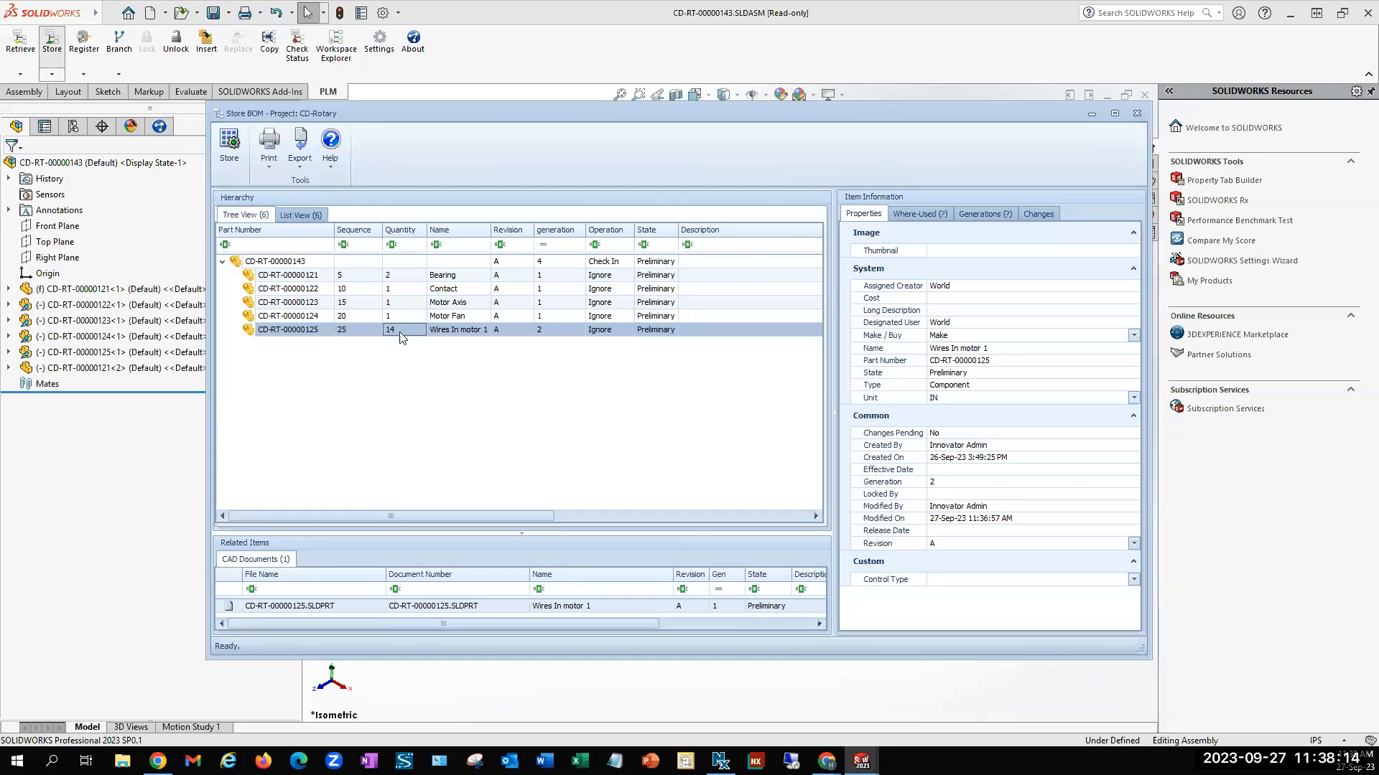
left_click(228, 148)
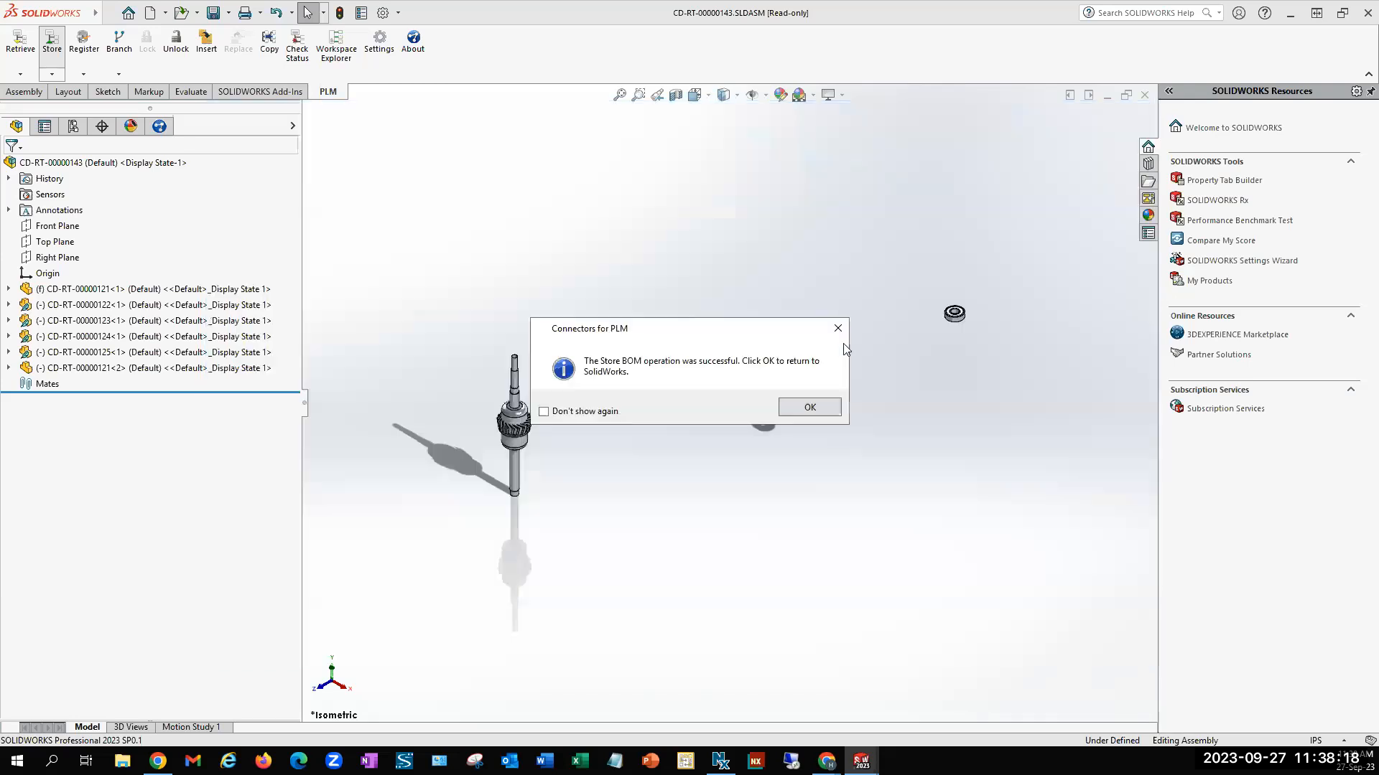
left_click(790, 408)
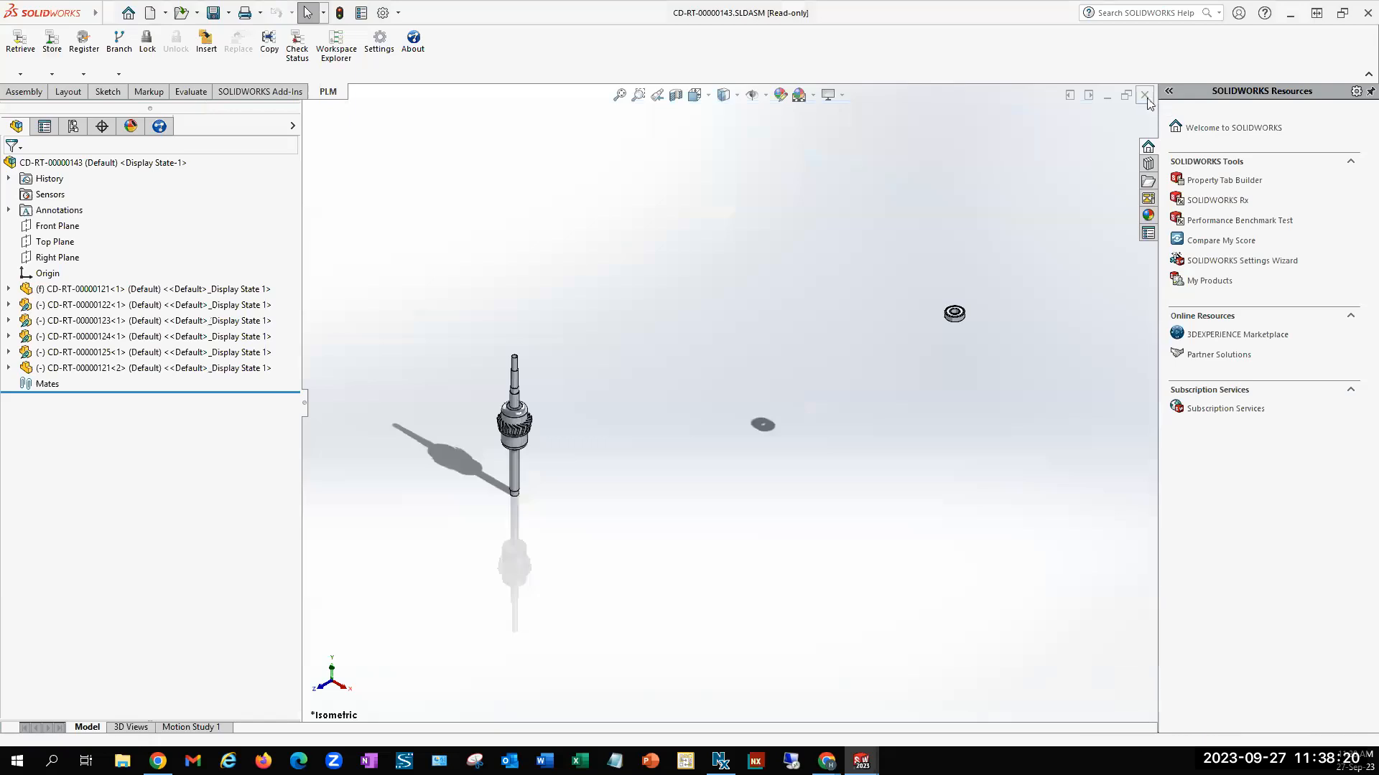
Close the motor assembly, switch to Aras Innovator and find the Cable row in the BOM of Rotary tool PRO 2, CD-RT-00000144
left_click(755, 430)
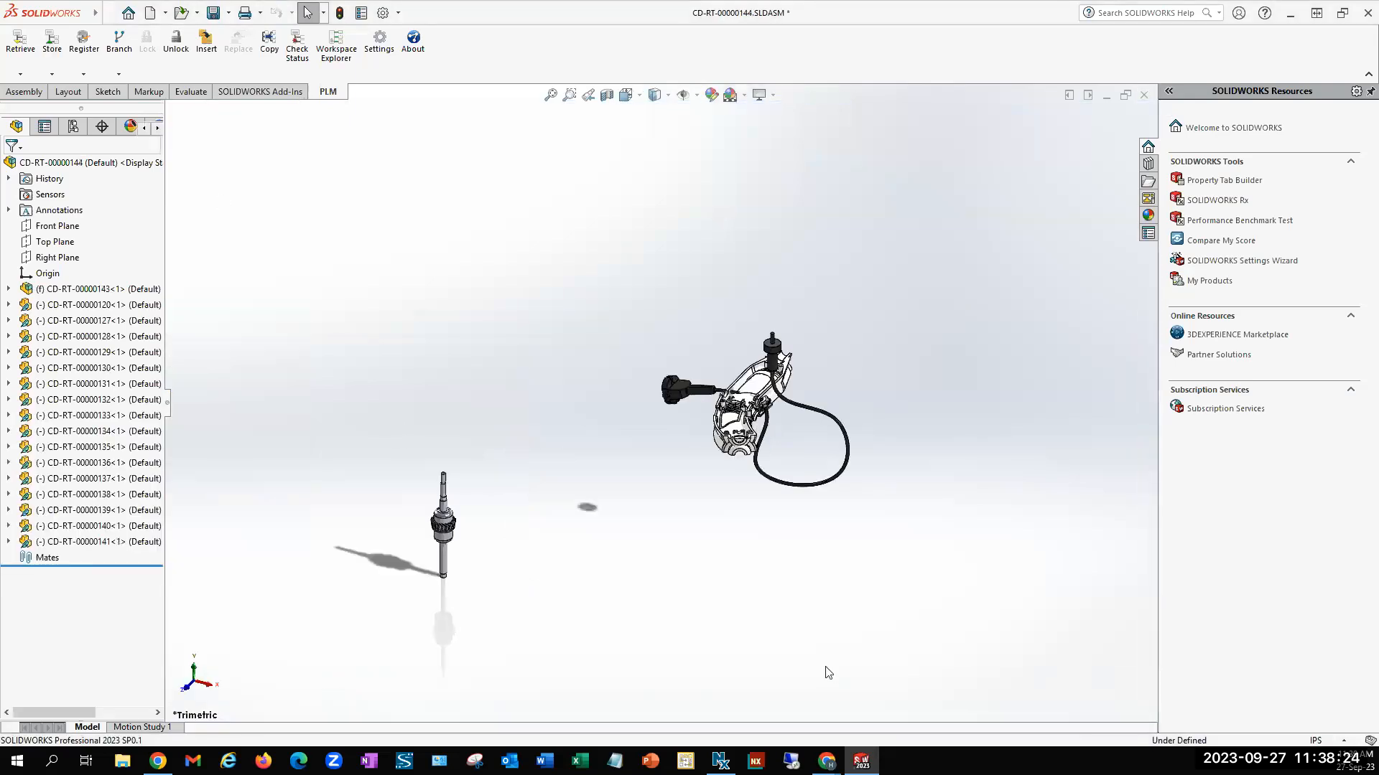
mouse_move(826, 763)
left_click(877, 704)
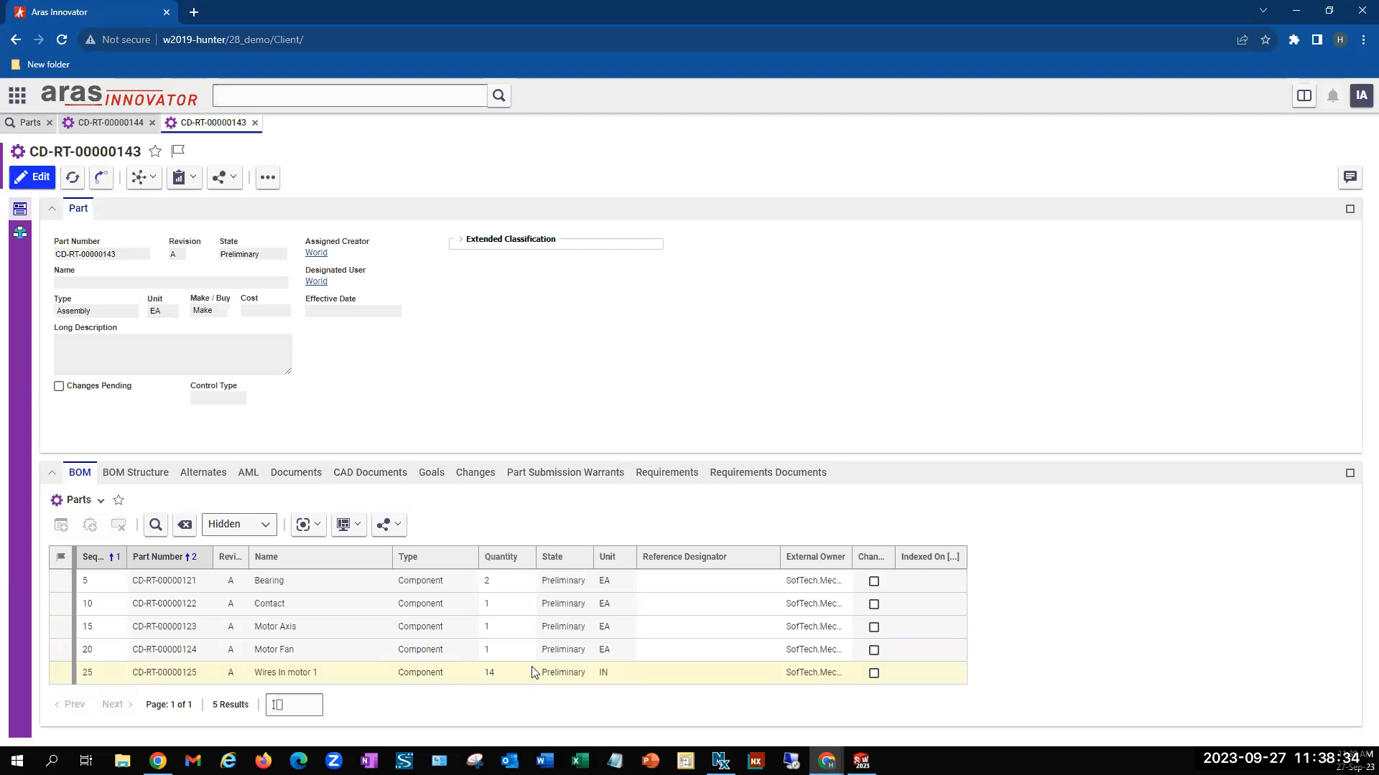
left_click(117, 126)
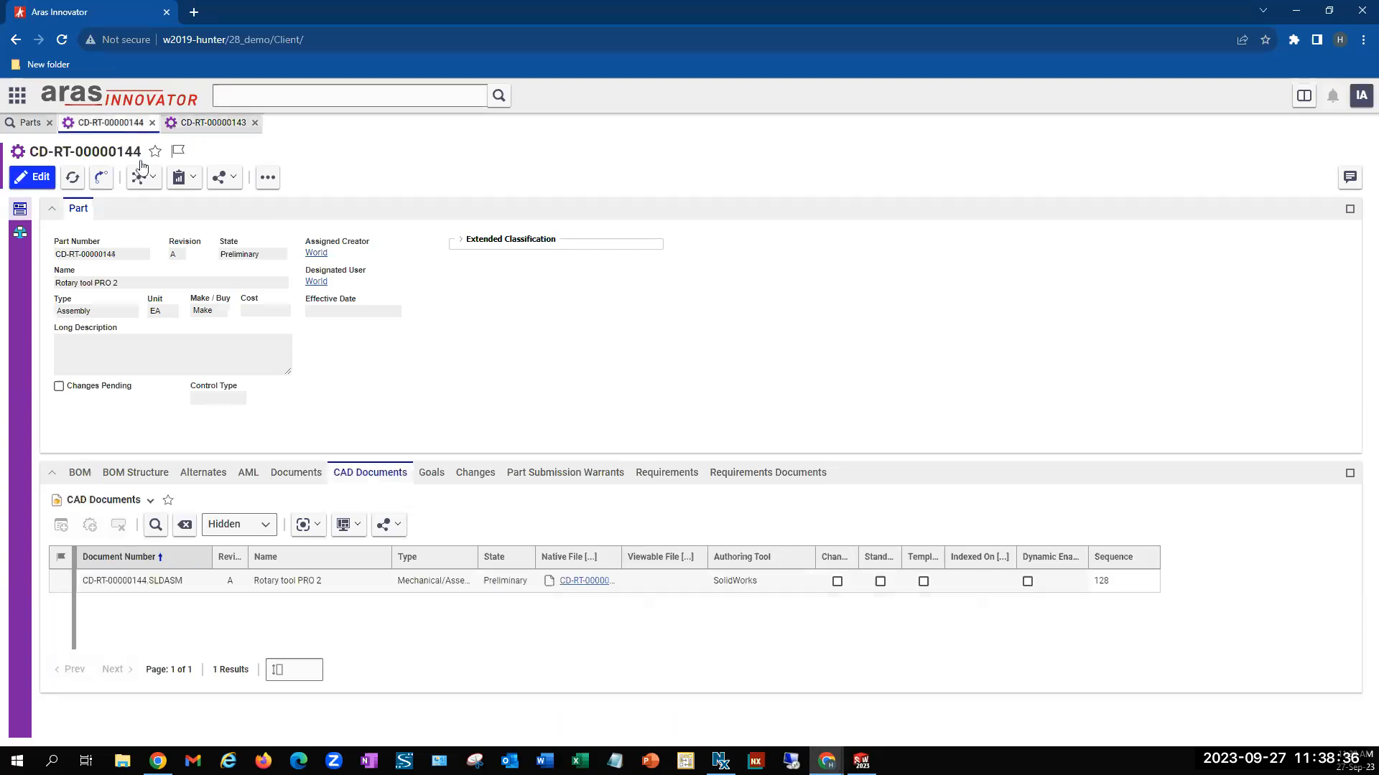
left_click(80, 473)
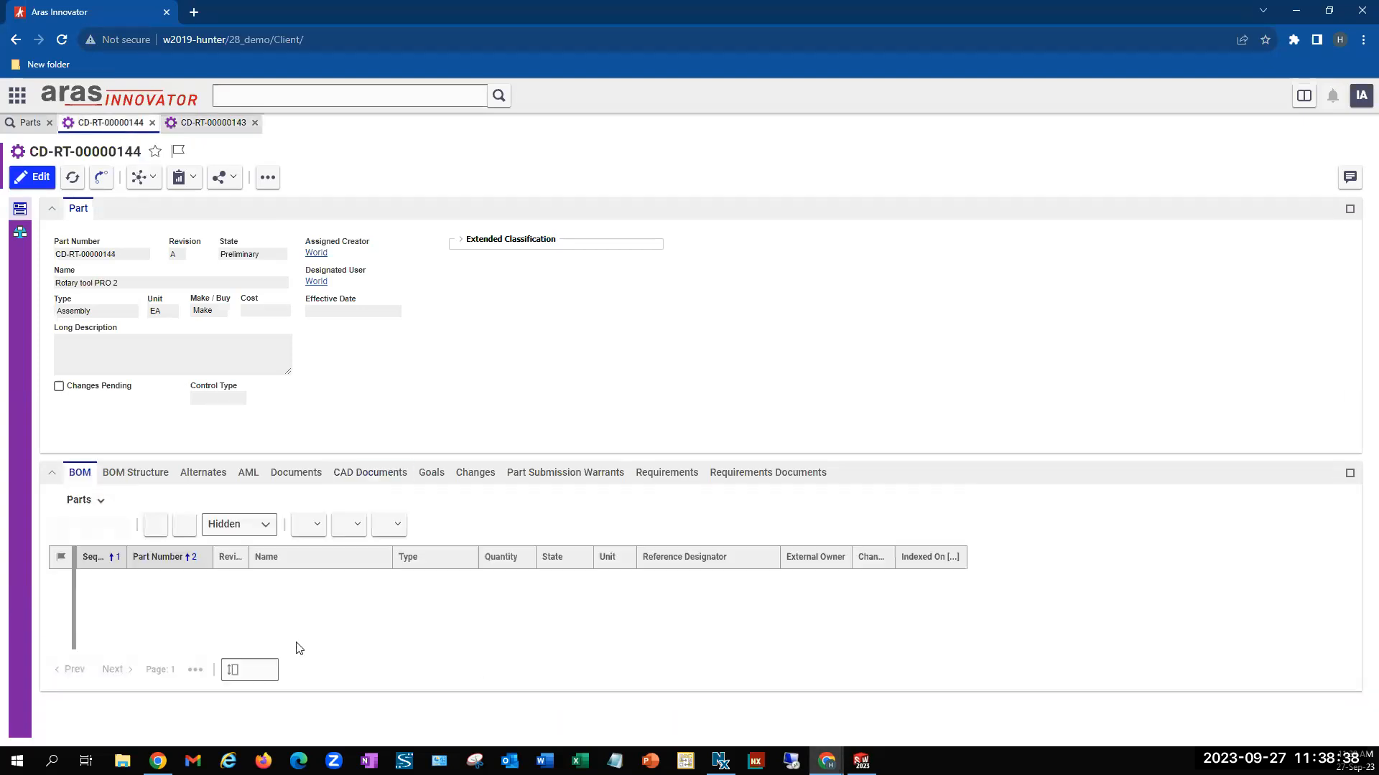
scroll(341, 625, "down", 3)
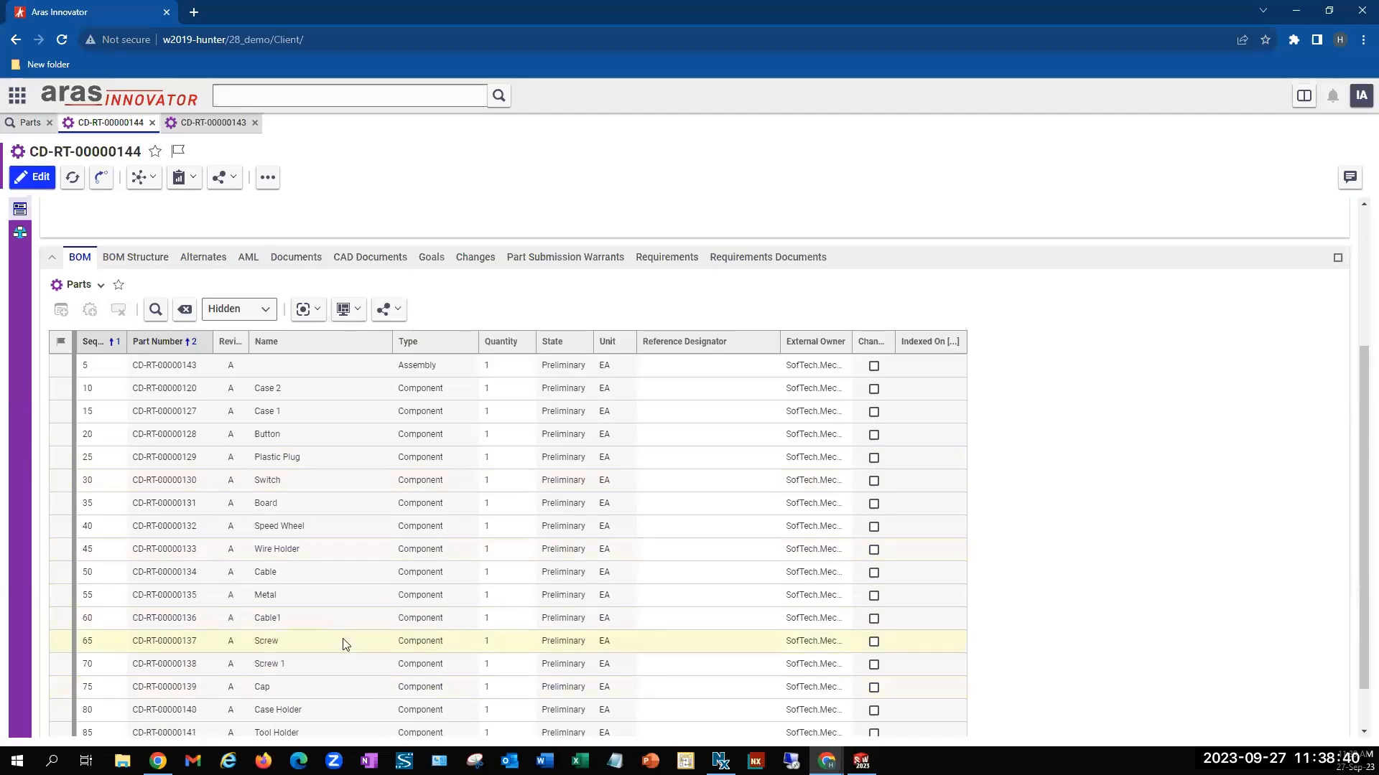
scroll(341, 634, "down", 1)
left_click(337, 525)
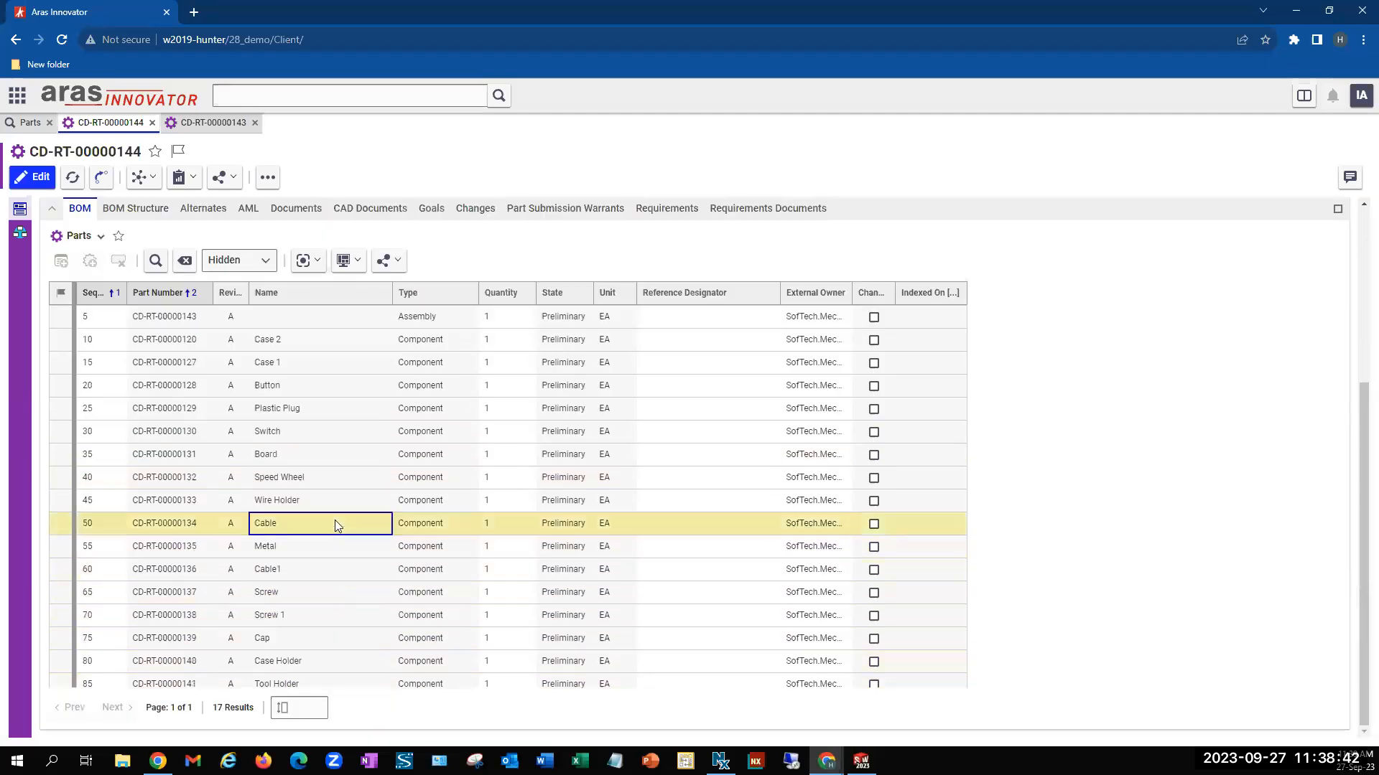
Switch to SOLIDWORKS, open the cable component CD-RT-00000134 as its own part and widen its configuration tree
mouse_move(862, 763)
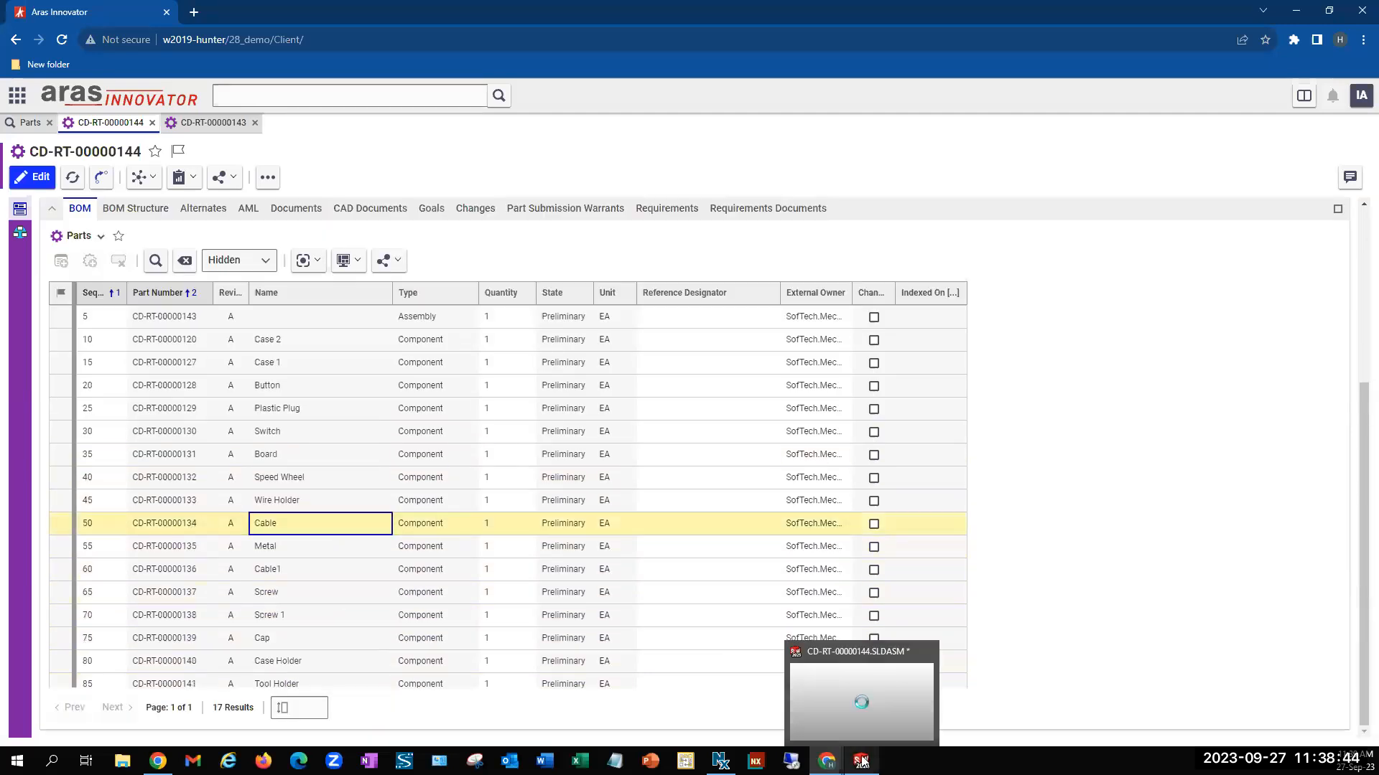
left_click(864, 713)
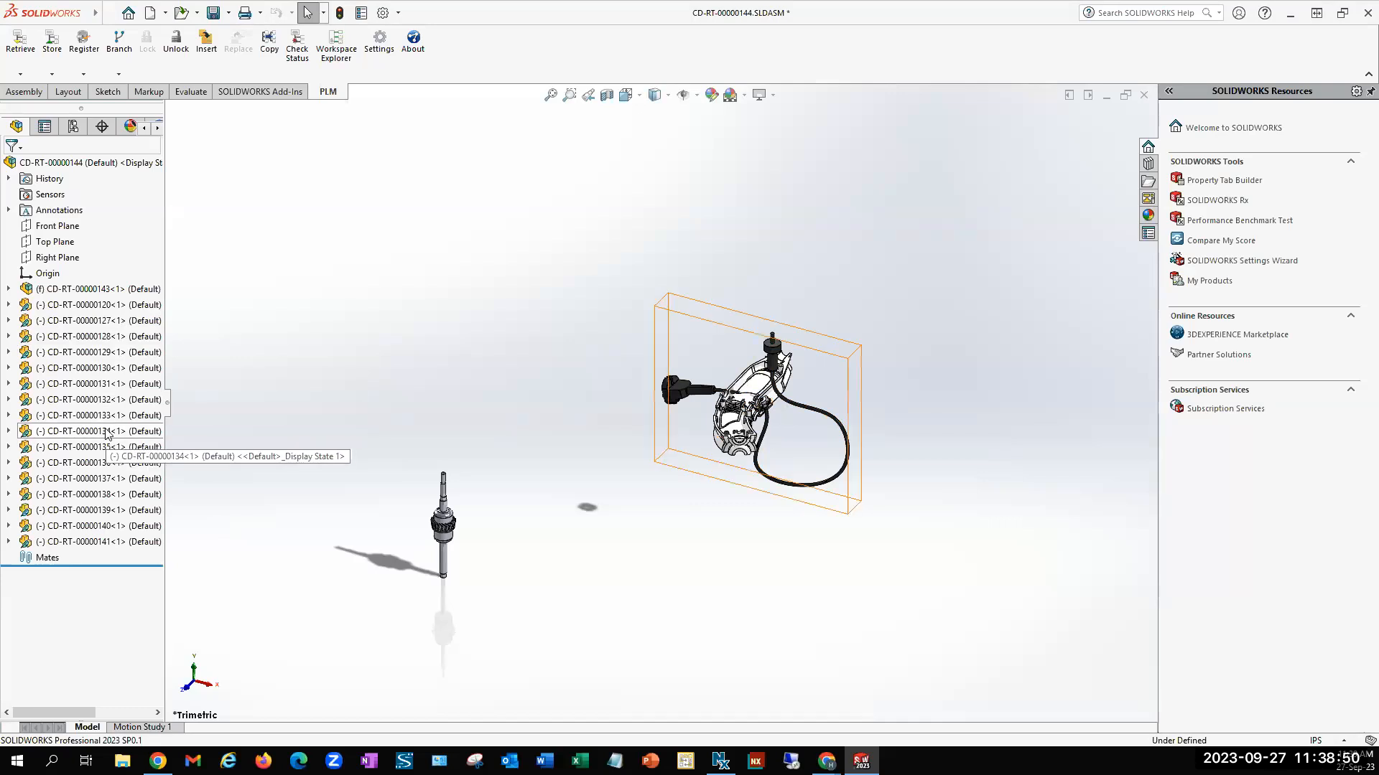
right_click(108, 431)
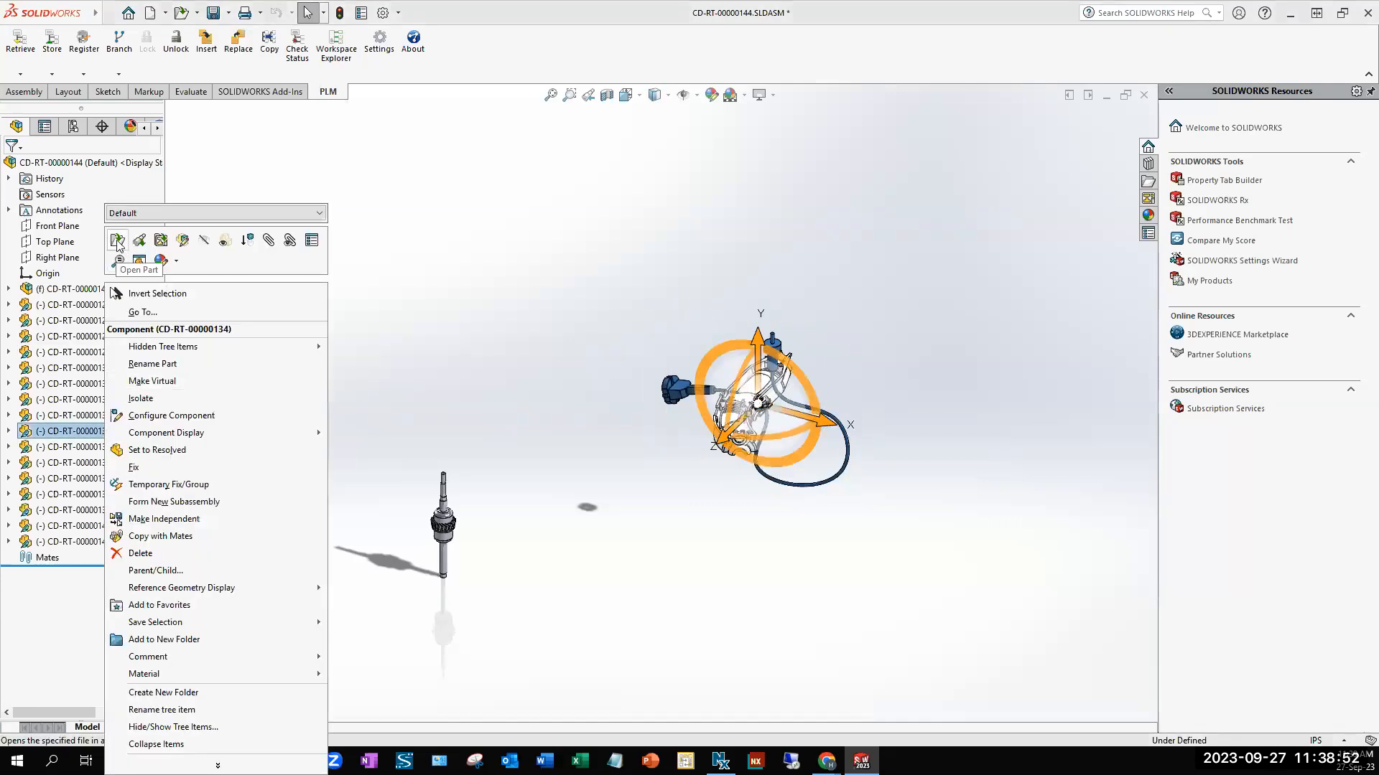
left_click(117, 240)
left_click(706, 396)
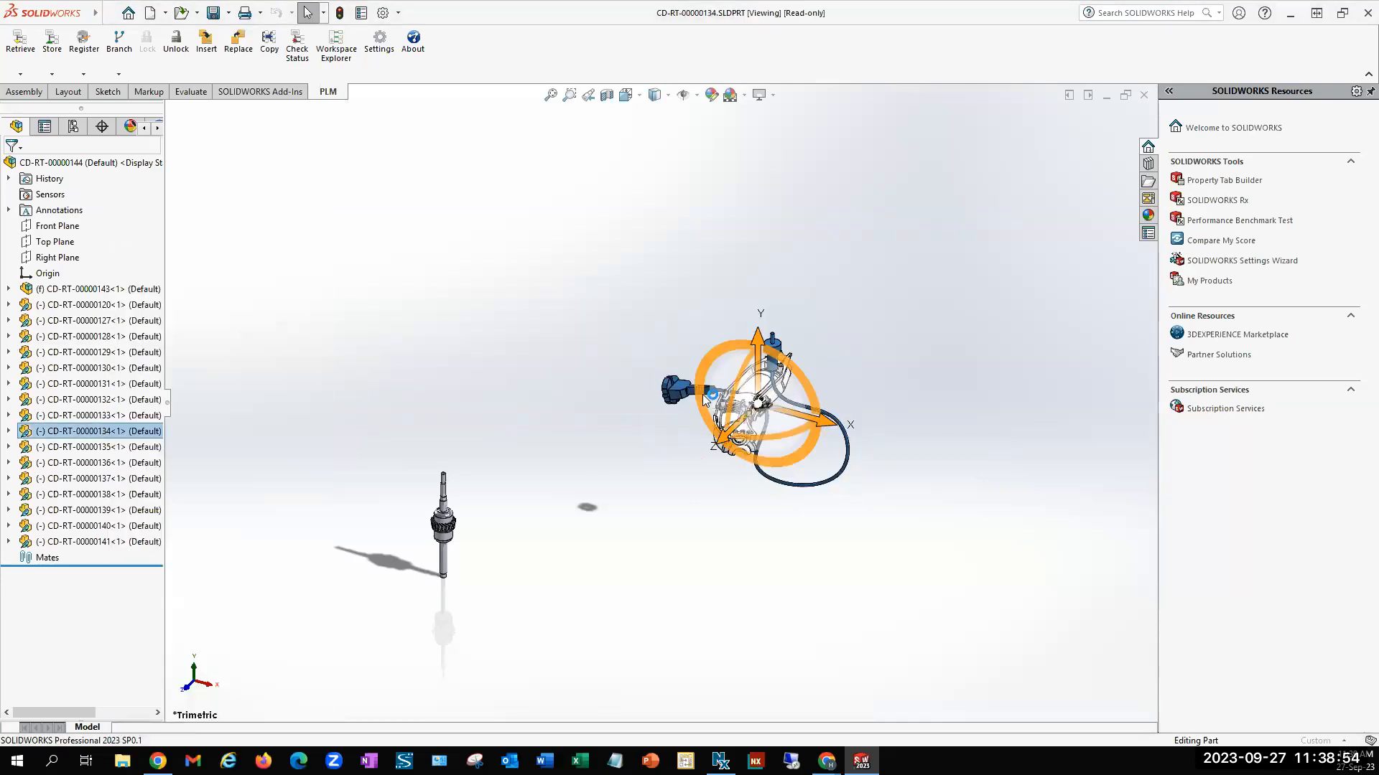
scroll(656, 570, "up", 2)
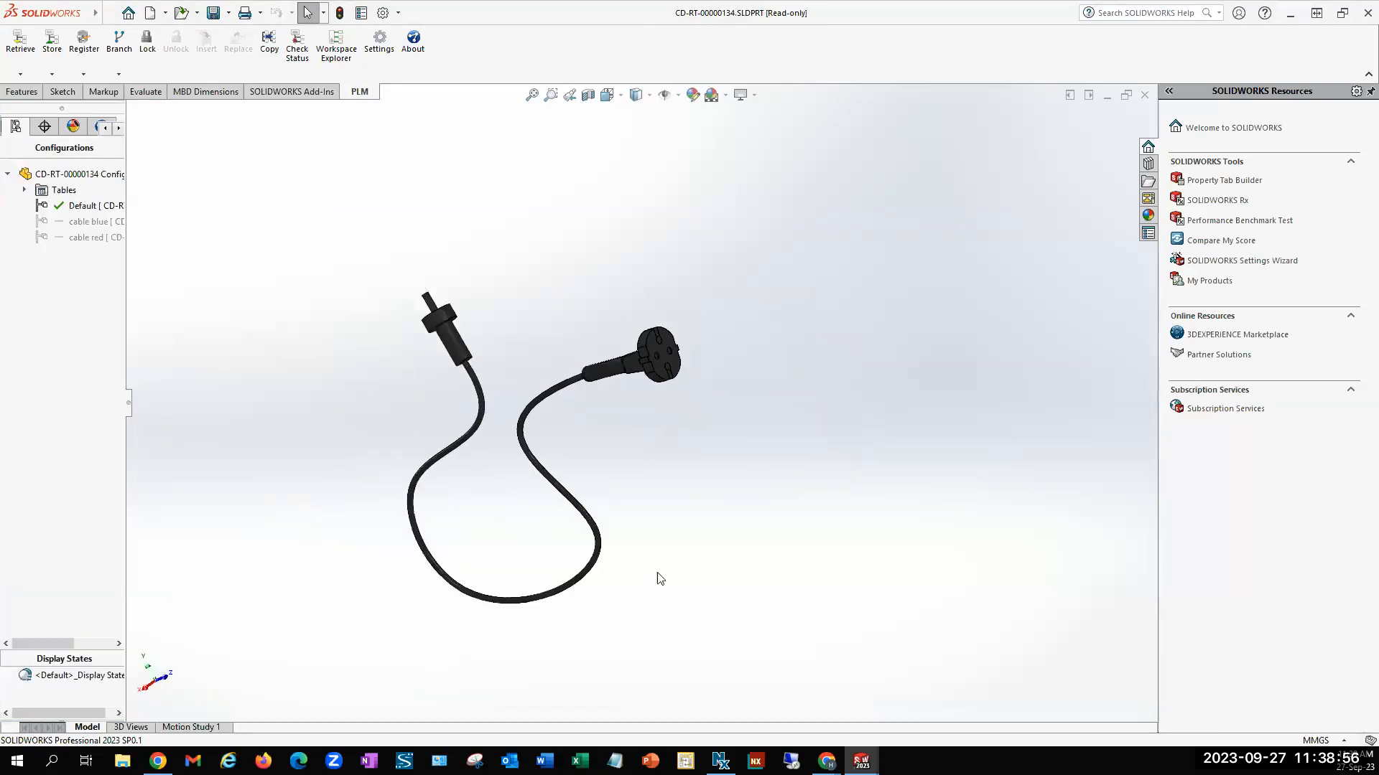
left_click_drag(130, 408, 274, 408)
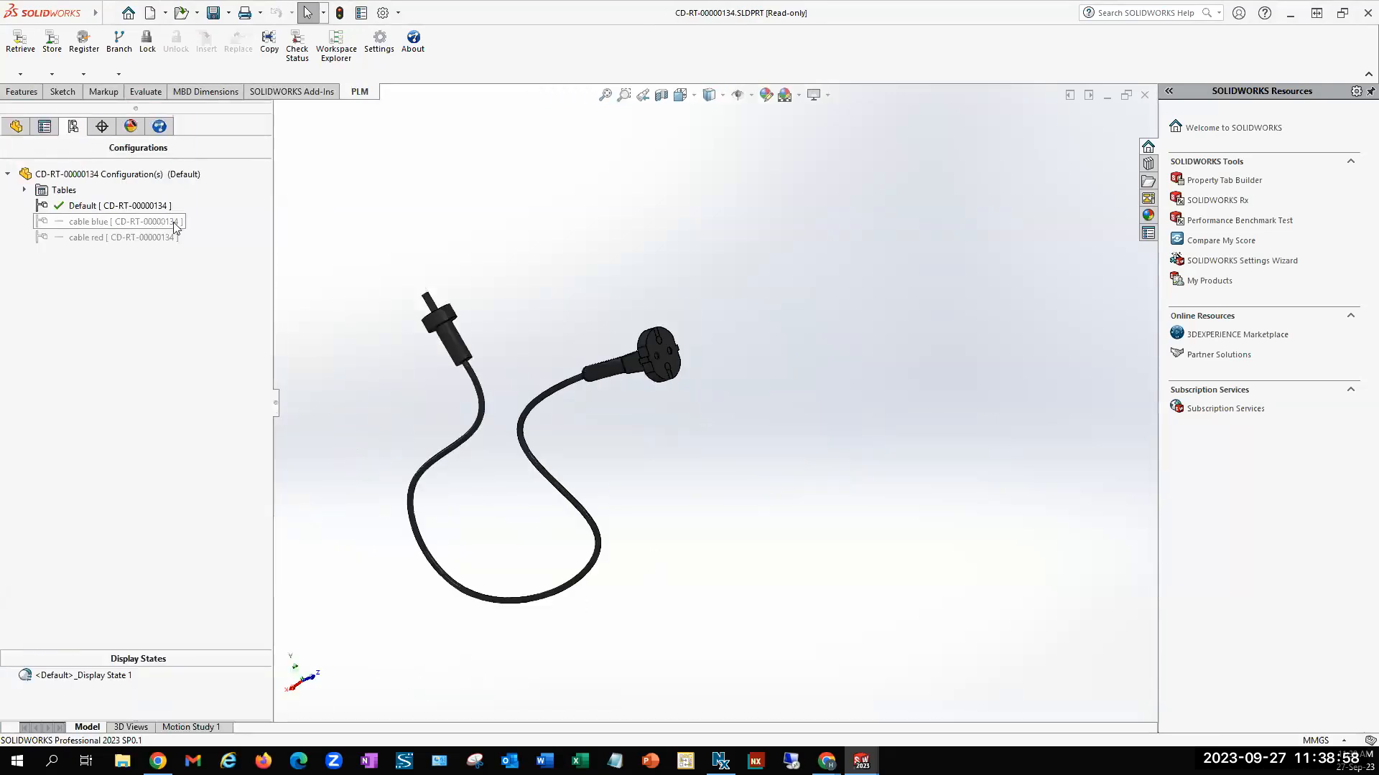
Examine the Connector.Quantity property mapping under CAD File - Part BOM for solidworks_part in the PLM settings, and close the settings
left_click(383, 62)
left_click(538, 221)
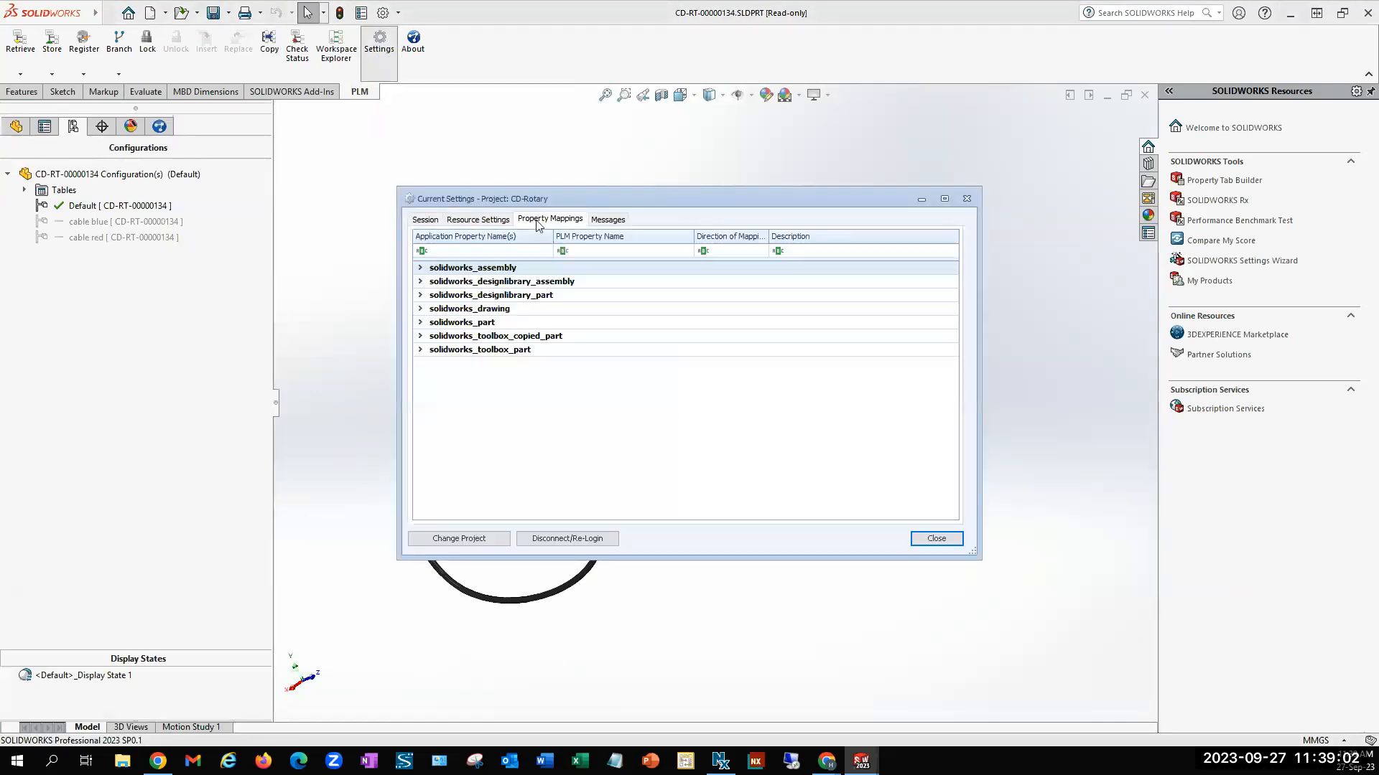
left_click(420, 322)
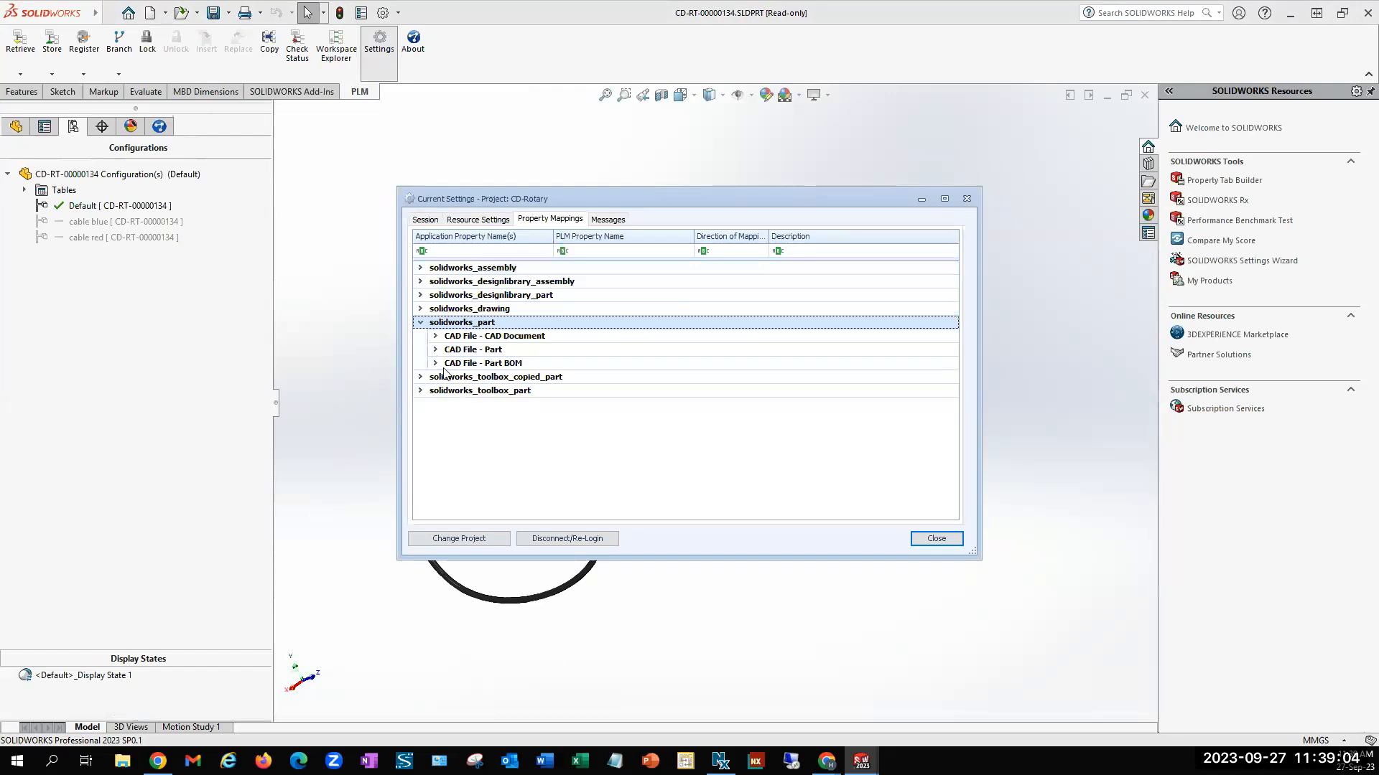
left_click(435, 364)
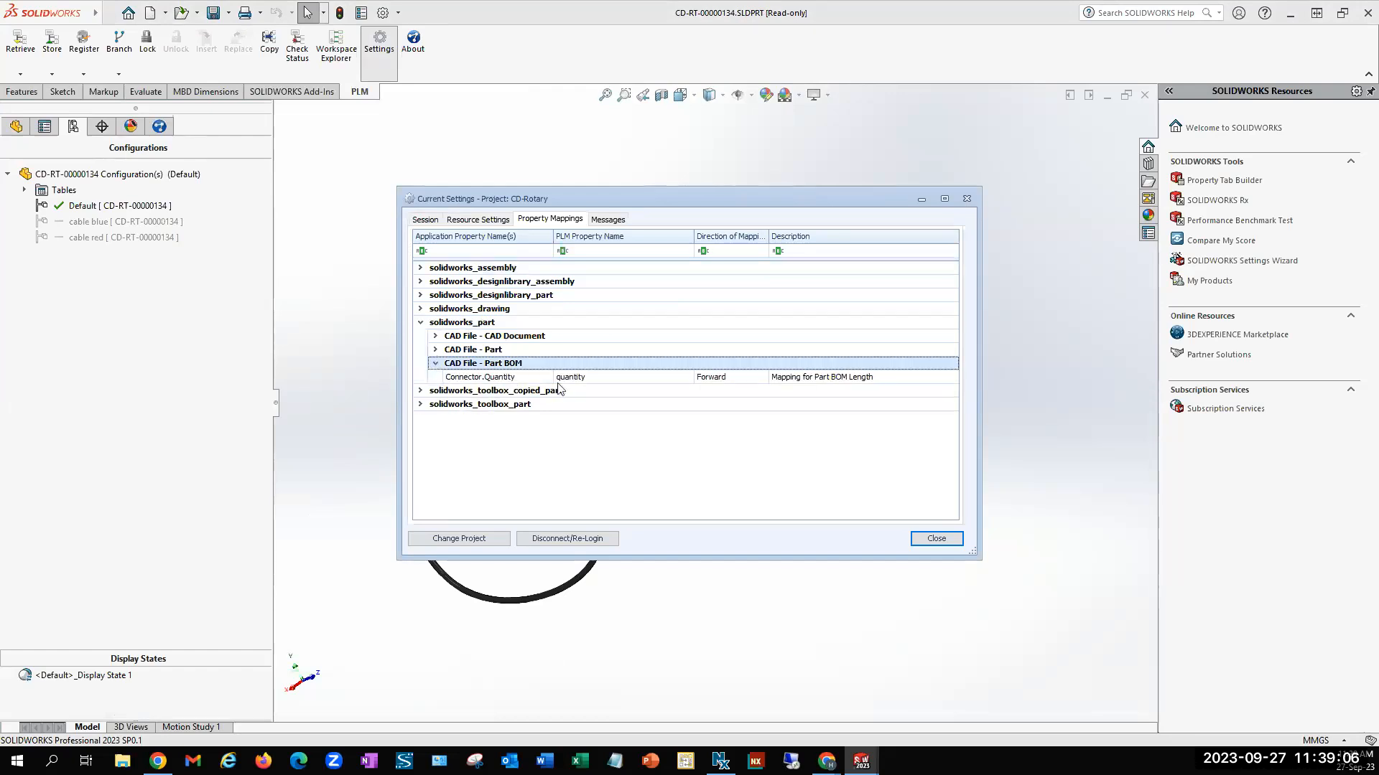
left_click_drag(648, 205, 782, 209)
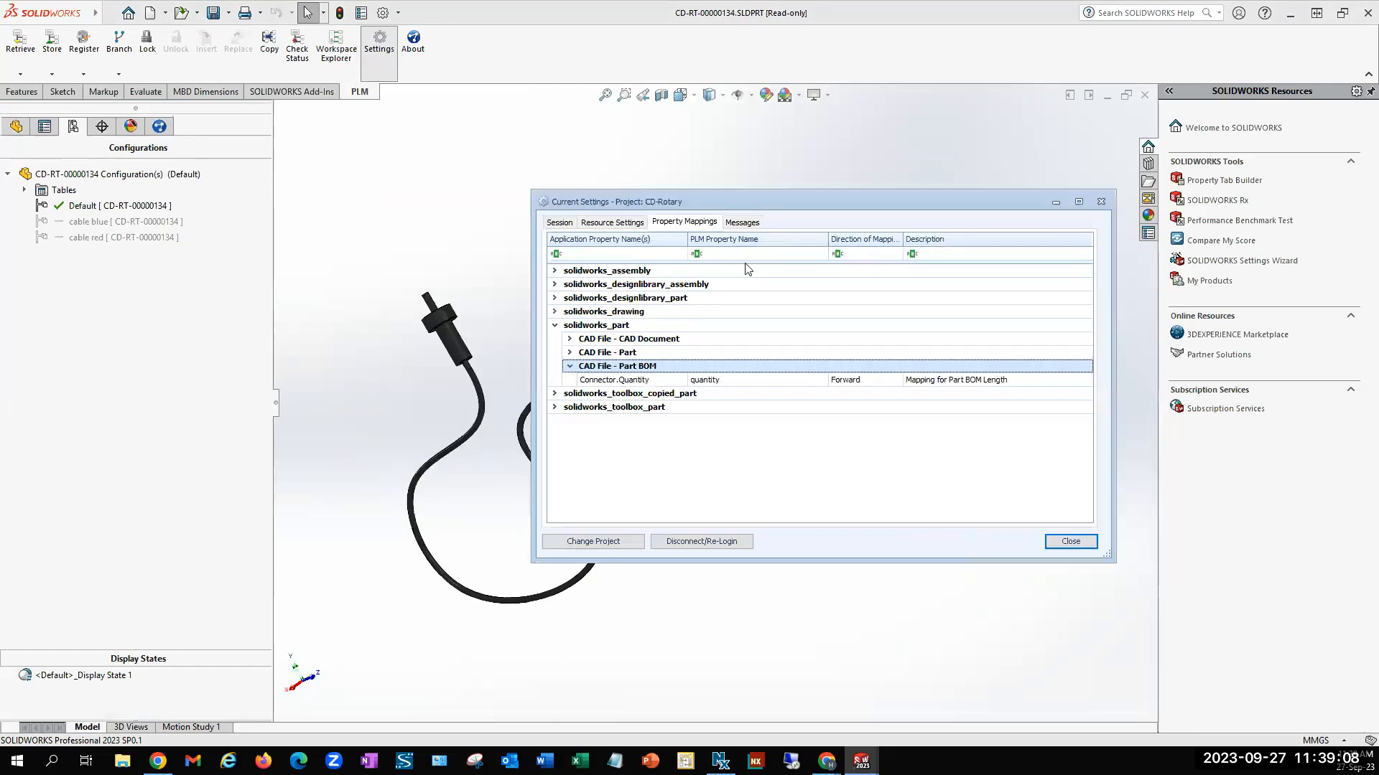
left_click(665, 382)
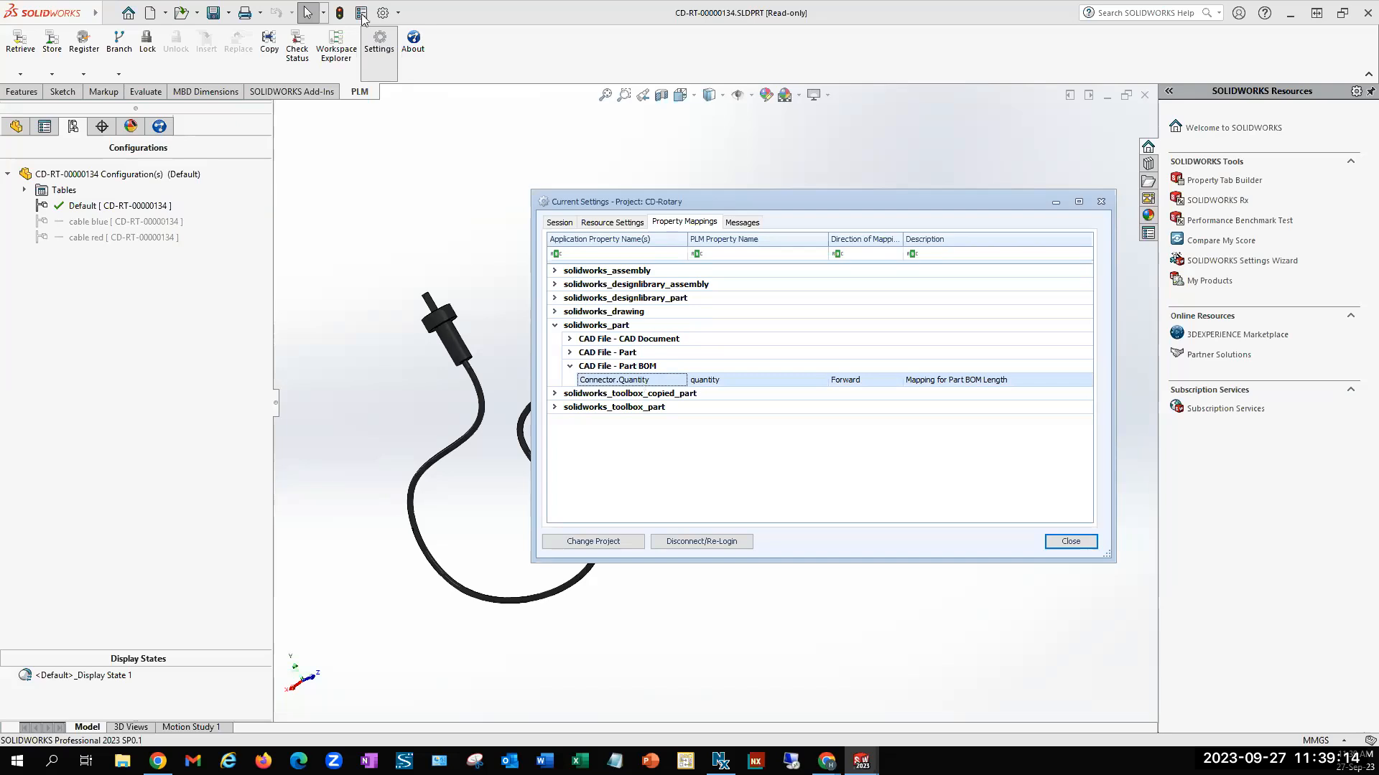
left_click(1063, 544)
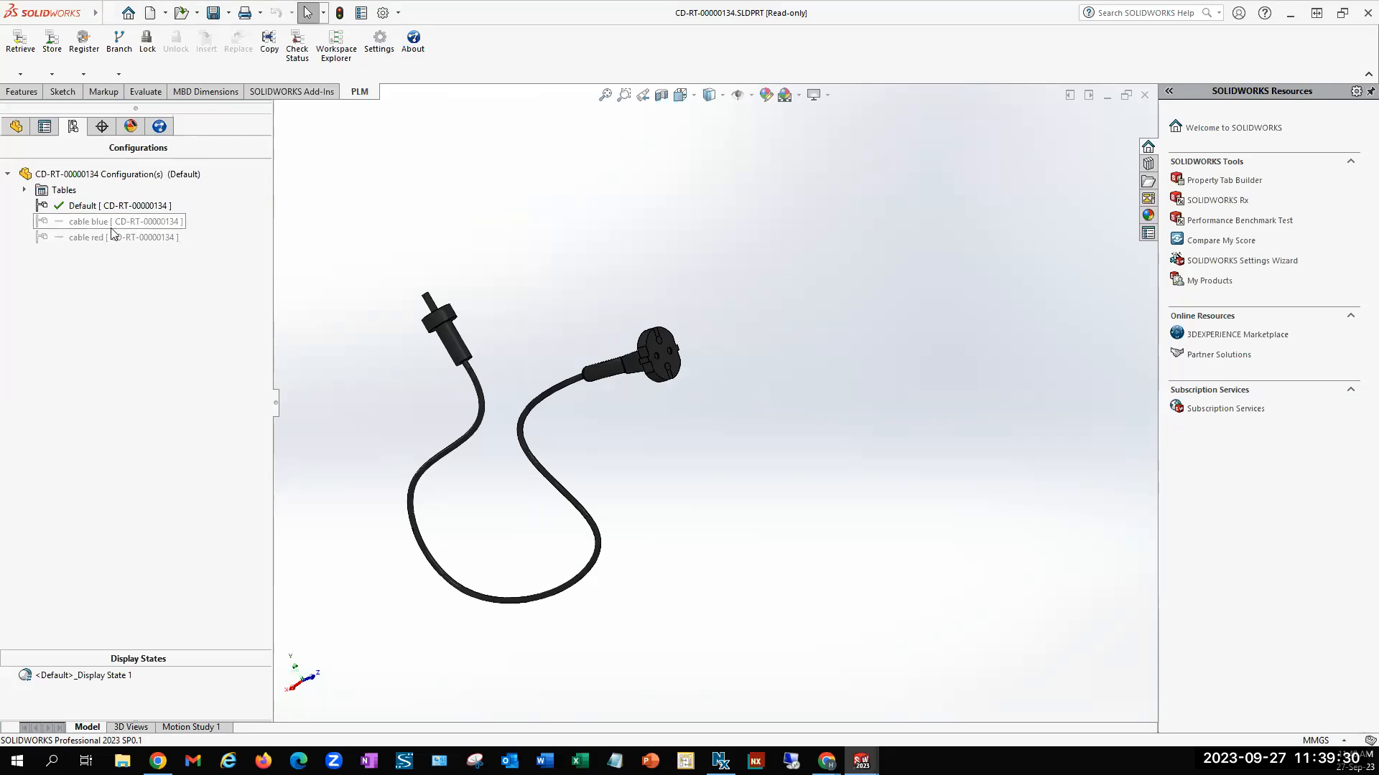
left_click(85, 45)
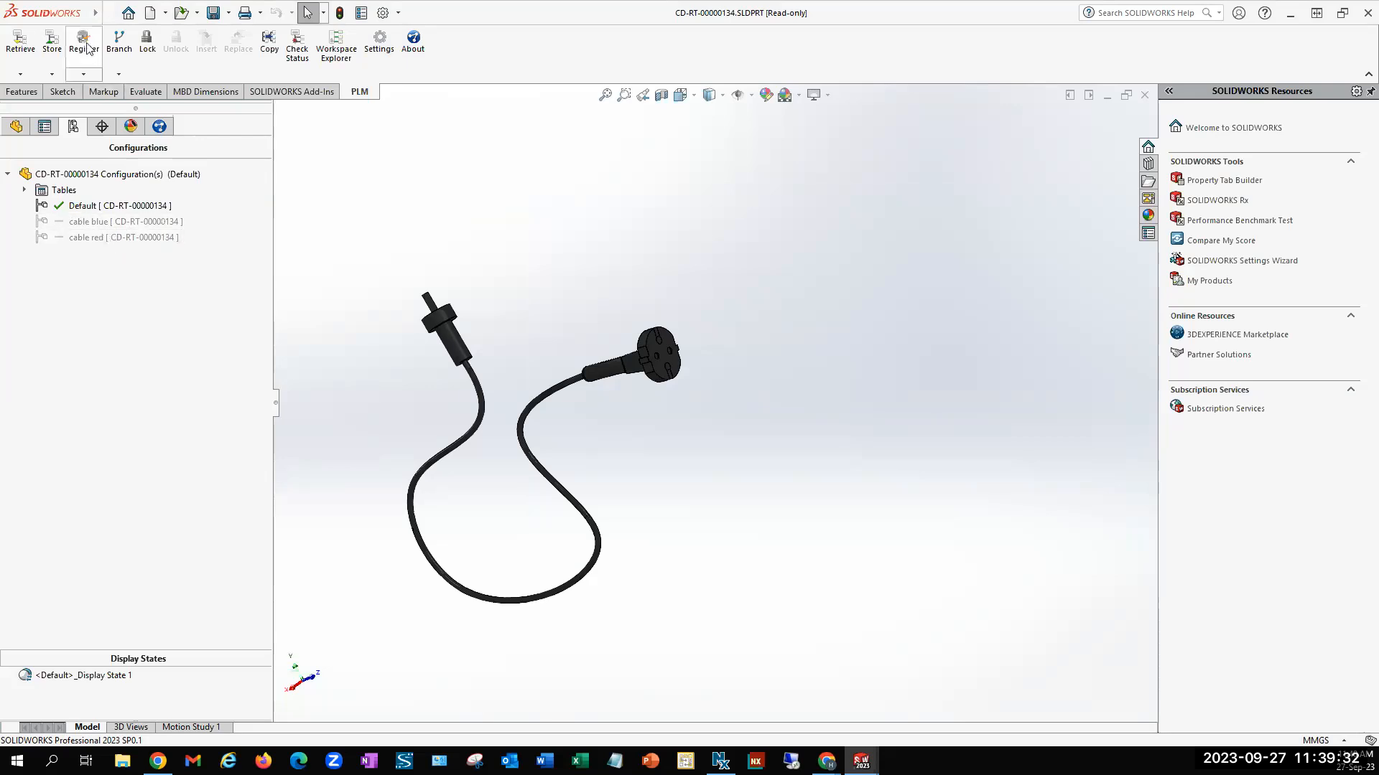
left_click(763, 448)
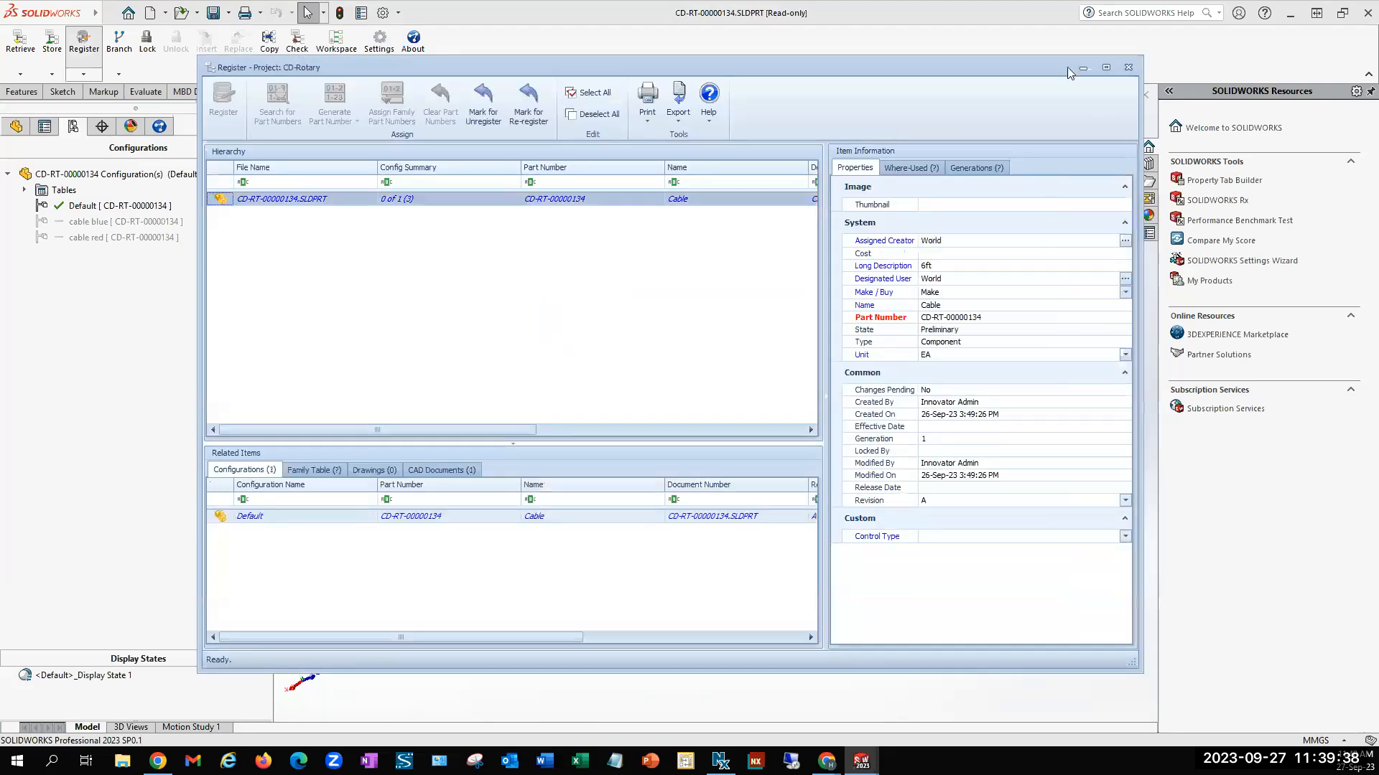
left_click(1129, 68)
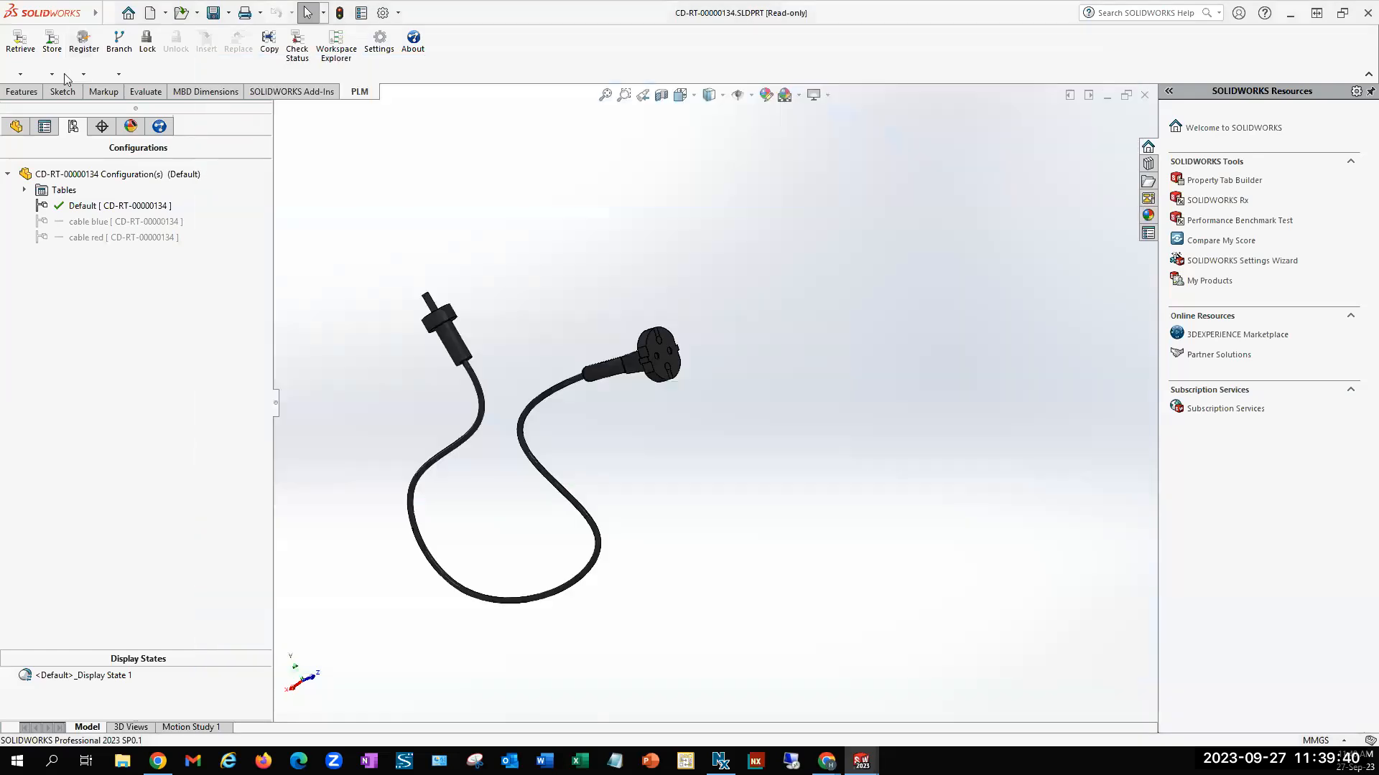
Show the cable part's family table in the Register operation and mark the cable red and cable blue configurations for unregister
left_click(80, 45)
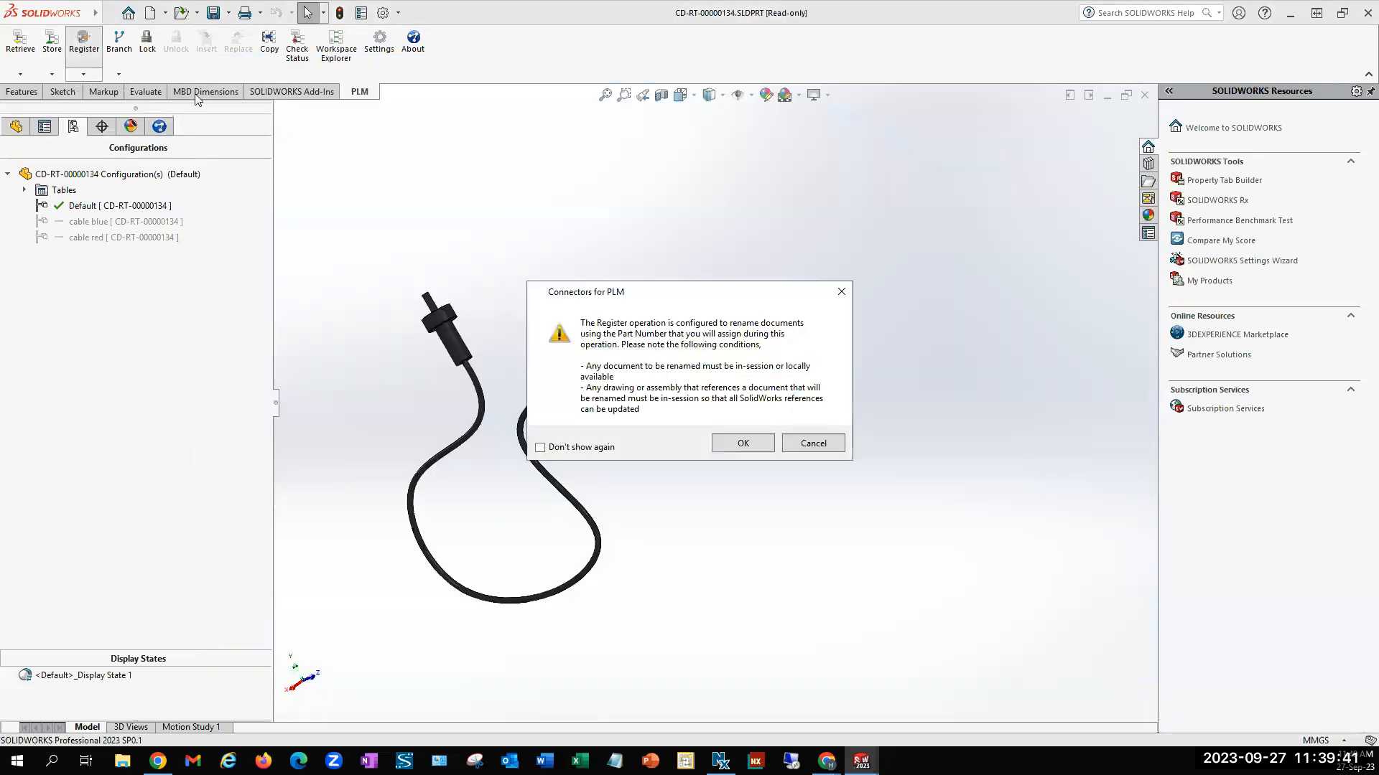
left_click(811, 439)
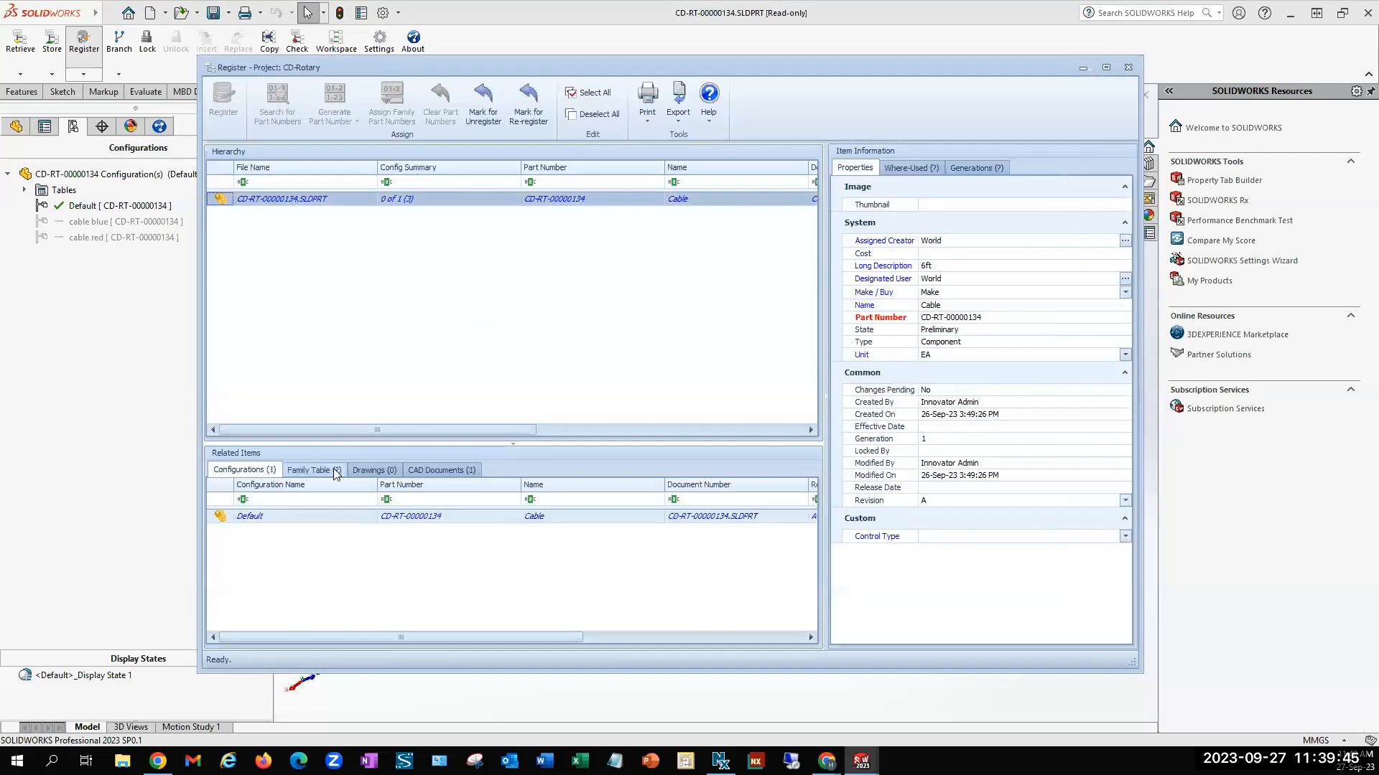
left_click(334, 472)
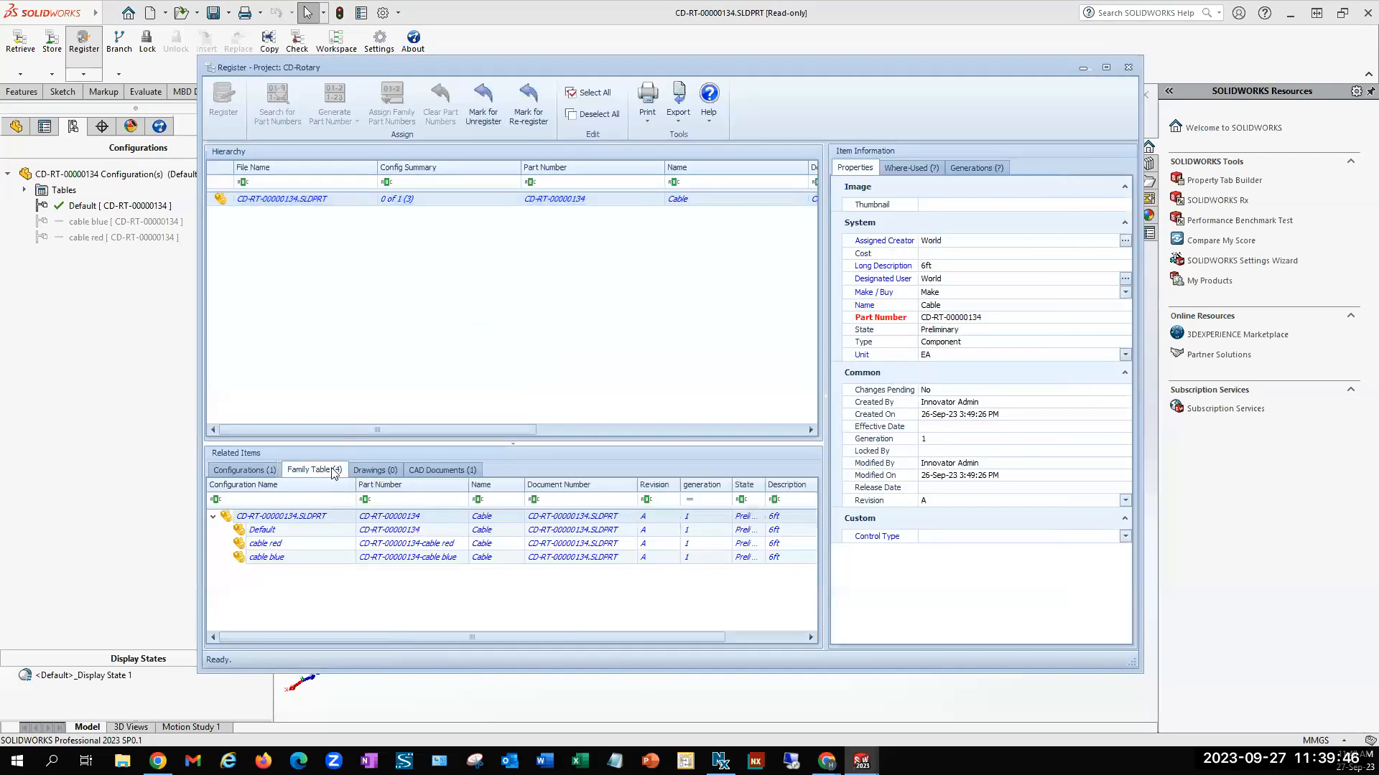
left_click(433, 548)
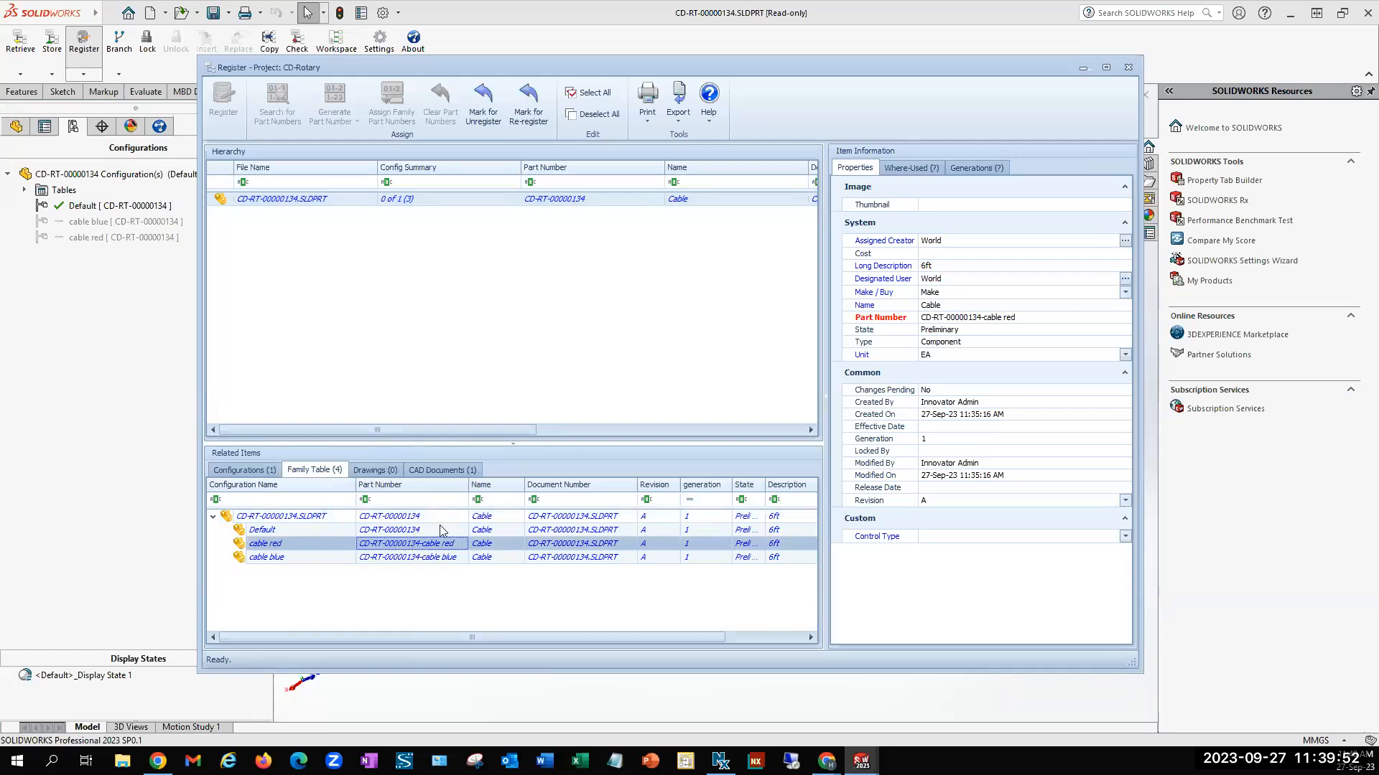
left_click(483, 99)
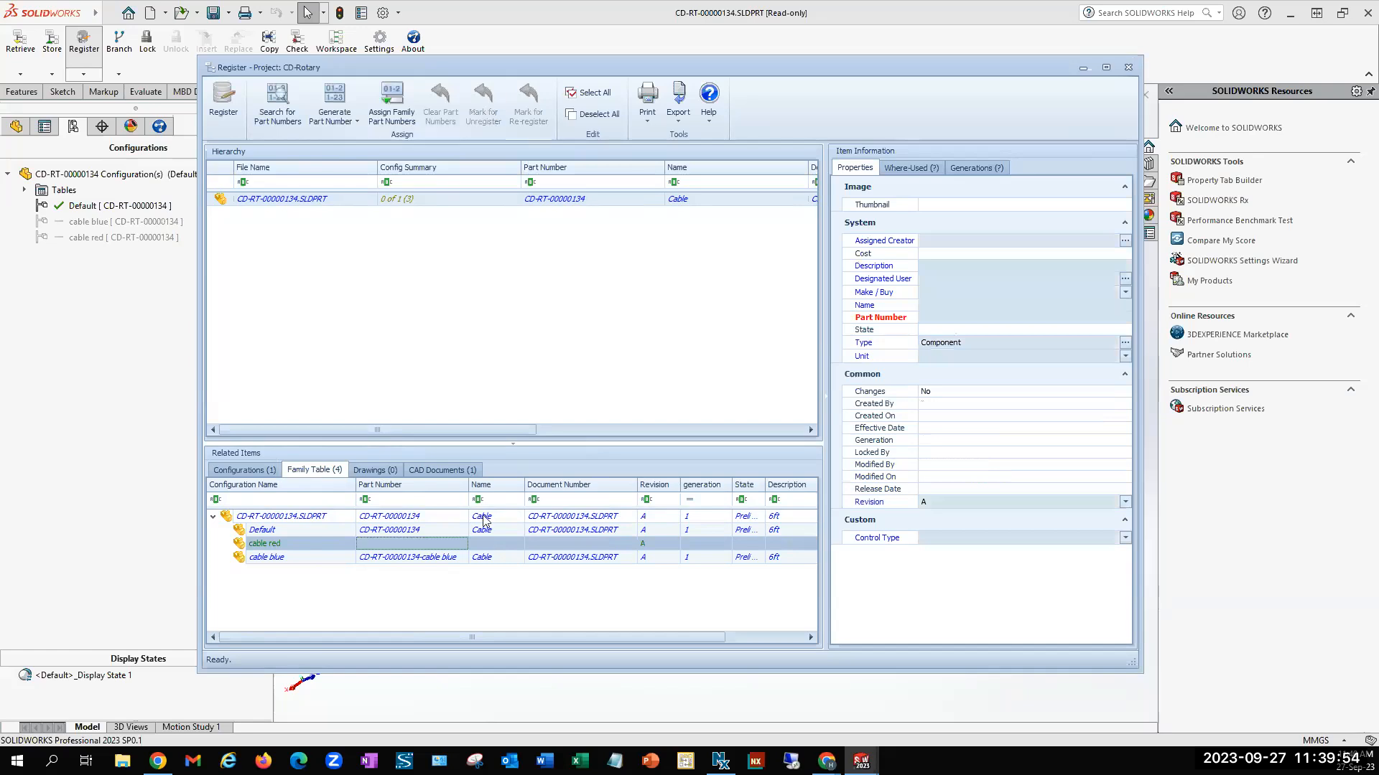
left_click(454, 559)
left_click(485, 104)
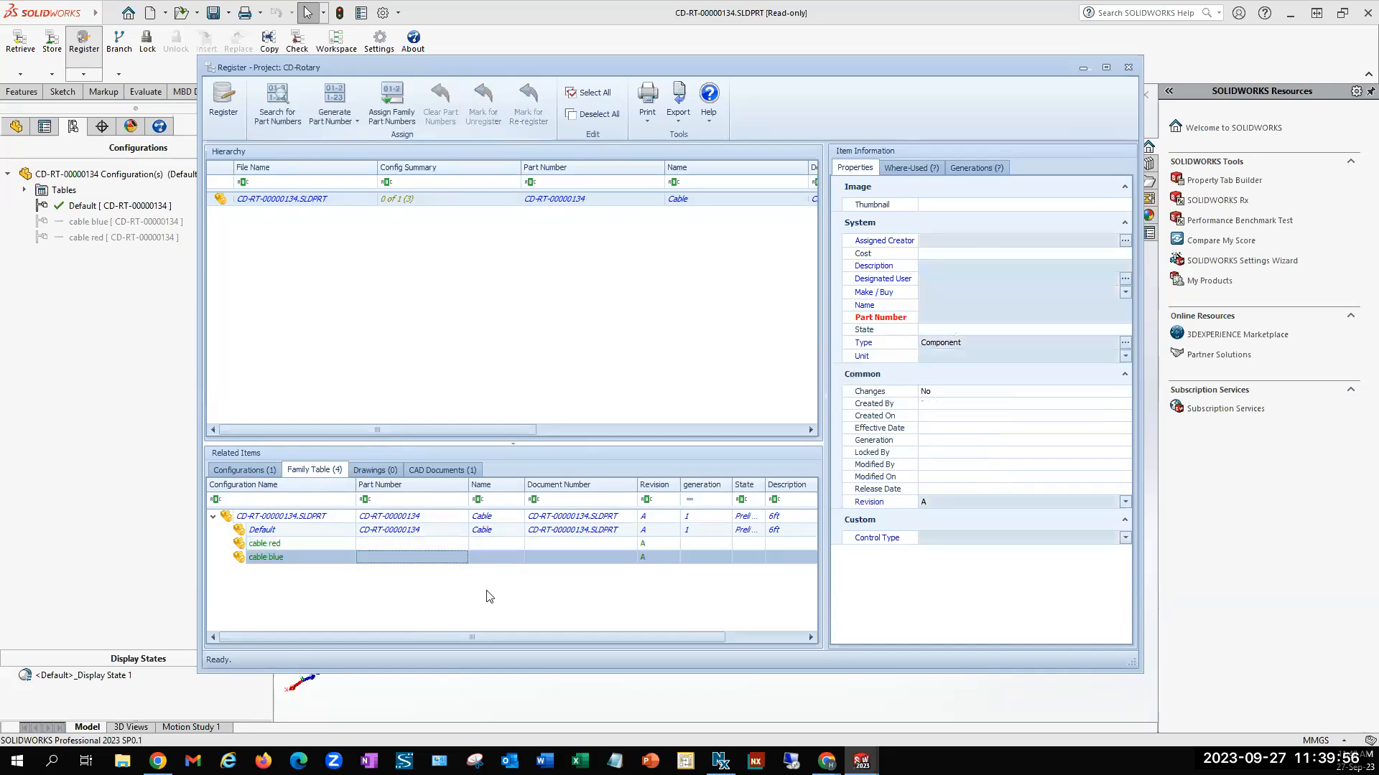
Copy part number CD-RT-00000134 from the Default configuration to the cable red and cable blue configurations
left_click(410, 544)
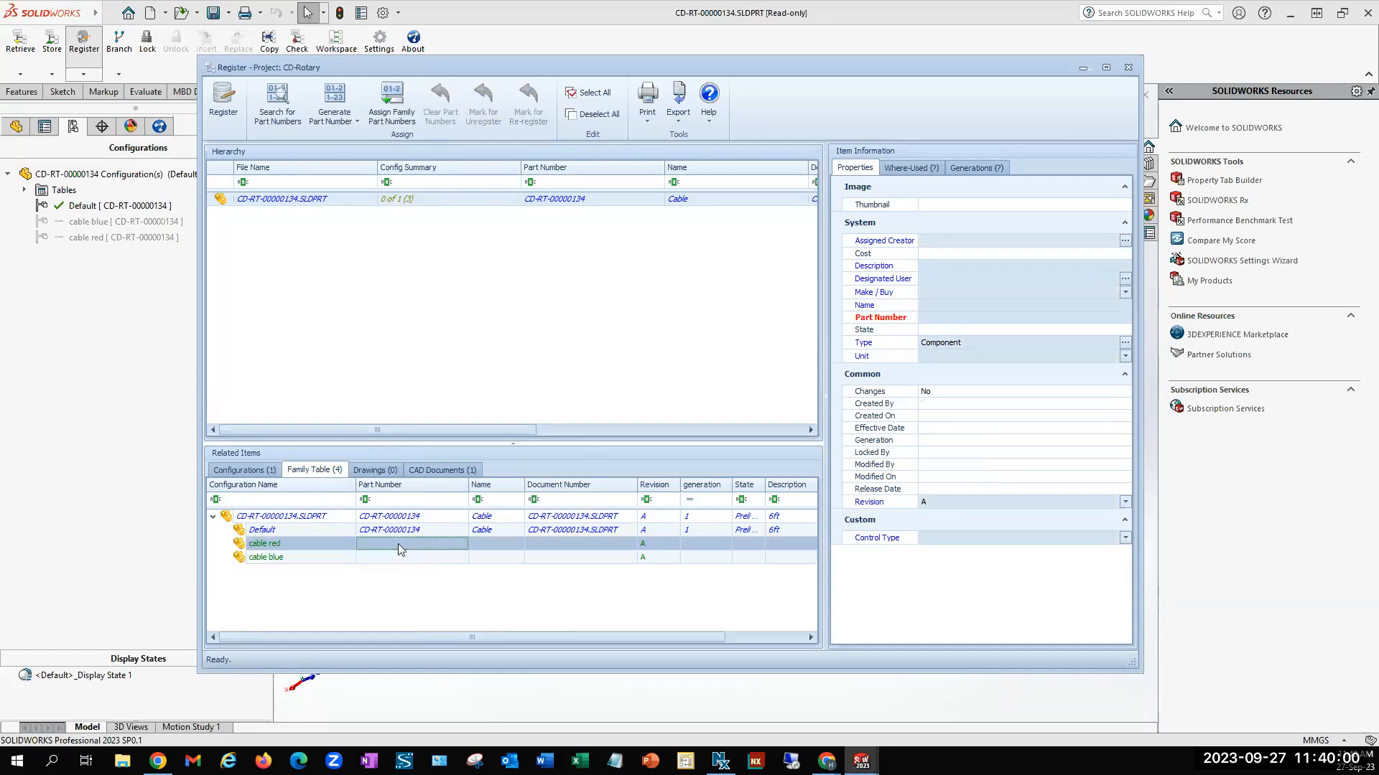
right_click(402, 532)
left_click(445, 463)
right_click(420, 543)
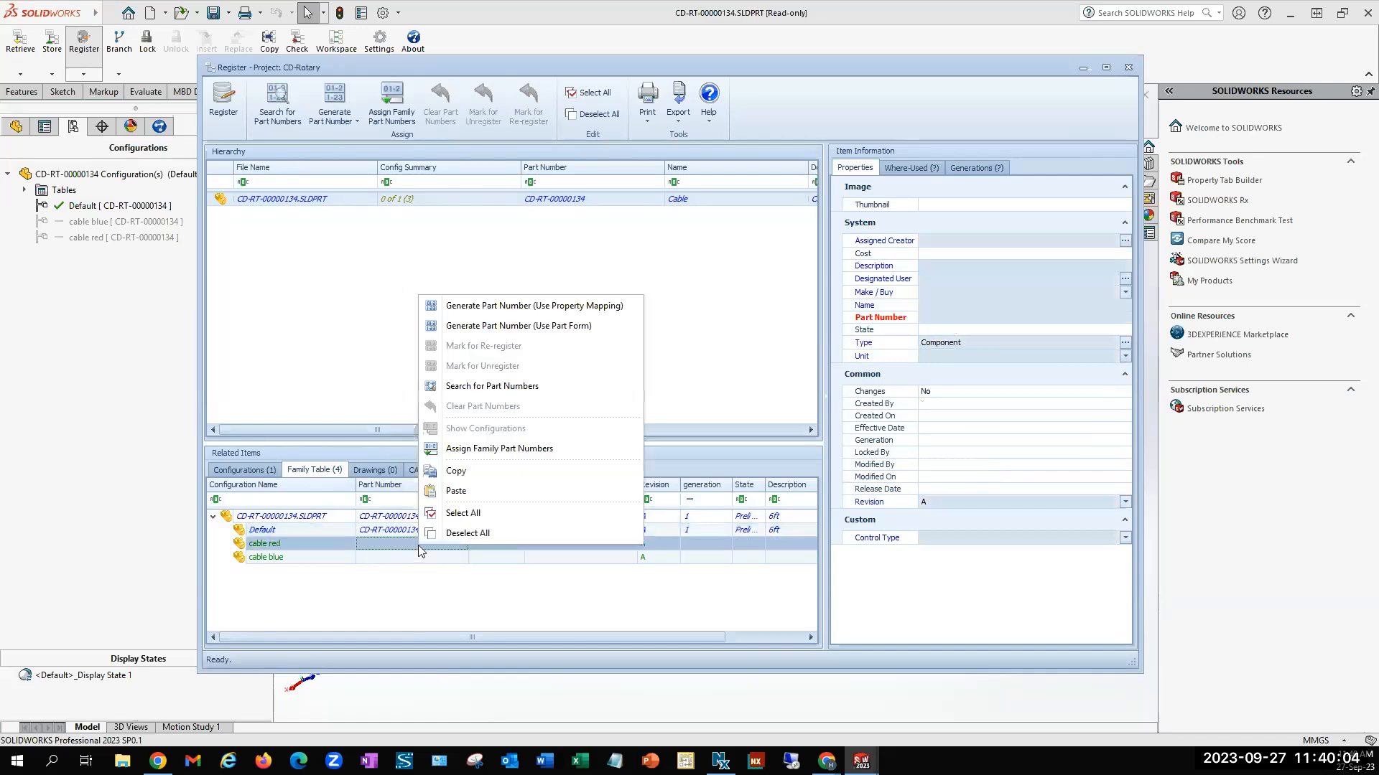
left_click(457, 491)
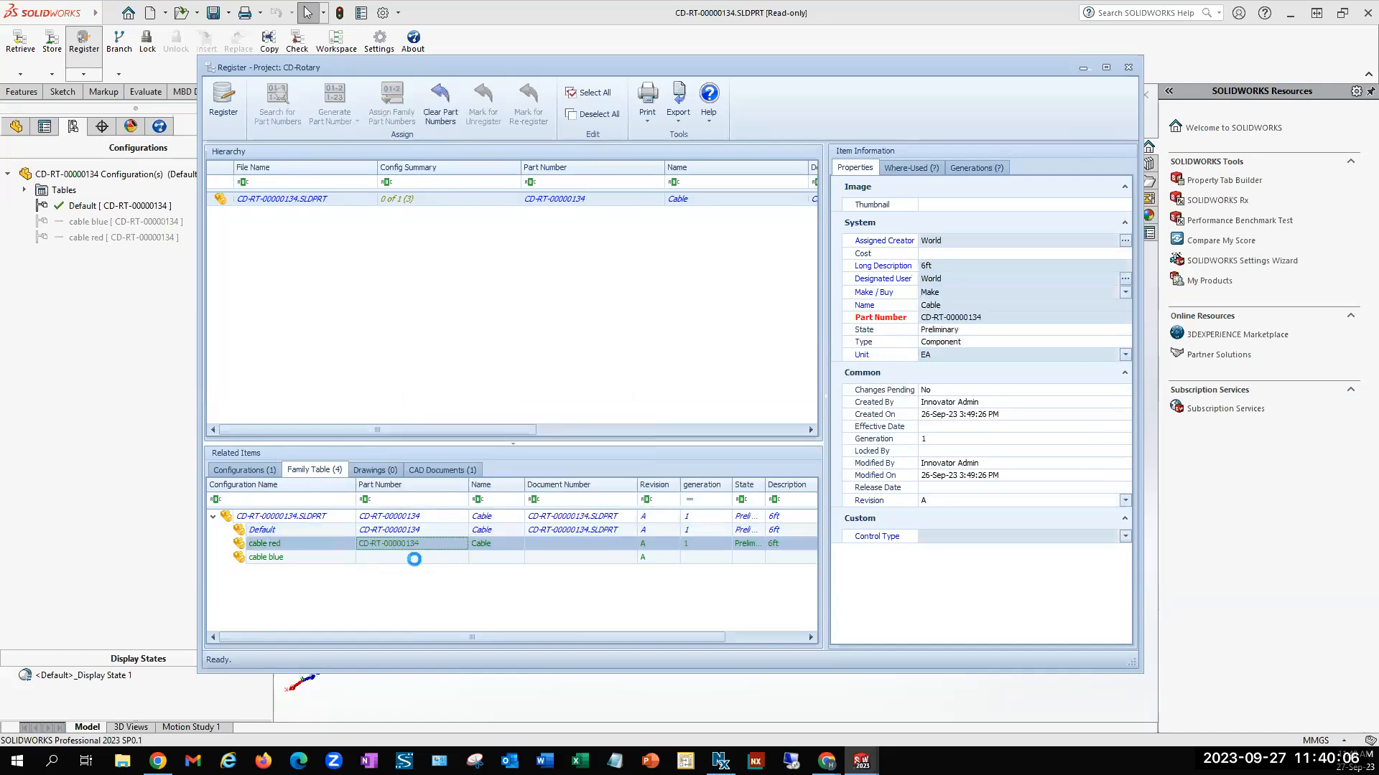
right_click(415, 558)
left_click(456, 505)
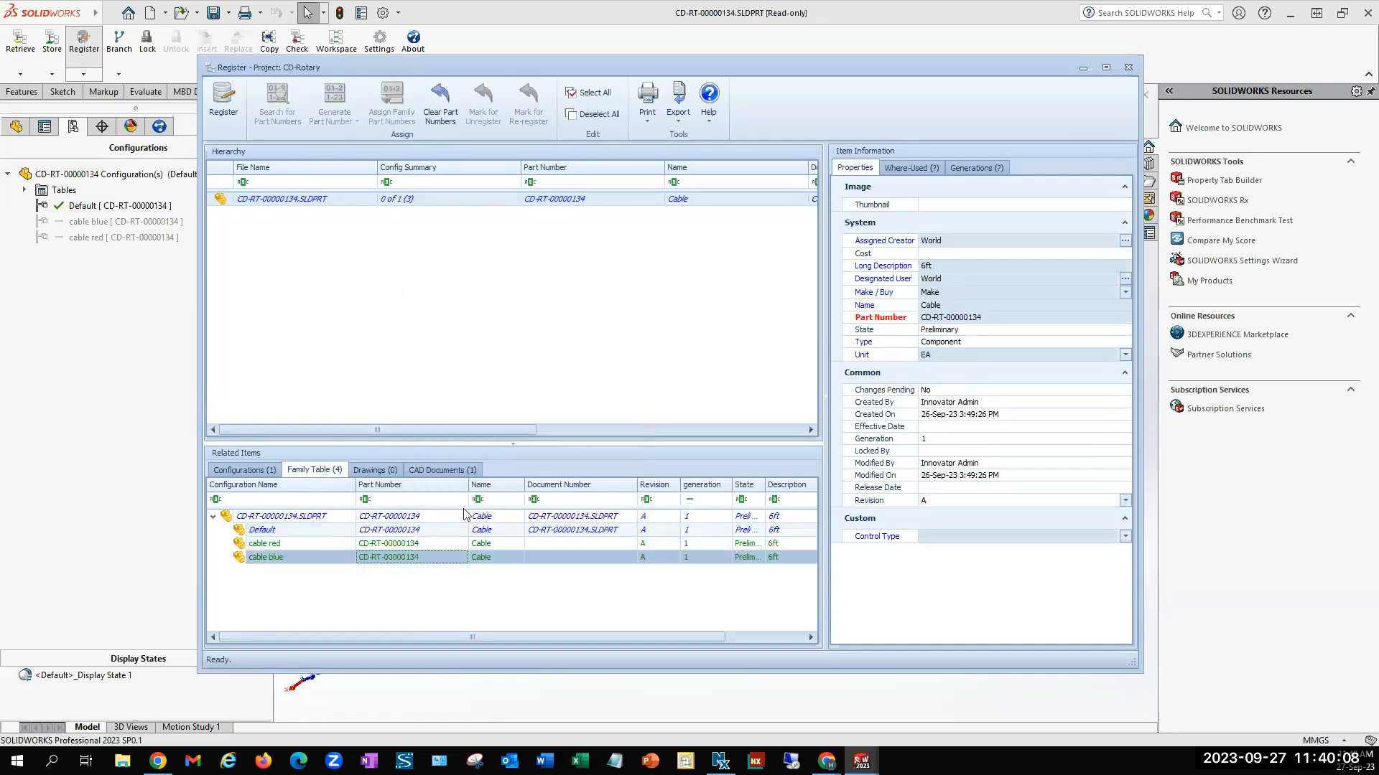
Register the cable configurations, continue to the Store Document operation and close it without storing
left_click(223, 101)
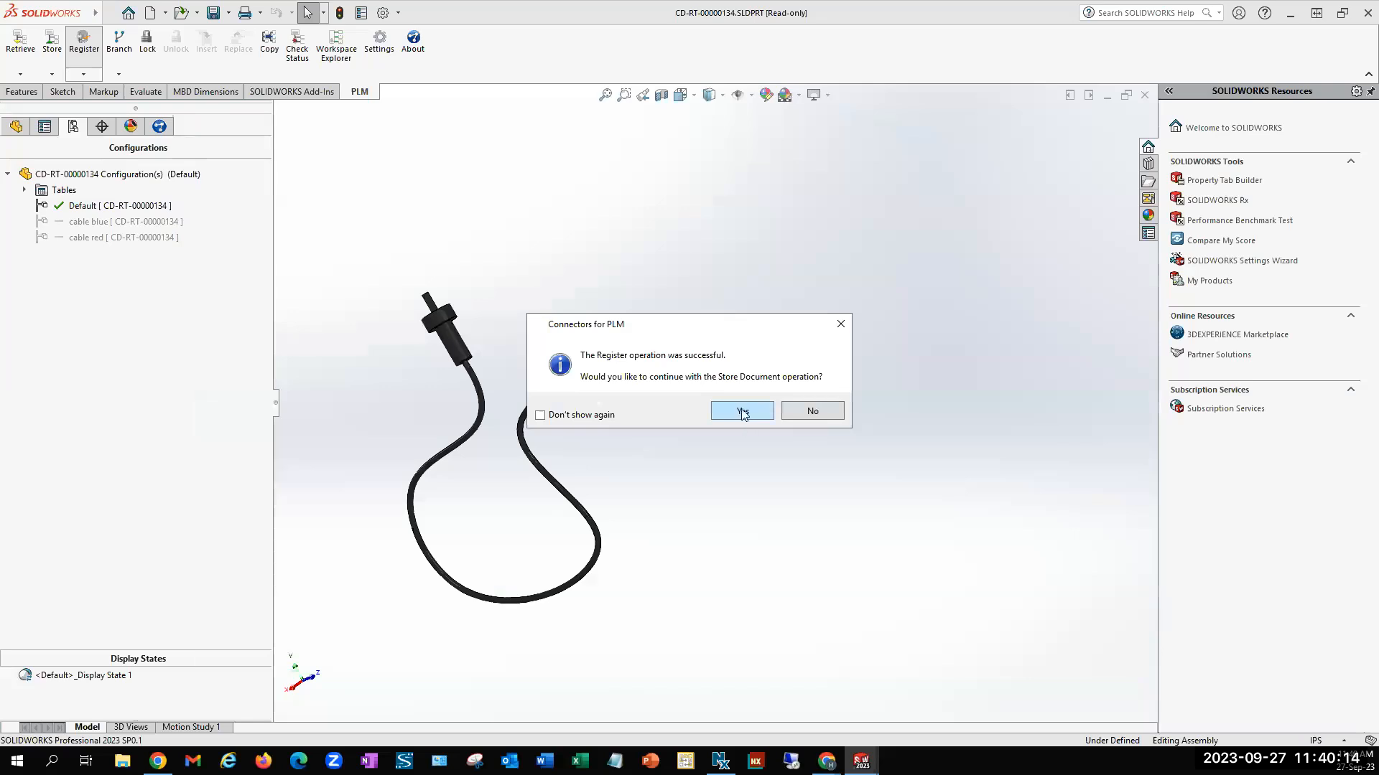
left_click(742, 411)
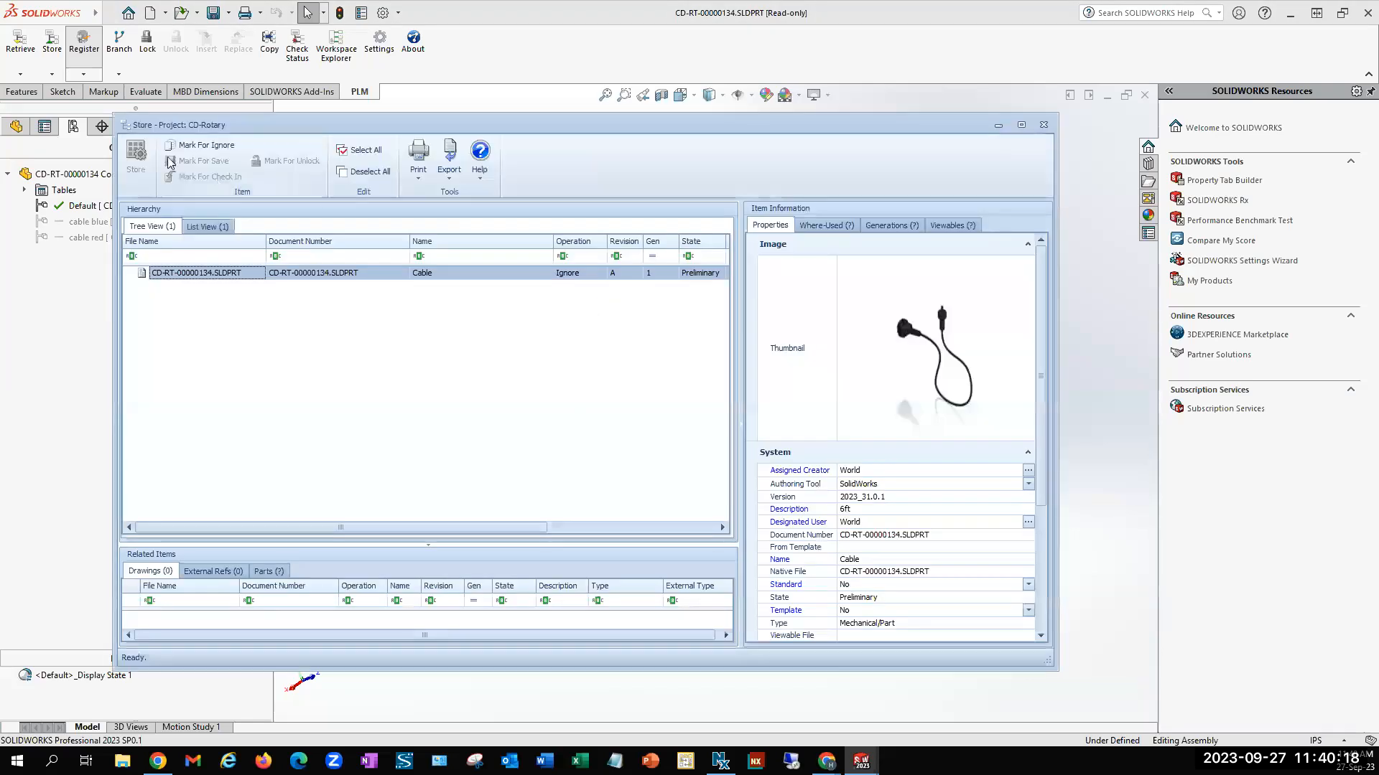
left_click(1043, 125)
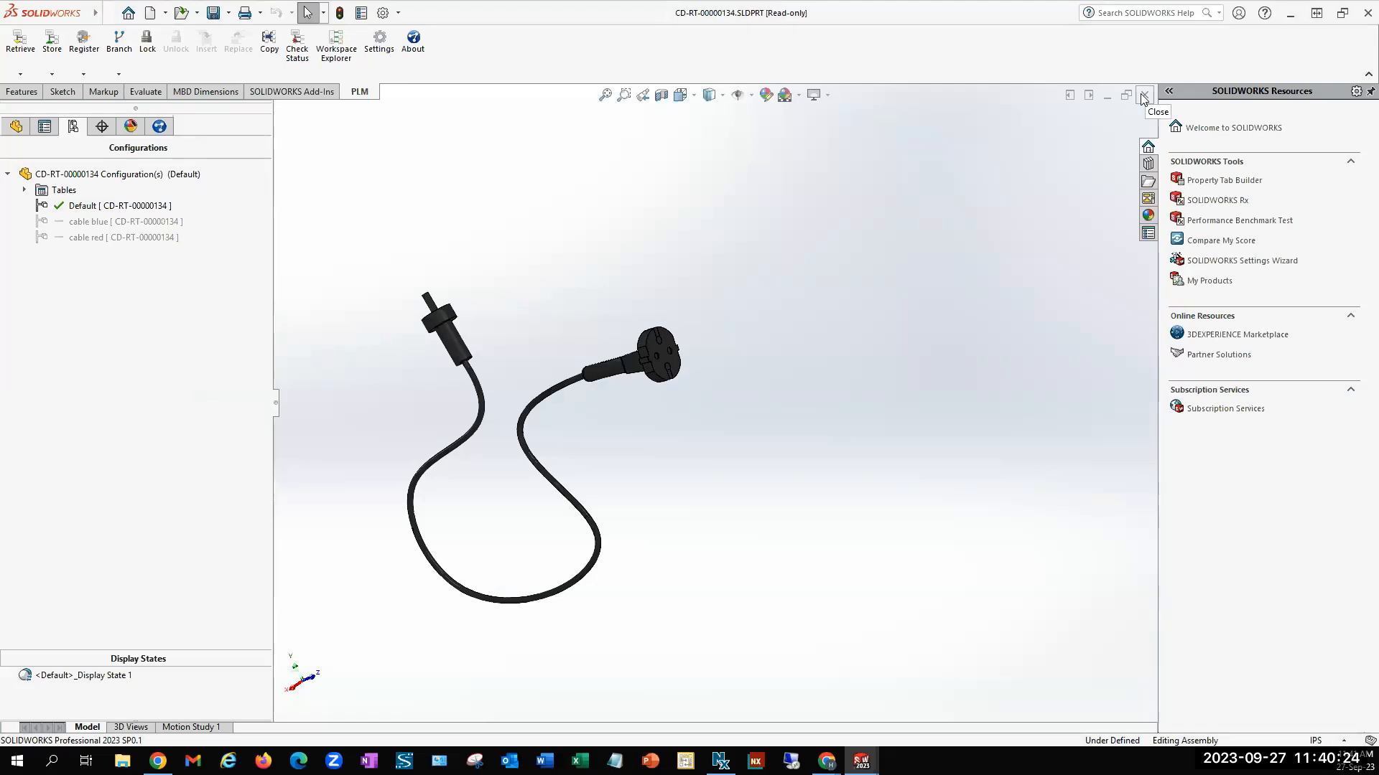
Add a Length property with value 12 to the cable part's Default configuration and use it as the BOM quantity
left_click(139, 224)
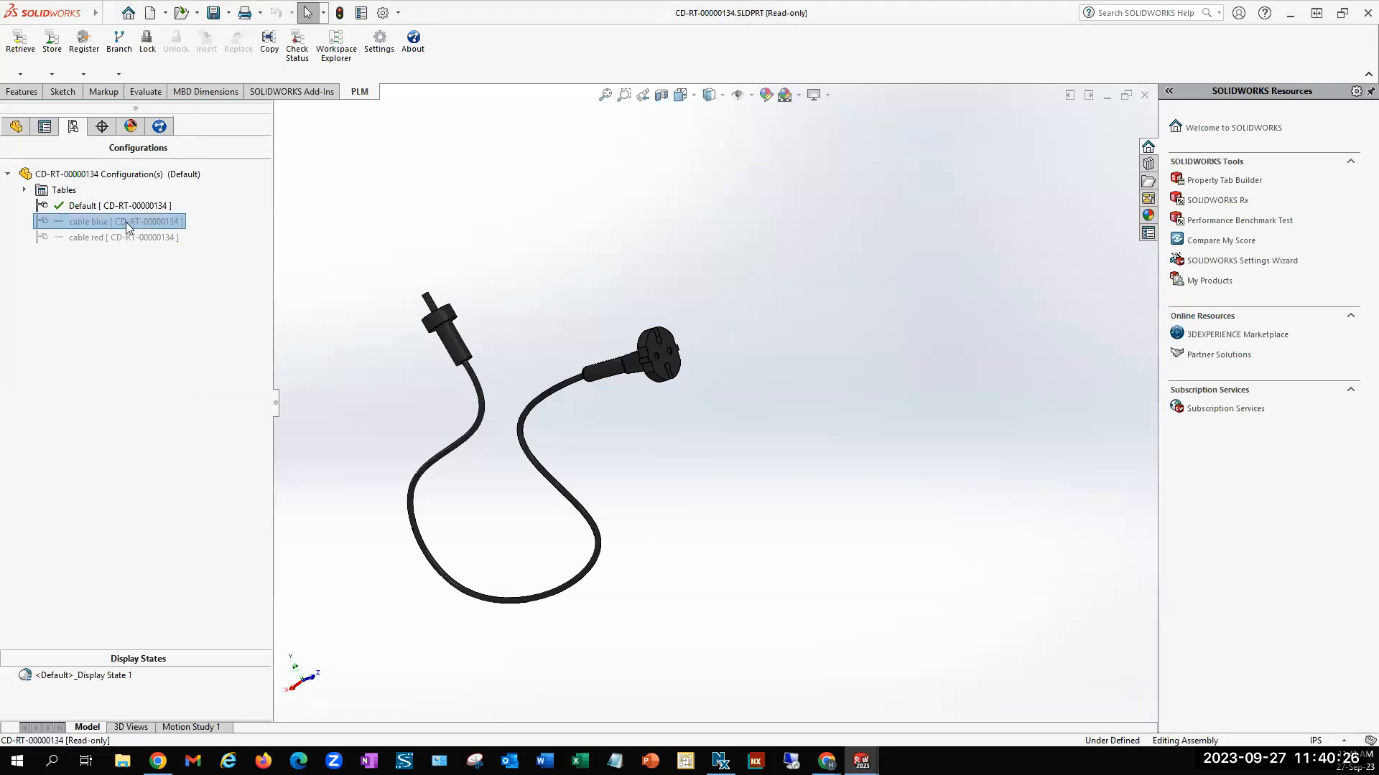
left_click(330, 70)
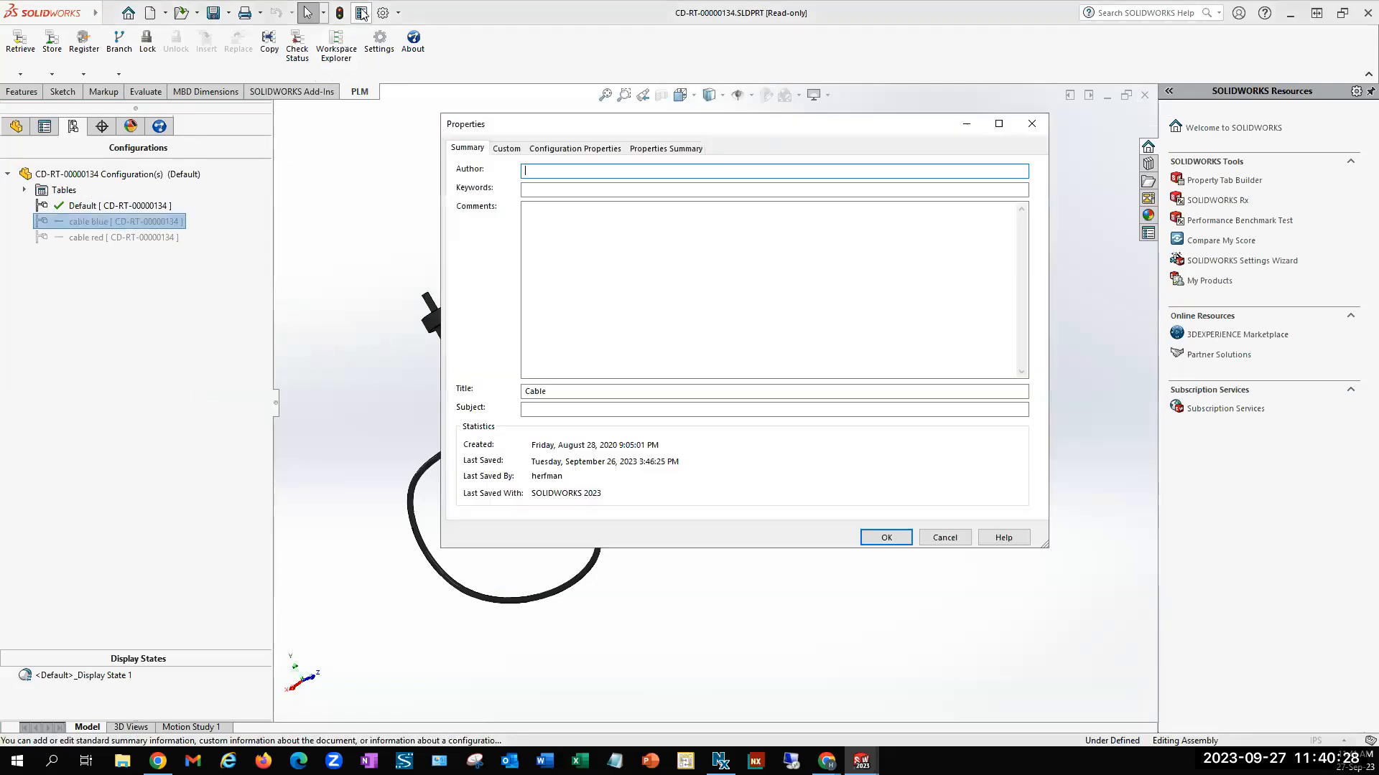
left_click(588, 149)
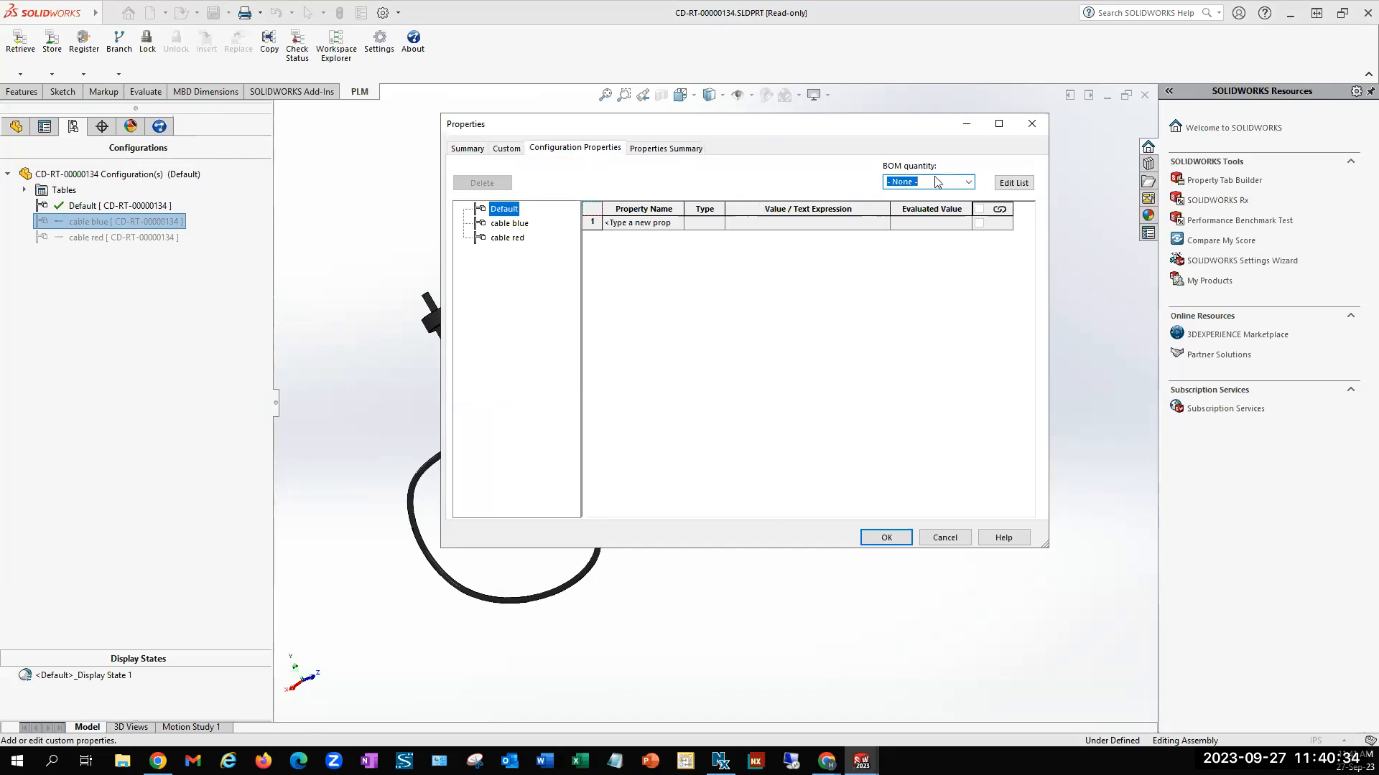
left_click(656, 226)
type("Length")
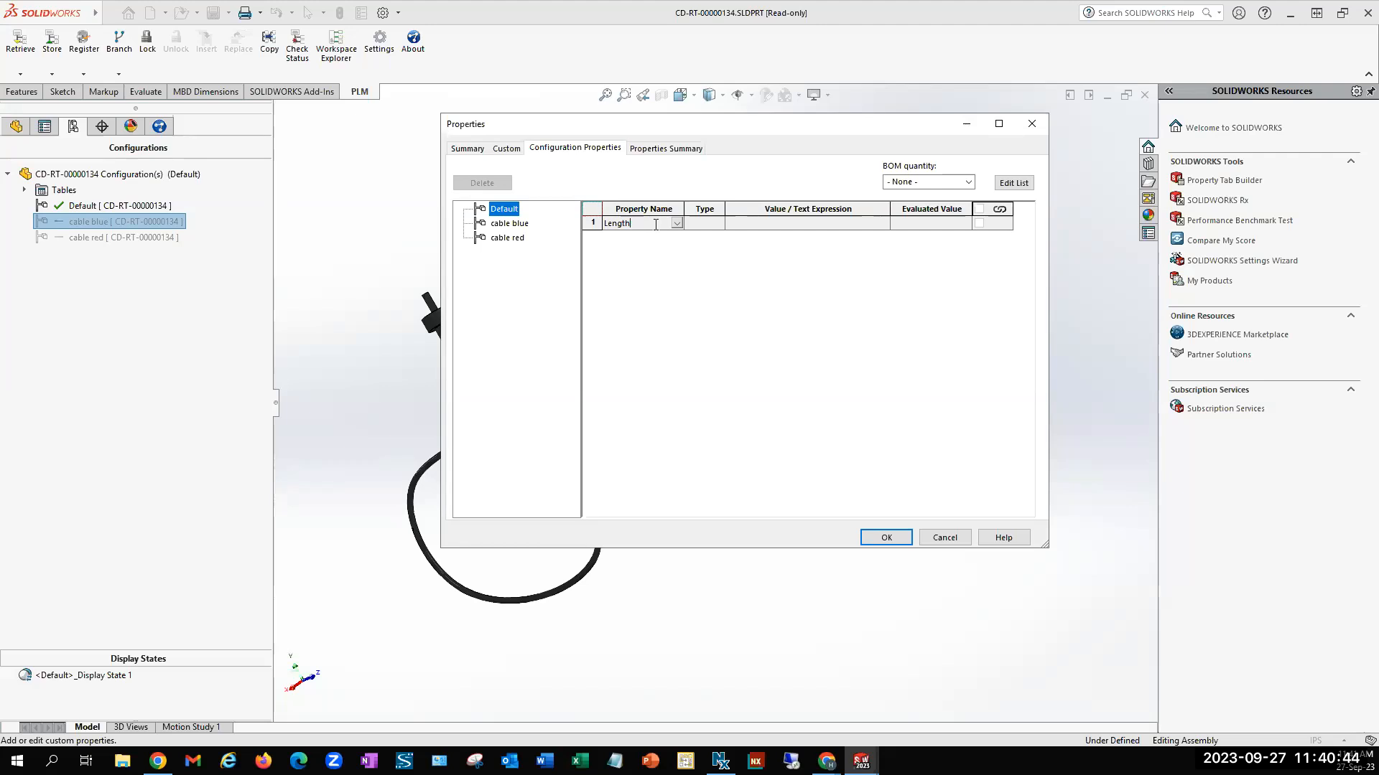
left_click(795, 224)
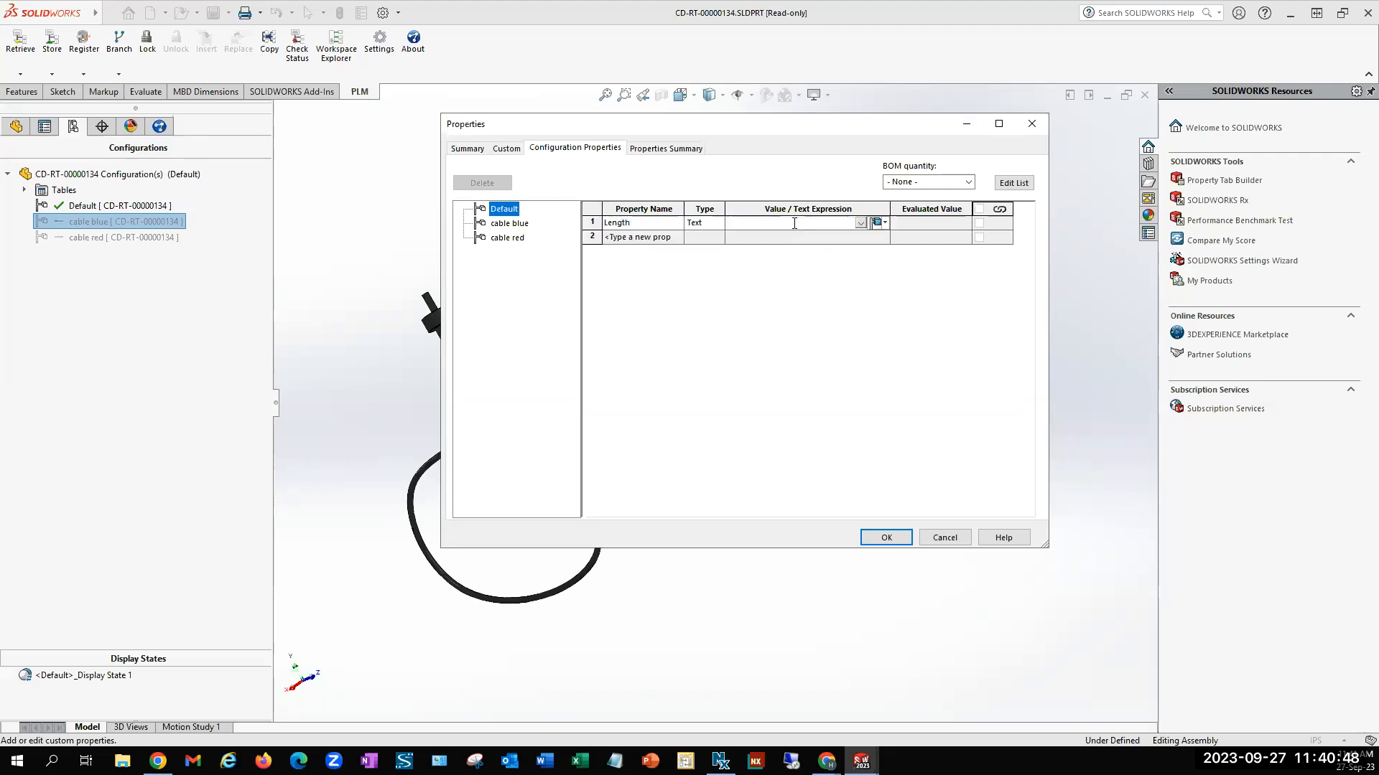
type("12")
left_click(955, 182)
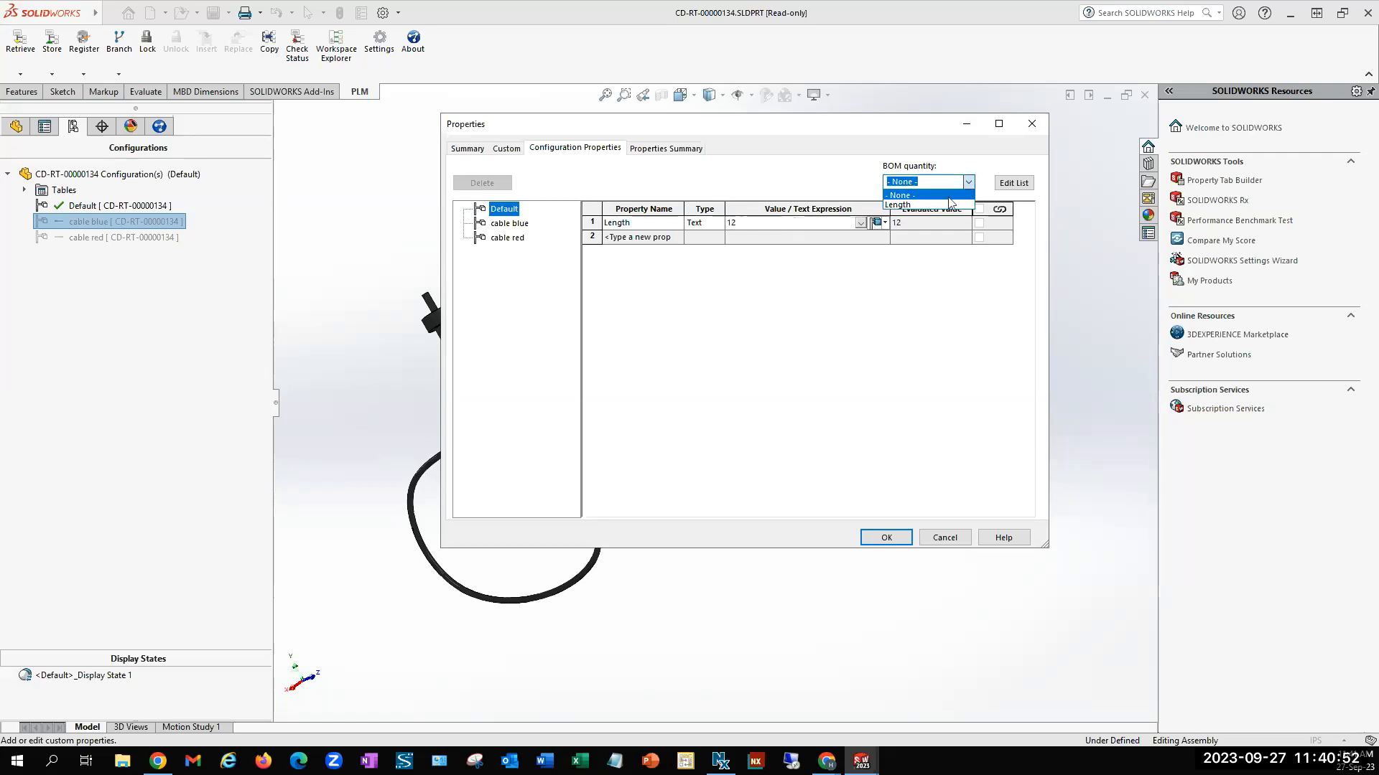
left_click(926, 204)
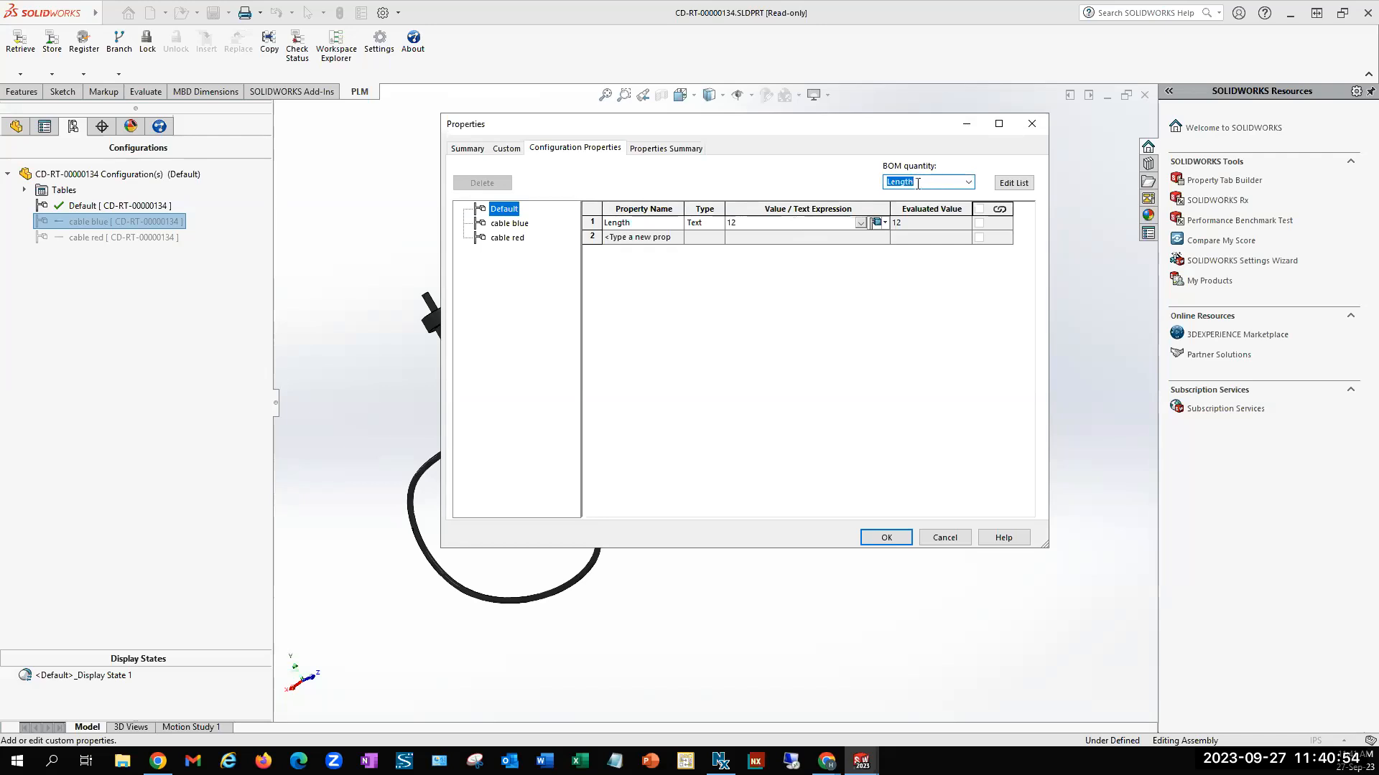
Add a Length property to the cable blue configuration and use it as that configuration's BOM quantity
left_click(509, 224)
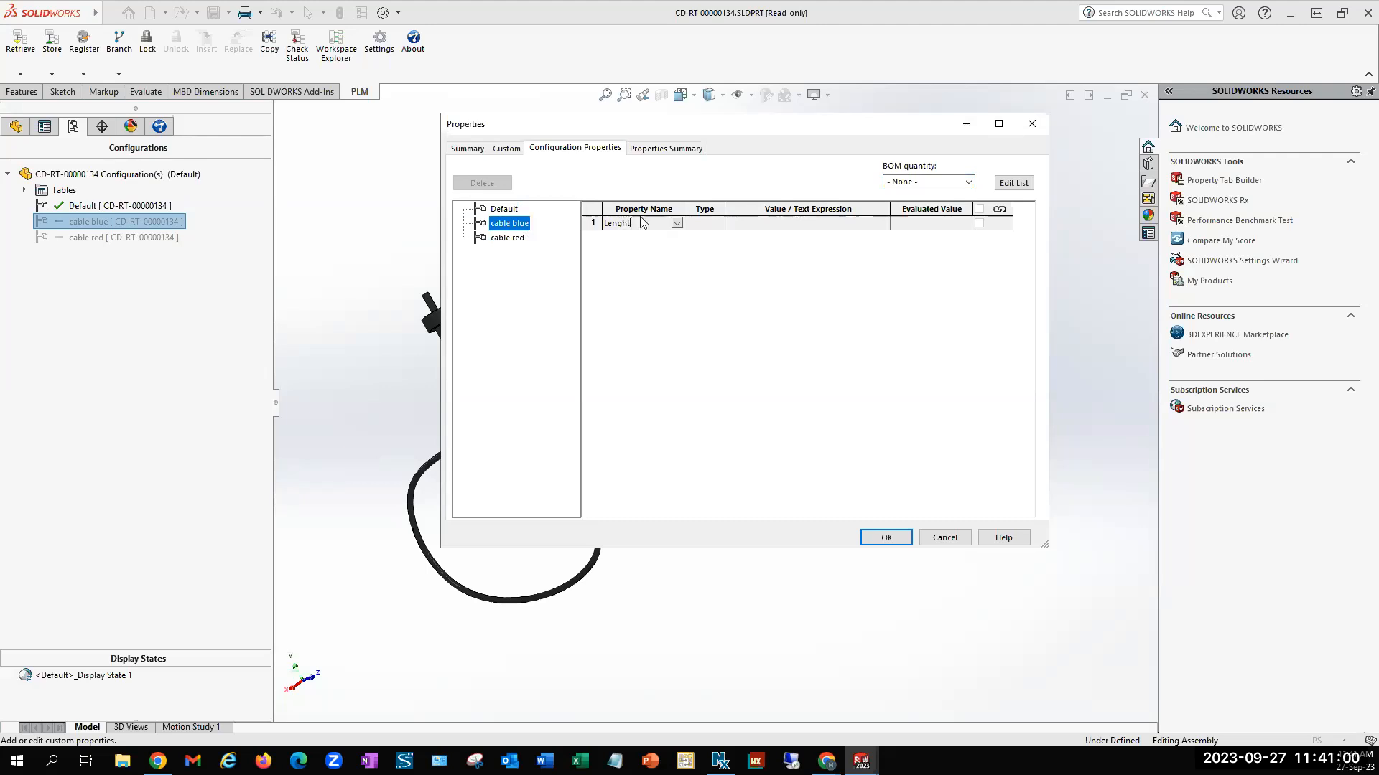
key("BackSpace")
key("BackSpace")
type("t")
left_click(792, 221)
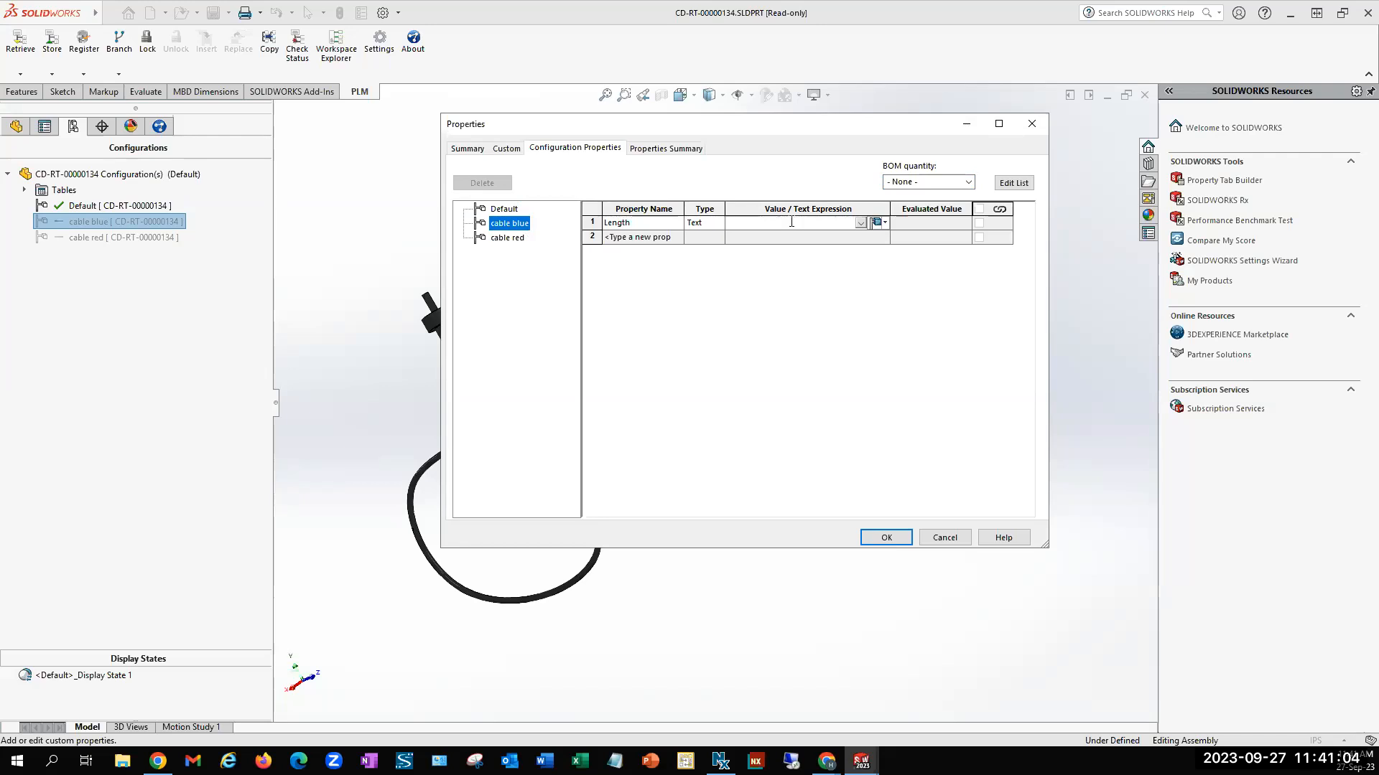
left_click(933, 182)
left_click(943, 206)
Add a Length property of 32 as the BOM quantity of the cable red configuration, and apply the properties with the file locked
left_click(507, 239)
left_click(637, 224)
type("Length")
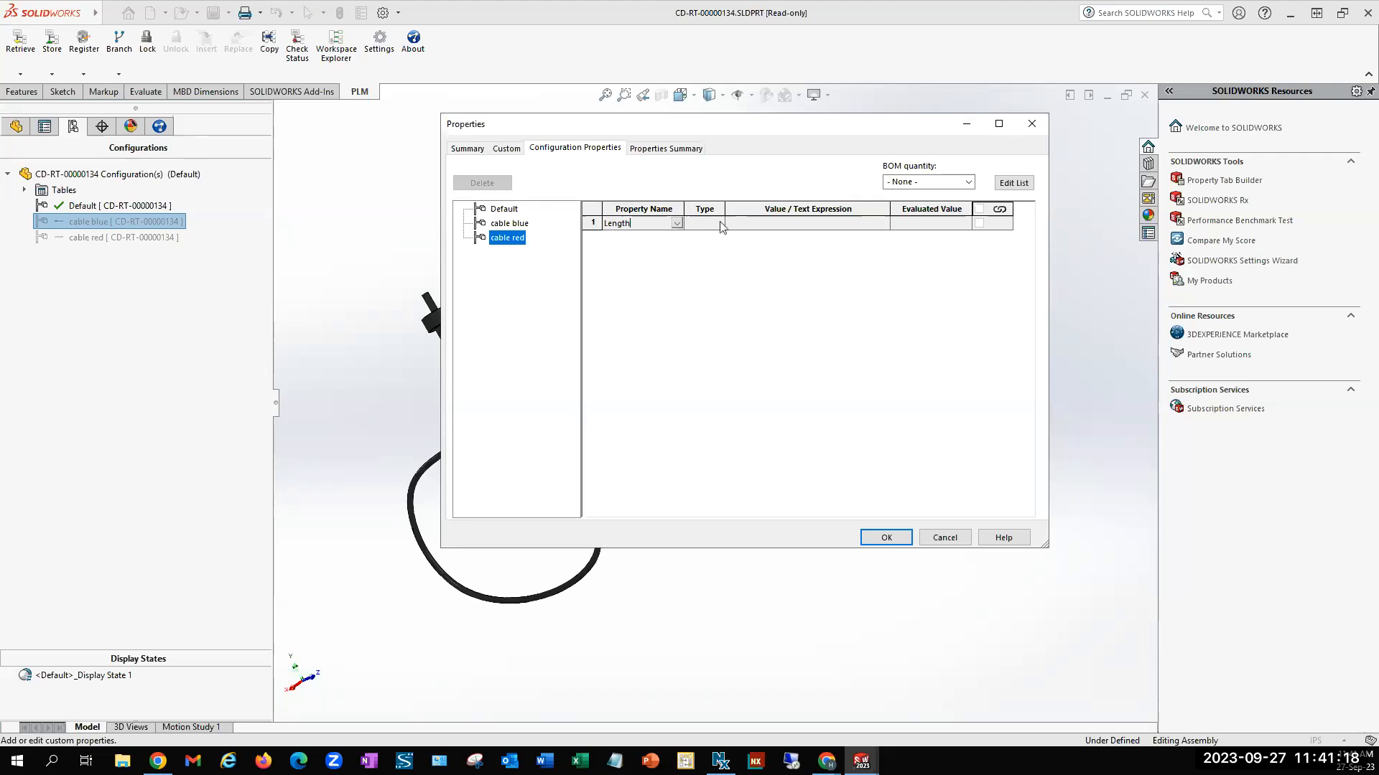
left_click(835, 222)
left_click(840, 222)
left_click(933, 181)
left_click(967, 182)
left_click(946, 204)
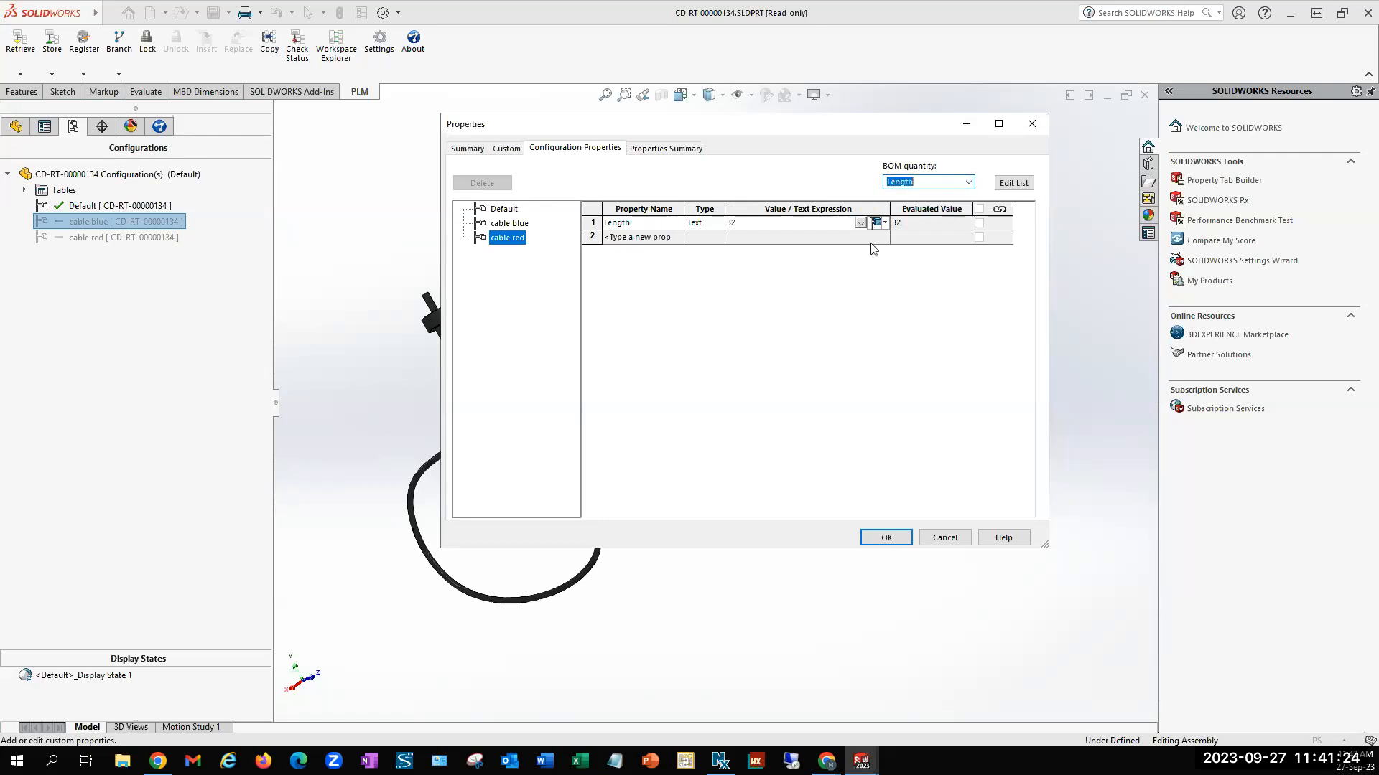
left_click(885, 537)
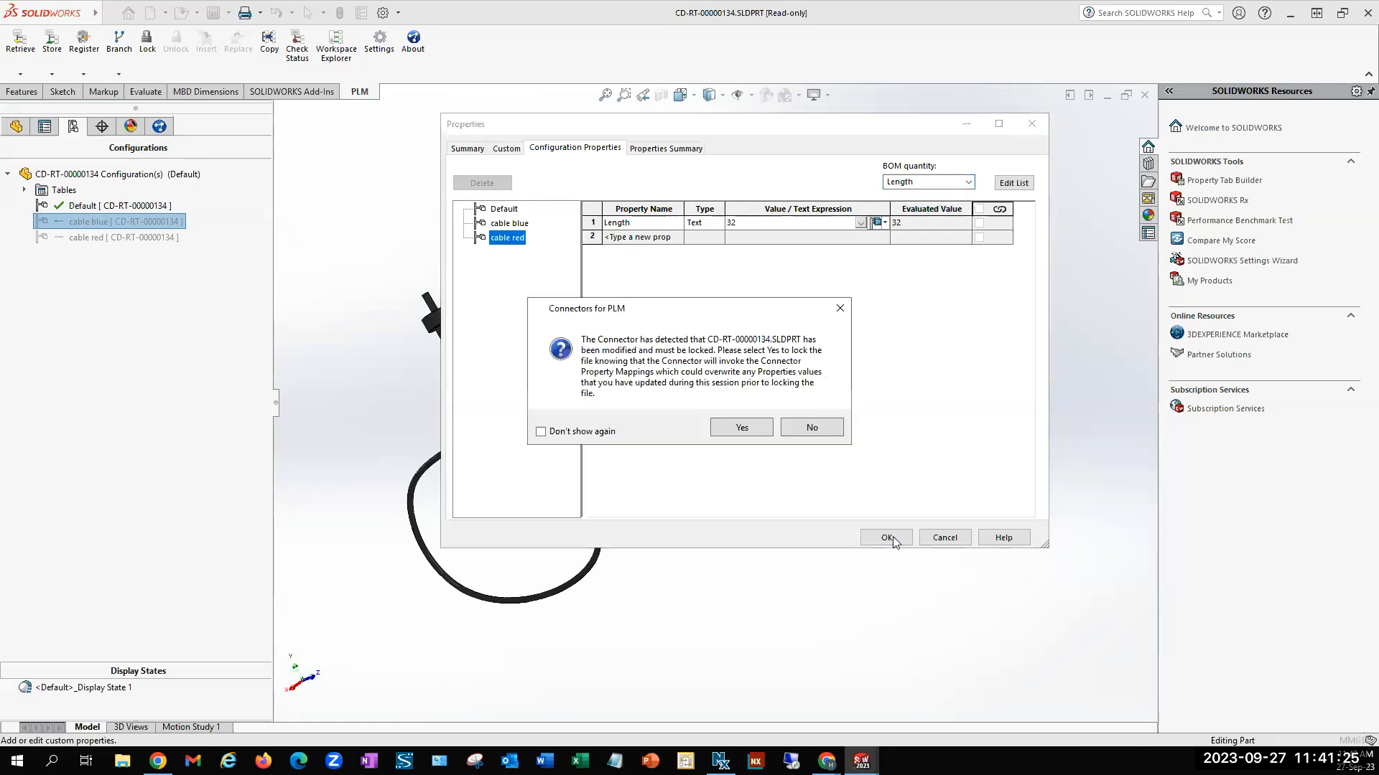
left_click(763, 428)
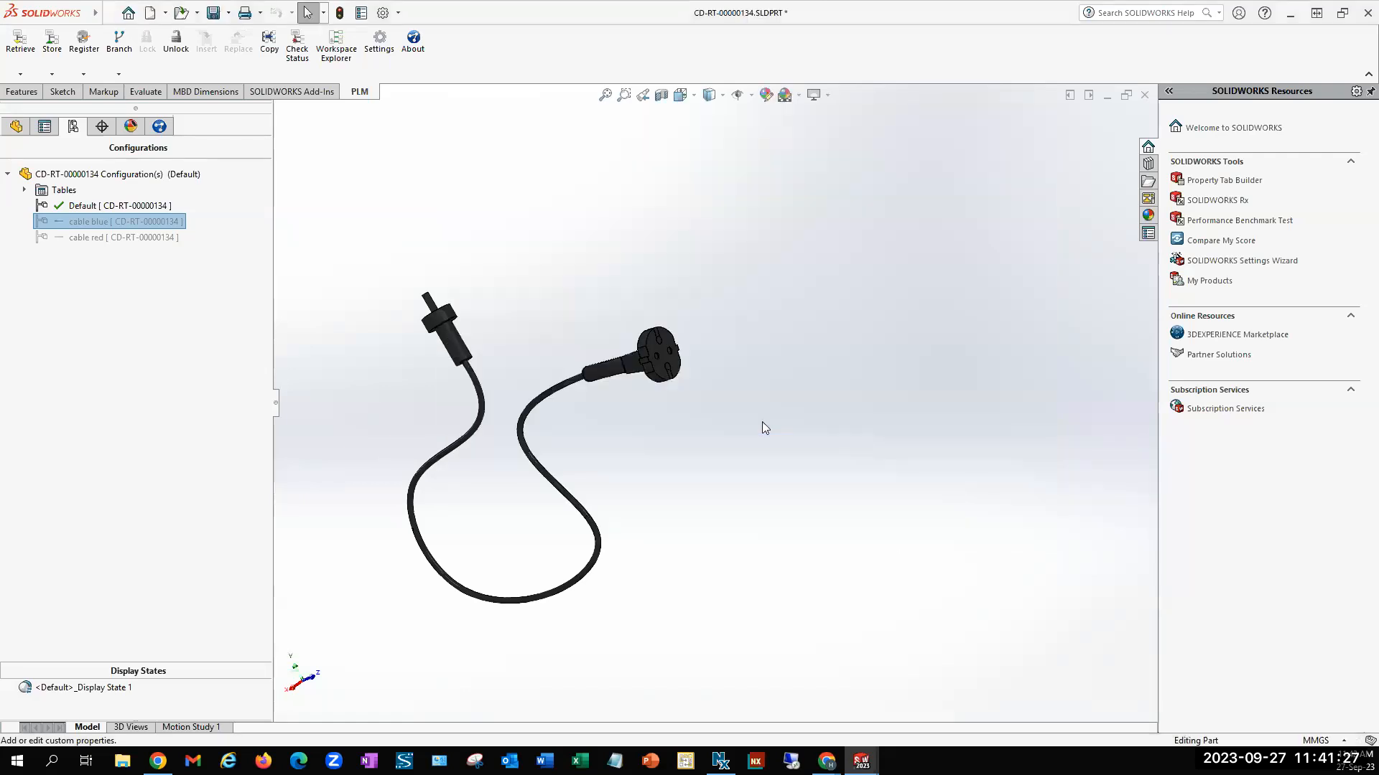
Store the modified cable part in the PLM and close its document
left_click(50, 43)
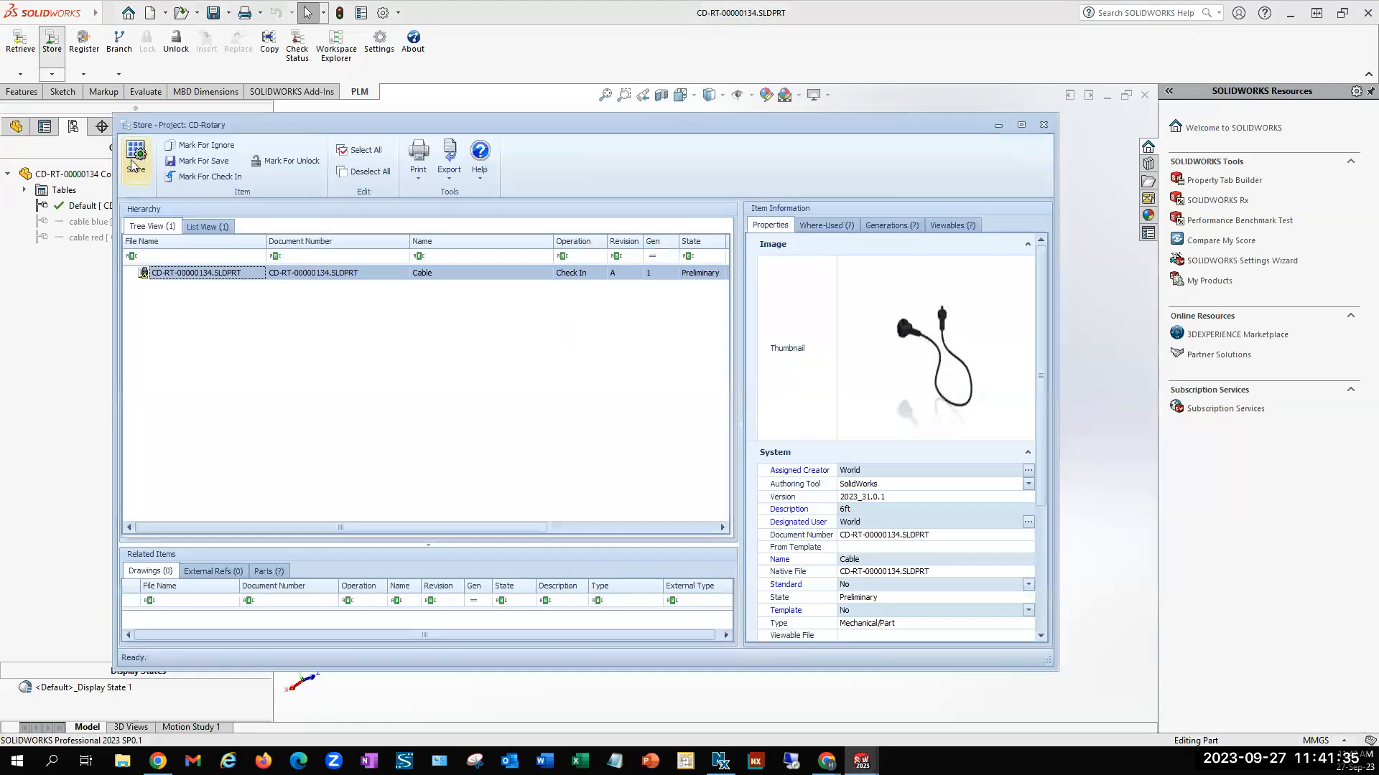
left_click(133, 162)
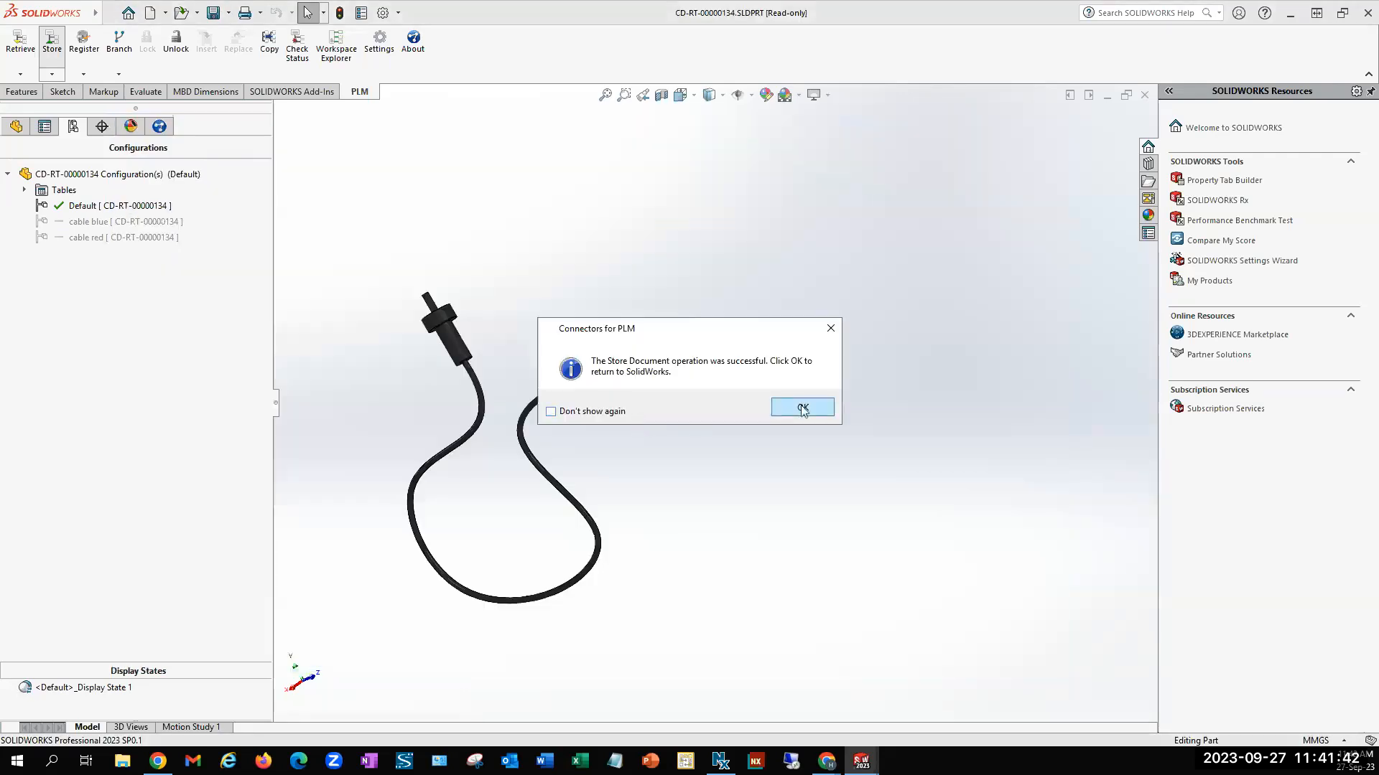
left_click(802, 408)
left_click(1144, 95)
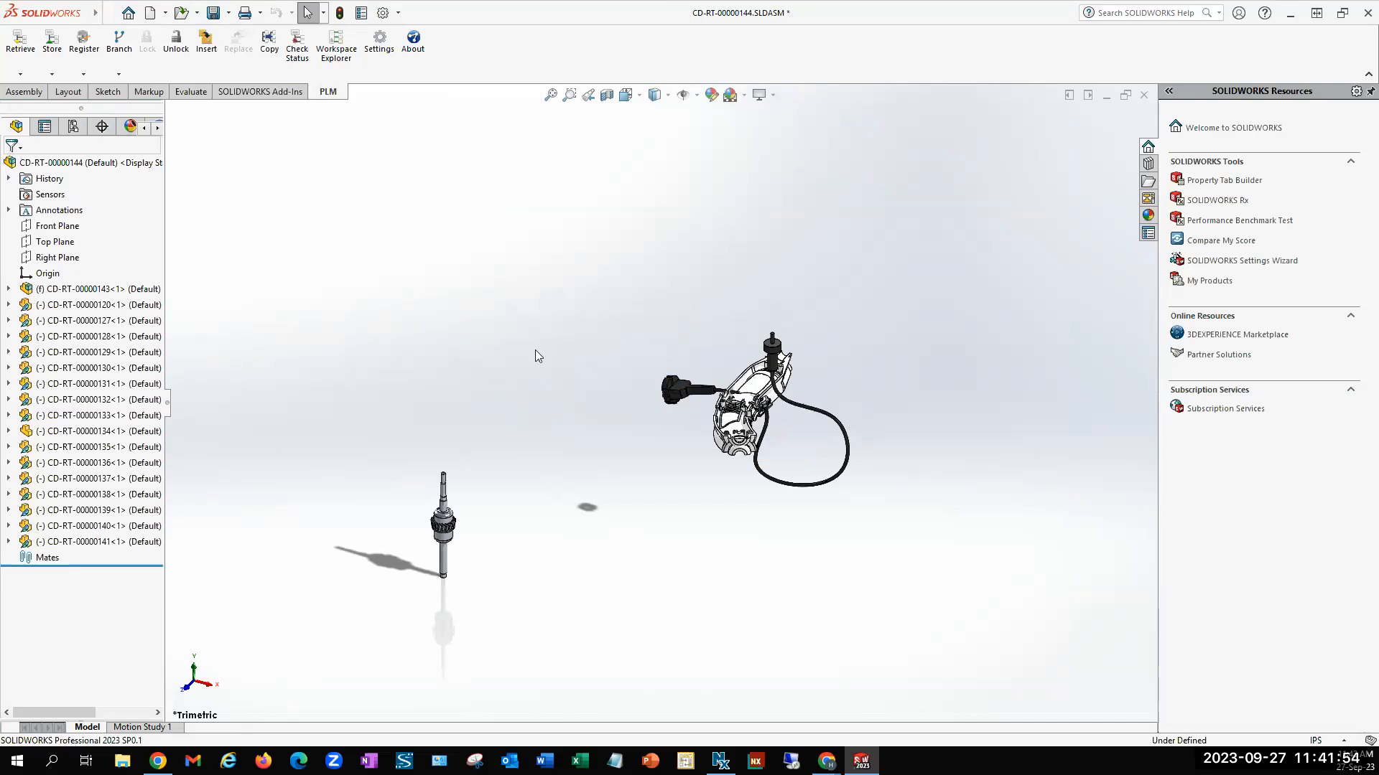
Examine the Connector.Quantity mapping under CAD File - Part BOM for solidworks_part in the PLM settings again, and close them
left_click(377, 44)
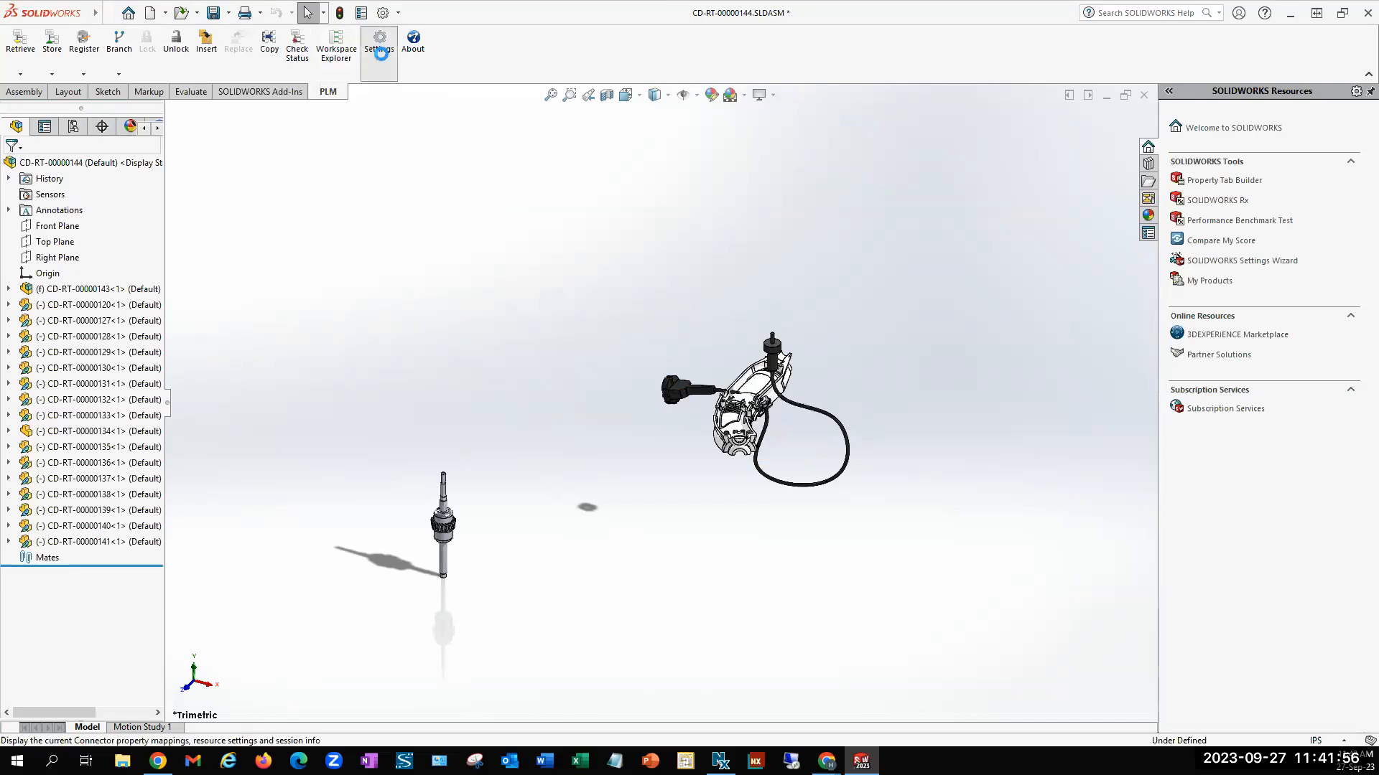
left_click(662, 224)
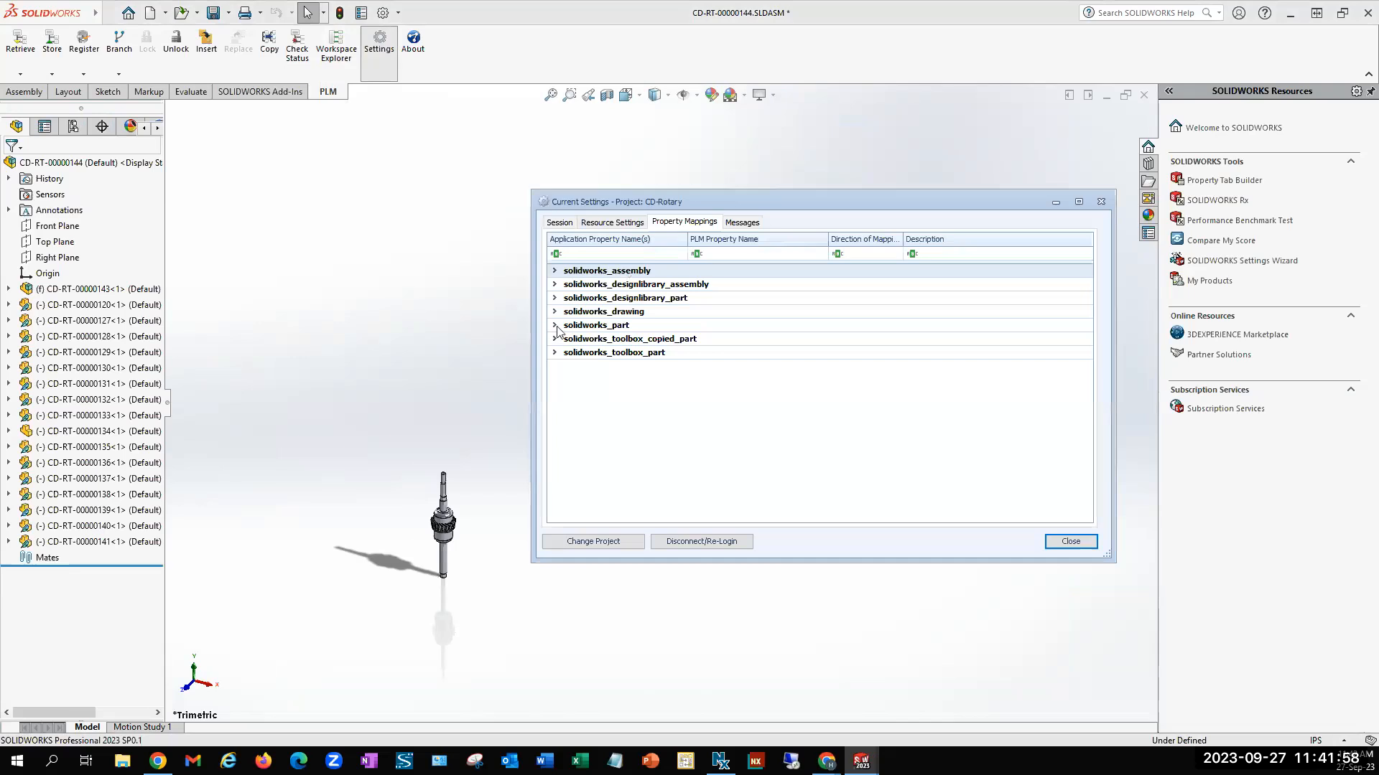
left_click(554, 326)
left_click(570, 366)
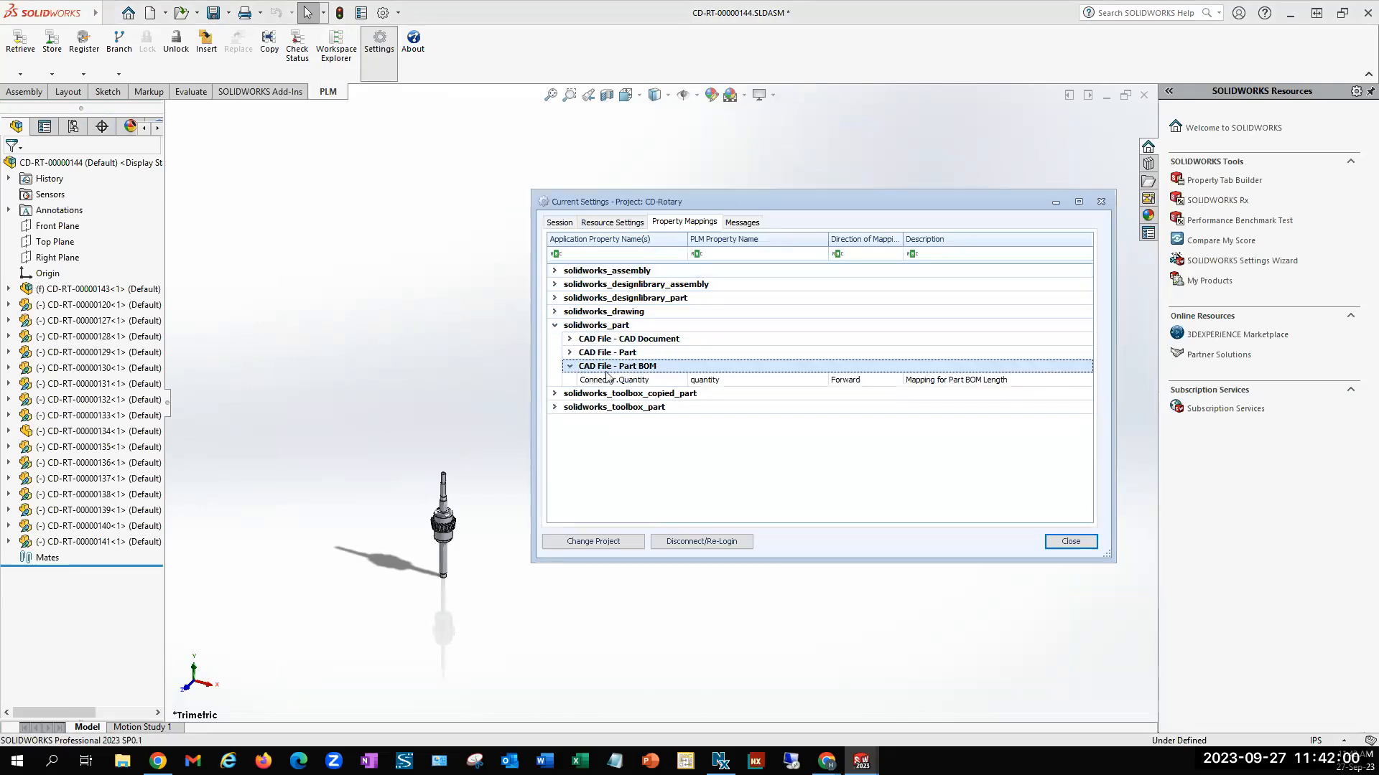
left_click(628, 385)
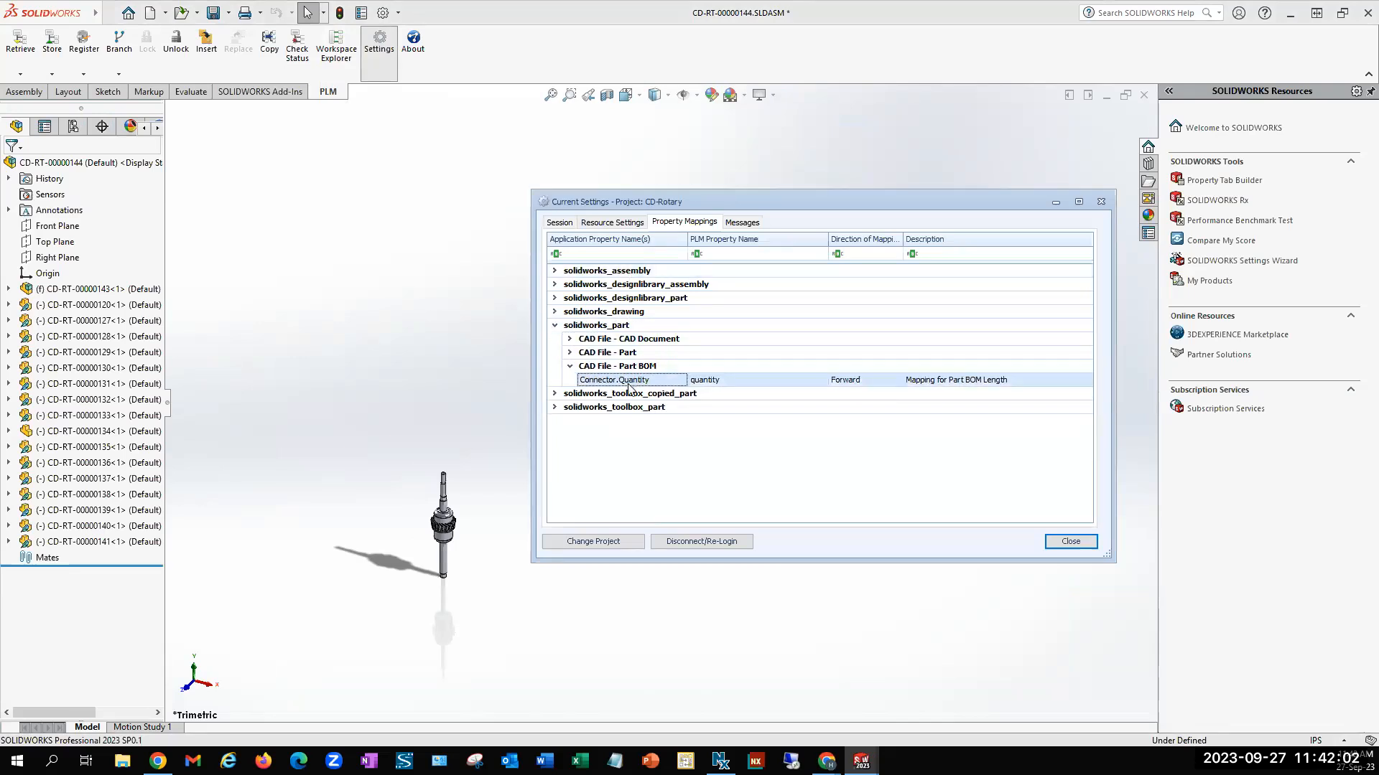
left_click(1069, 543)
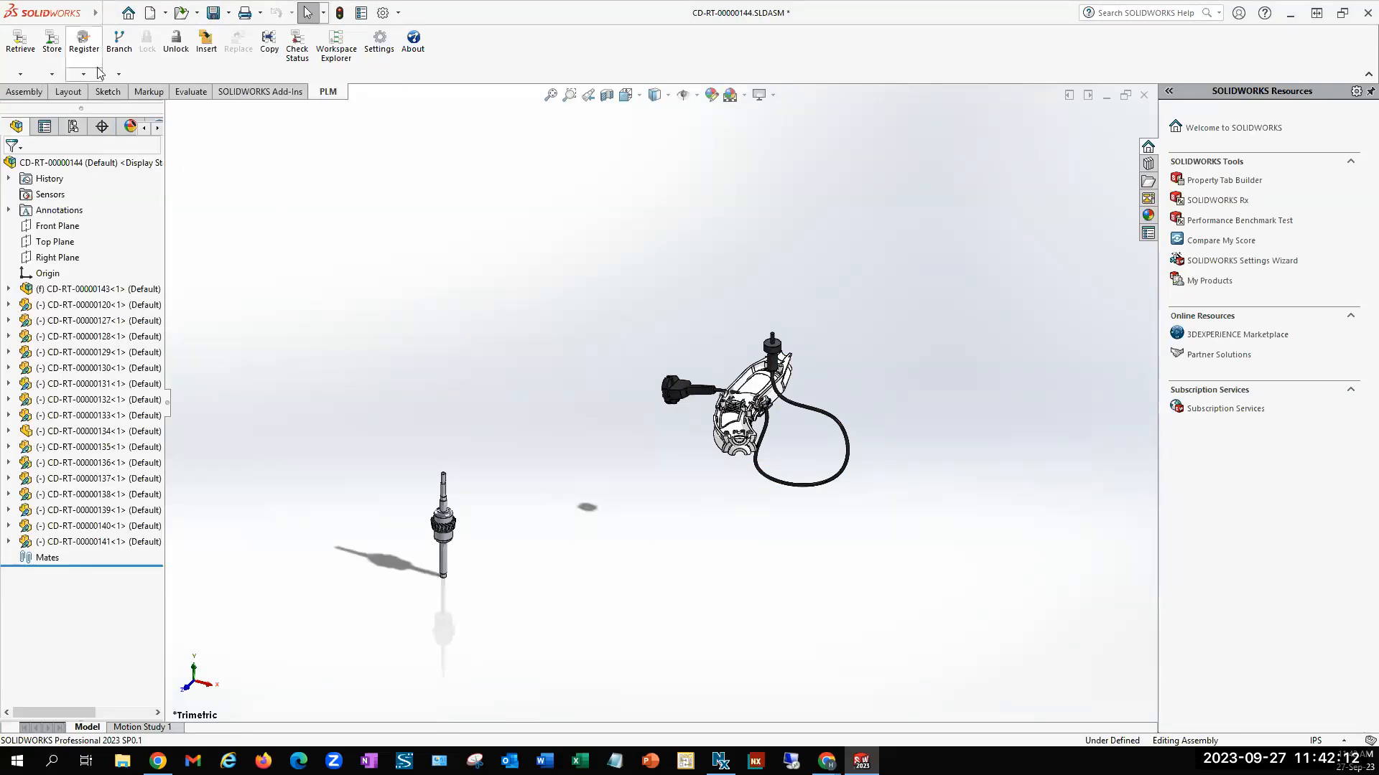
left_click(133, 13)
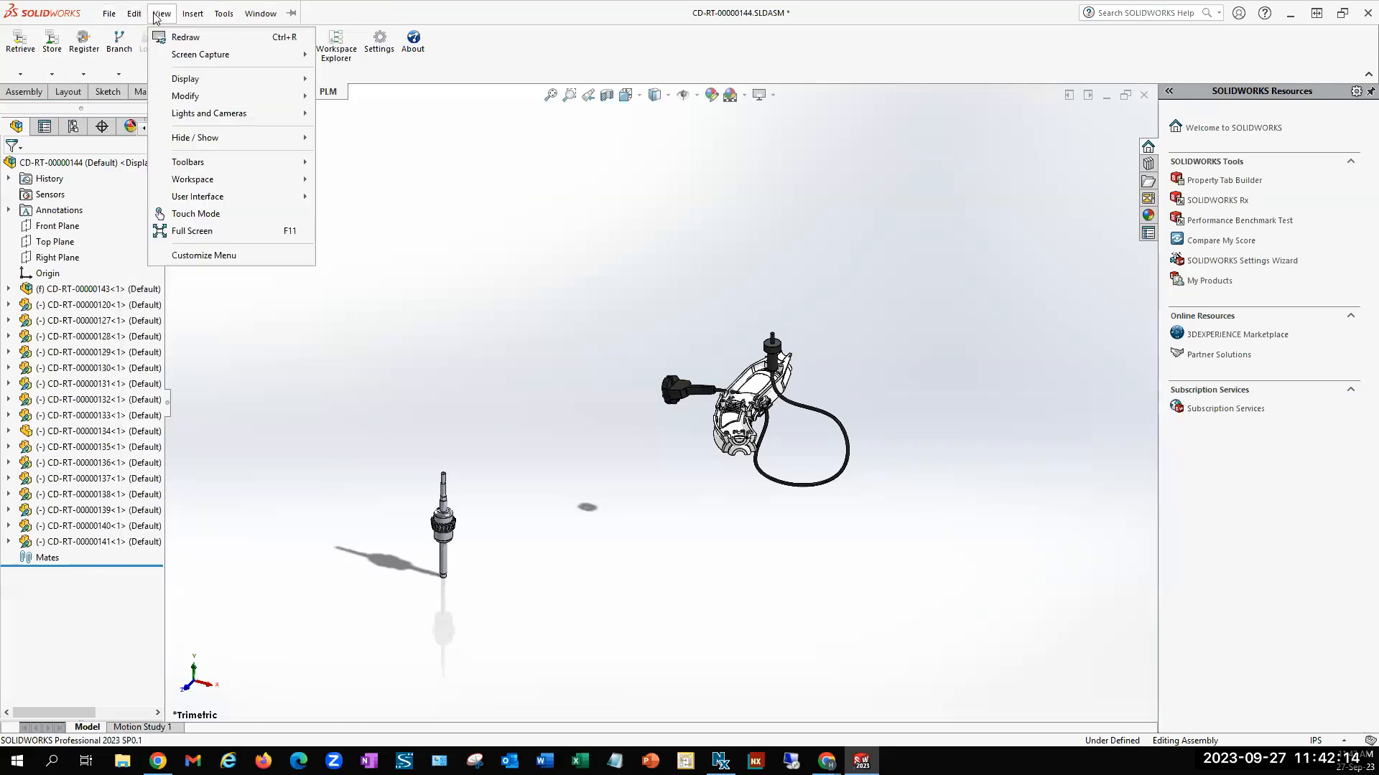
mouse_move(113, 15)
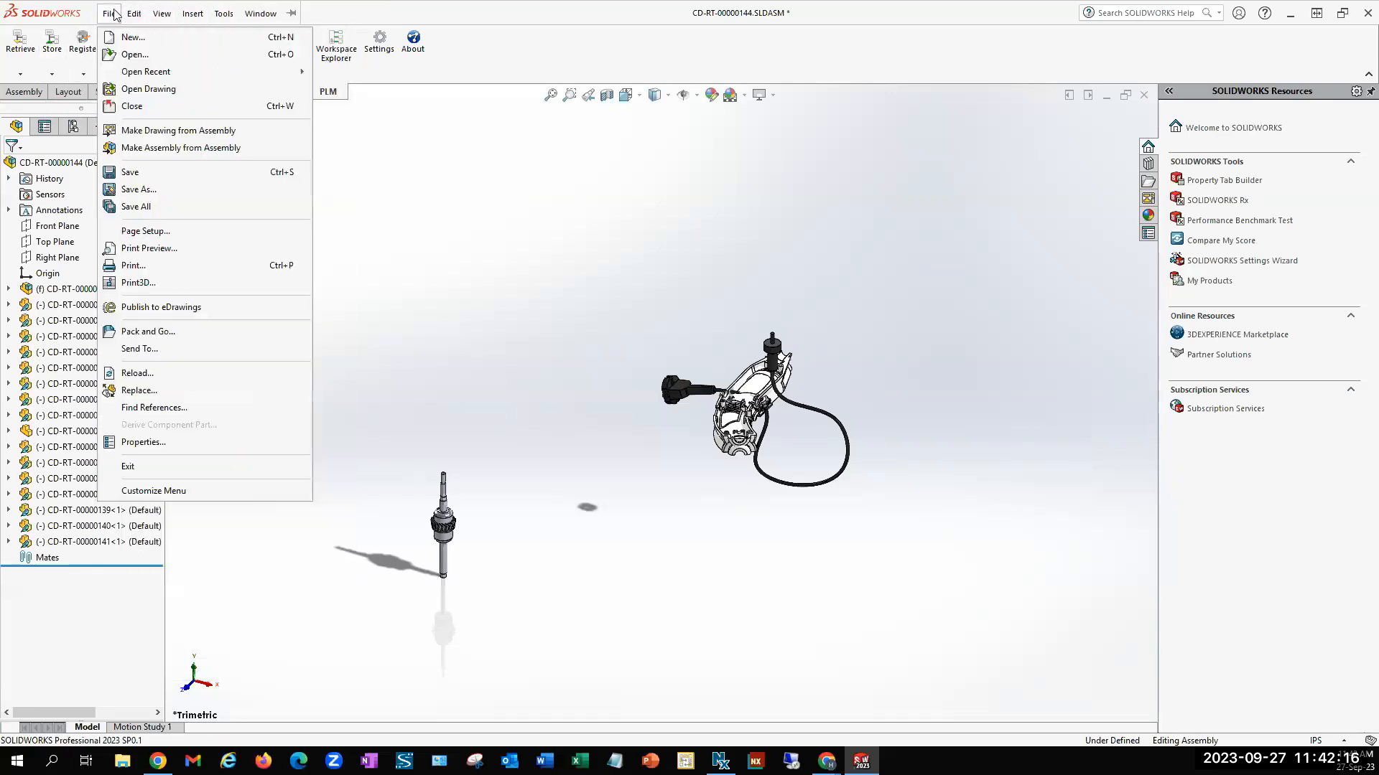
left_click(39, 92)
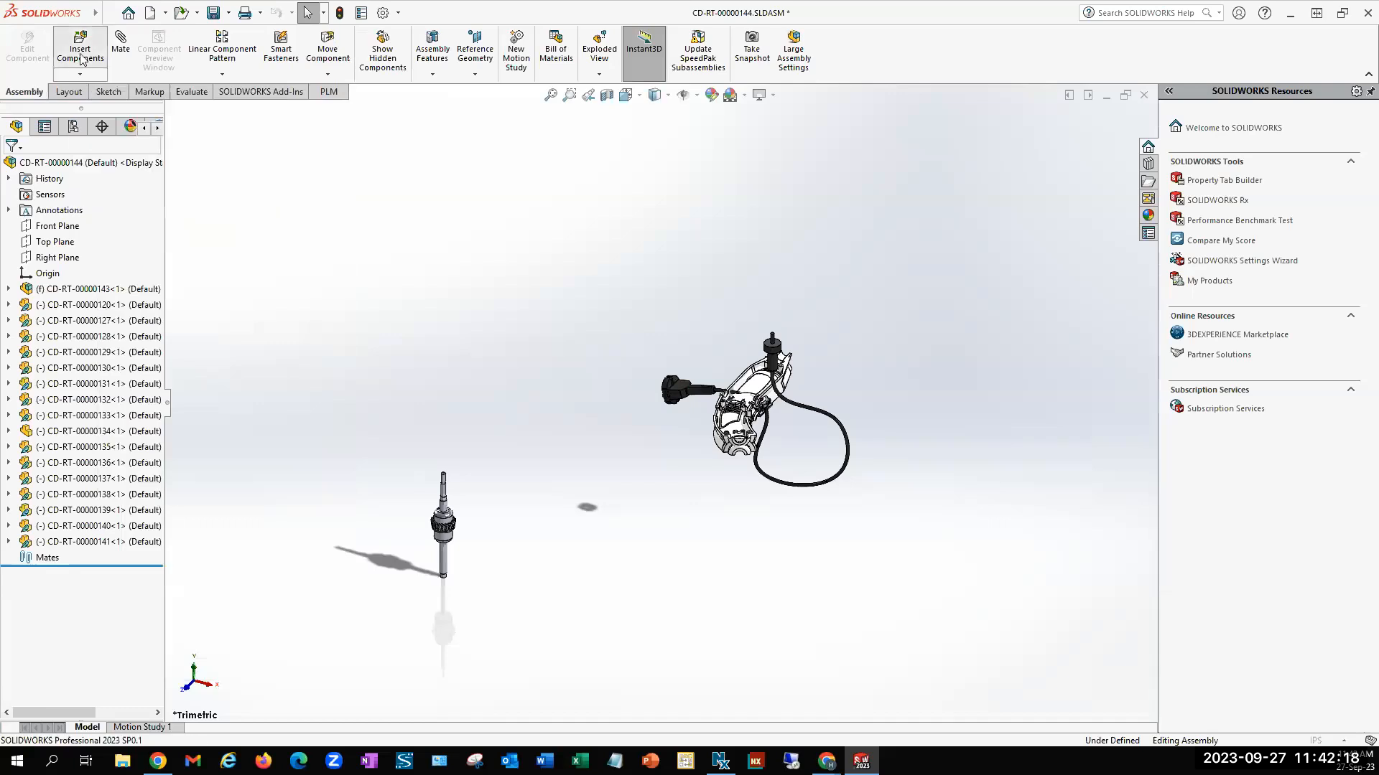
left_click(79, 50)
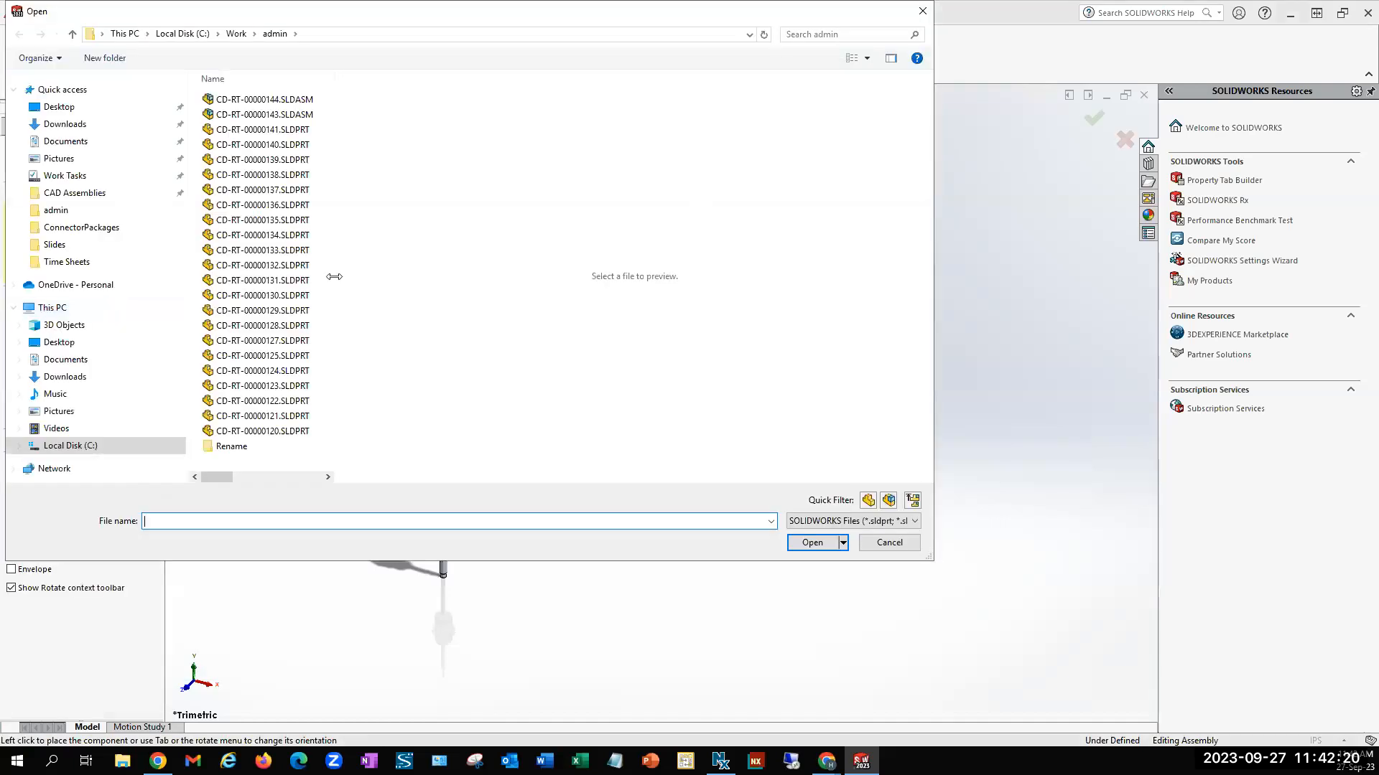
left_click_drag(586, 23, 428, 455)
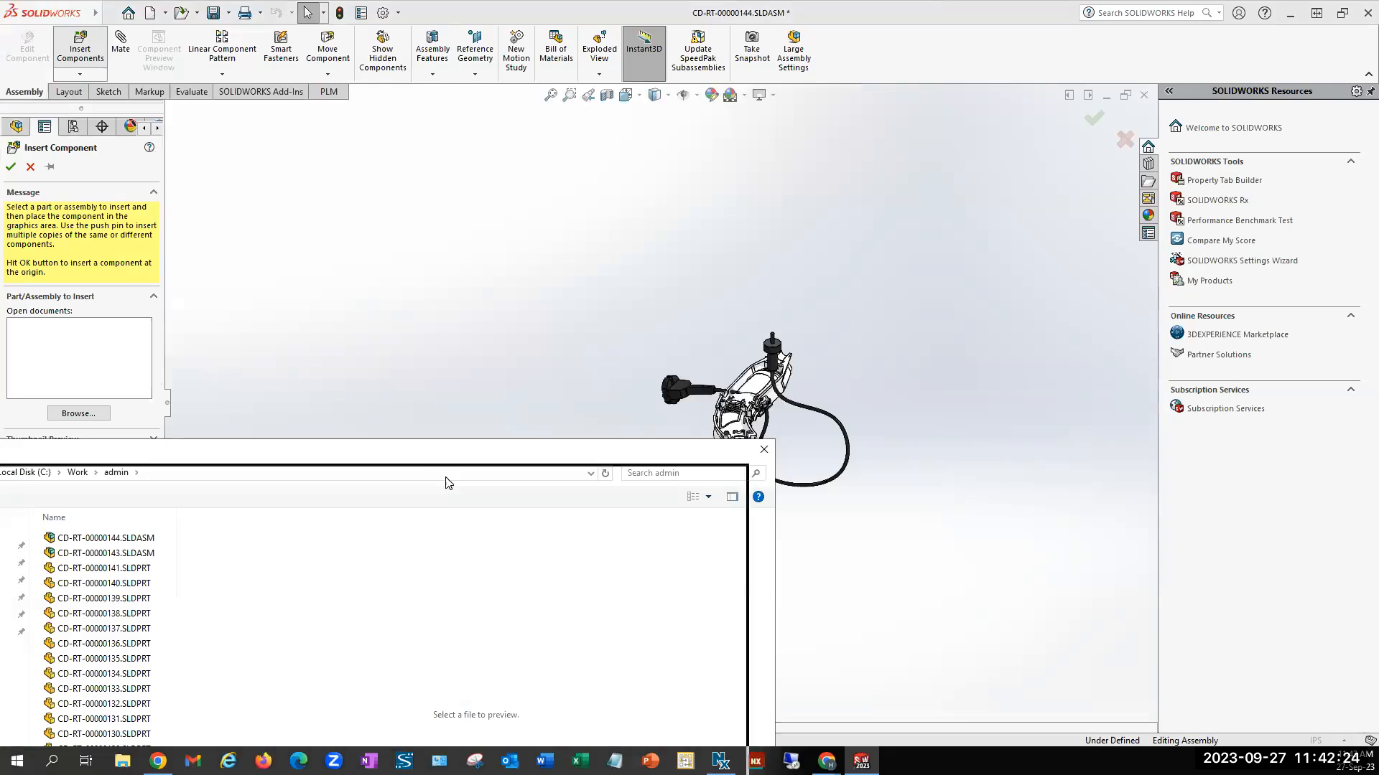
left_click_drag(474, 458, 698, 180)
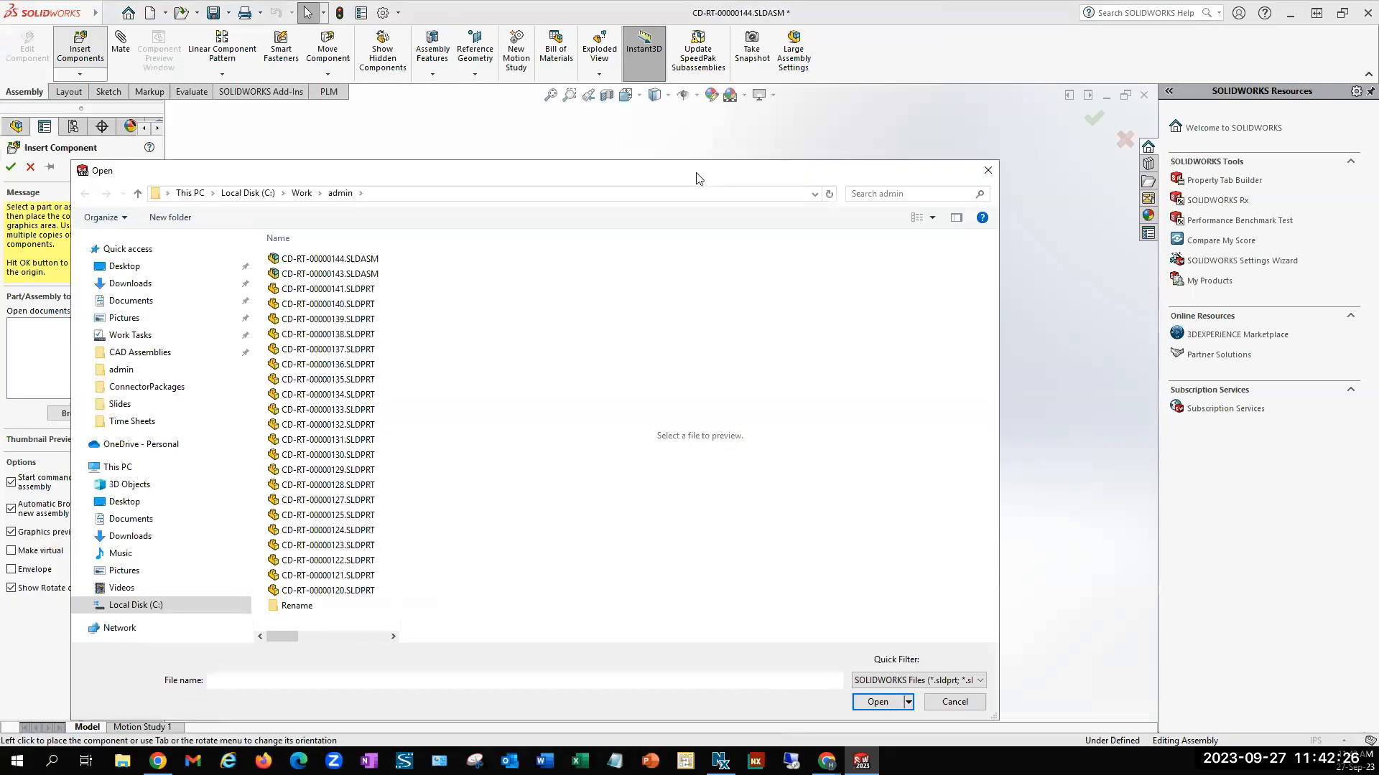
left_click(329, 258)
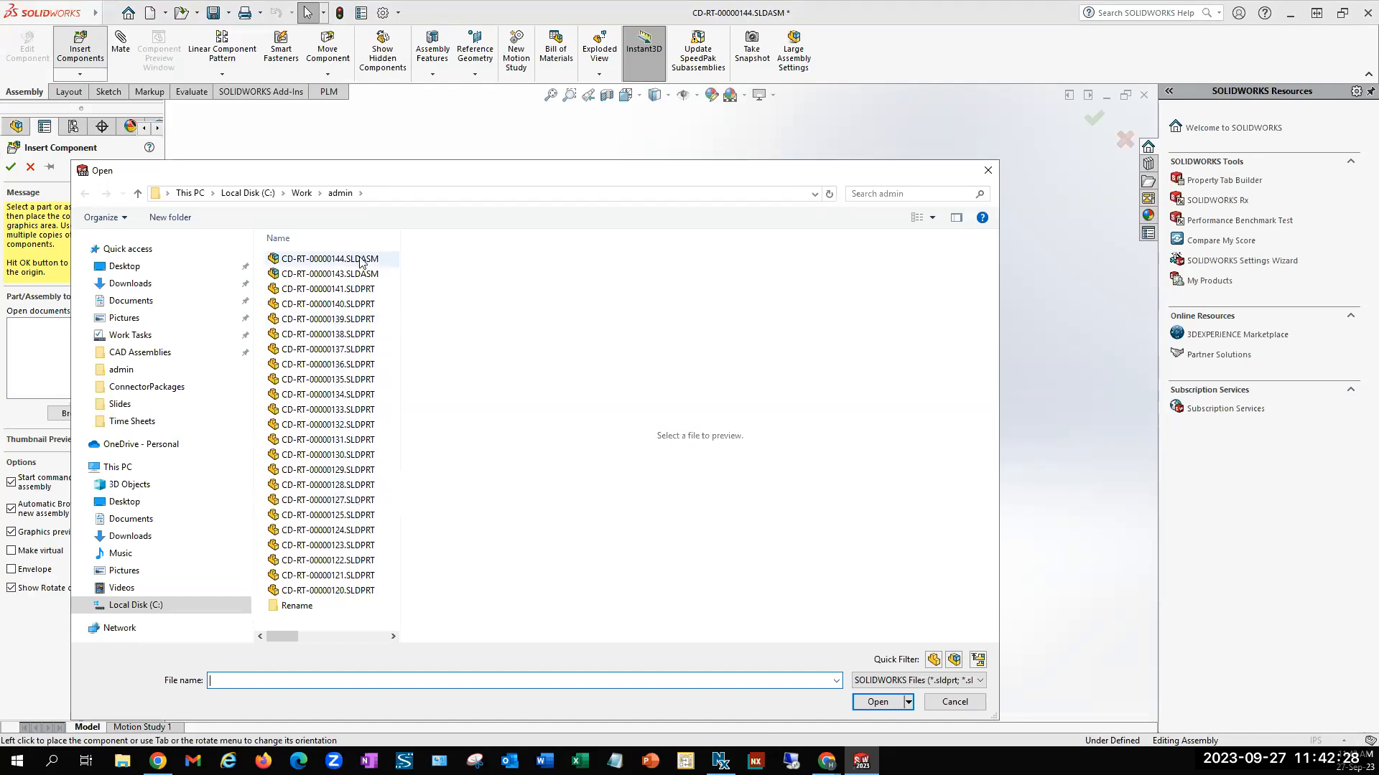
left_click_drag(694, 174, 827, 307)
left_click(1113, 191)
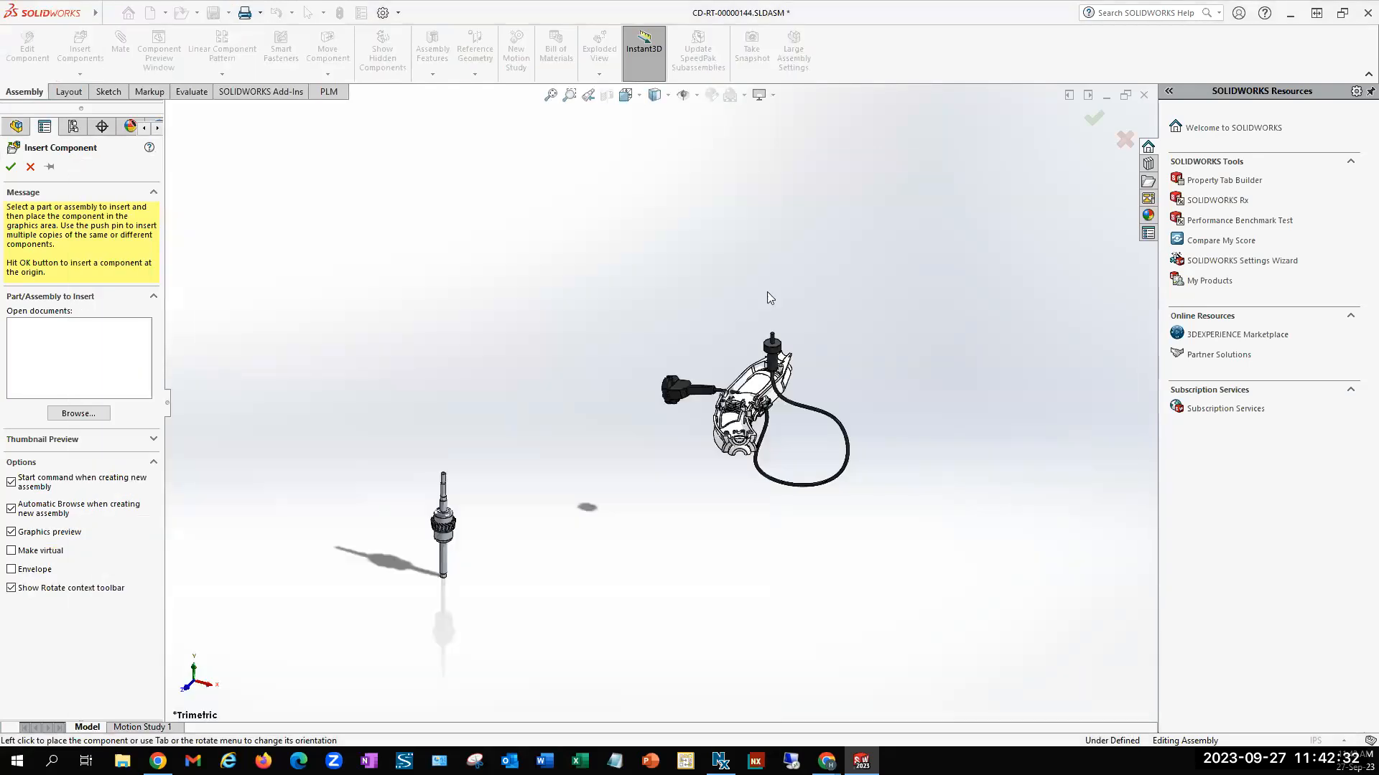
left_click(30, 167)
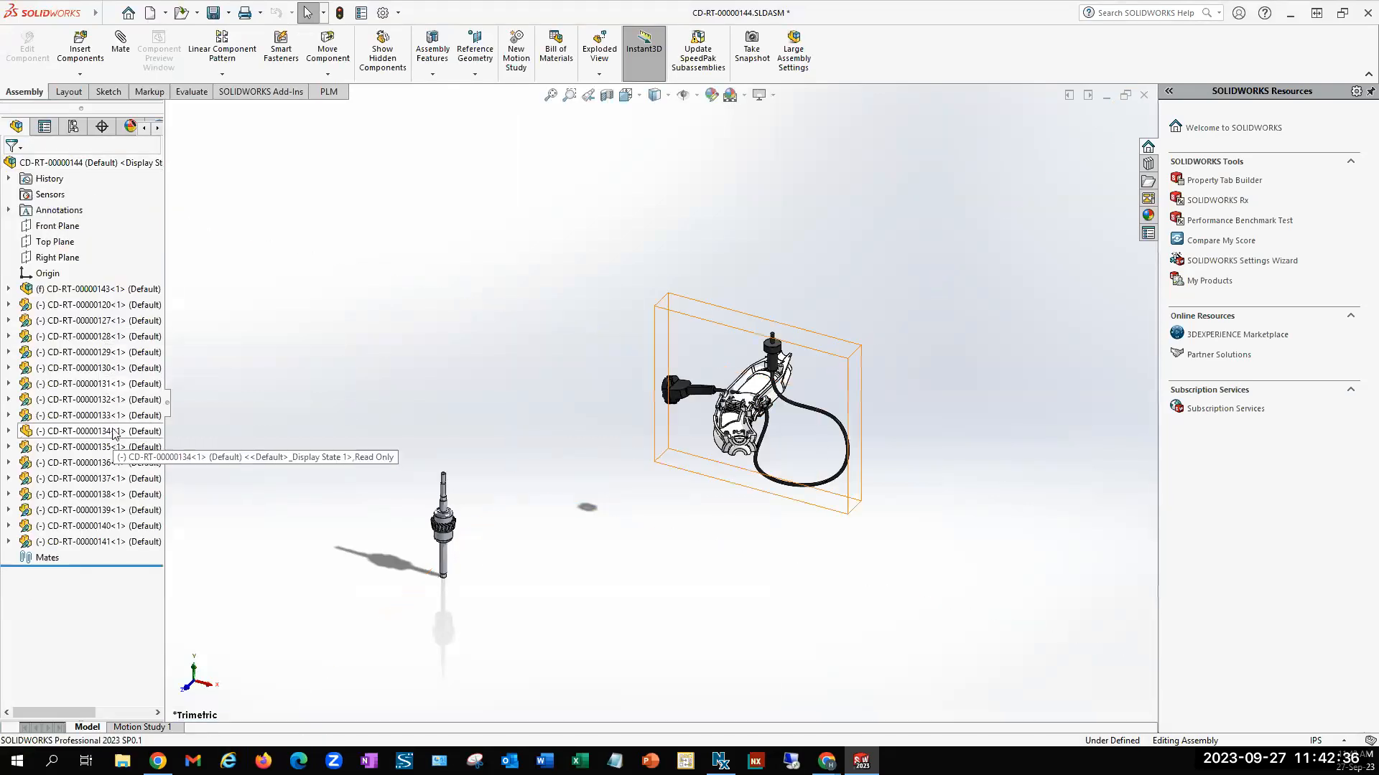
Insert the cable part CD-RT-00000134 in its cable red configuration into the assembly, just below the existing cable
left_click(80, 47)
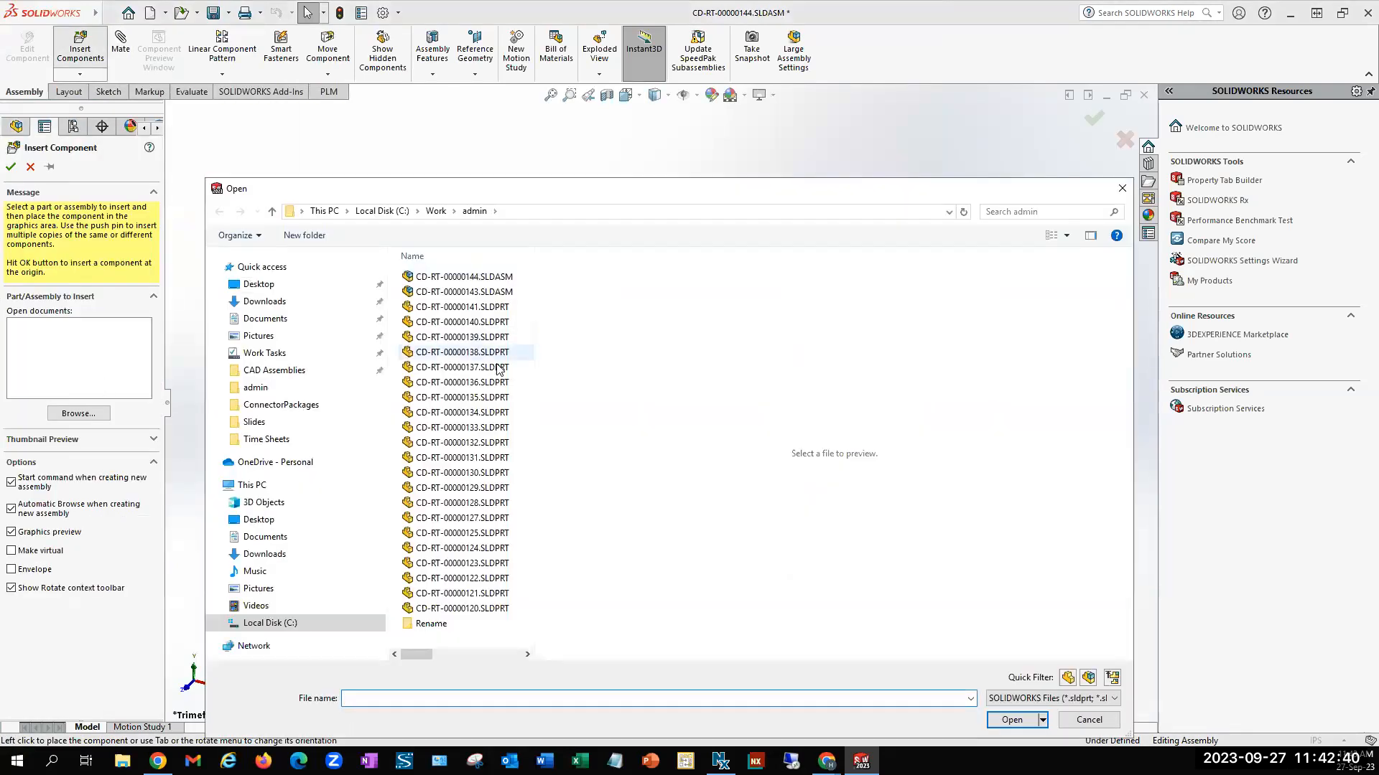
left_click(501, 420)
left_click(1006, 721)
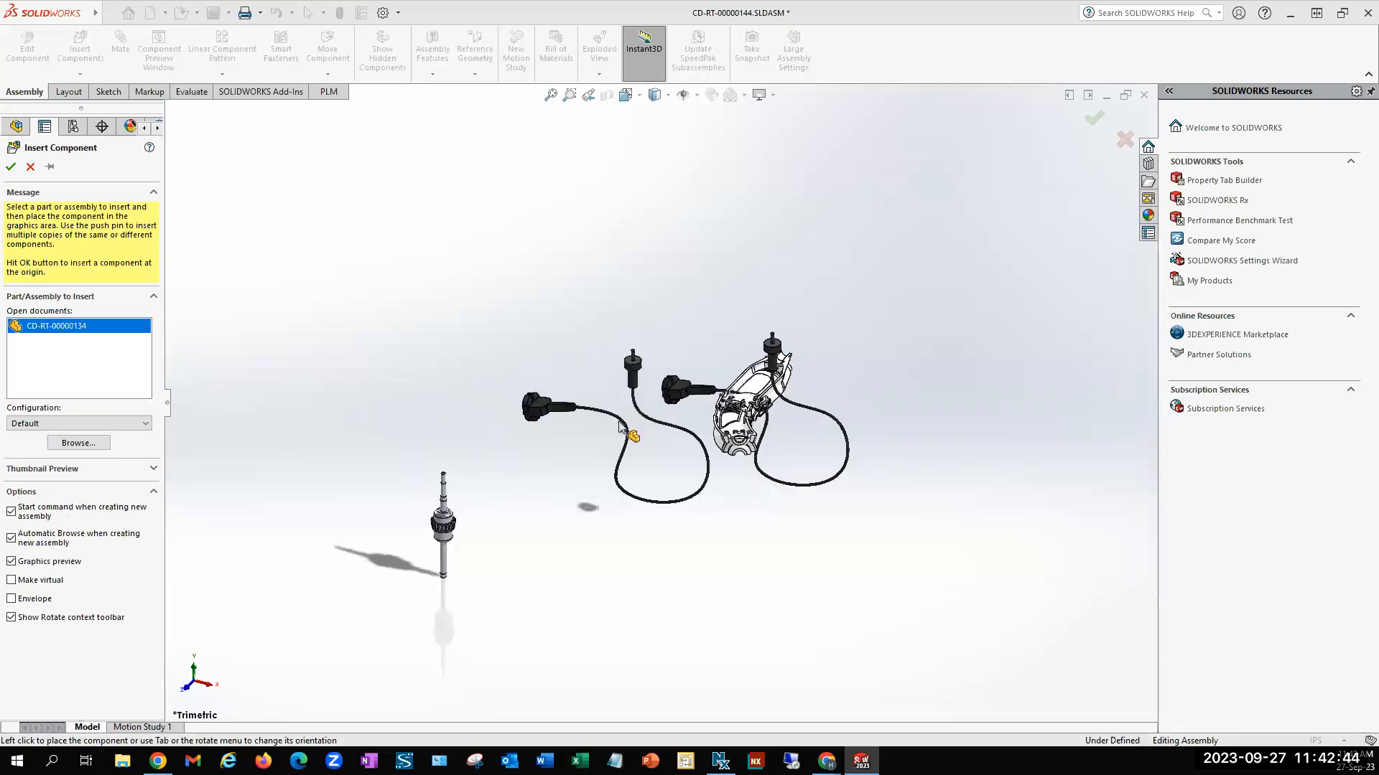
left_click(103, 424)
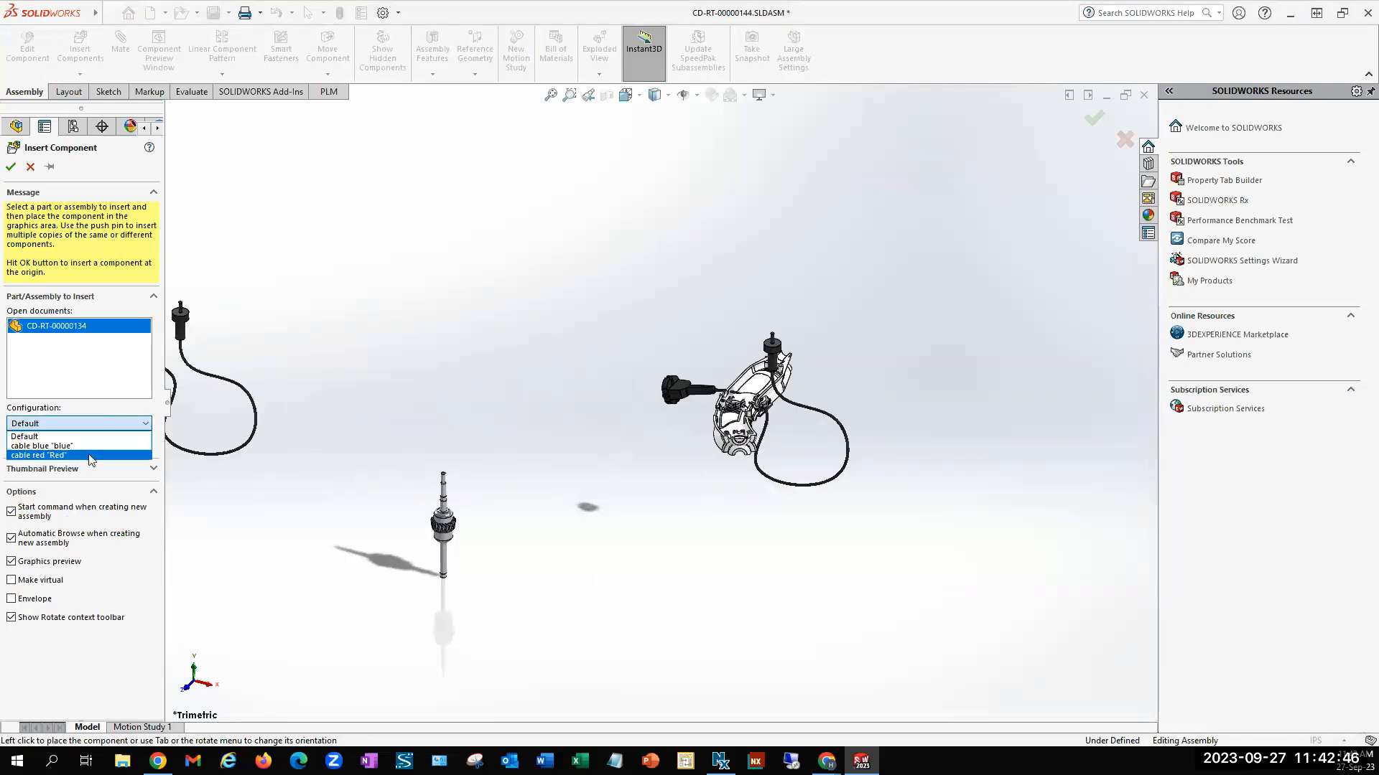
left_click(90, 452)
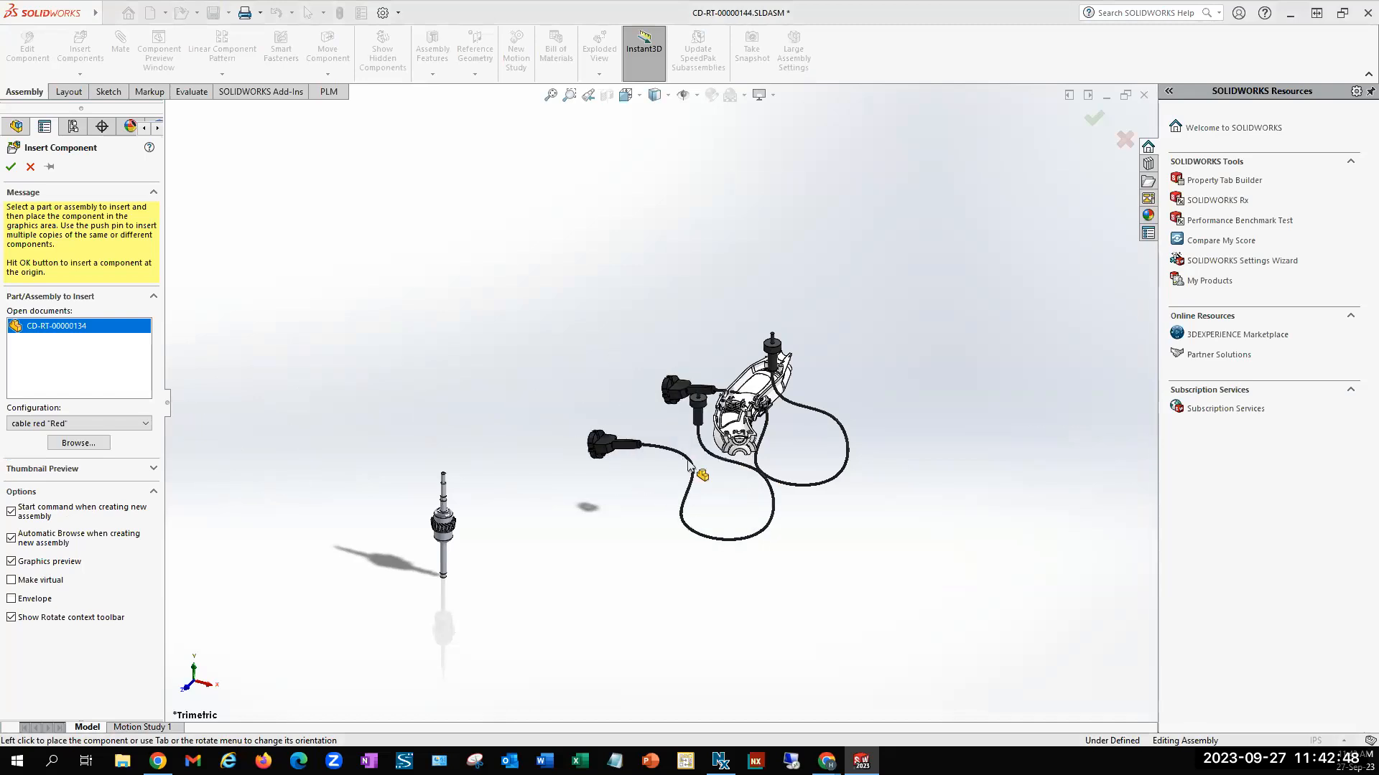
left_click(726, 494)
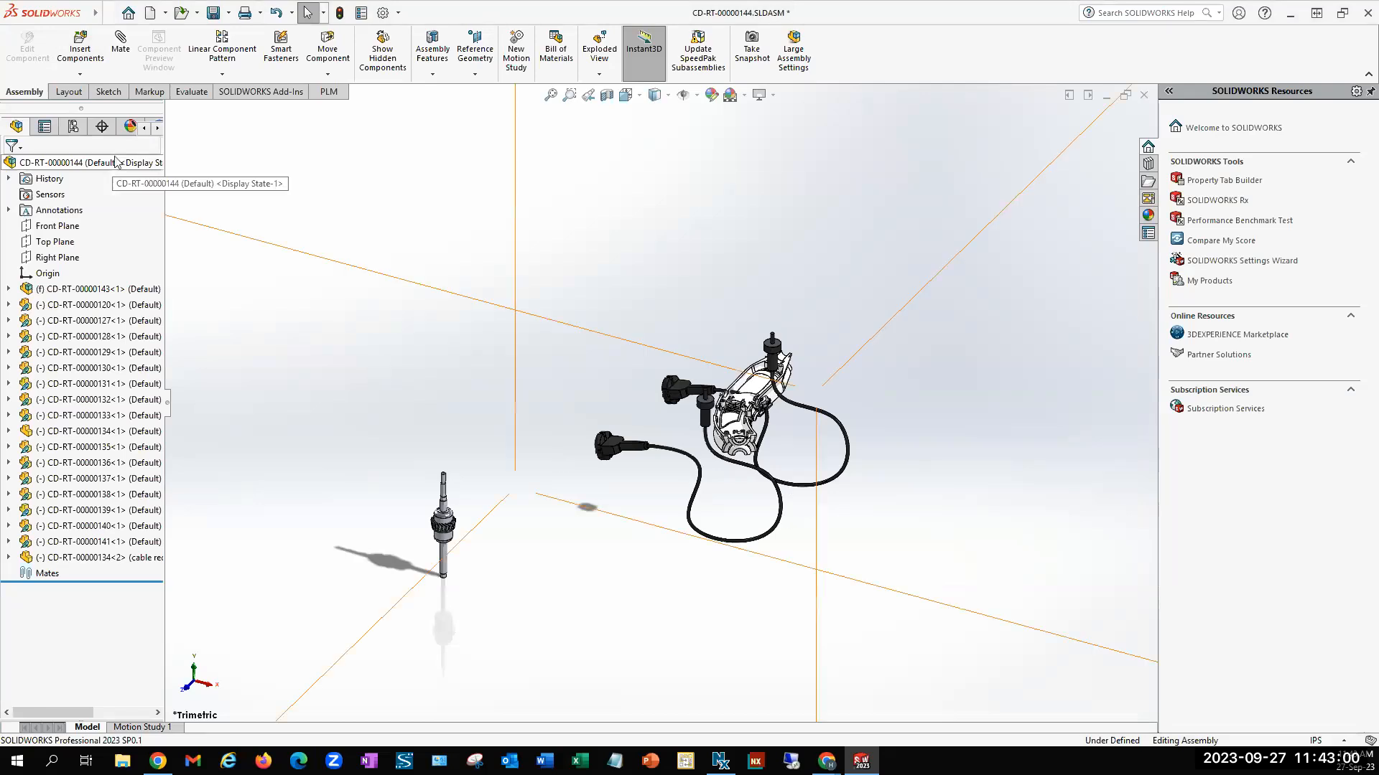
Store the assembly CD-RT-00000144 in the PLM together with its BOM, checking the cable's summed quantity first
left_click(328, 93)
left_click(51, 42)
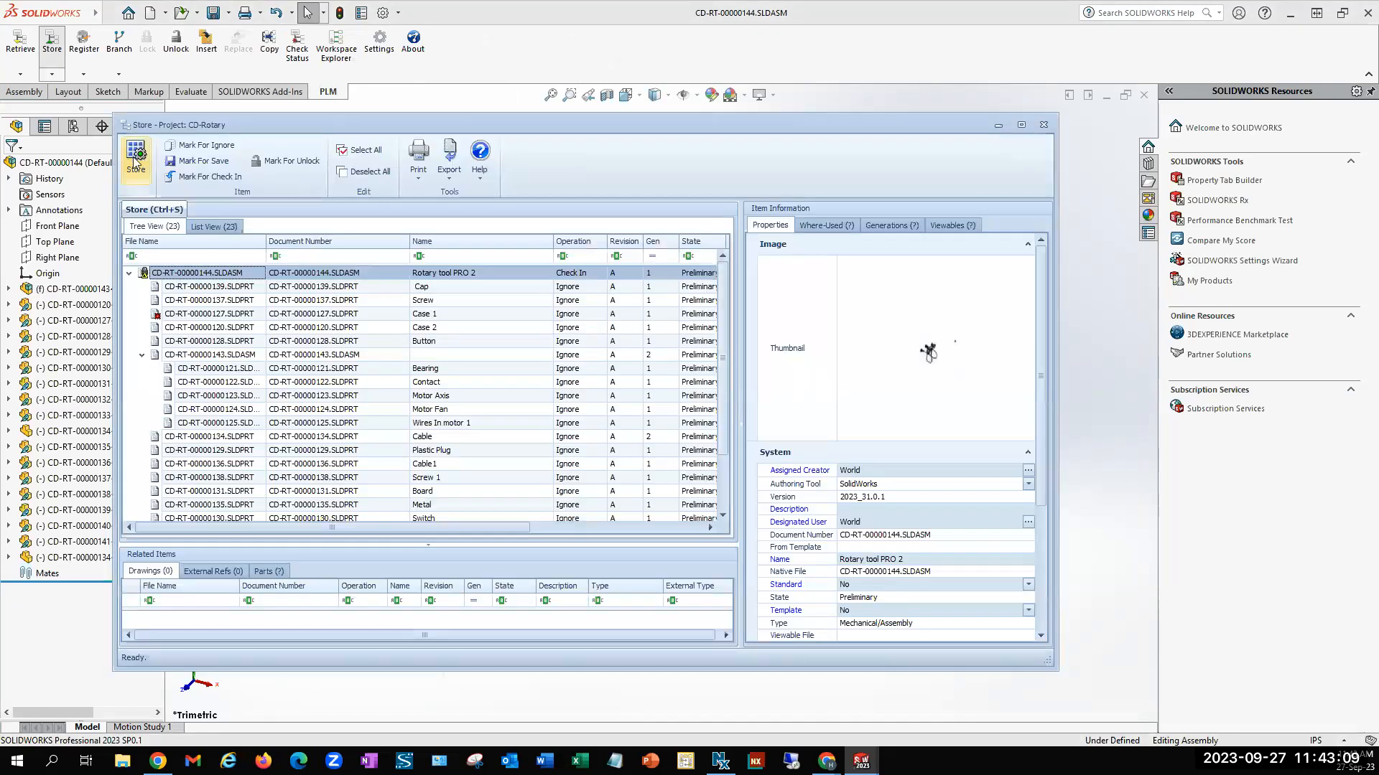
left_click(136, 159)
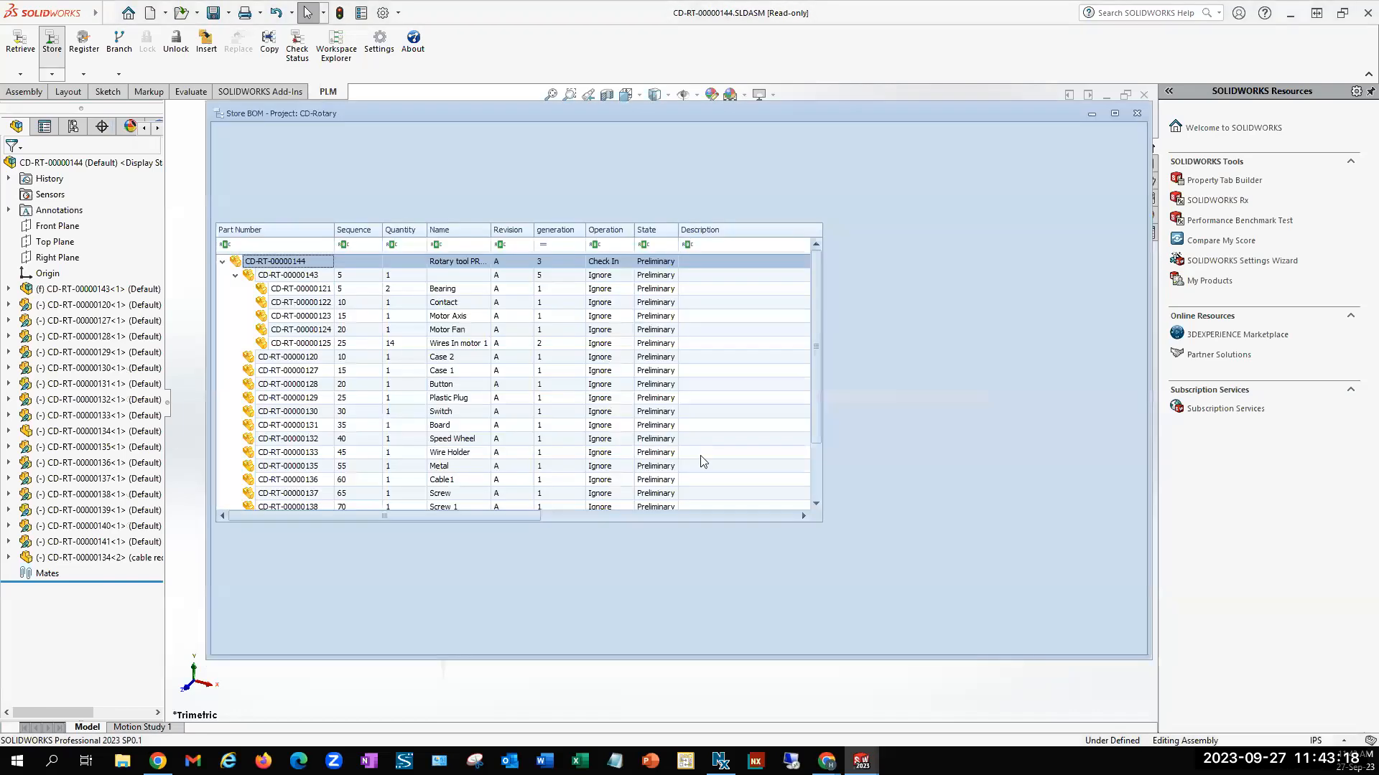
left_click_drag(819, 331, 817, 413)
left_click(402, 495)
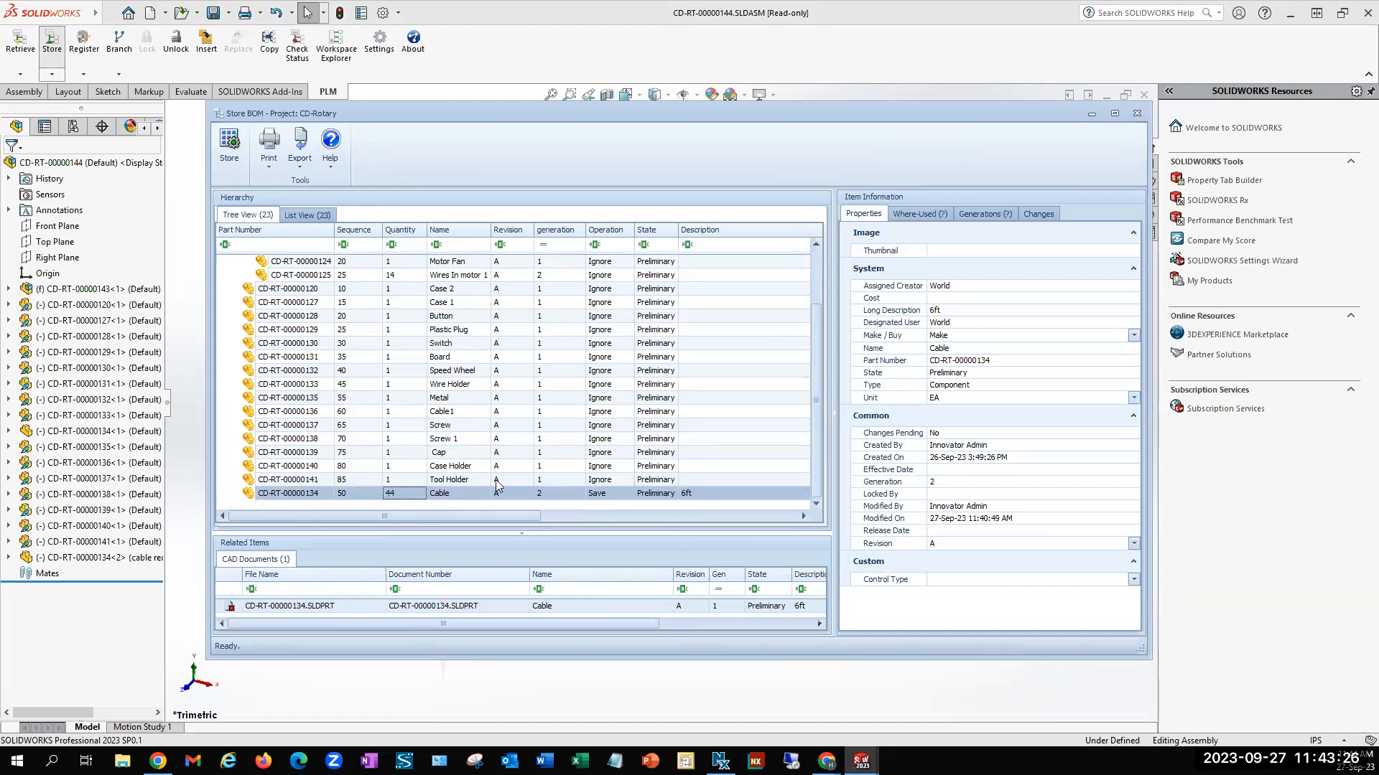
left_click(230, 148)
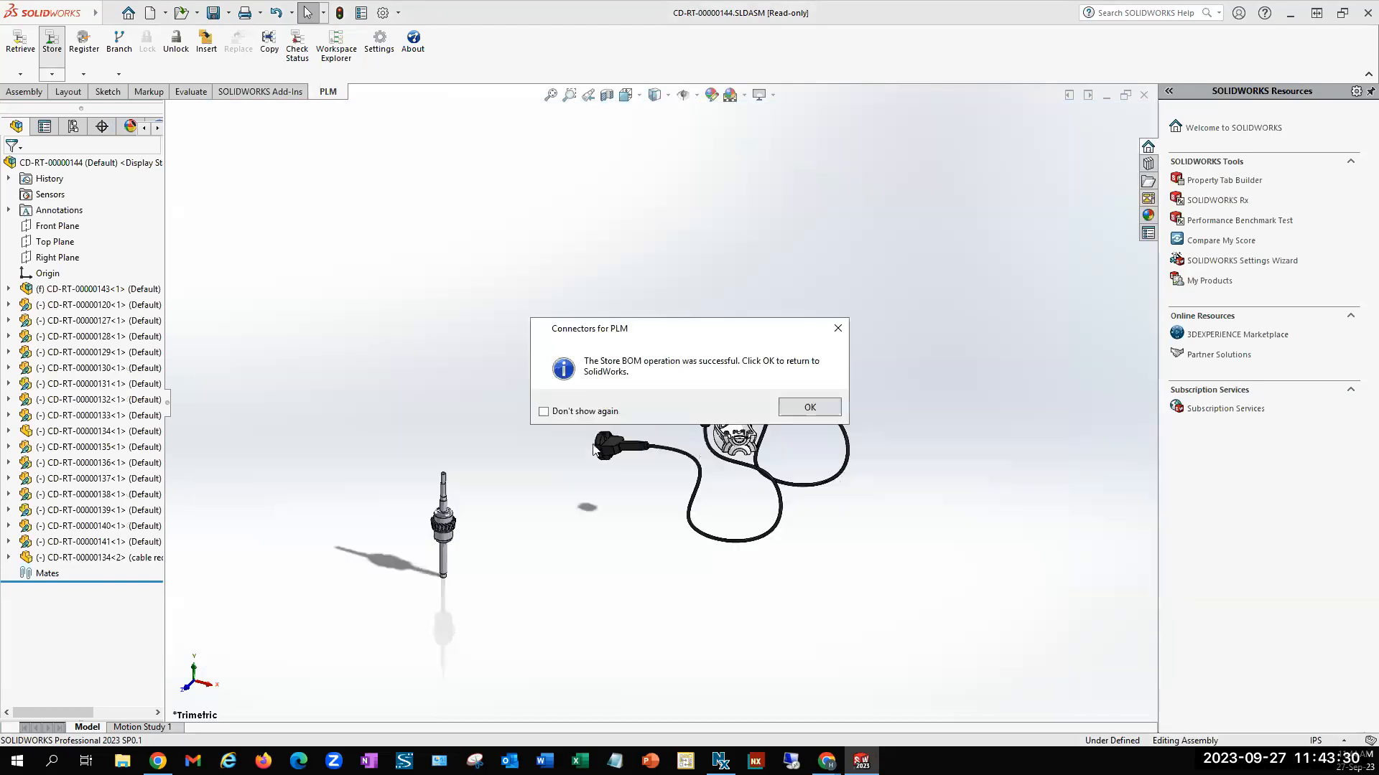
left_click(806, 413)
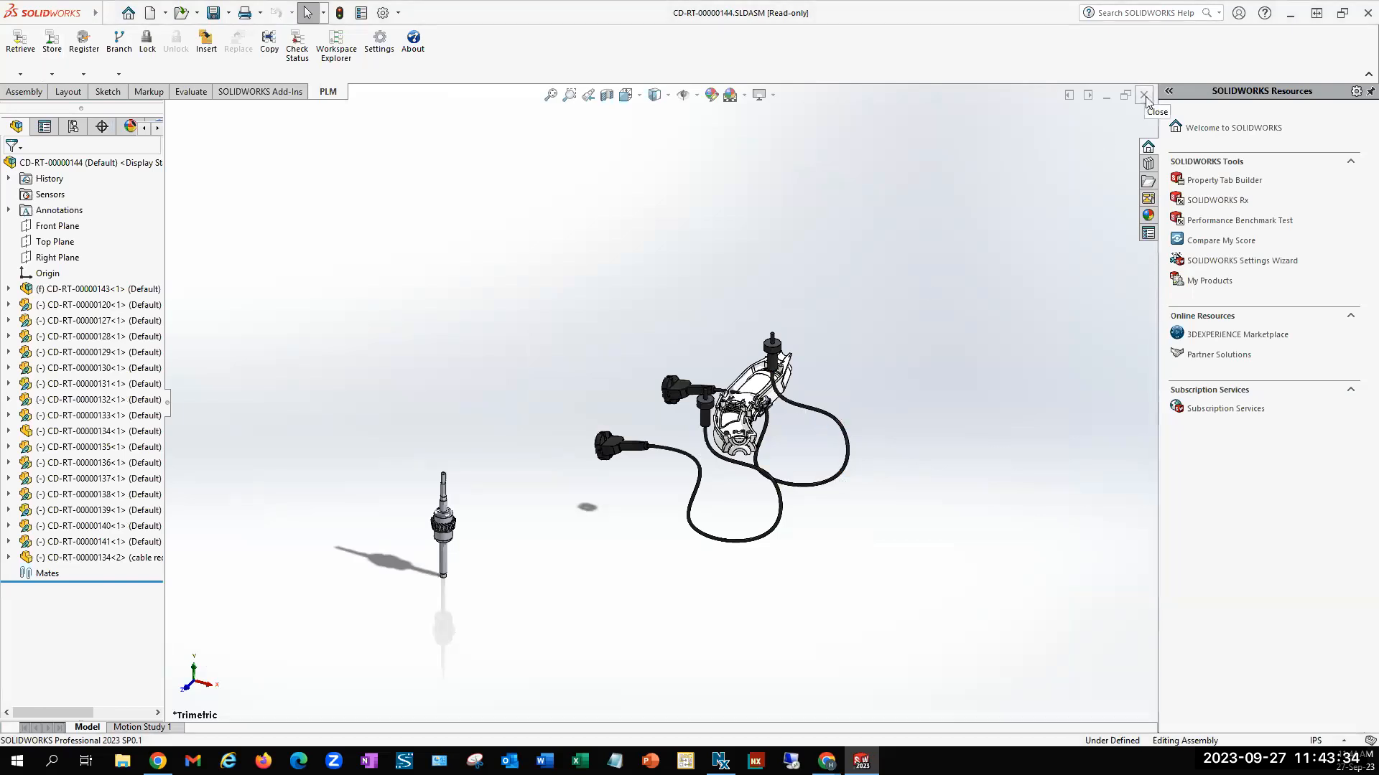
Switch to Aras Innovator, refresh part CD-RT-00000144, and examine the cable's BOM quantity and the BOM of CD-RT-00000143
mouse_move(826, 762)
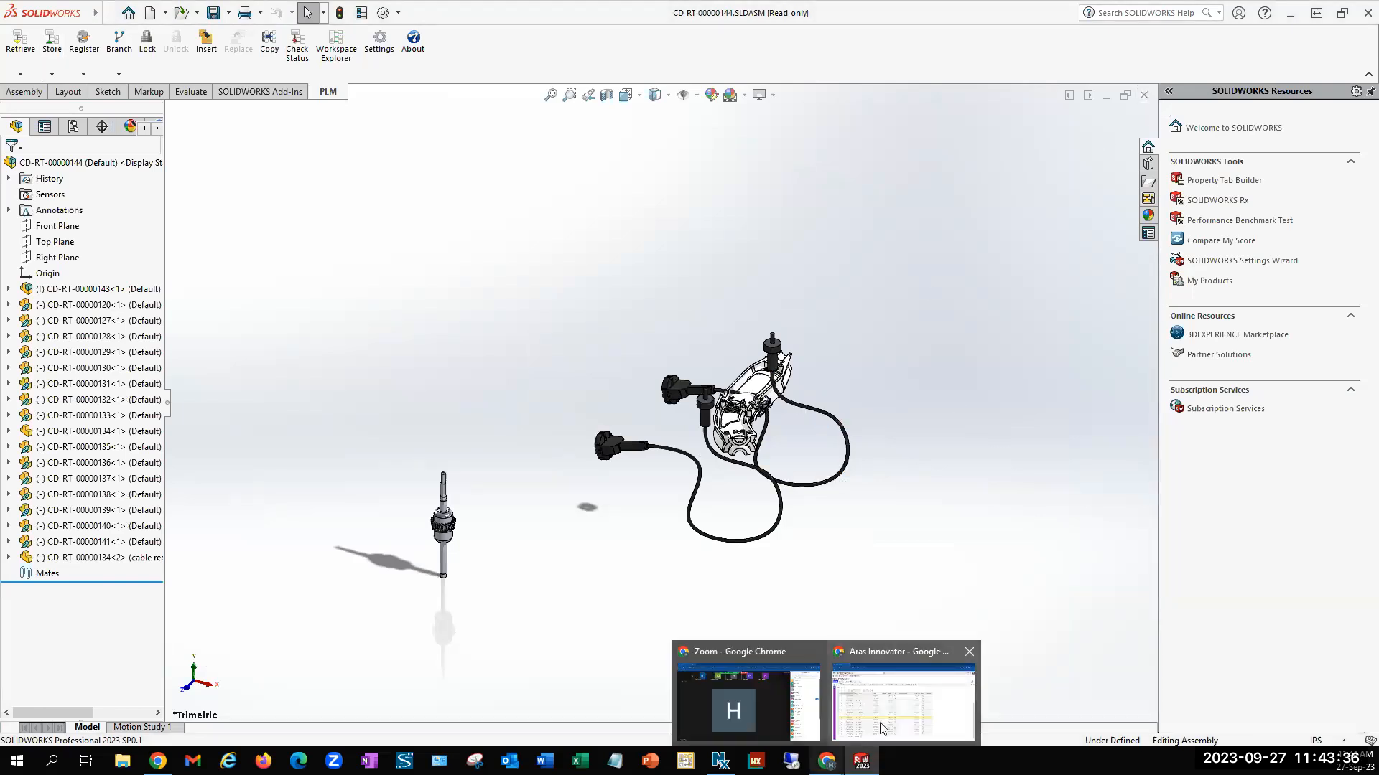
left_click(883, 725)
left_click(72, 177)
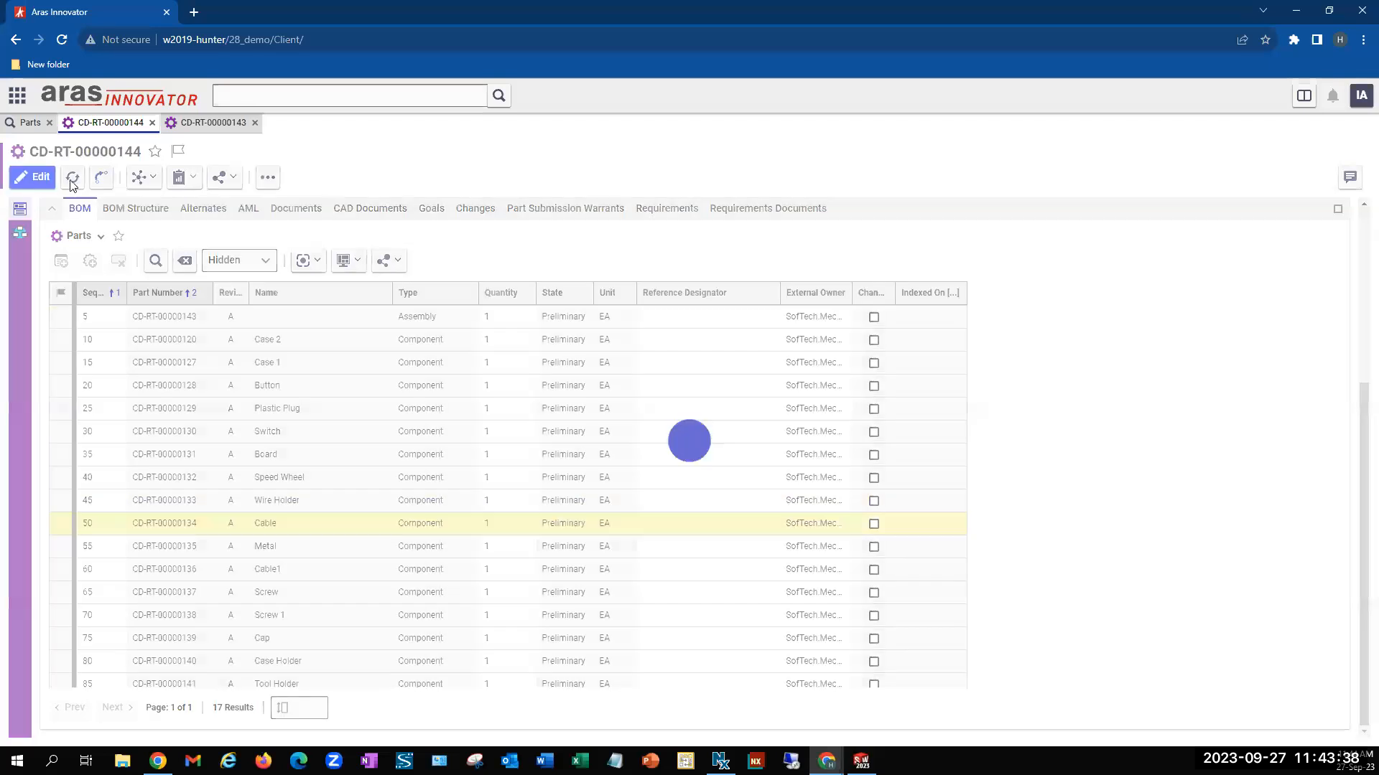
left_click(503, 525)
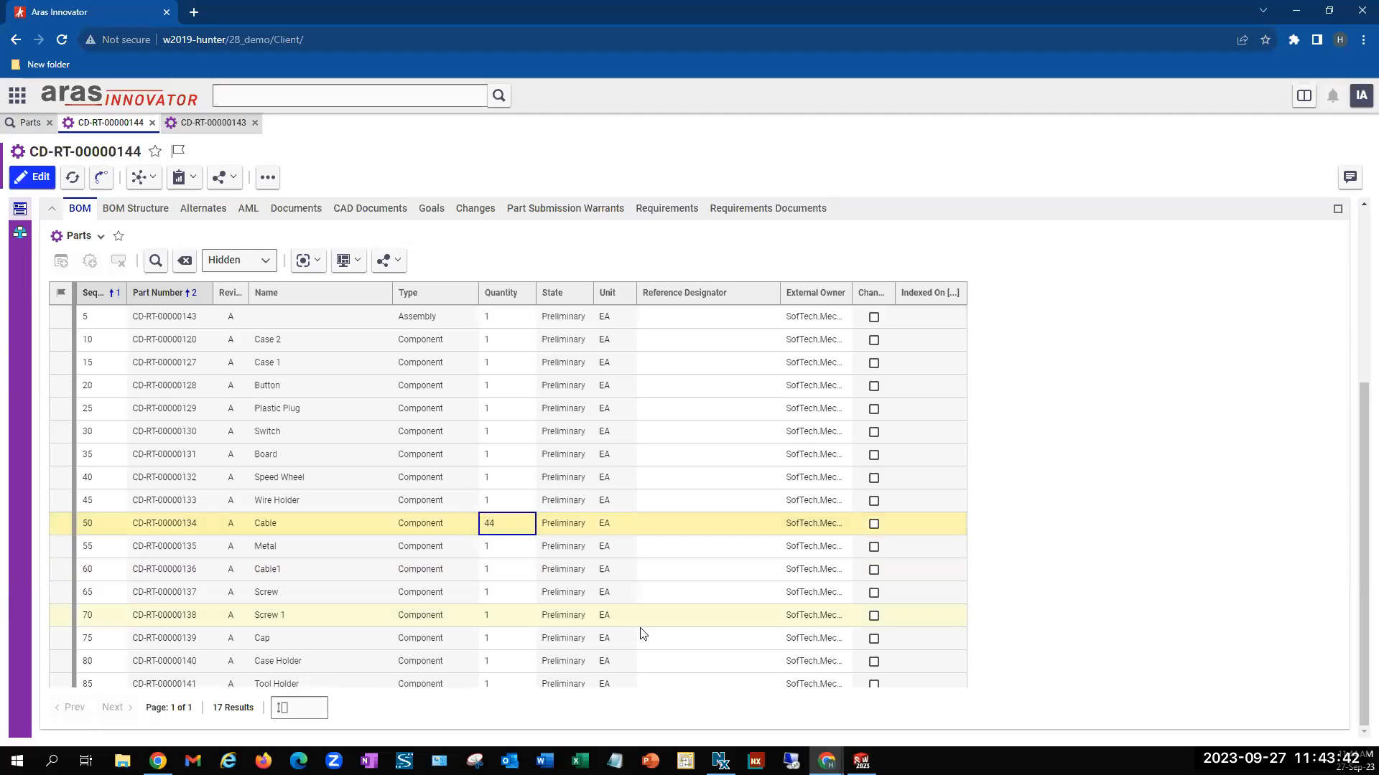
scroll(643, 633, "up", 3)
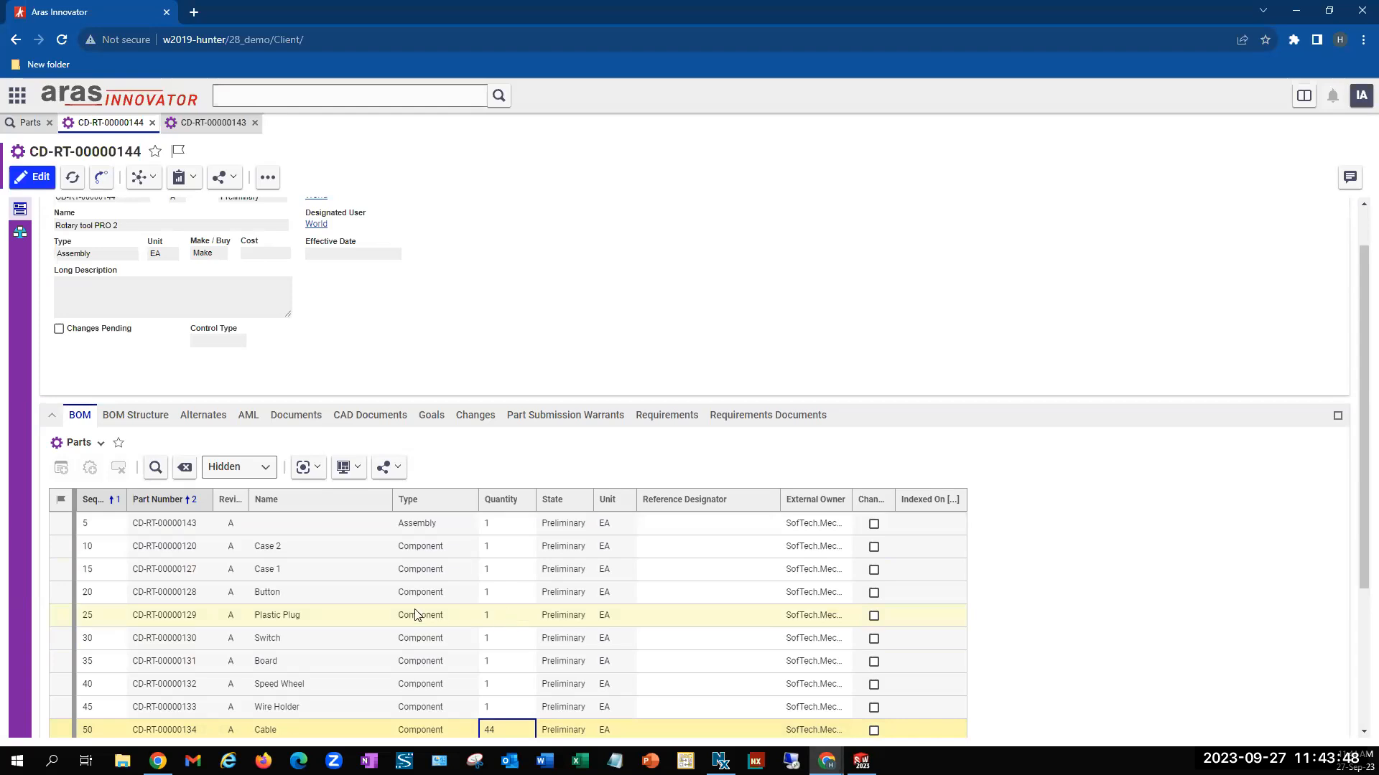
scroll(537, 624, "up", 1)
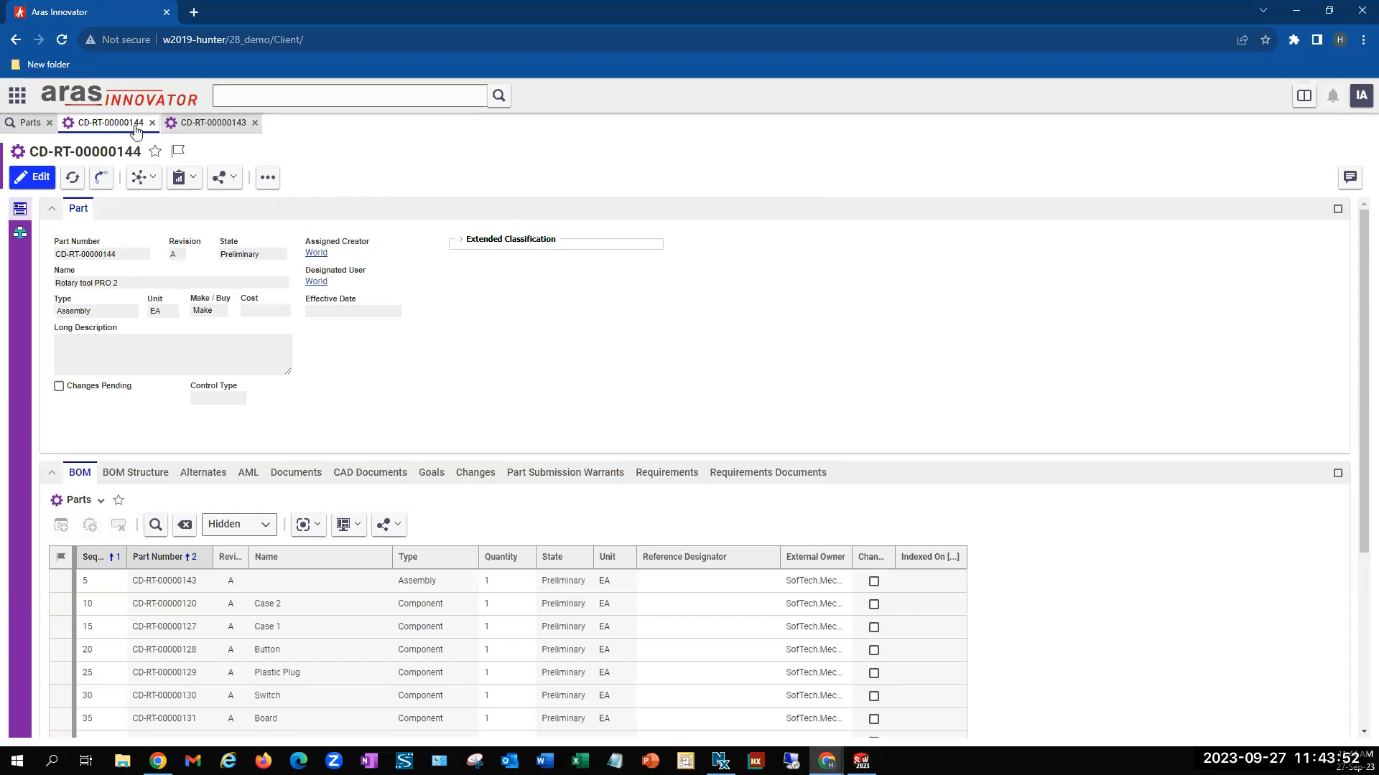
left_click(214, 123)
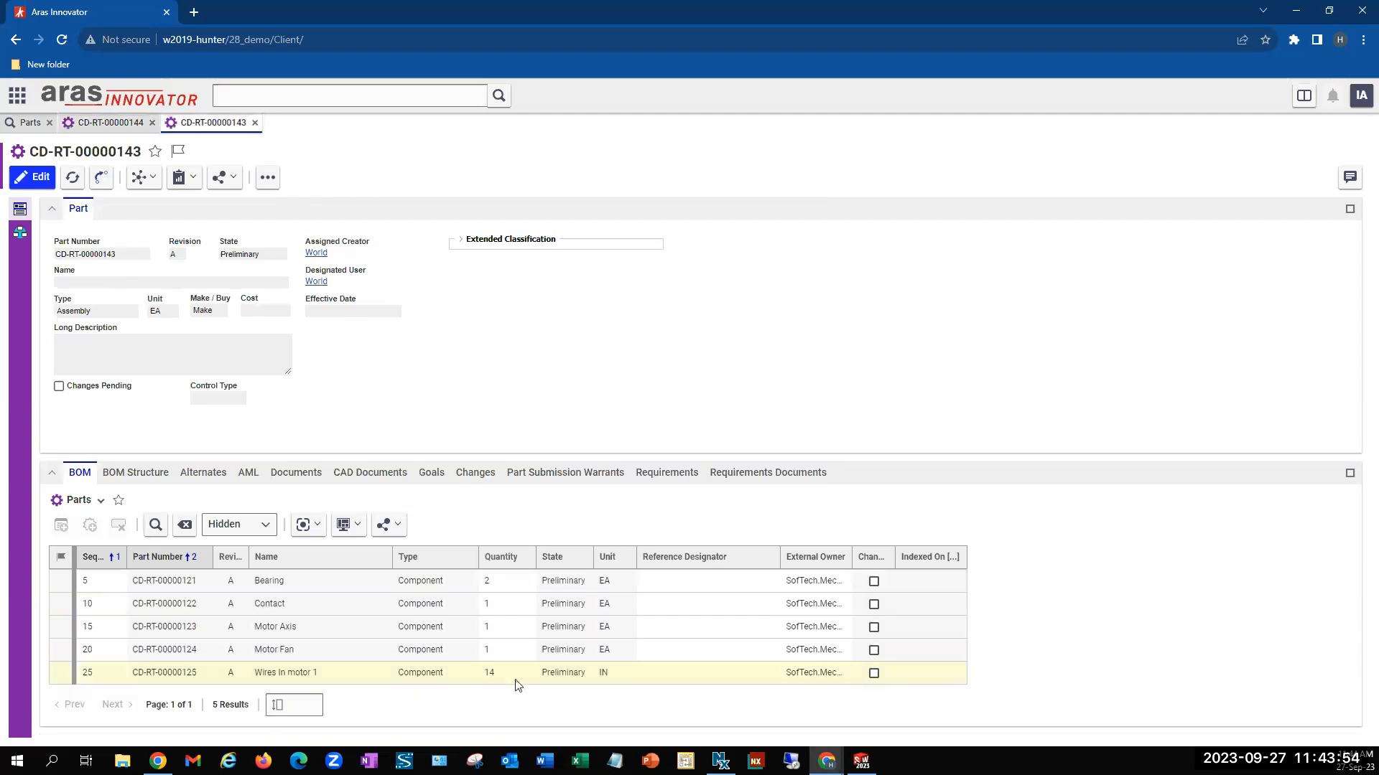
left_click(107, 124)
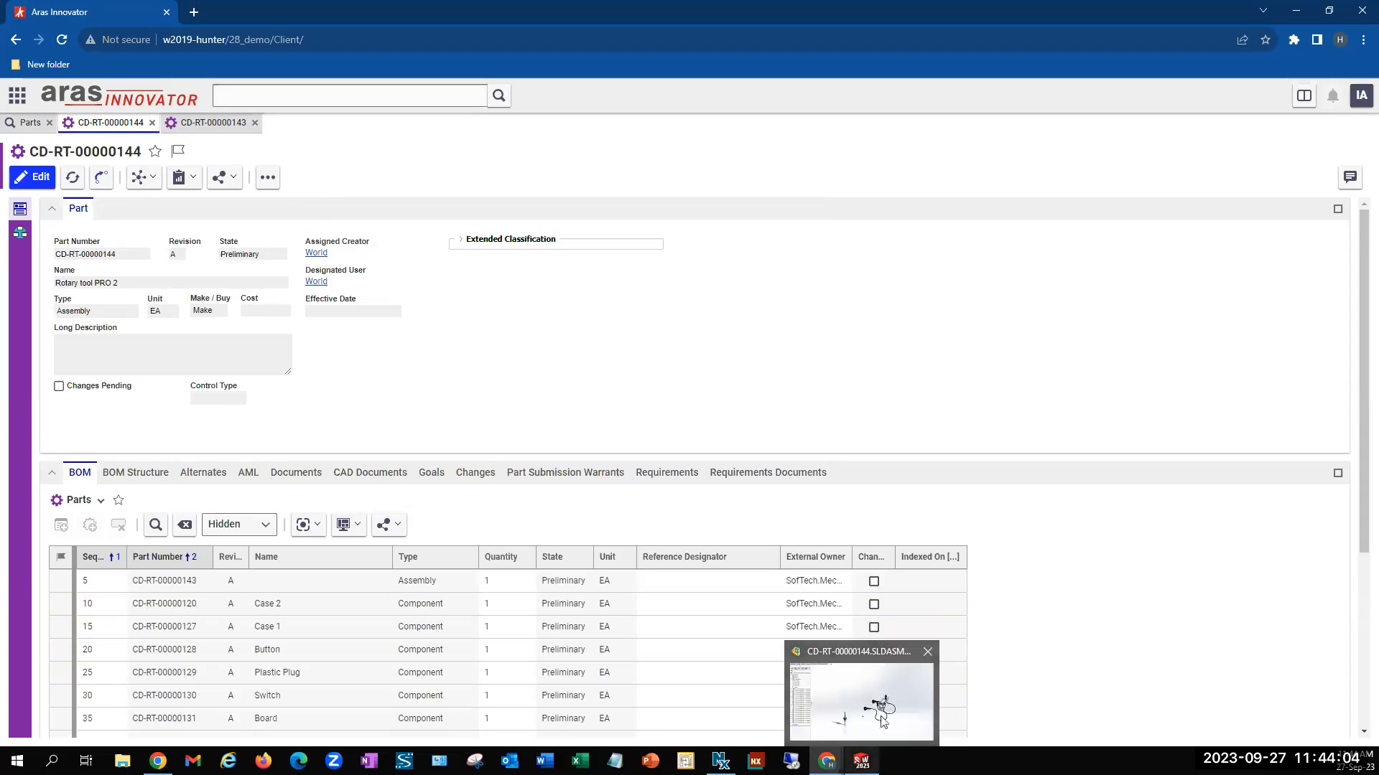
Switch back to SOLIDWORKS and change the current PLM project to PROD-Rotary
left_click(862, 761)
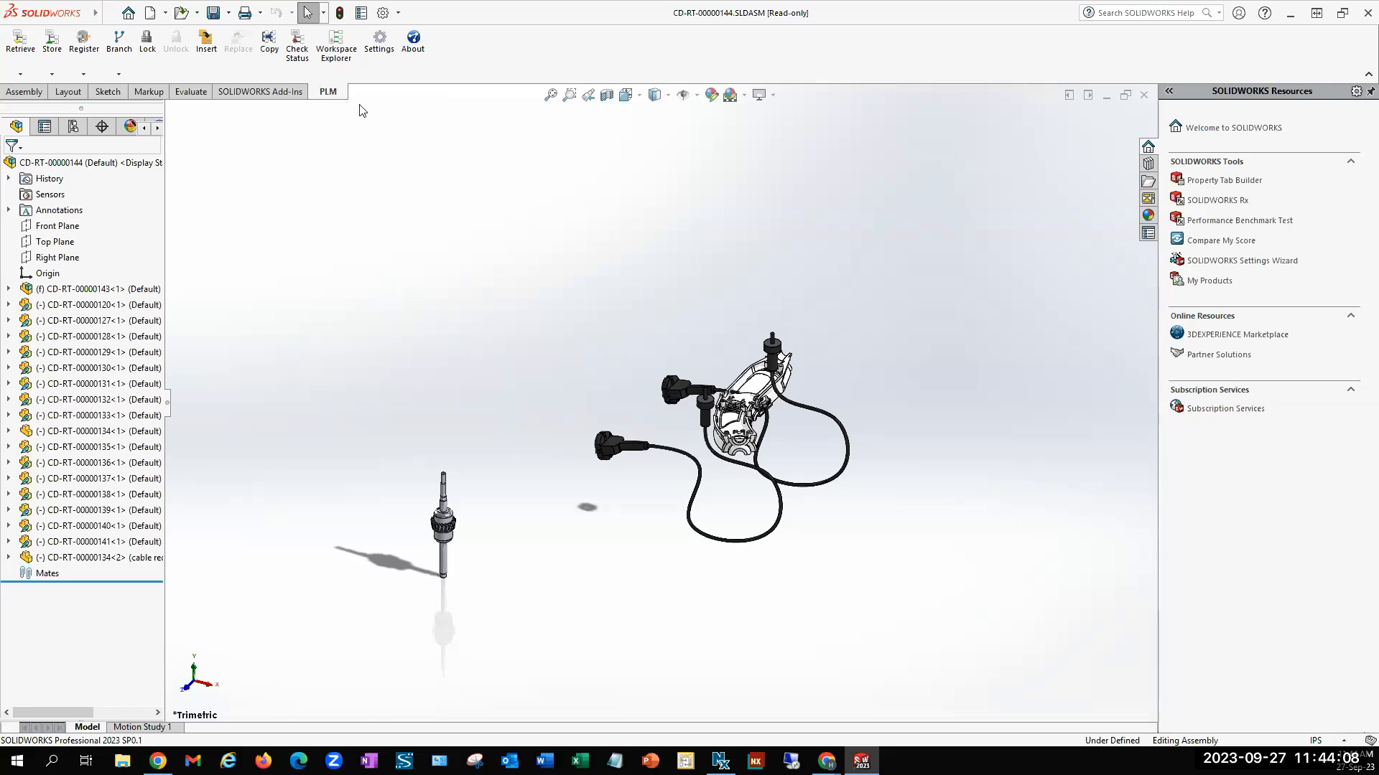
left_click(386, 70)
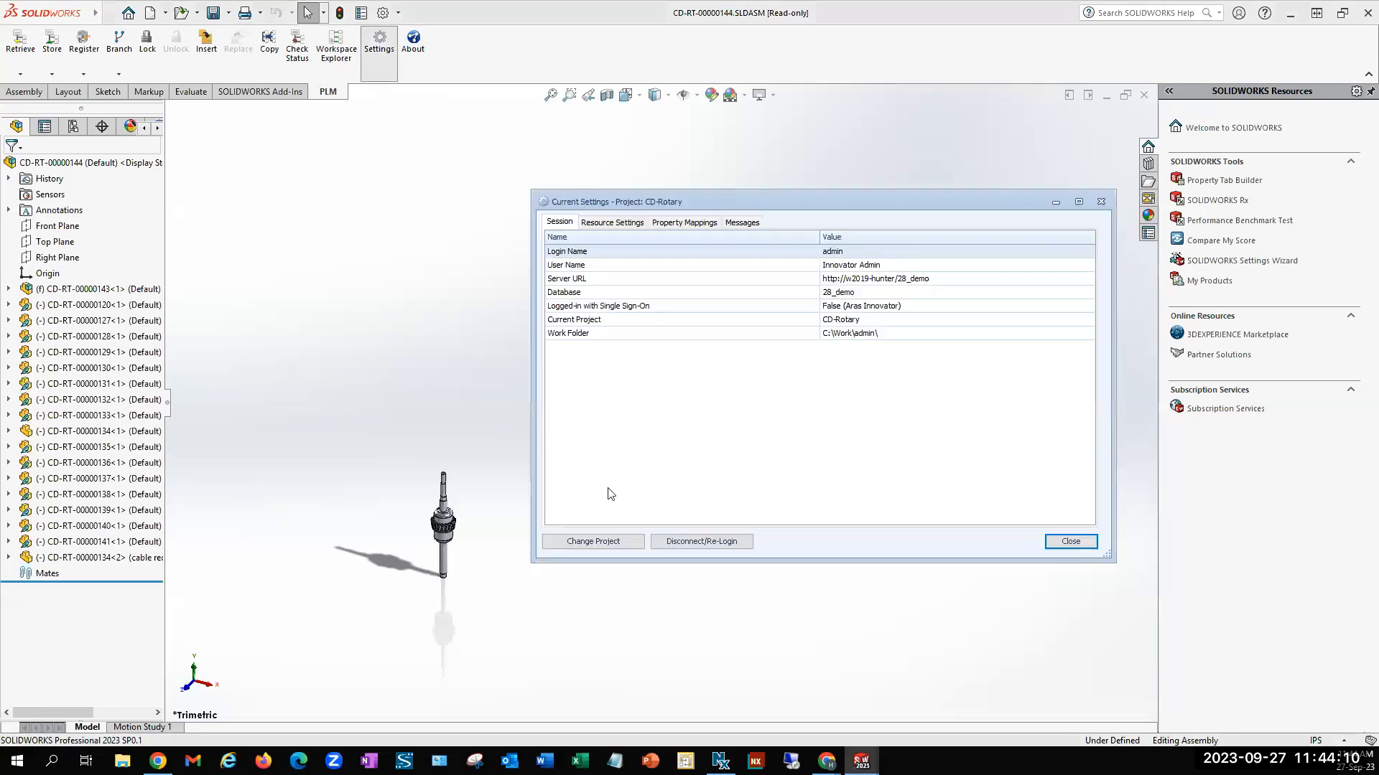
left_click(593, 541)
left_click(739, 369)
left_click(707, 397)
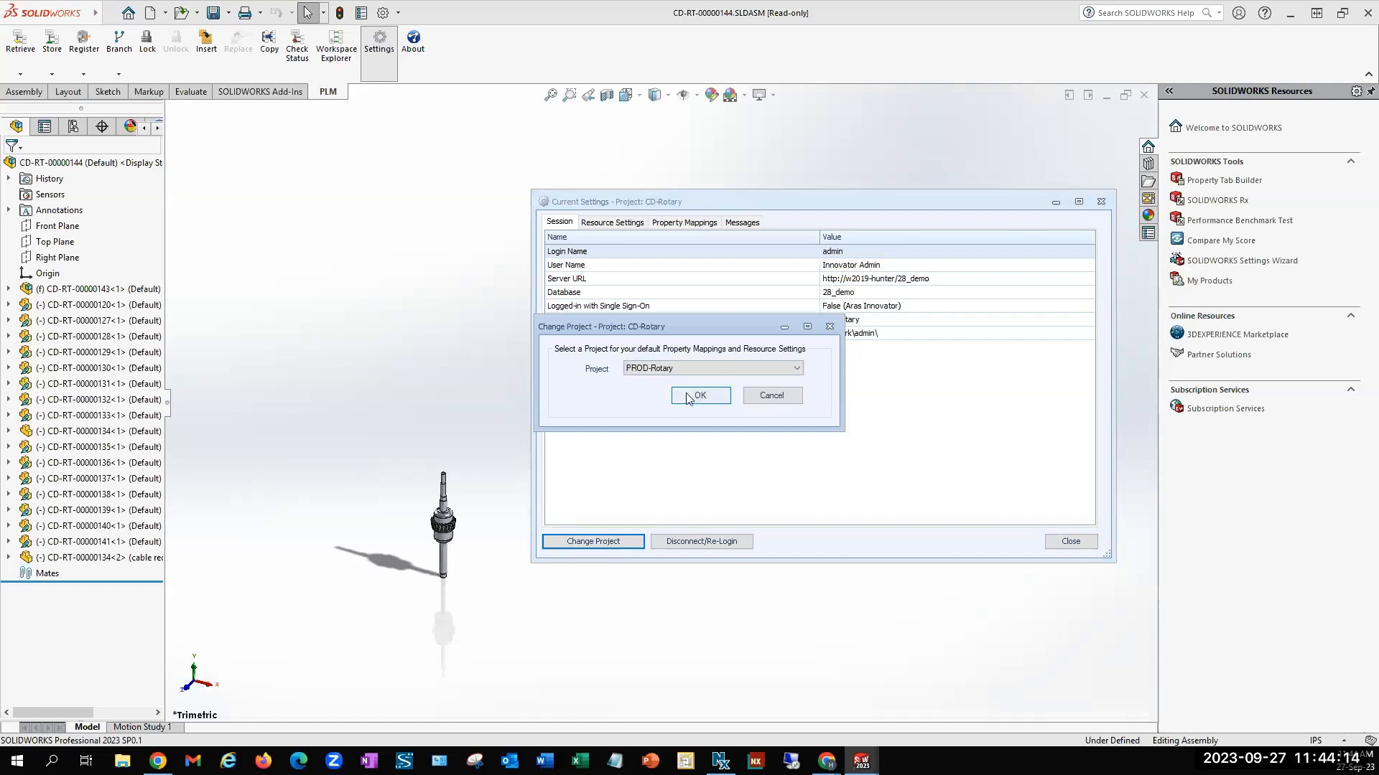
left_click(690, 399)
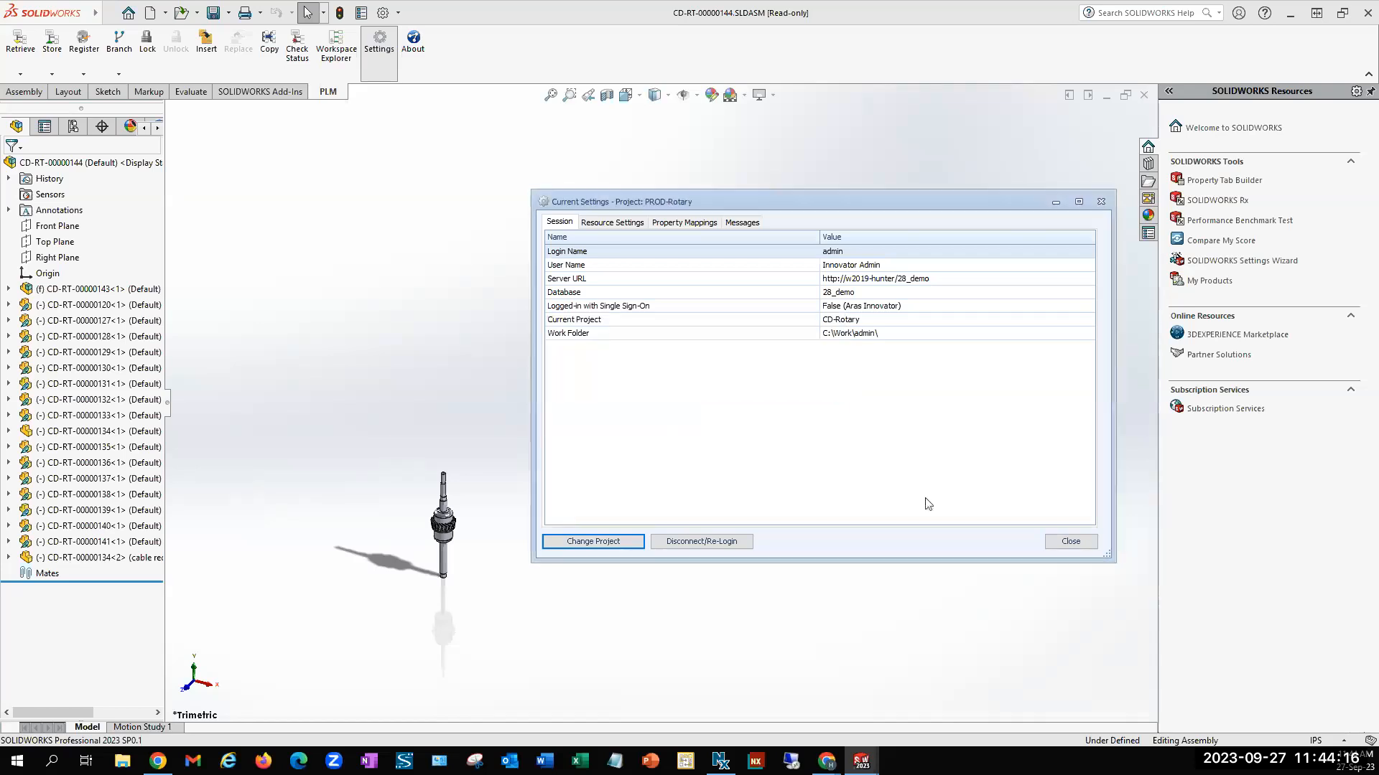
left_click(1068, 543)
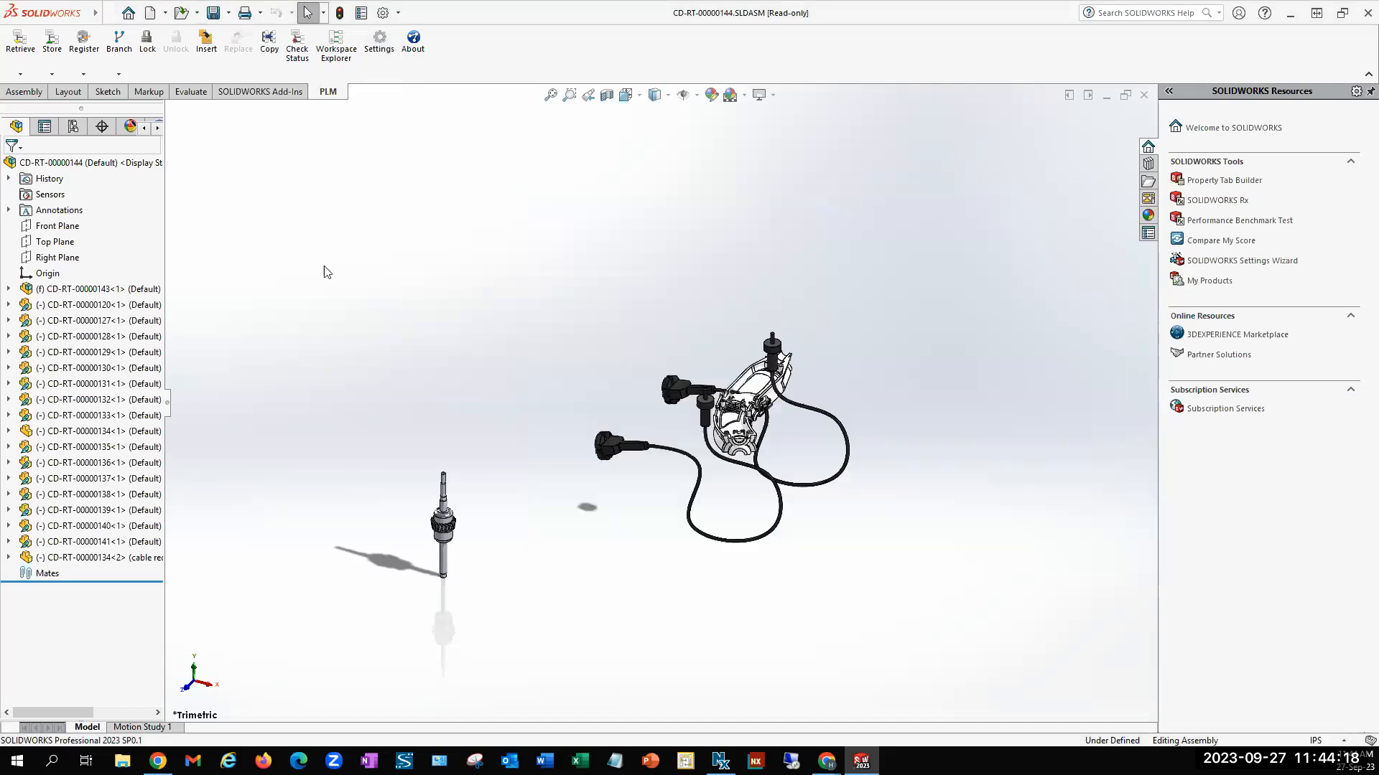
Start registering the assembly, mark all its documents for re-registration, and generate new part numbers for them
left_click(84, 55)
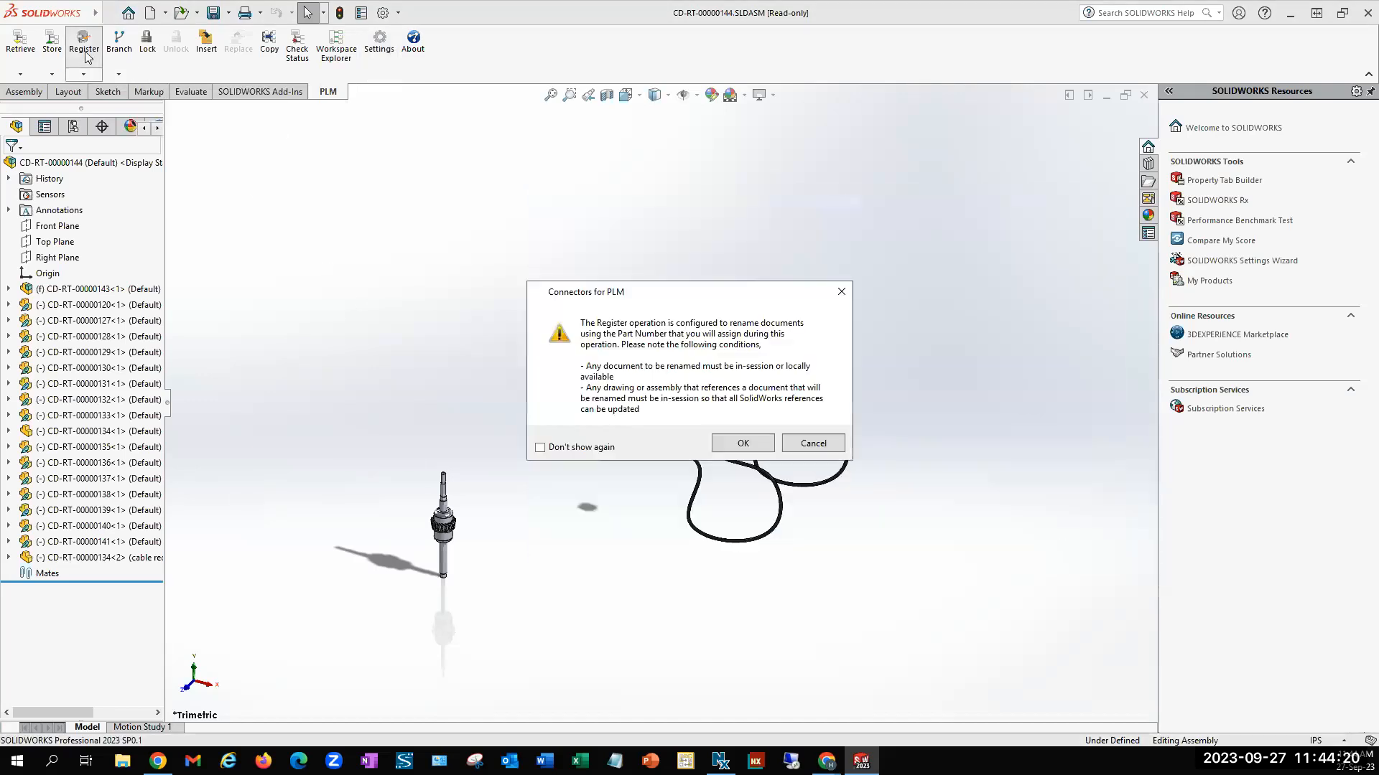
left_click(762, 448)
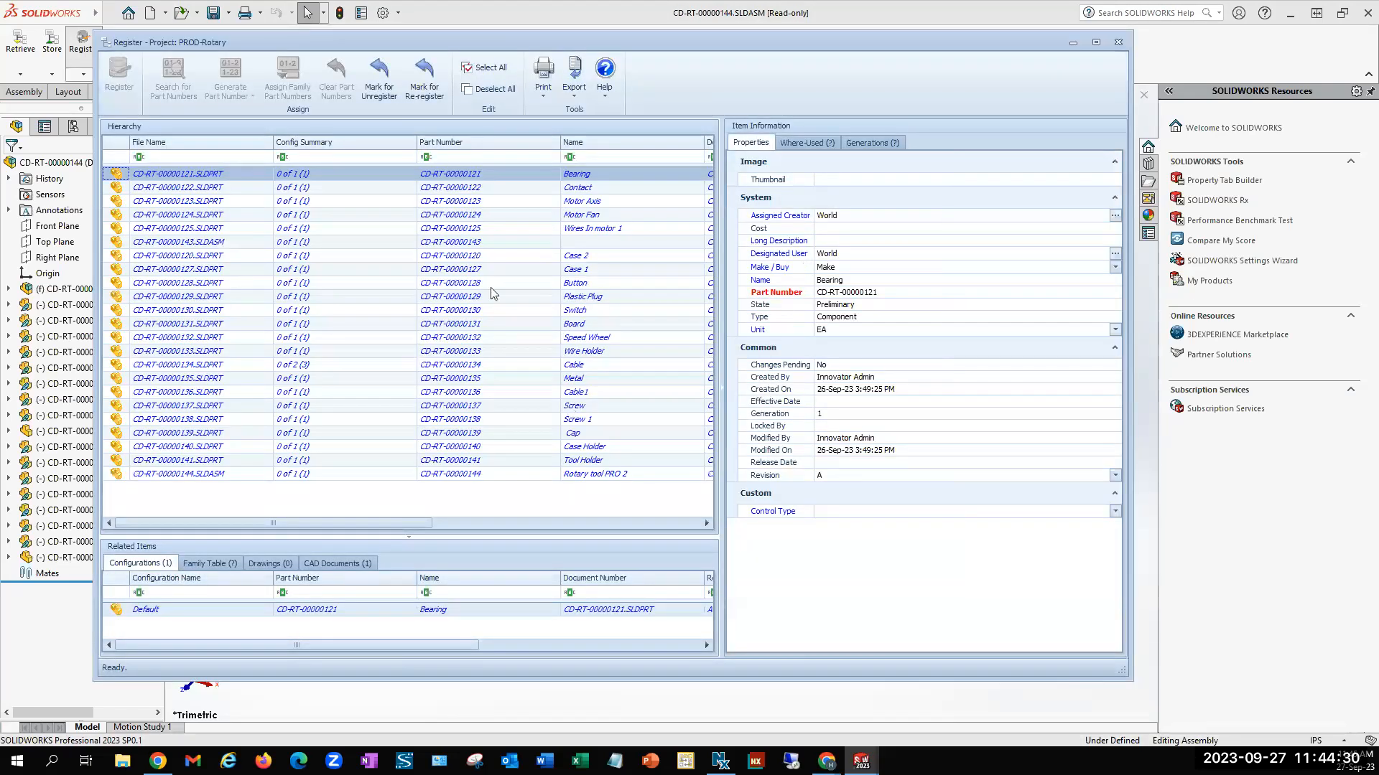
left_click(470, 69)
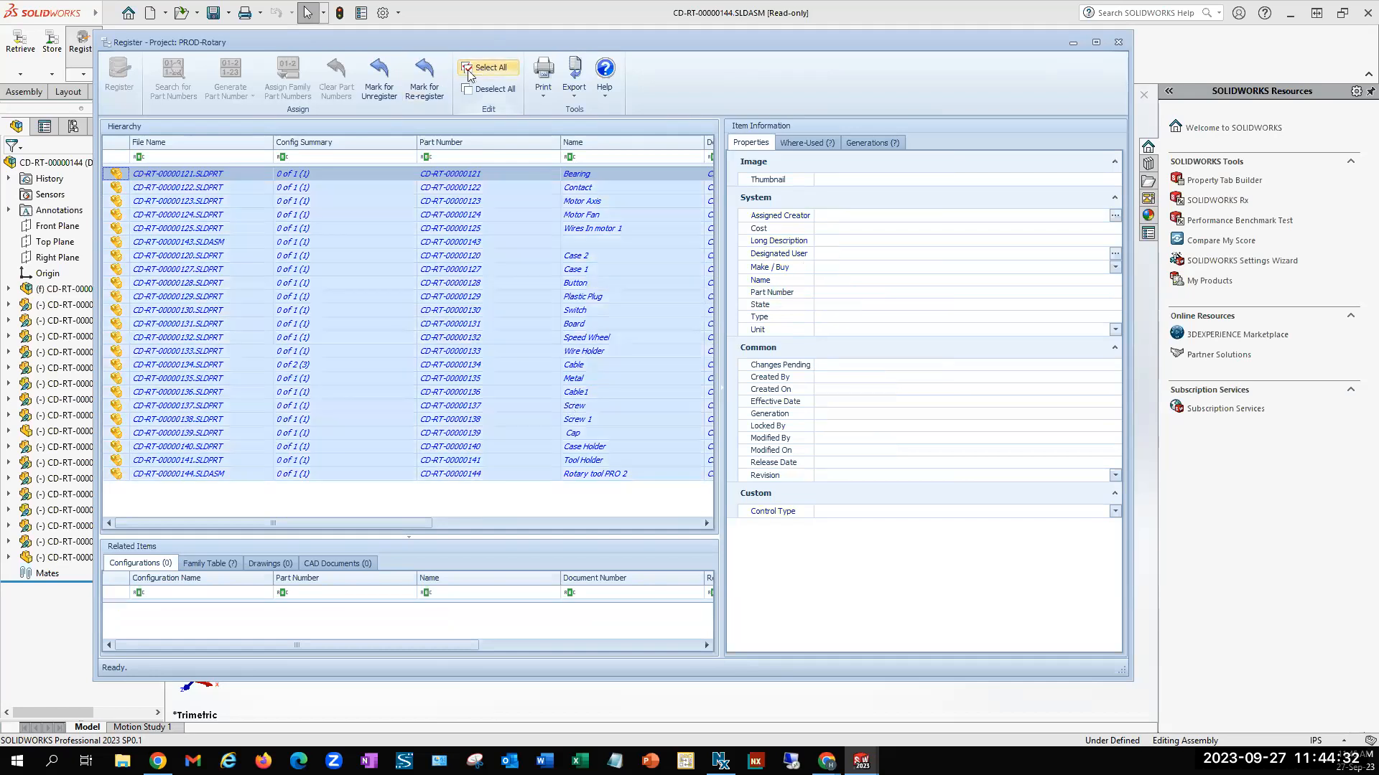
left_click(421, 88)
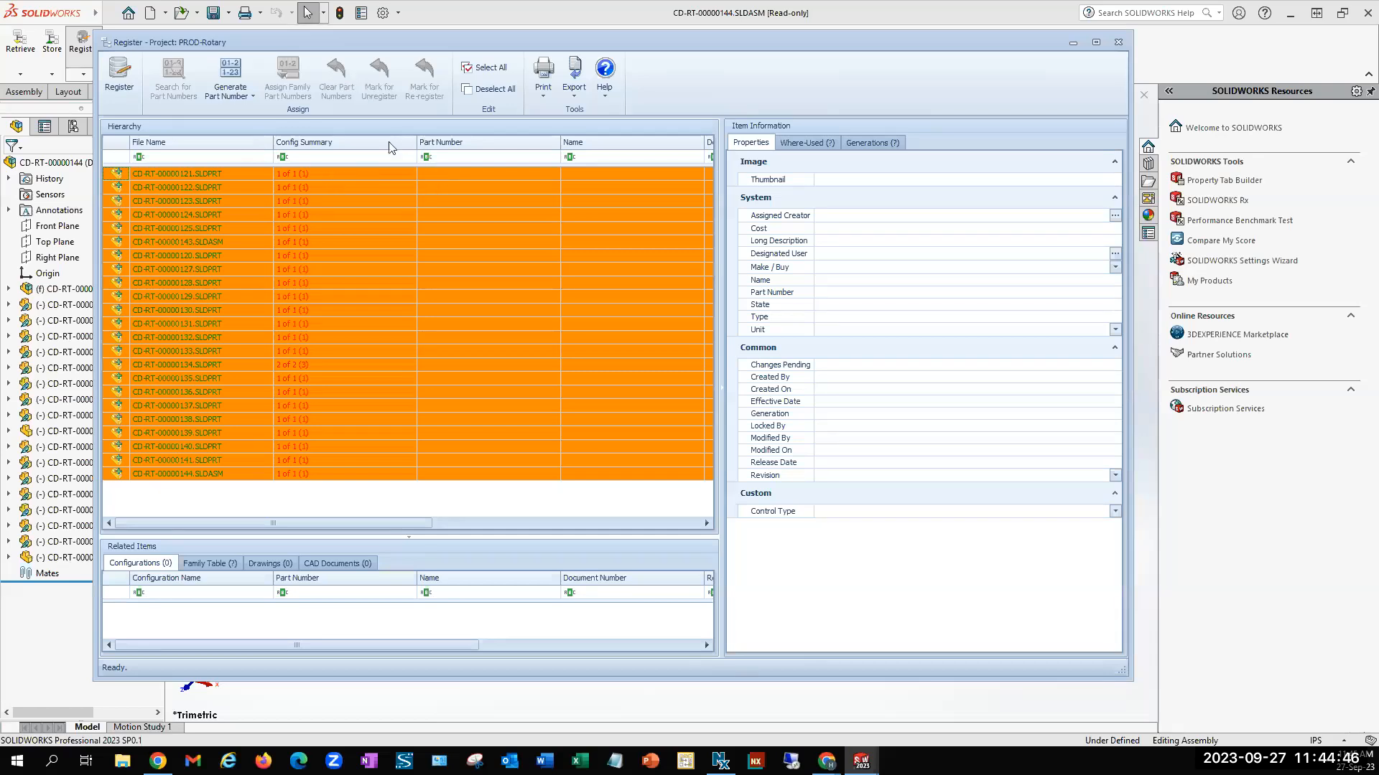
left_click(230, 73)
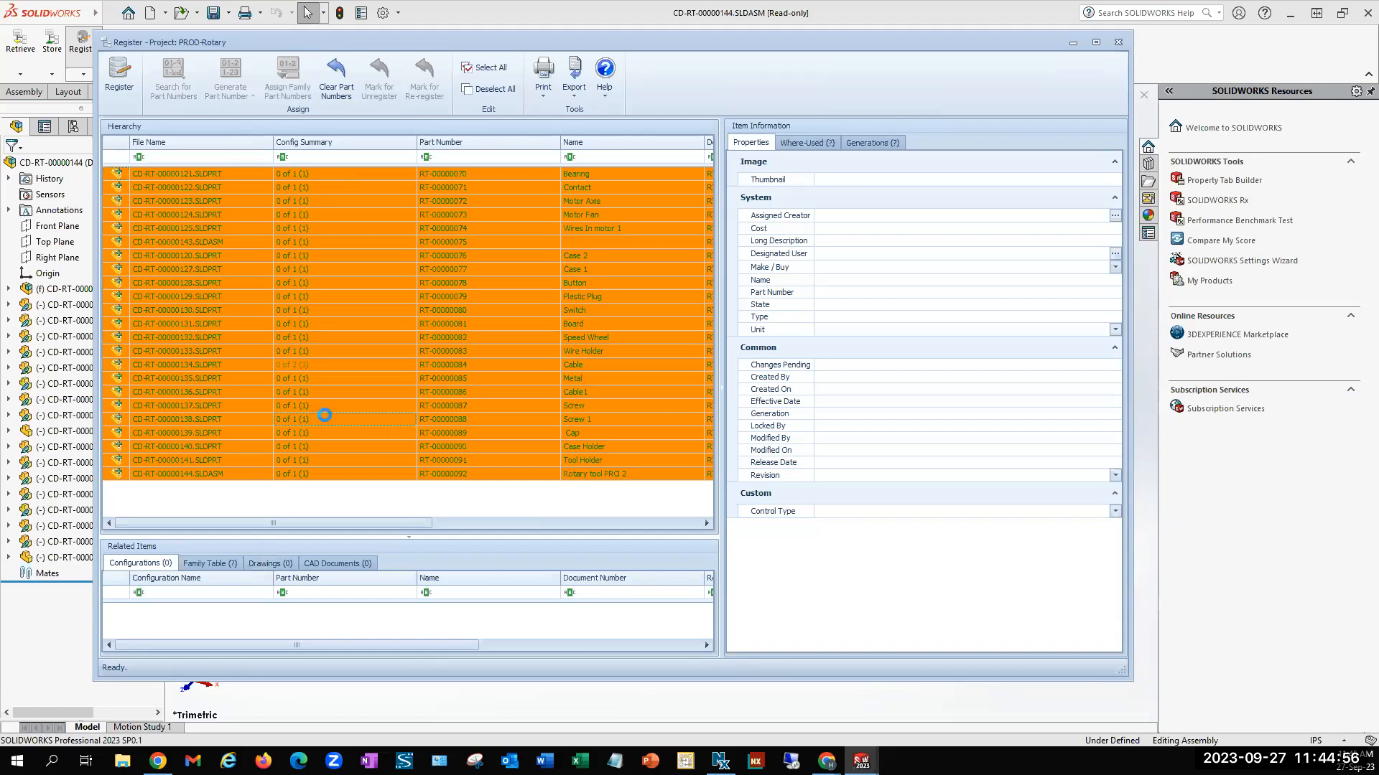
Copy part number RT-00000084 from the cable red configuration to the cable blue configuration in the cable's family table
left_click(212, 563)
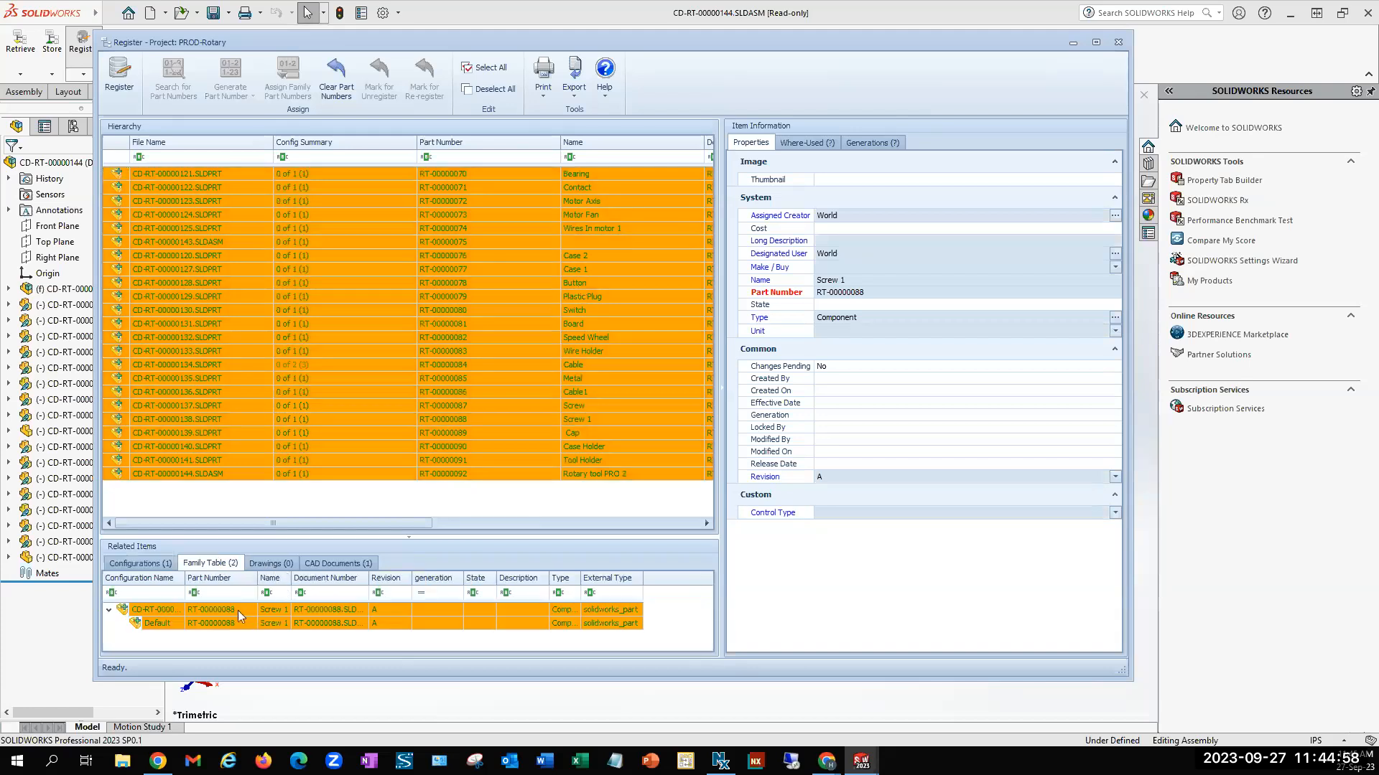
left_click(319, 365)
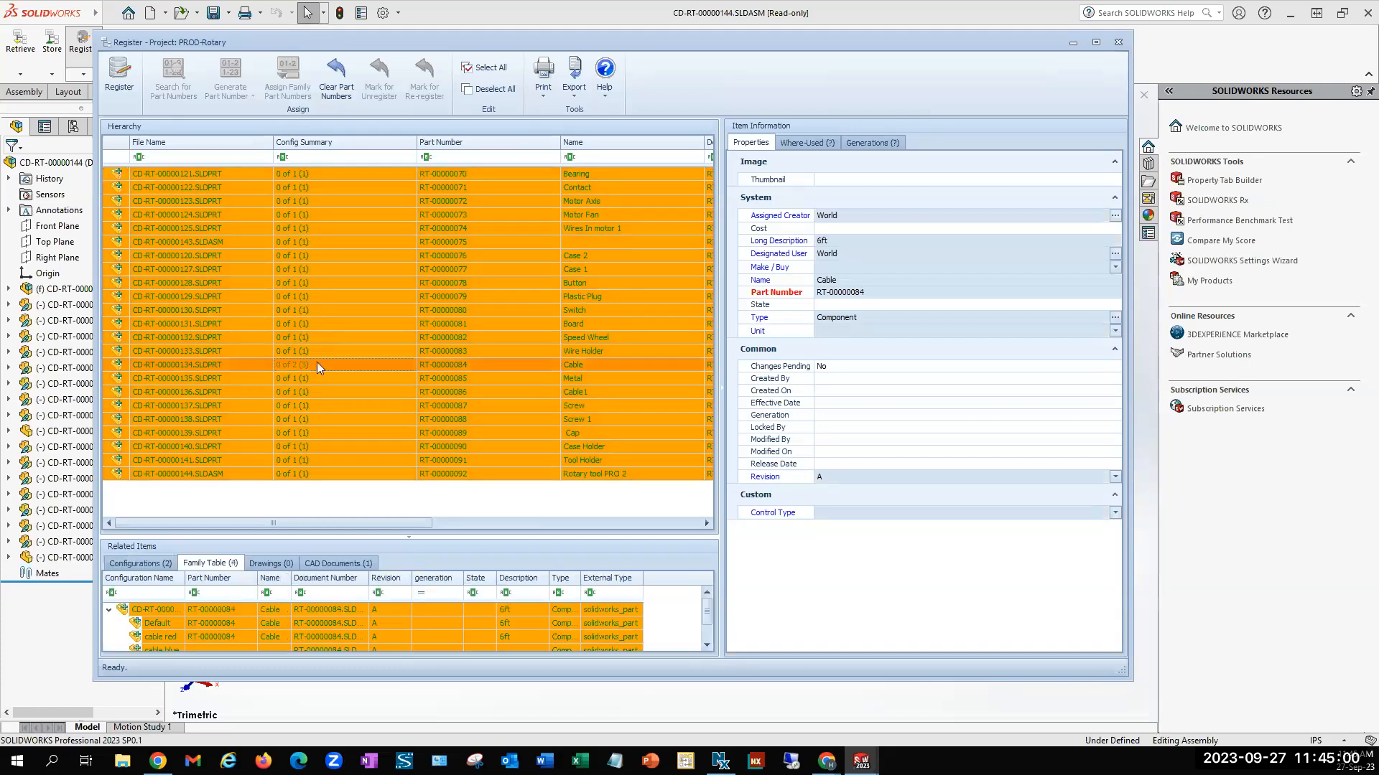
scroll(248, 605, "down", 1)
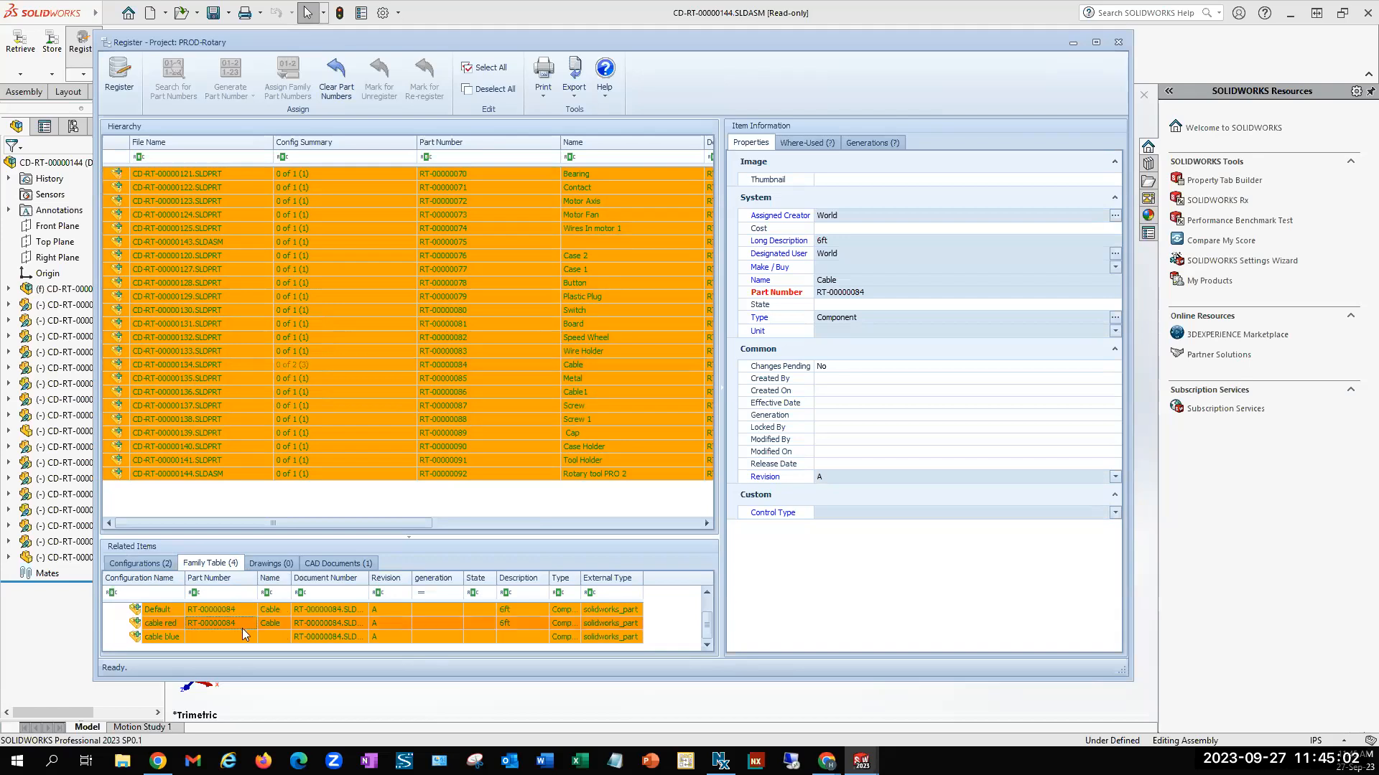
right_click(243, 627)
left_click(303, 555)
right_click(243, 639)
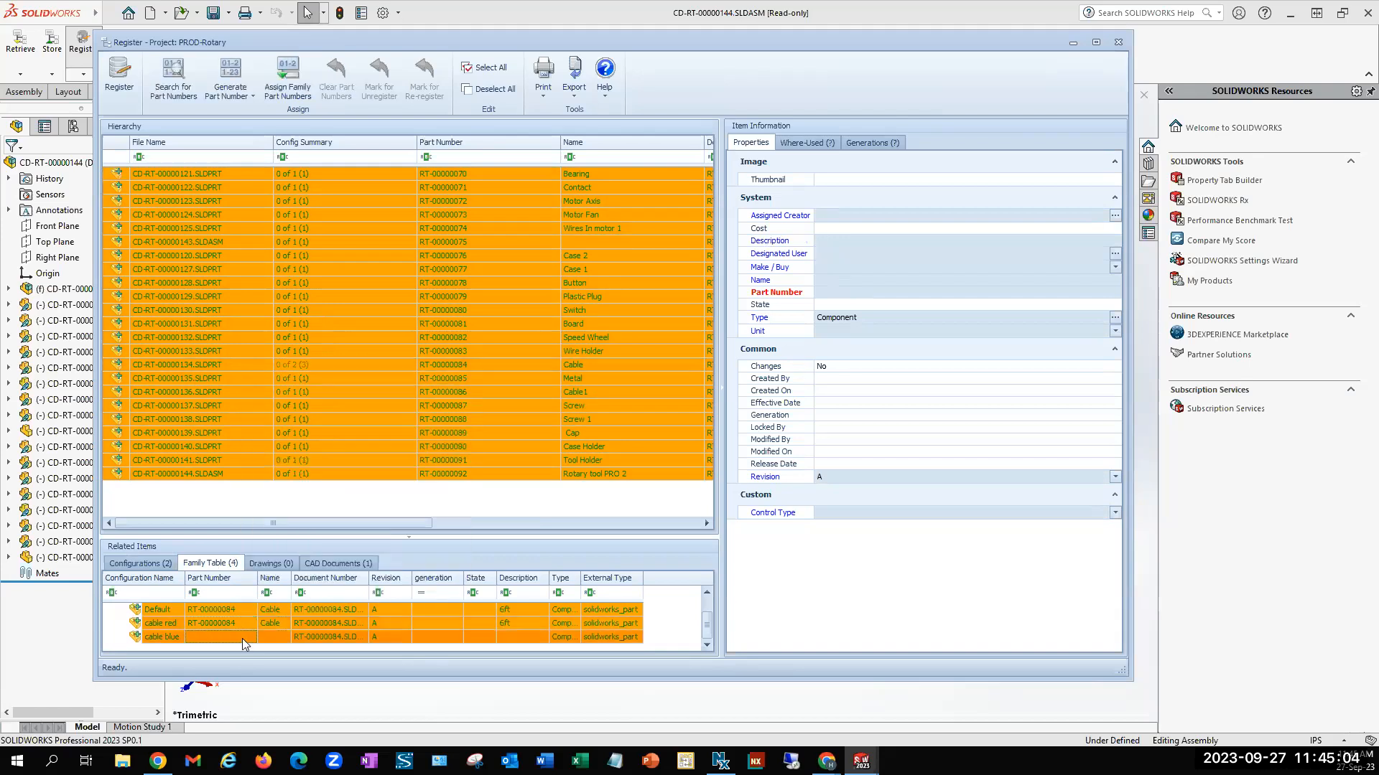
left_click(308, 585)
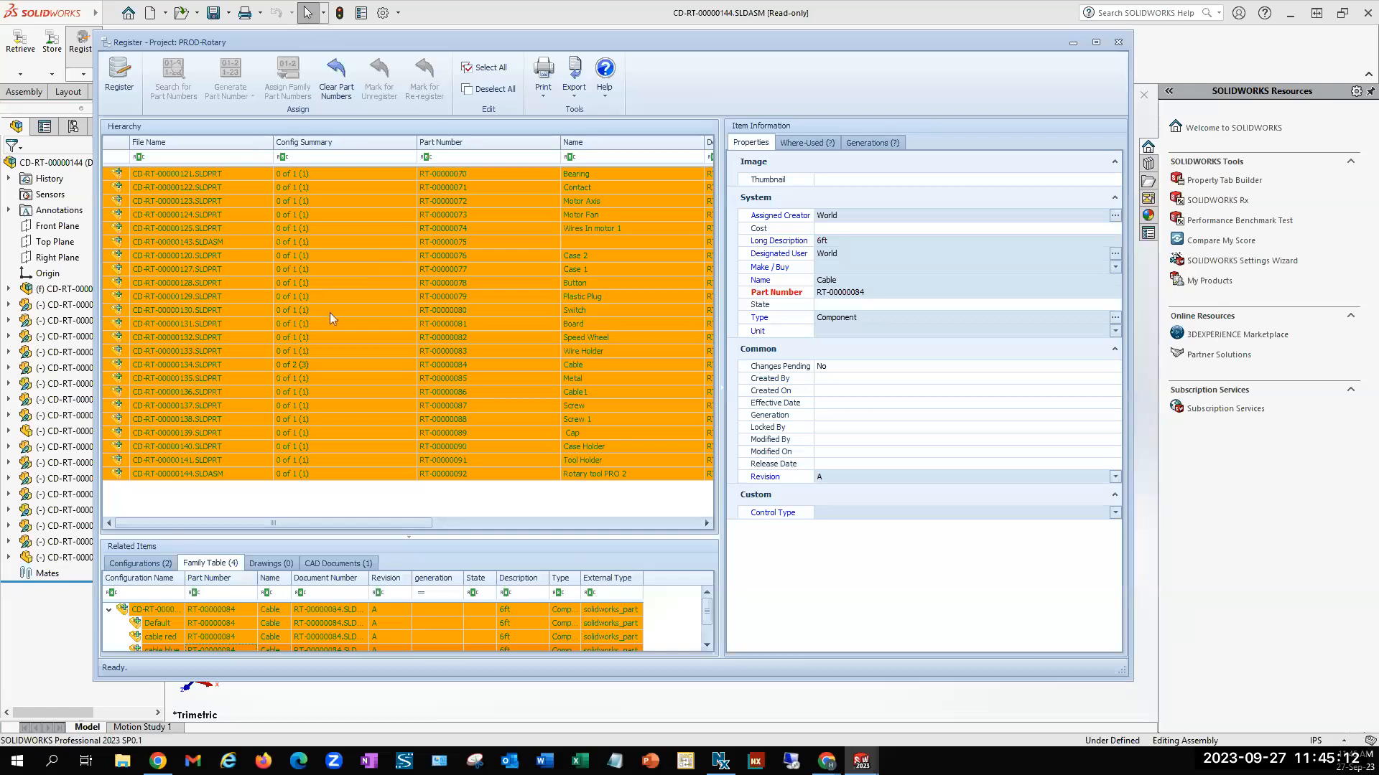
Examine the proposed CAD document name of the Bearing part, and register all marked documents
left_click(230, 172)
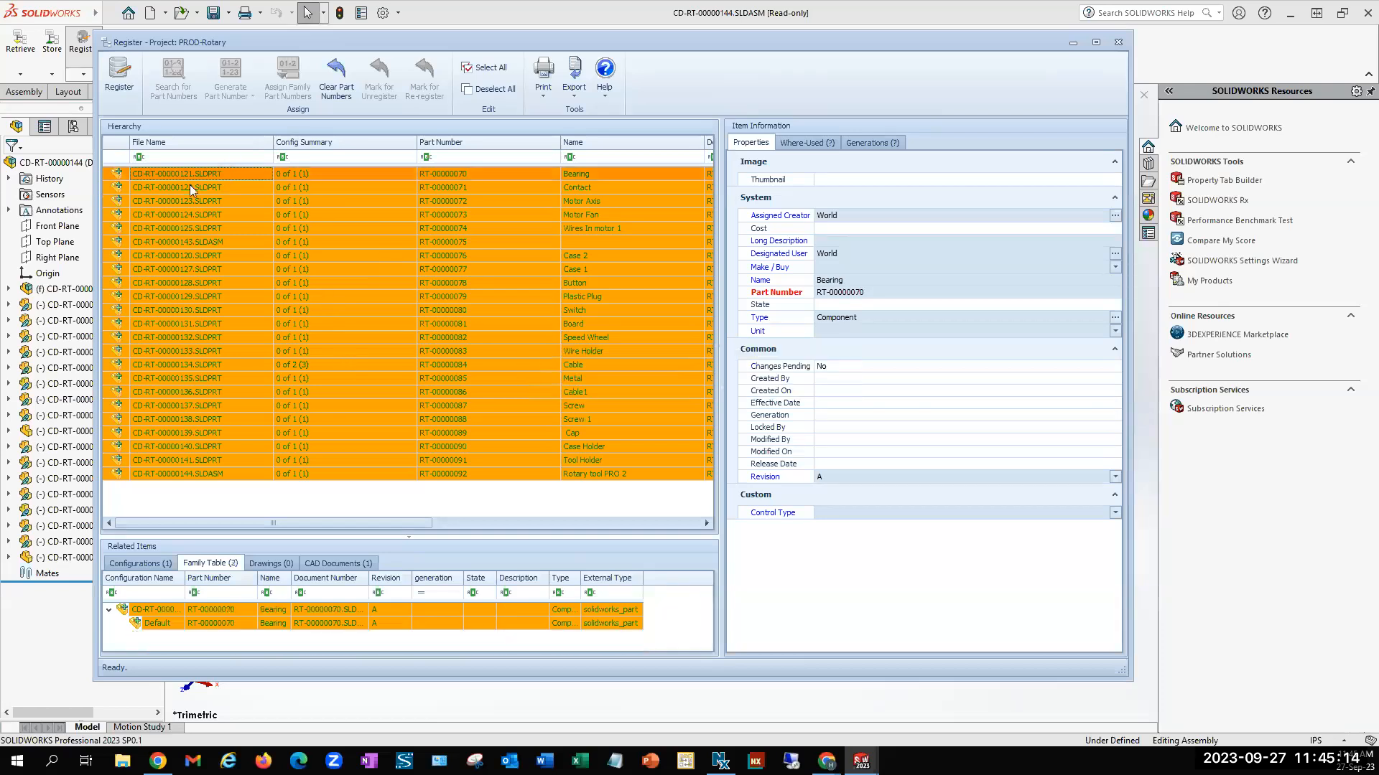
left_click(332, 564)
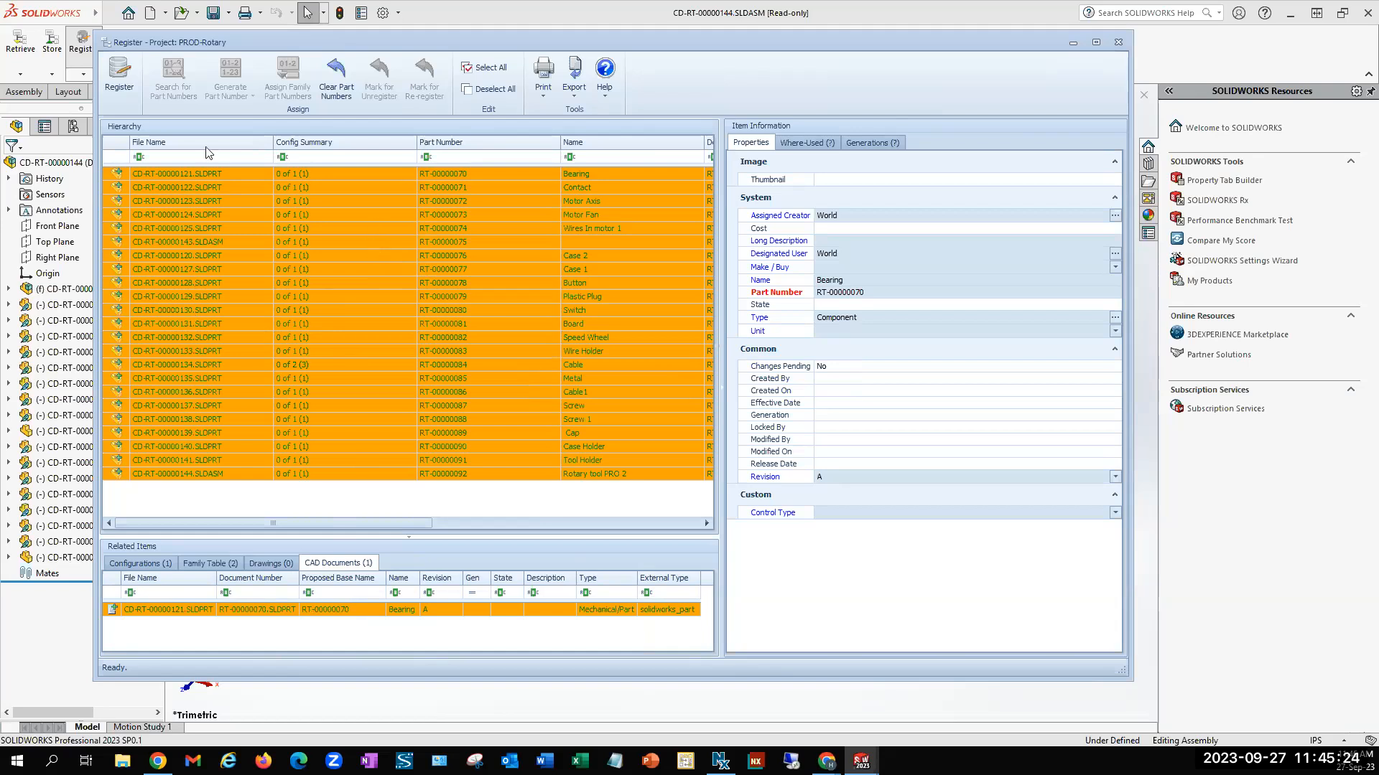
left_click(119, 76)
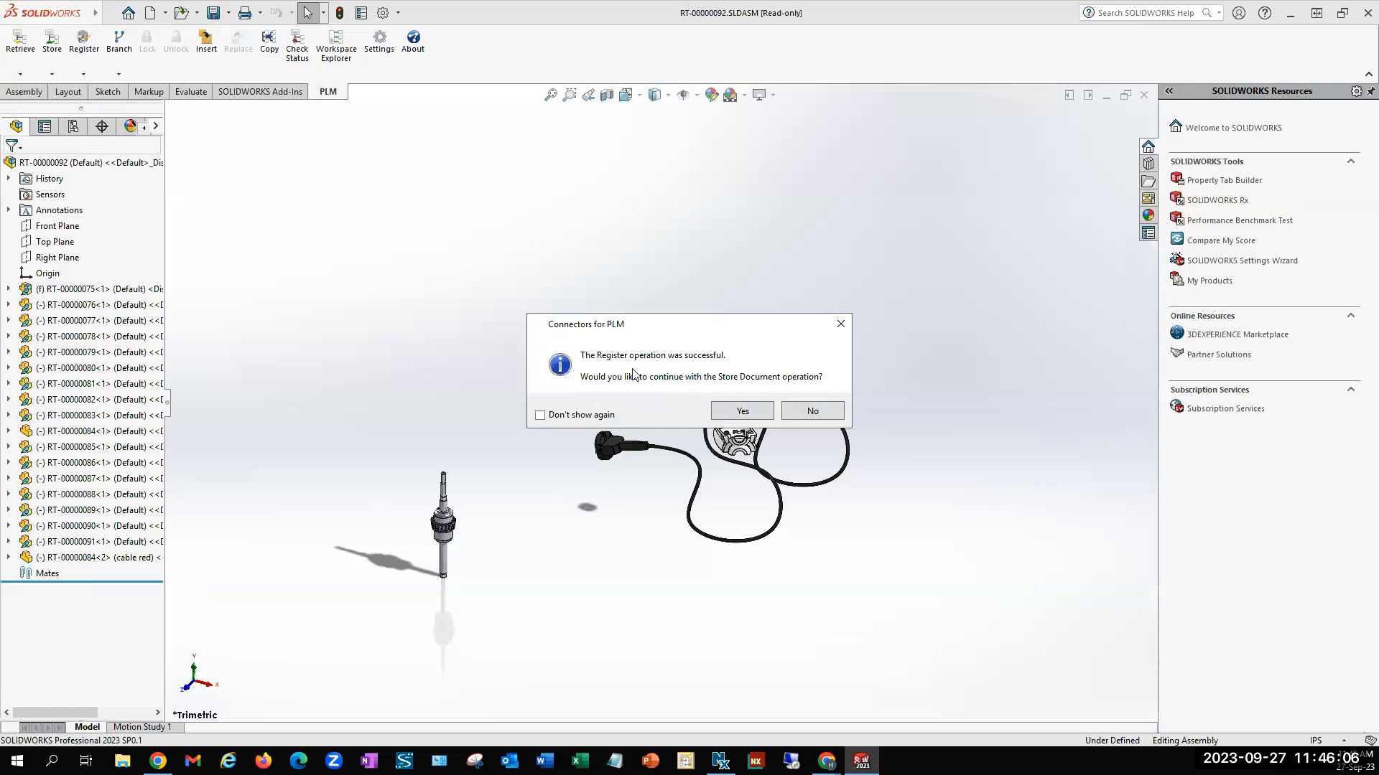
Continue by storing the re-registered assembly documents and their BOM in the PLM, and close the assembly
left_click(745, 410)
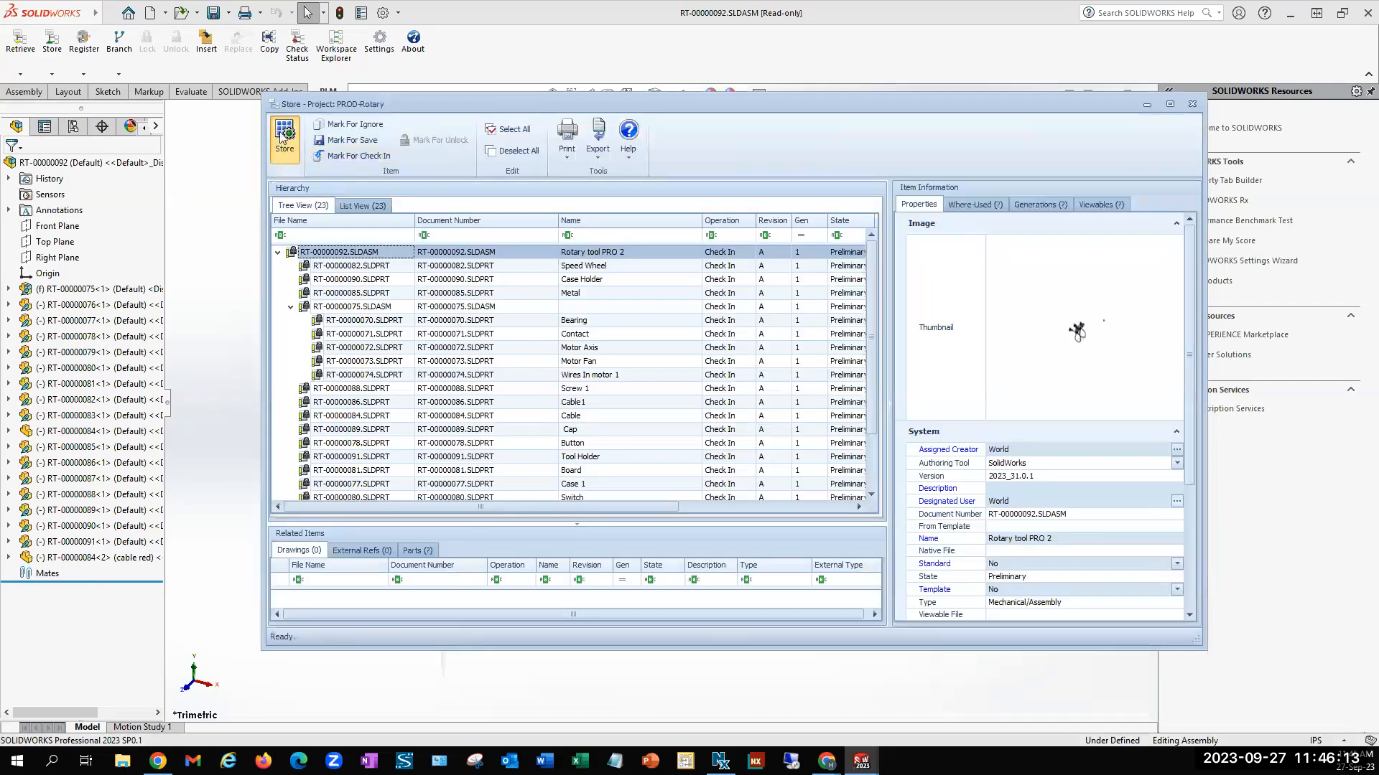
left_click(283, 136)
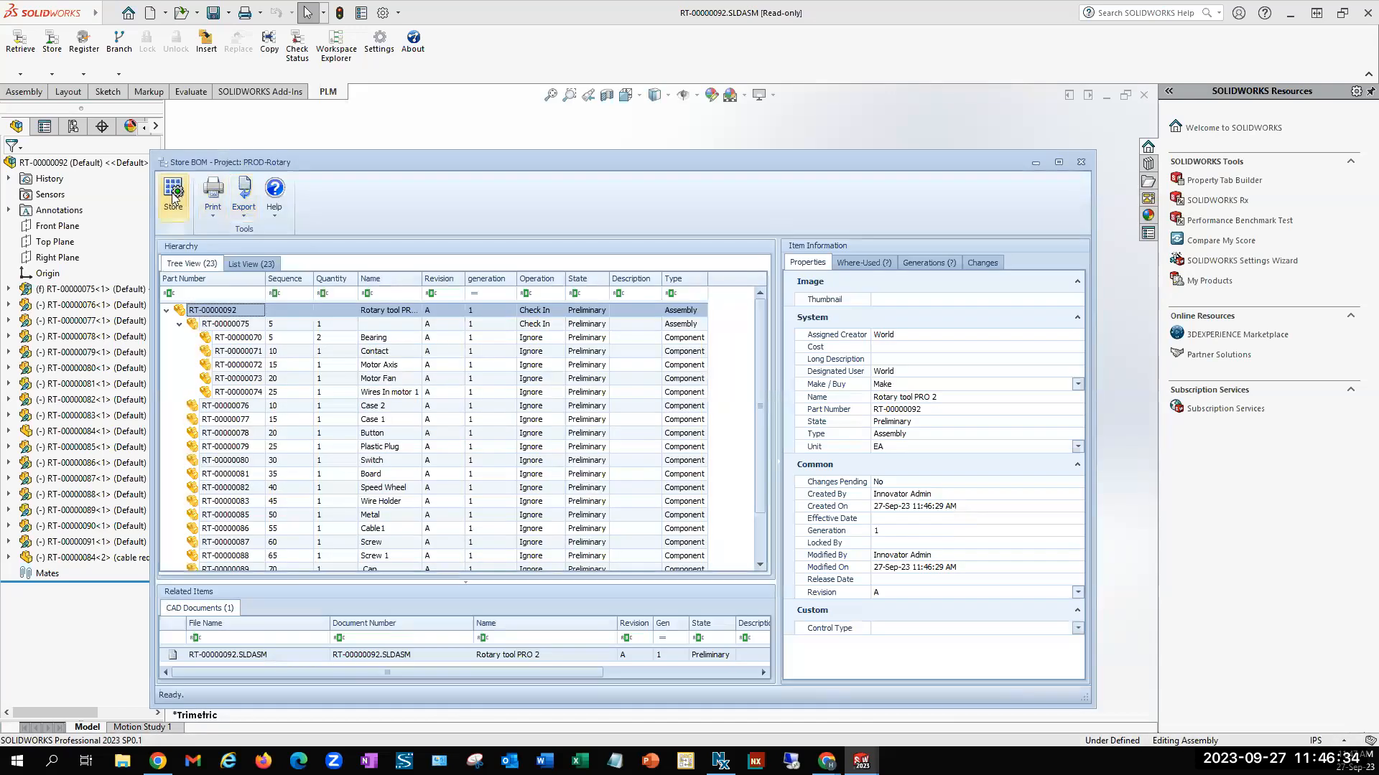
left_click(172, 194)
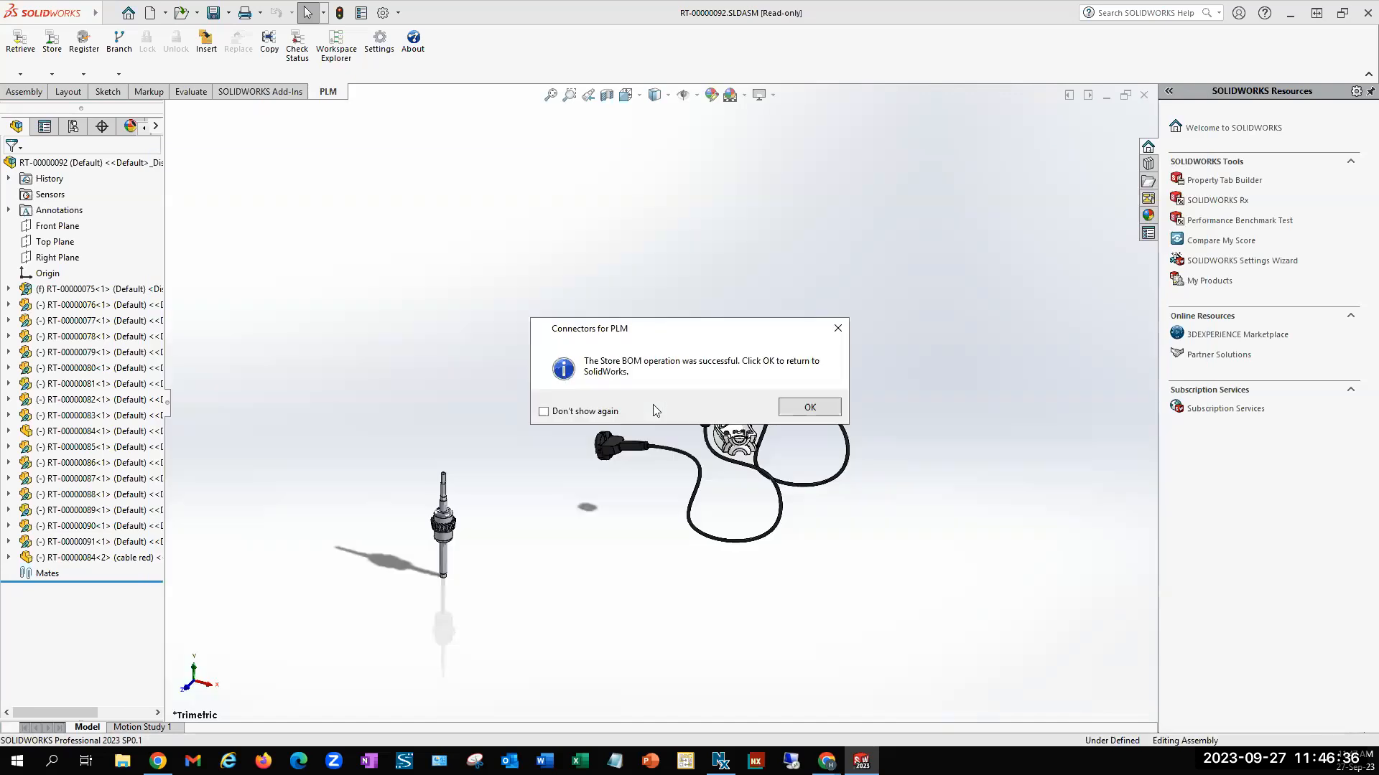
left_click(797, 415)
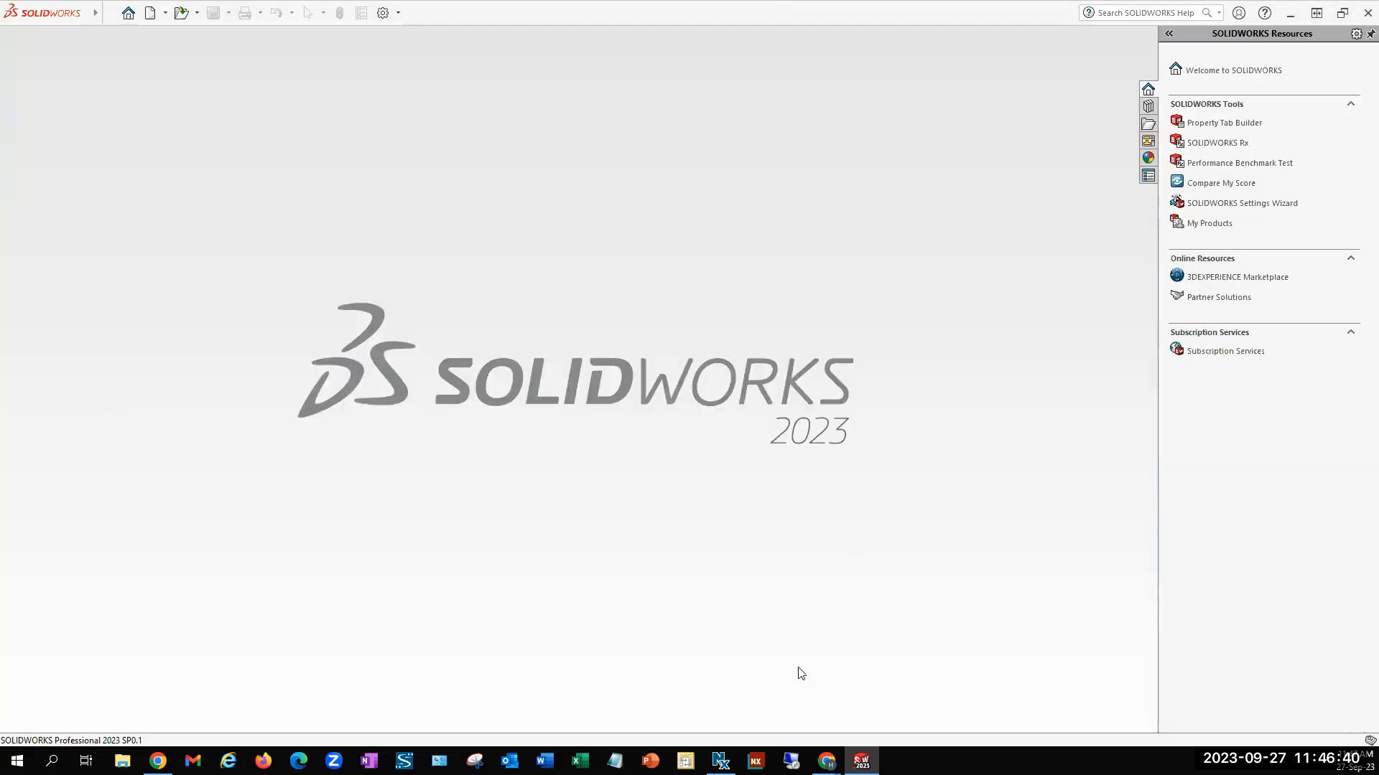
mouse_move(826, 762)
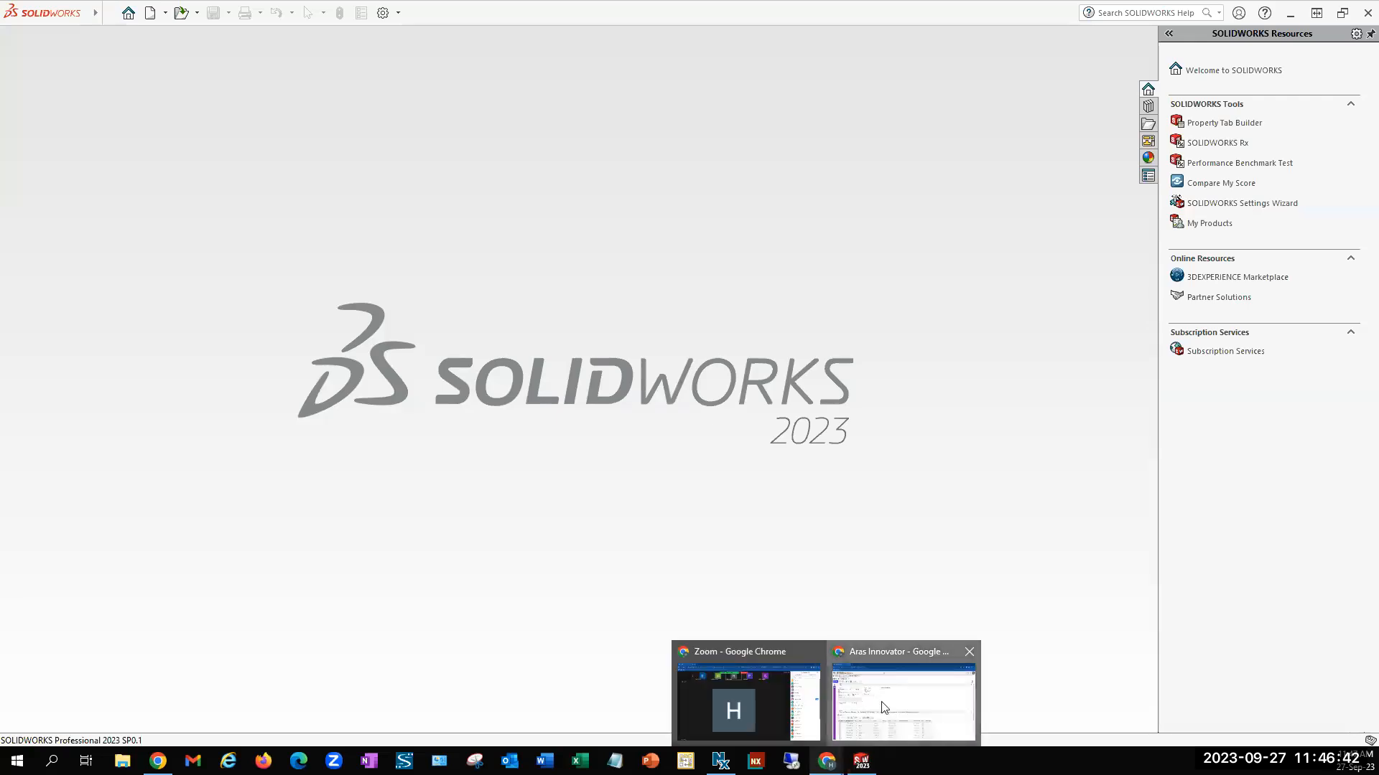
Switch to Aras Innovator and search the Parts list for part numbers matching RT*
left_click(883, 708)
left_click(29, 123)
left_click(64, 229)
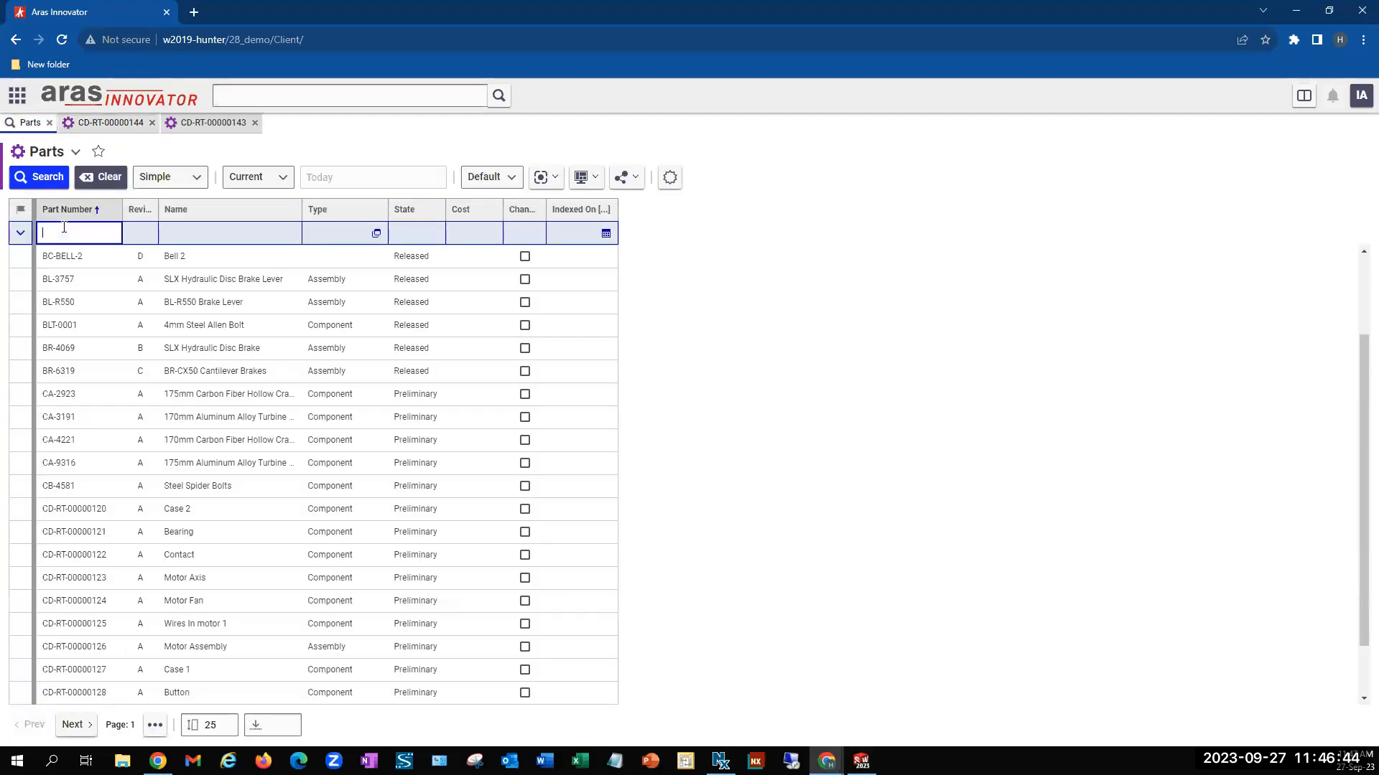
type("RT*")
key("Return")
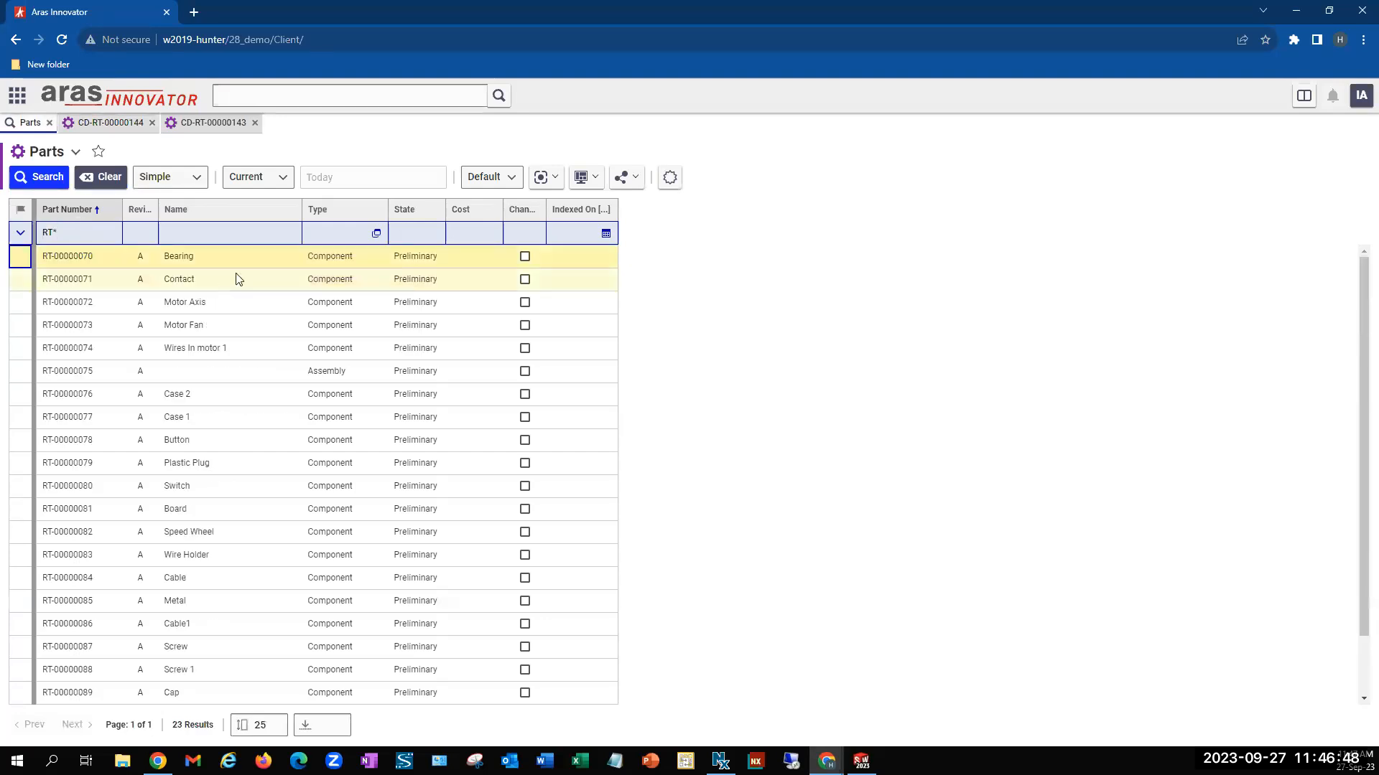
Open the re-registered Rotary tool PRO 2 assembly part and examine its CAD document number and native file name
scroll(323, 560, "down", 3)
double_click(277, 692)
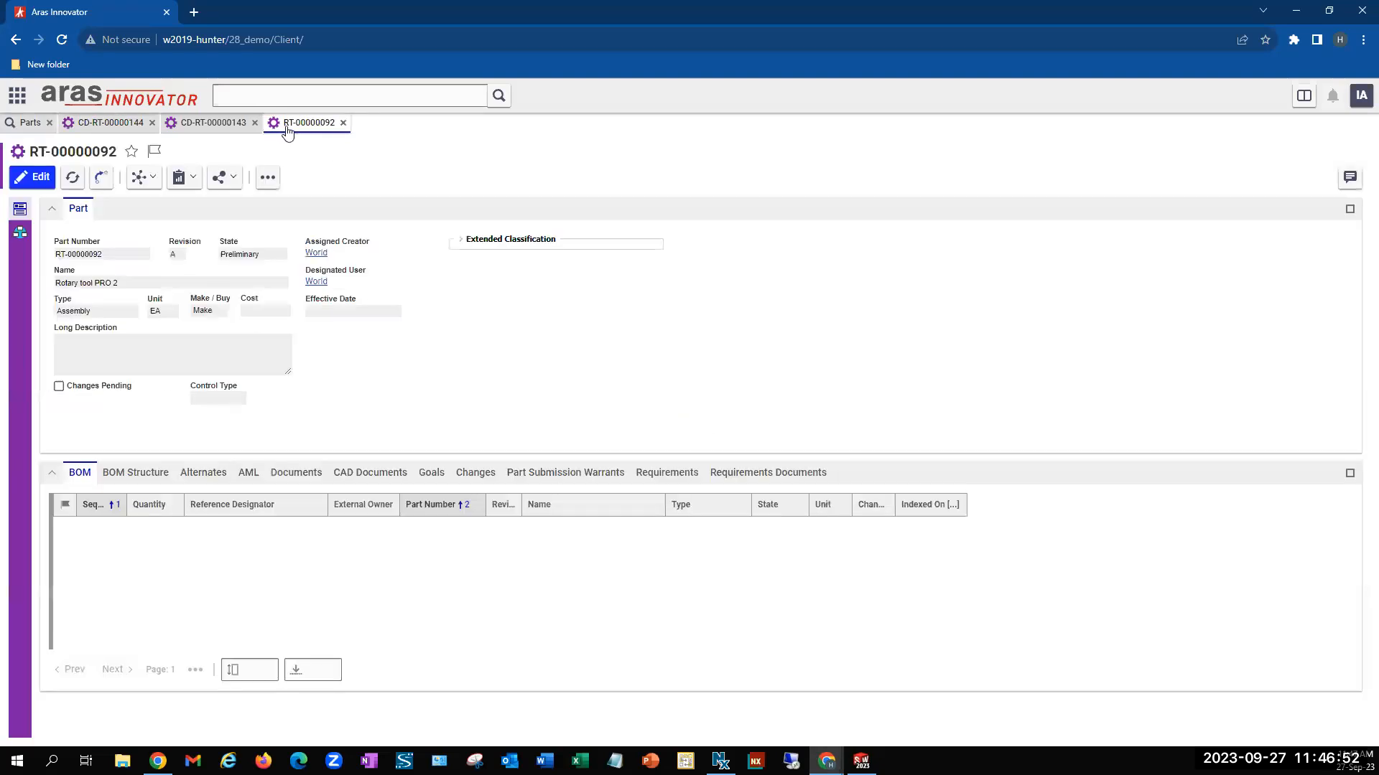
left_click(370, 473)
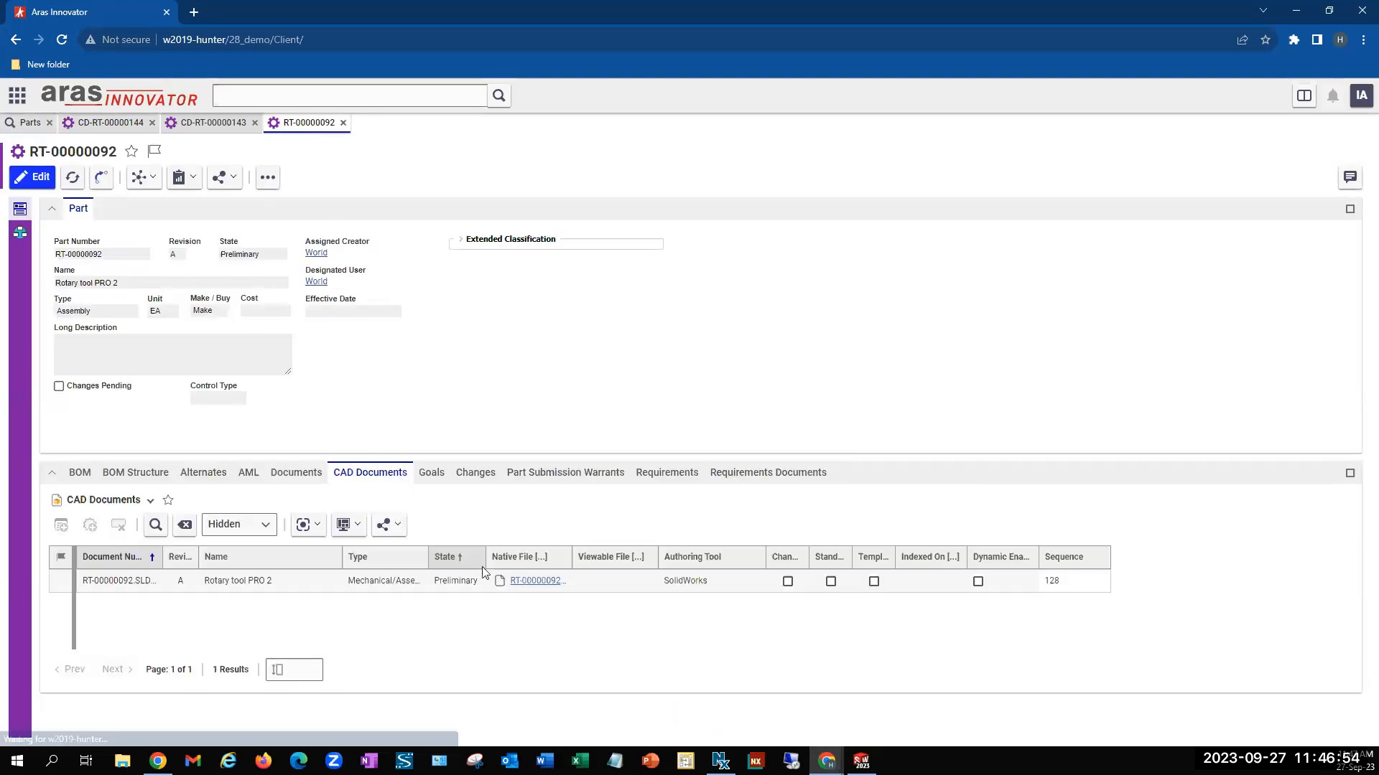
left_click_drag(572, 558, 597, 560)
left_click(317, 587)
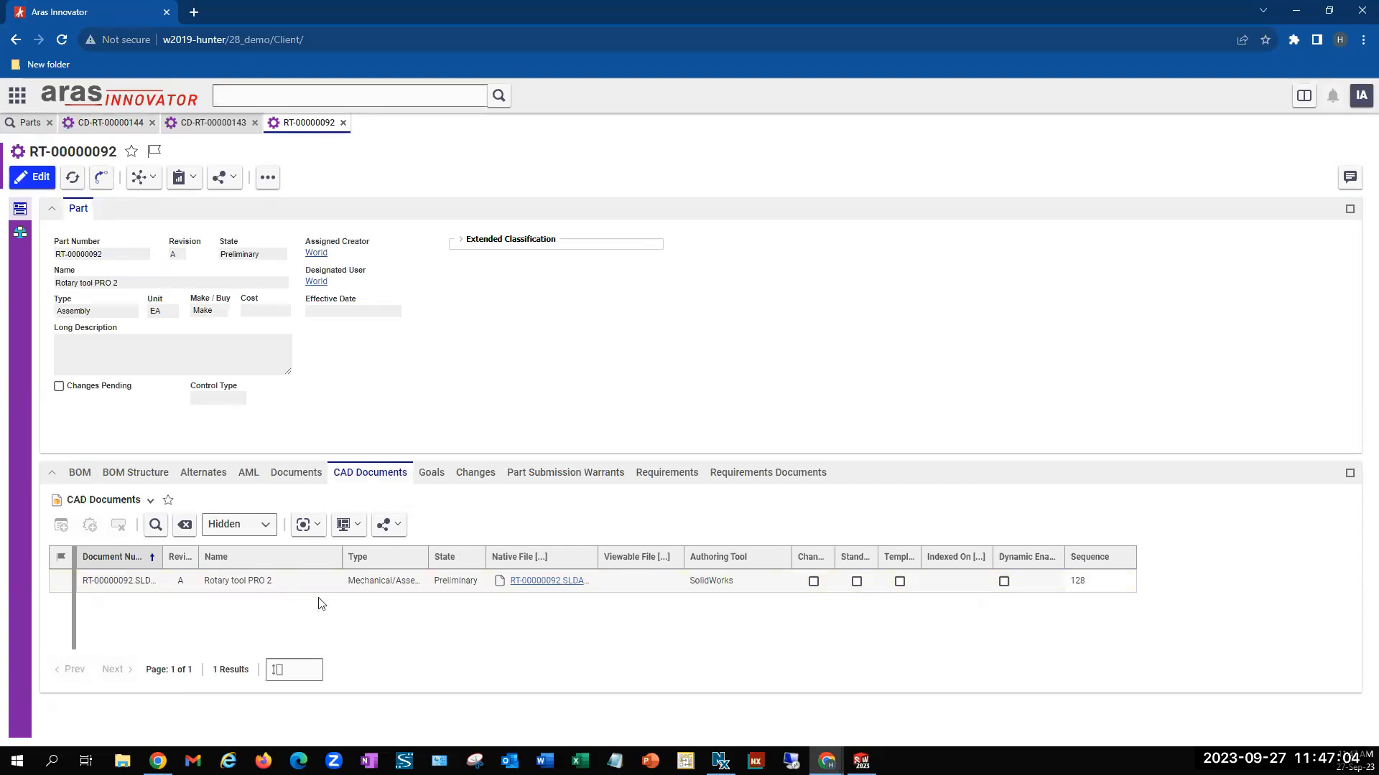
Switch to SOLIDWORKS and search the PLM for documents whose file names match CD*
mouse_move(861, 761)
left_click(854, 696)
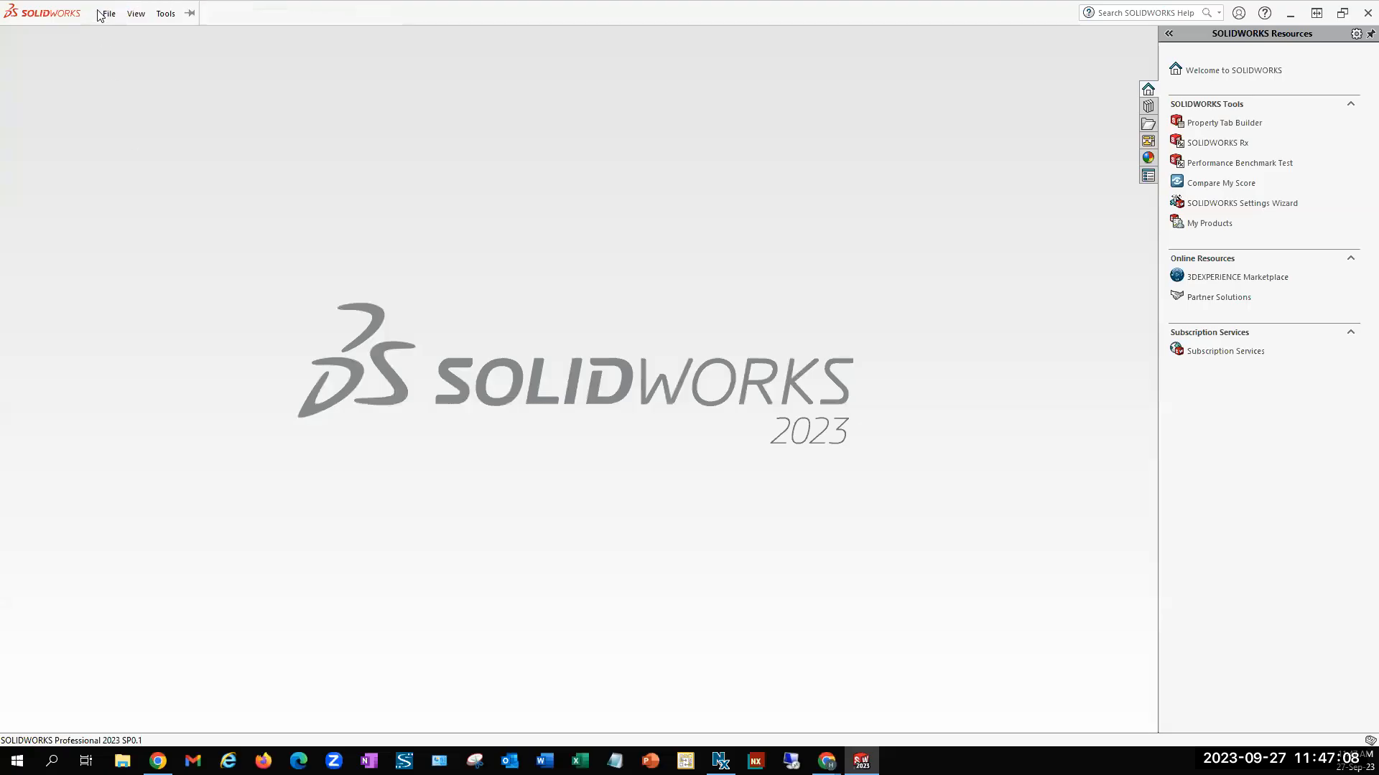
left_click(166, 13)
mouse_move(295, 89)
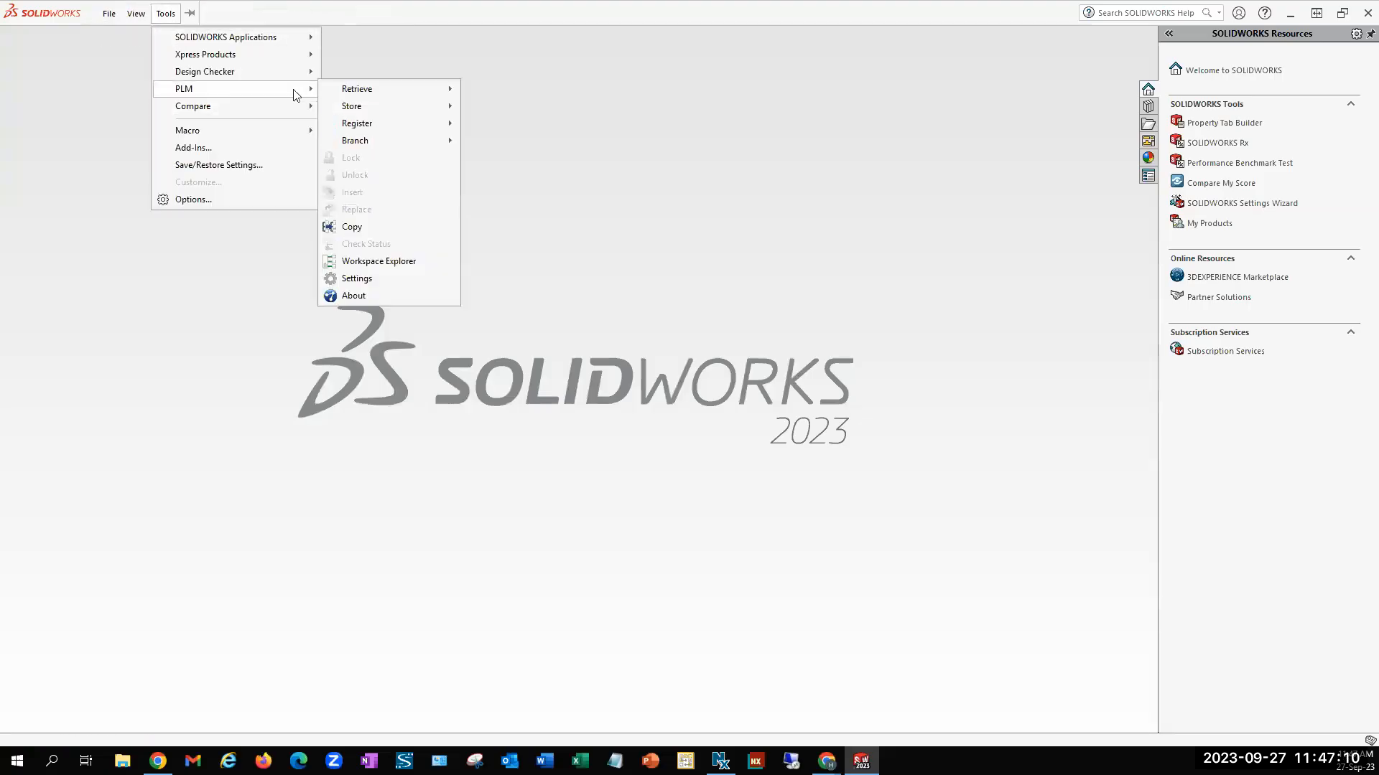
mouse_move(381, 89)
left_click(493, 90)
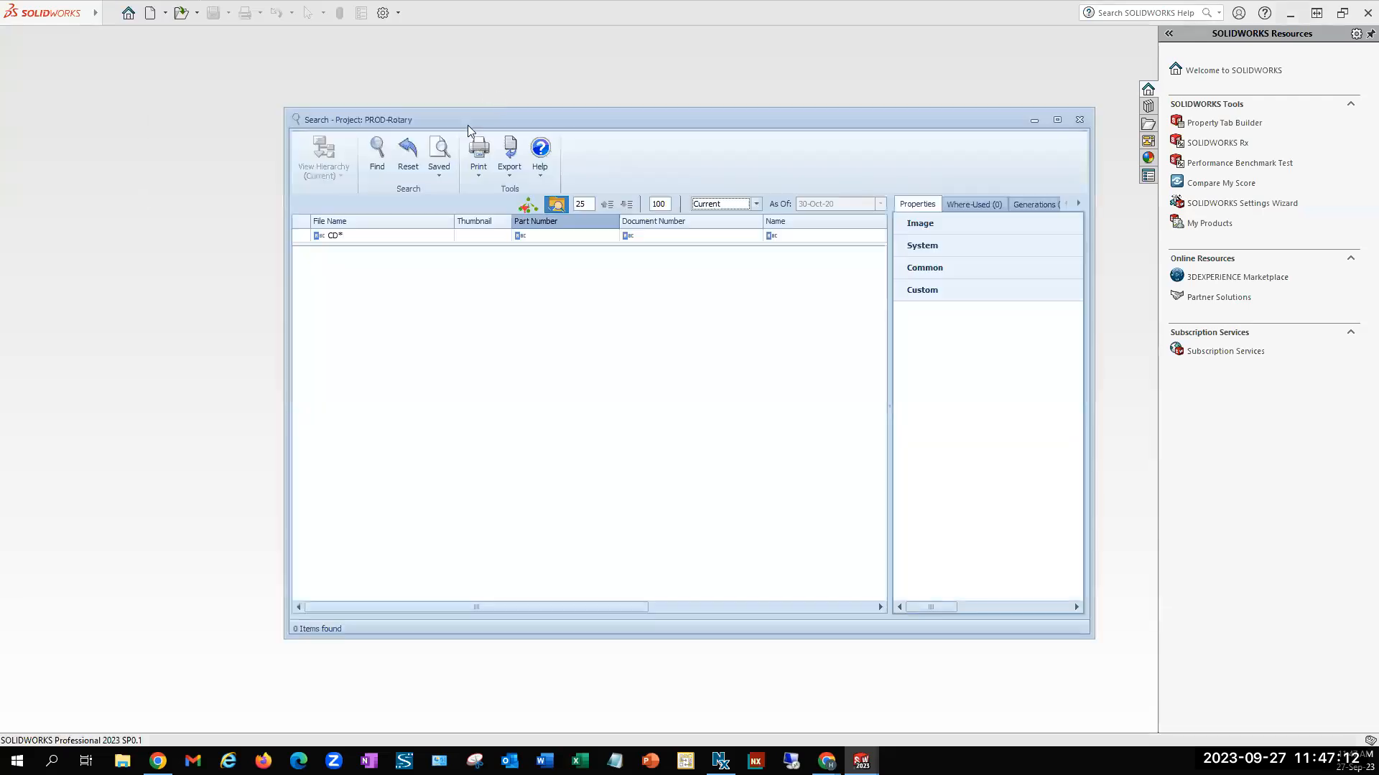
left_click(377, 155)
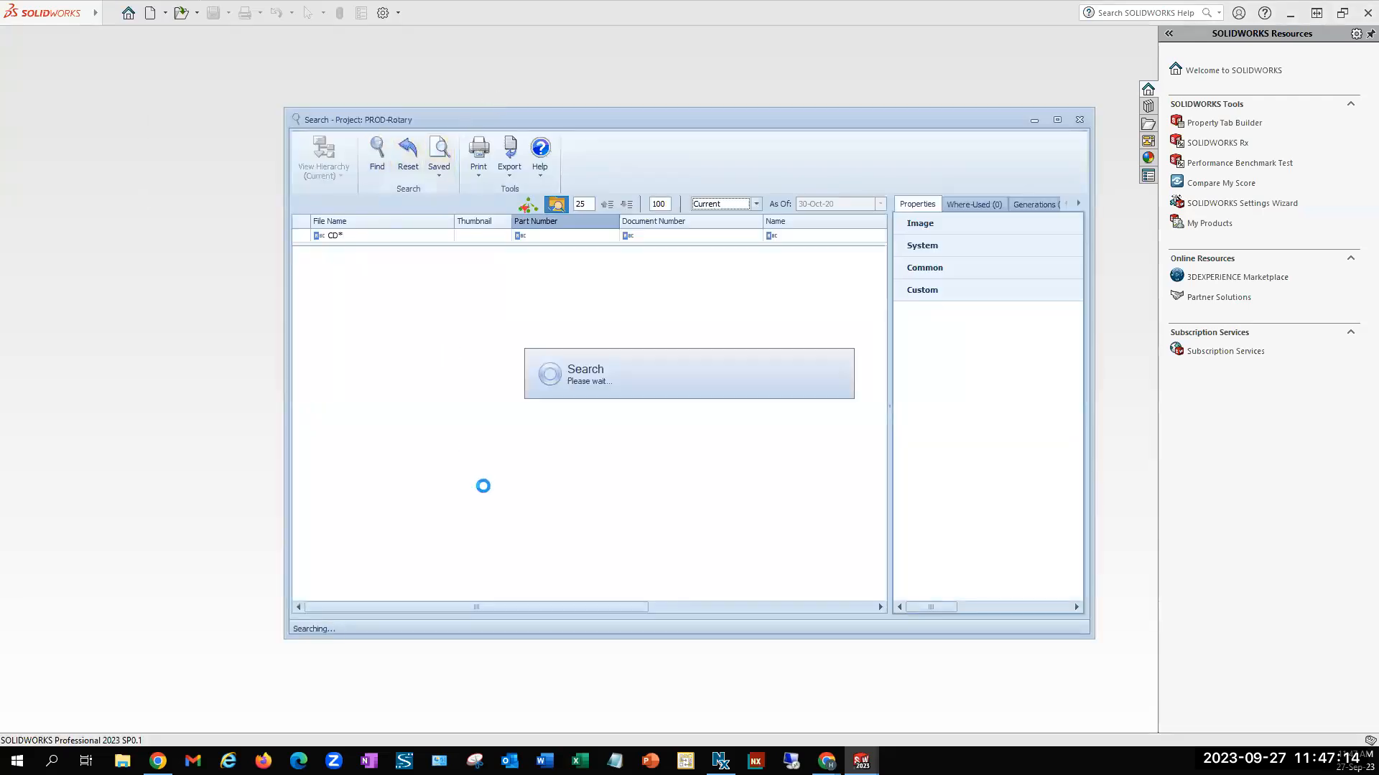
Retrieve the Rotary Tool assembly CD-RT-00000142.SLDASM with its current hierarchy from the PLM search results
scroll(485, 492, "down", 6)
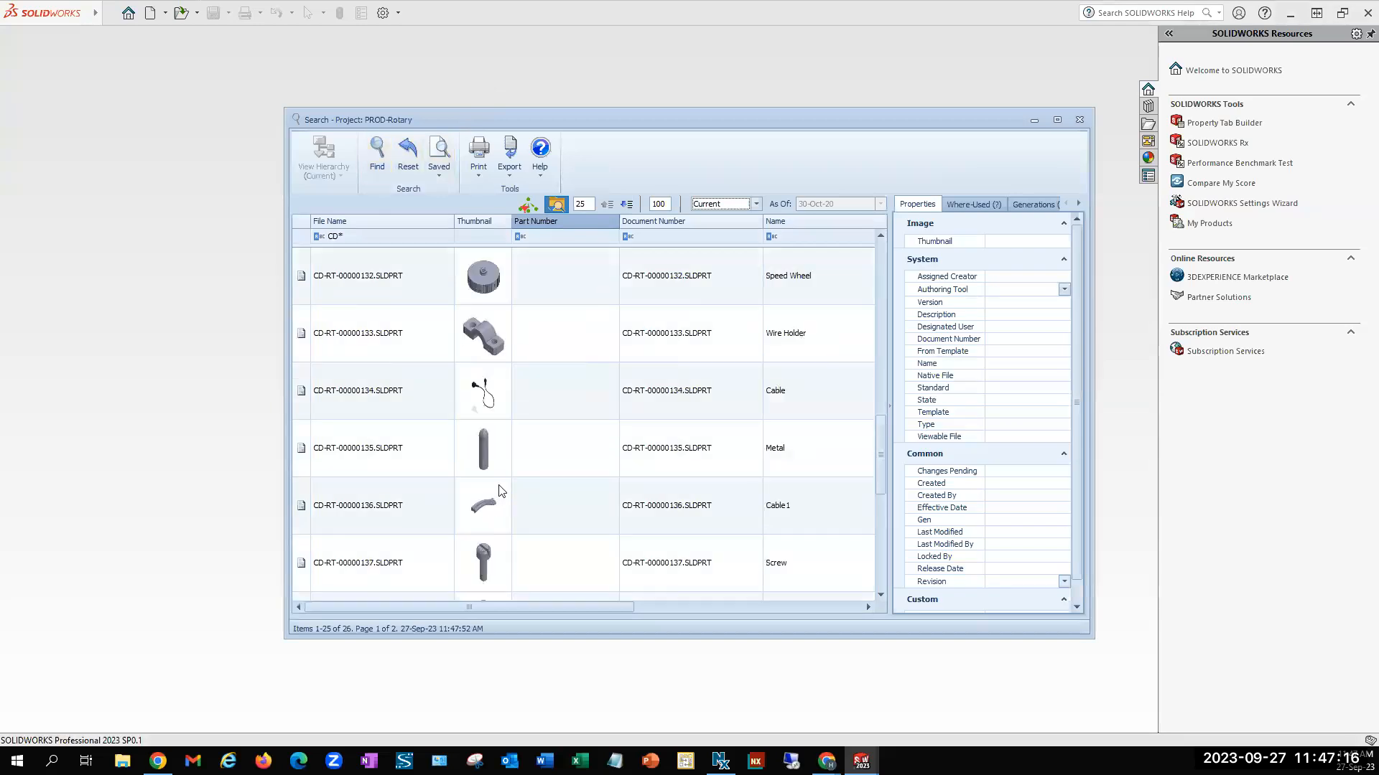
left_click(542, 567)
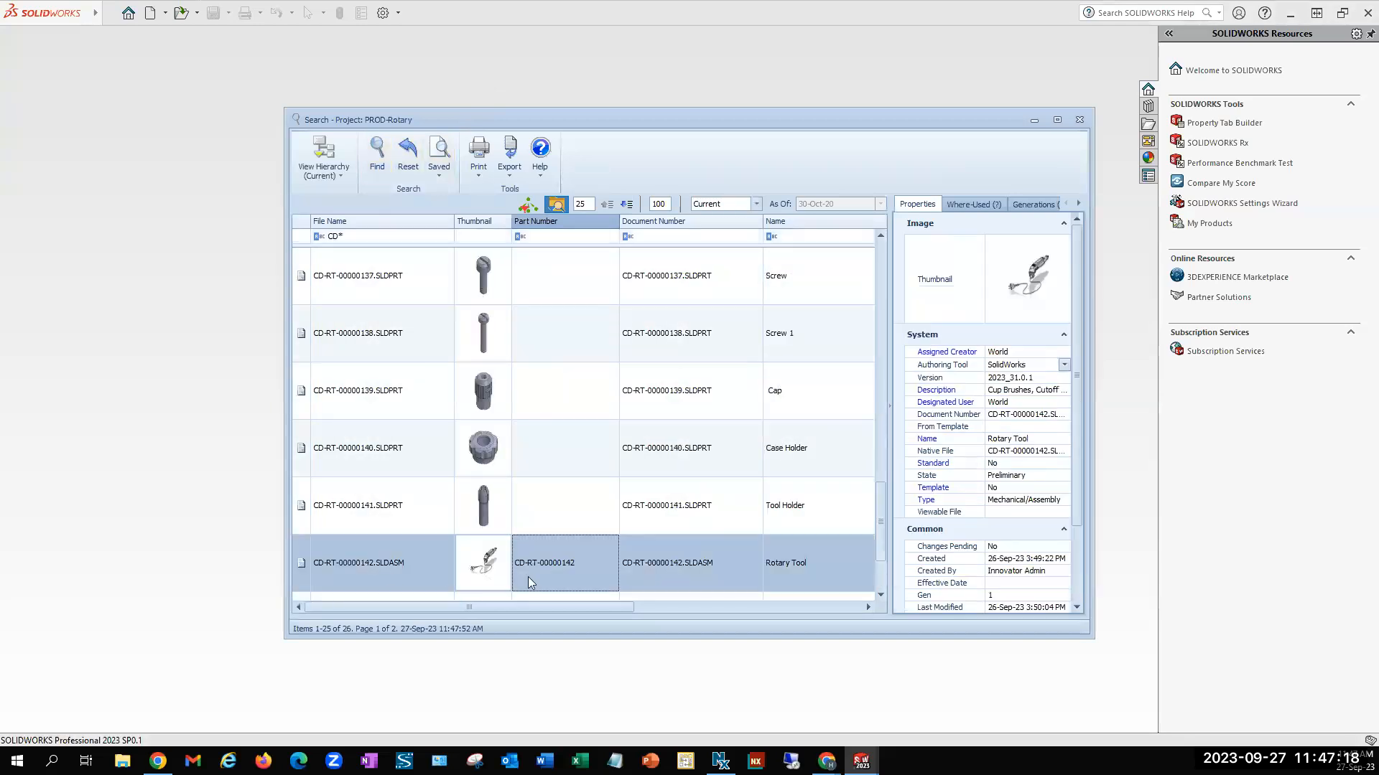
left_click(332, 150)
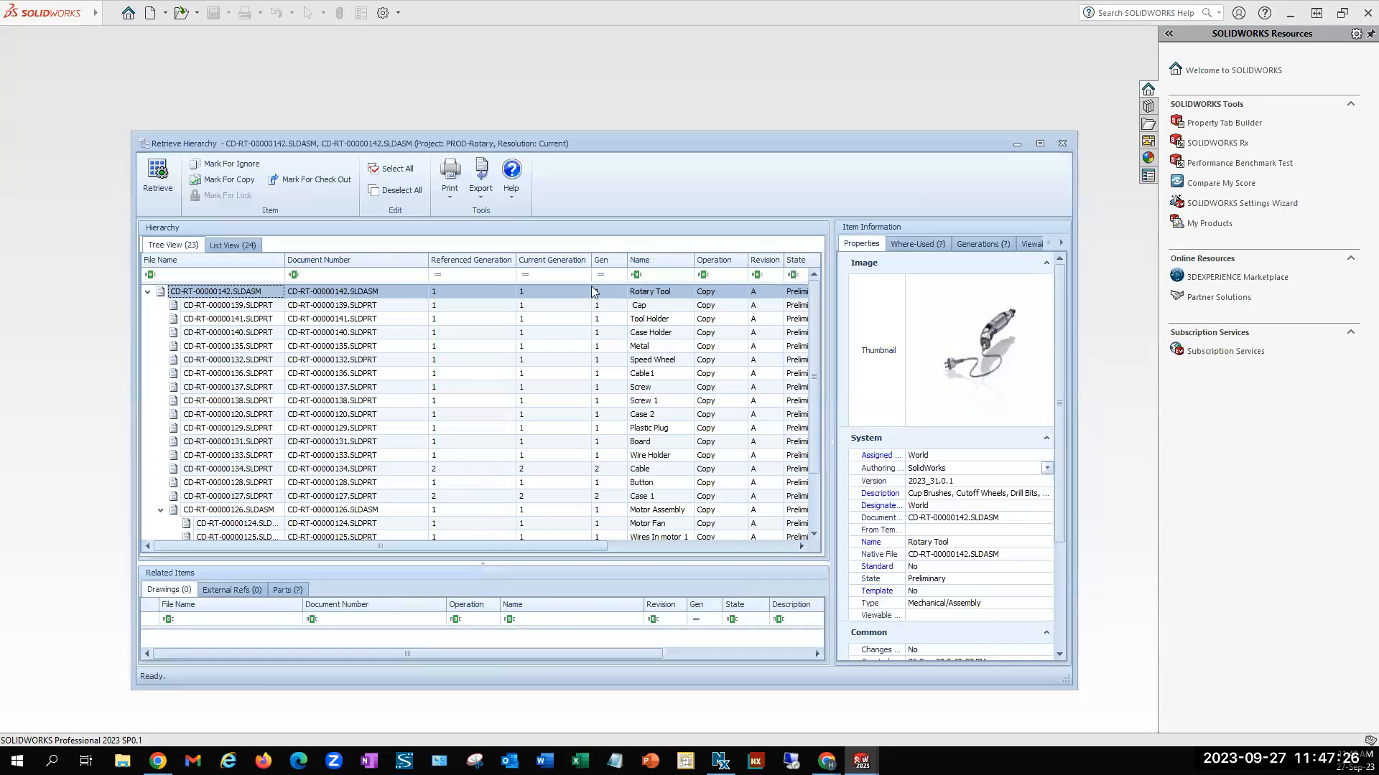
left_click_drag(613, 145, 623, 119)
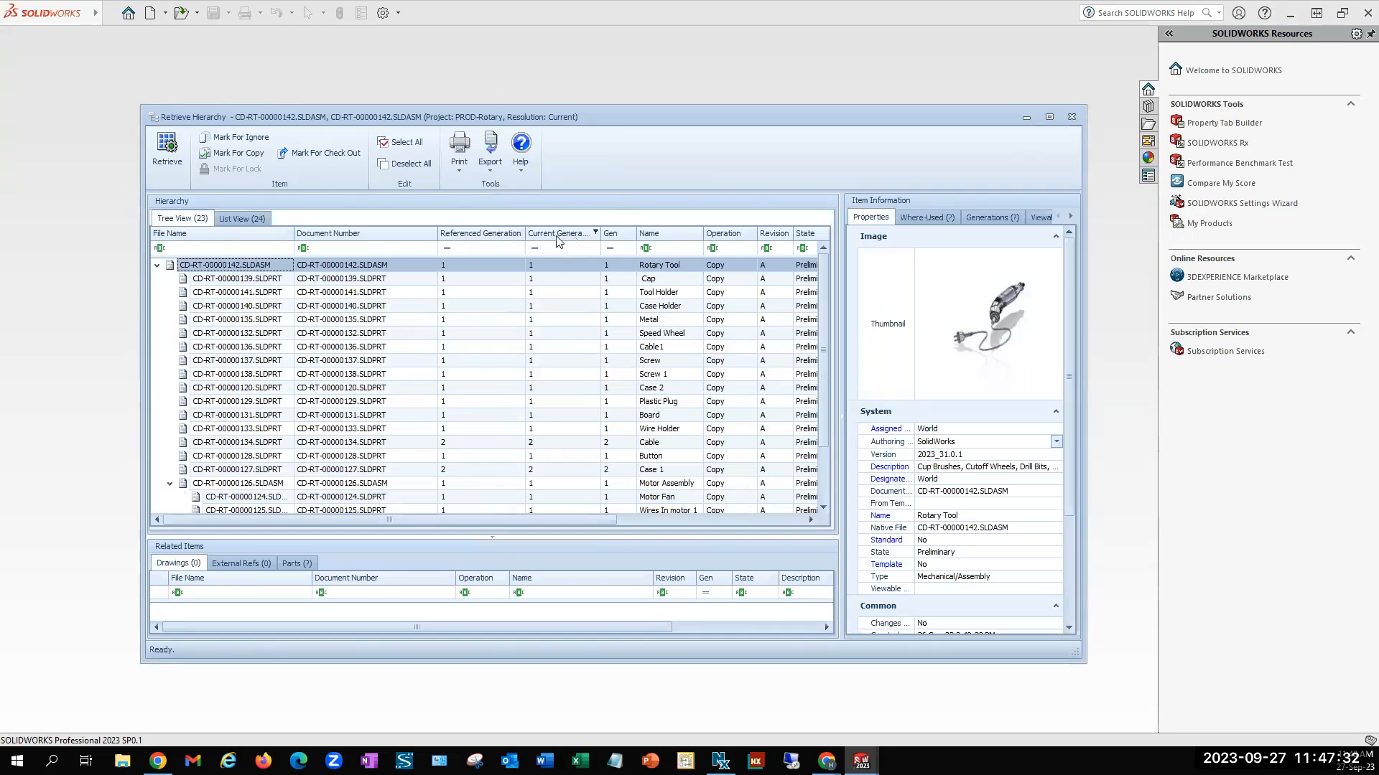
left_click(165, 145)
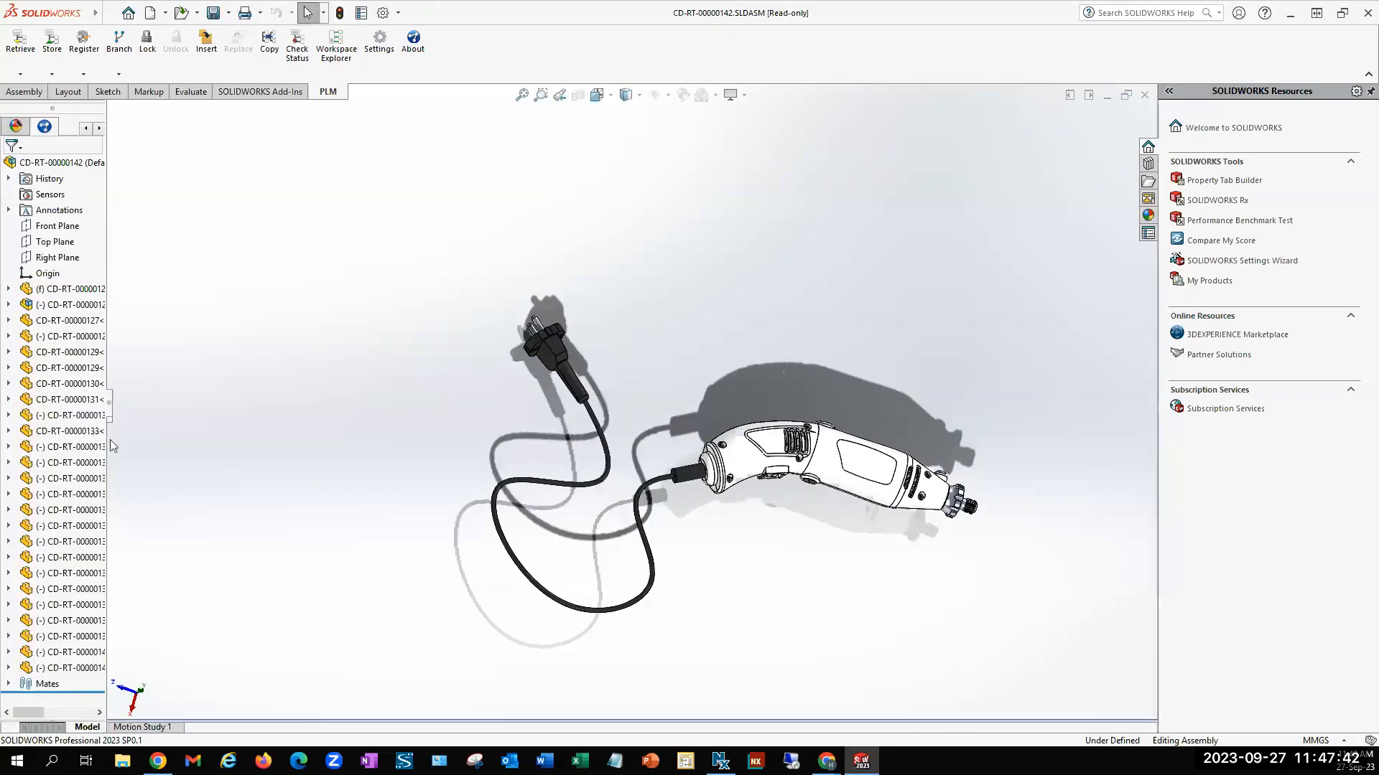
Widen the feature tree, rebuild the Rotary Tool assembly, agree to lock it in the PLM, and dismiss the rebuild error report
left_click_drag(110, 409, 261, 425)
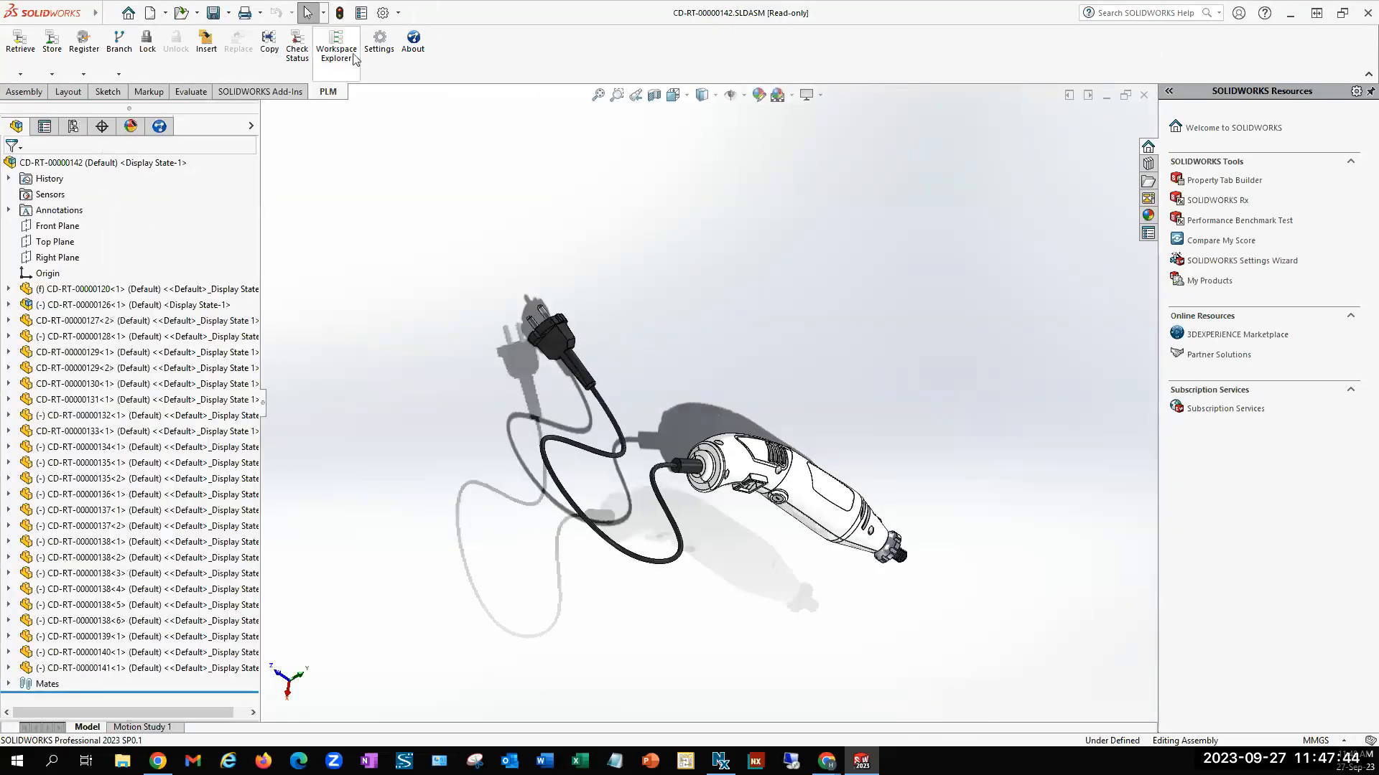
left_click(340, 12)
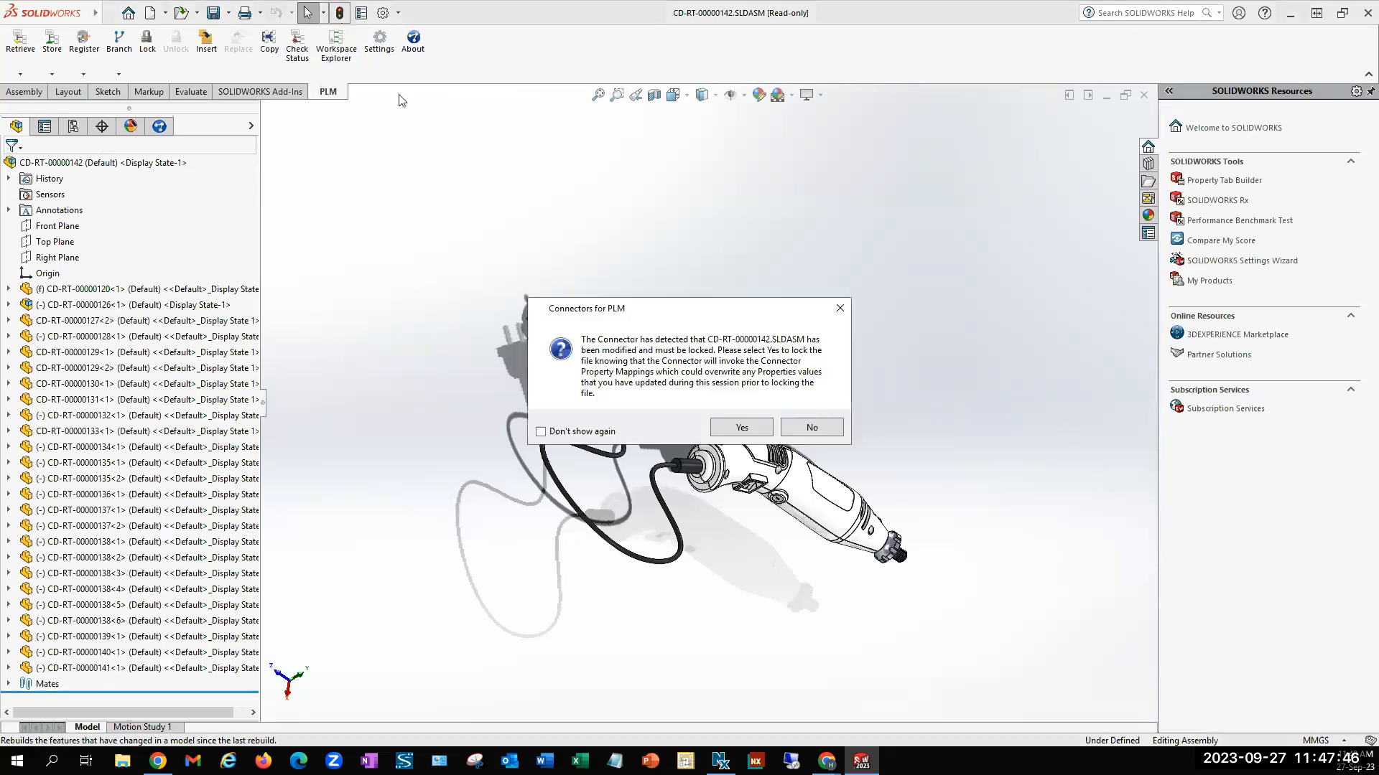
left_click(755, 428)
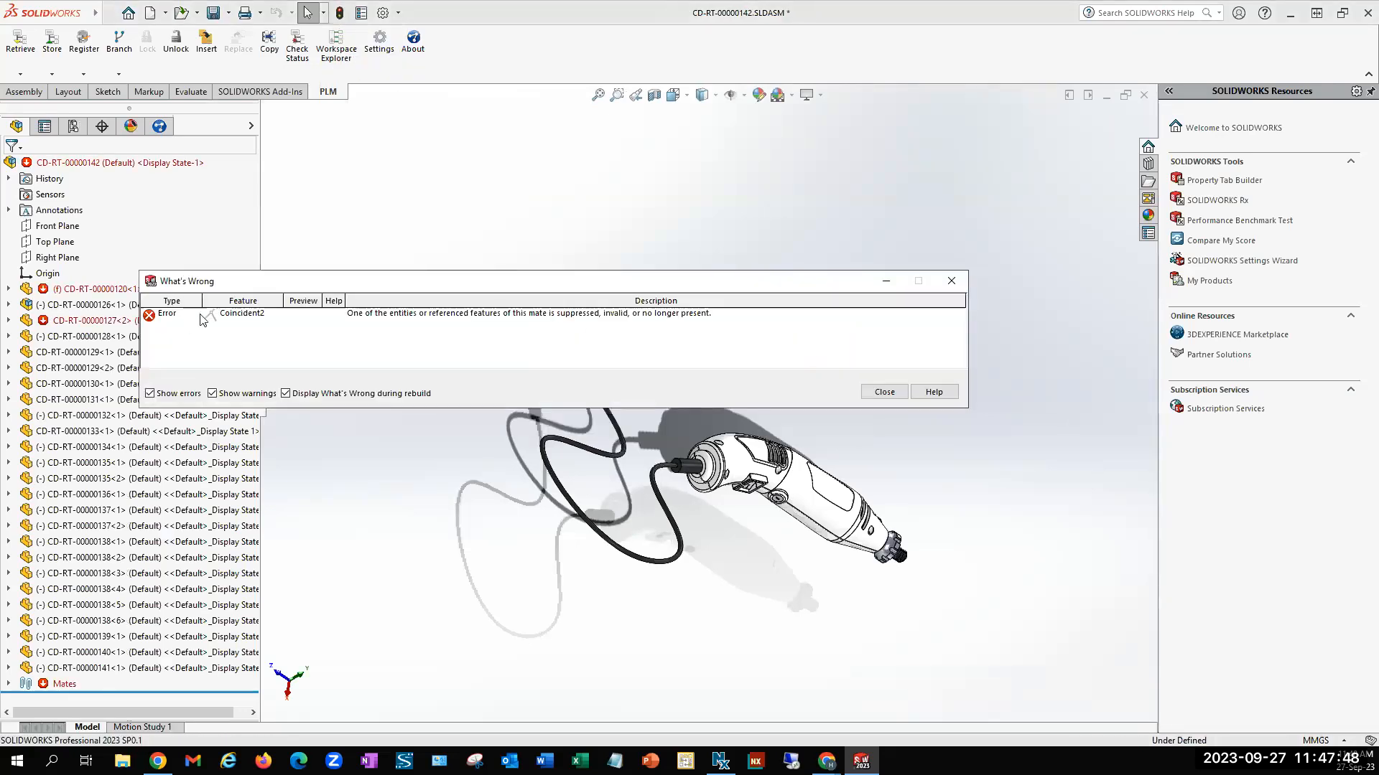
left_click(885, 393)
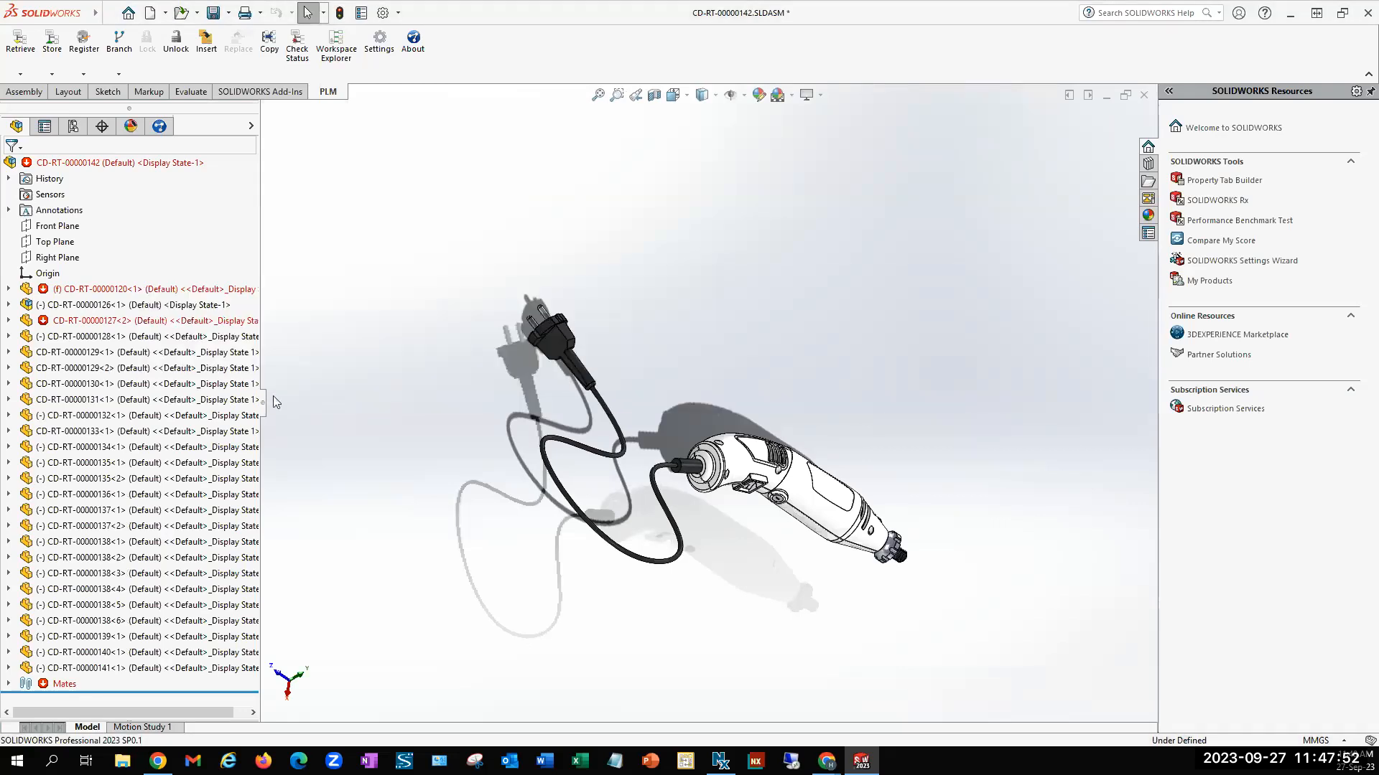
Display the assembly's PLM document list, sort it by referenced generation, and compare the referenced and current generations
left_click(167, 130)
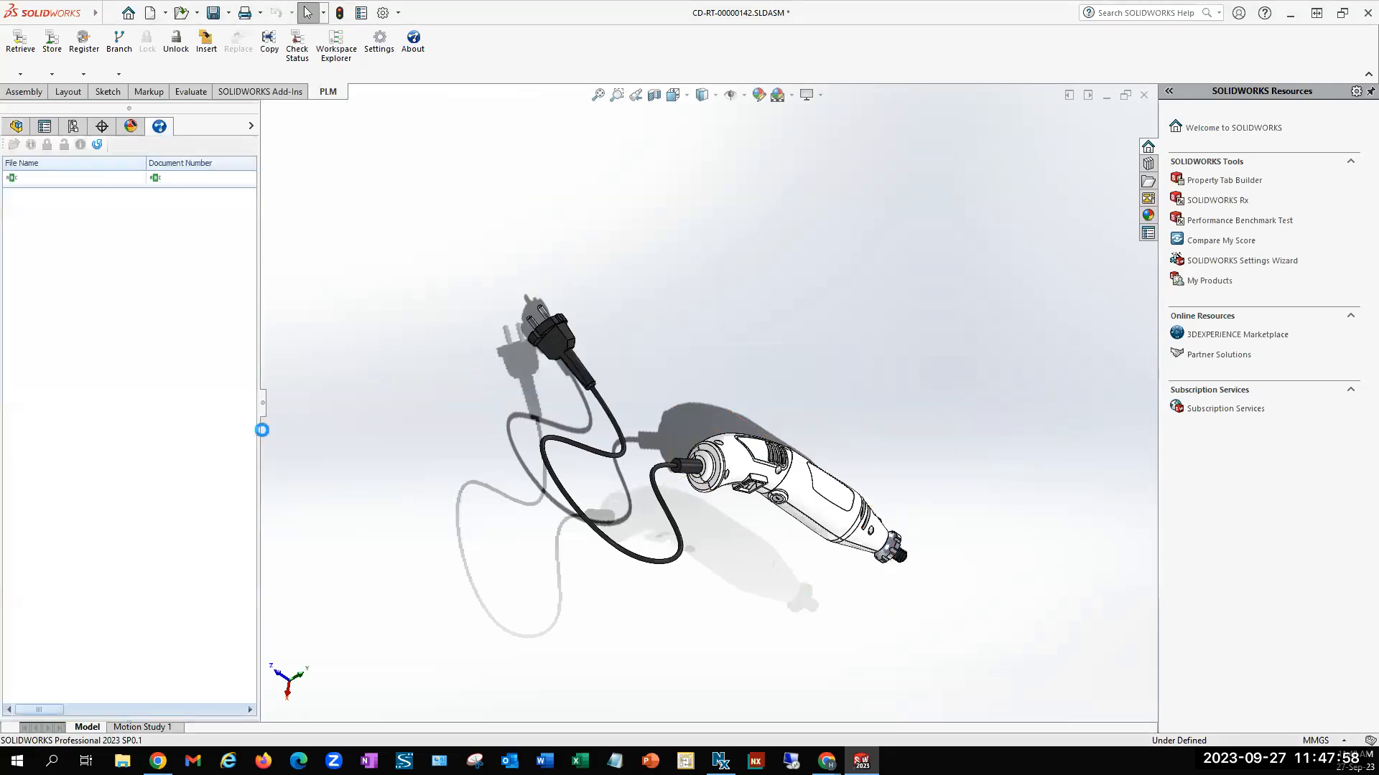
left_click_drag(264, 408, 627, 431)
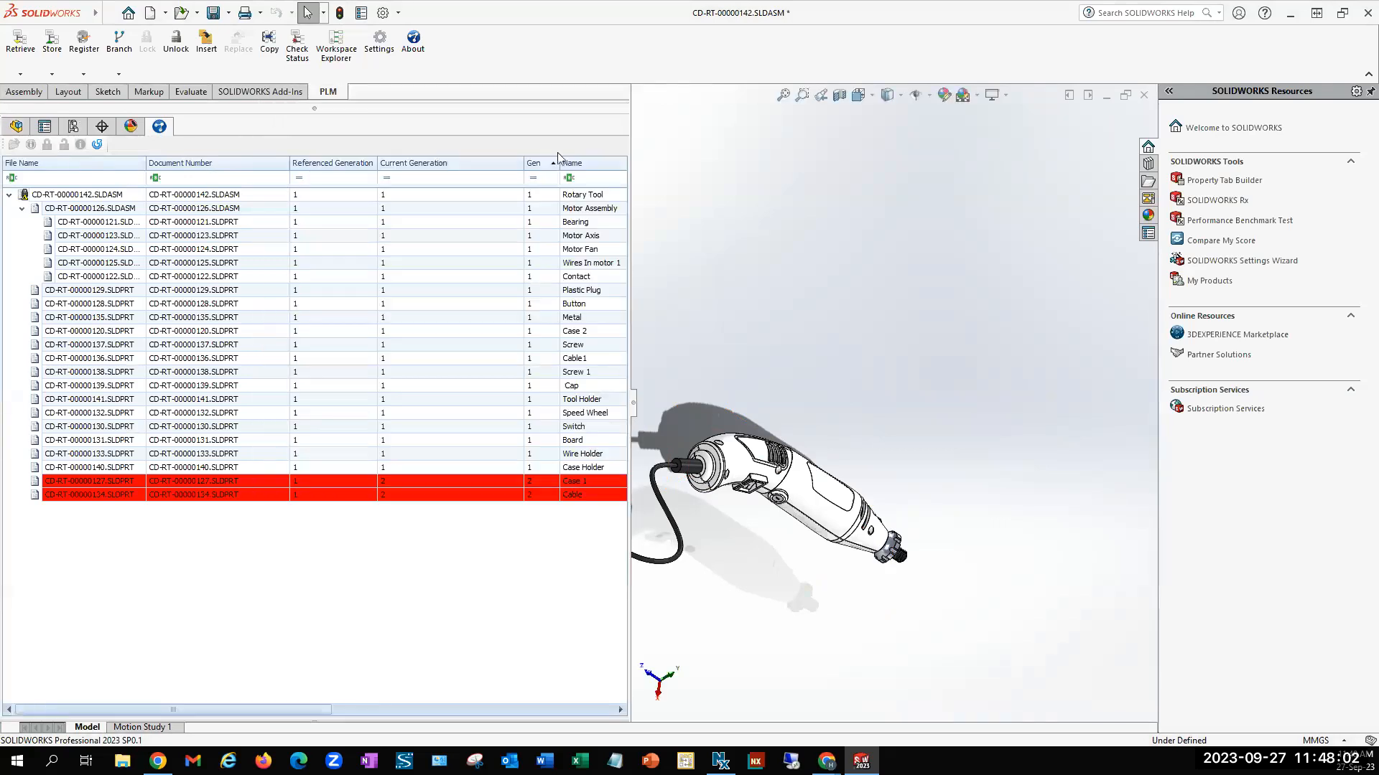
left_click(326, 163)
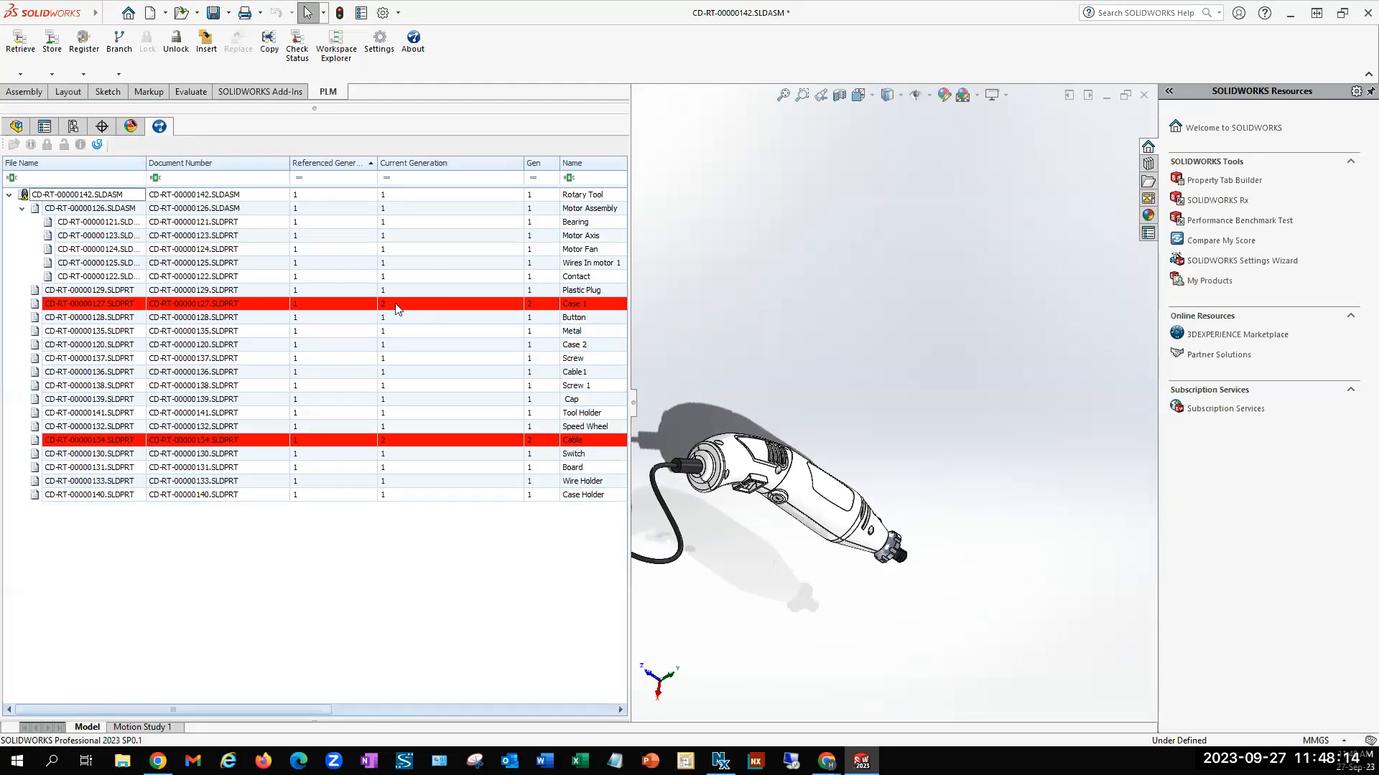
left_click_drag(635, 412, 495, 405)
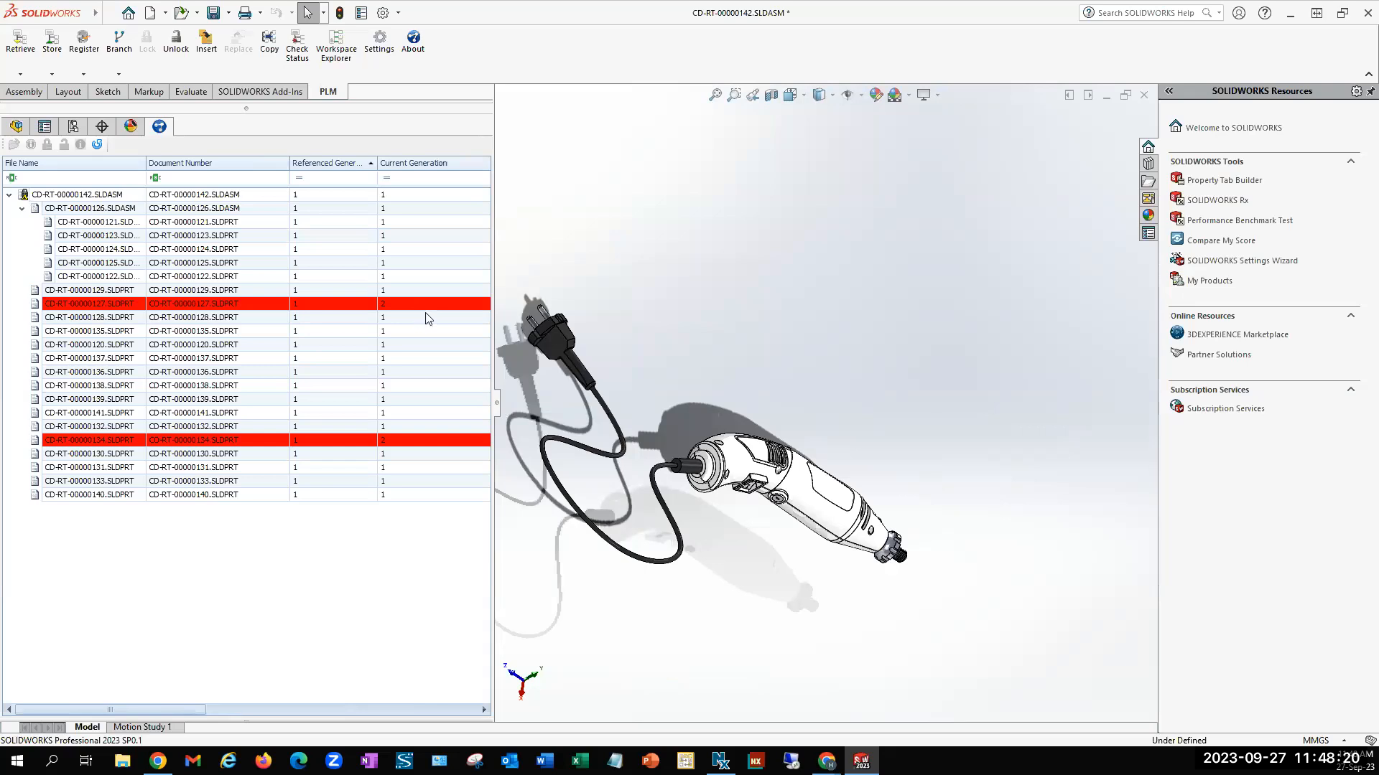
left_click_drag(503, 402, 504, 403)
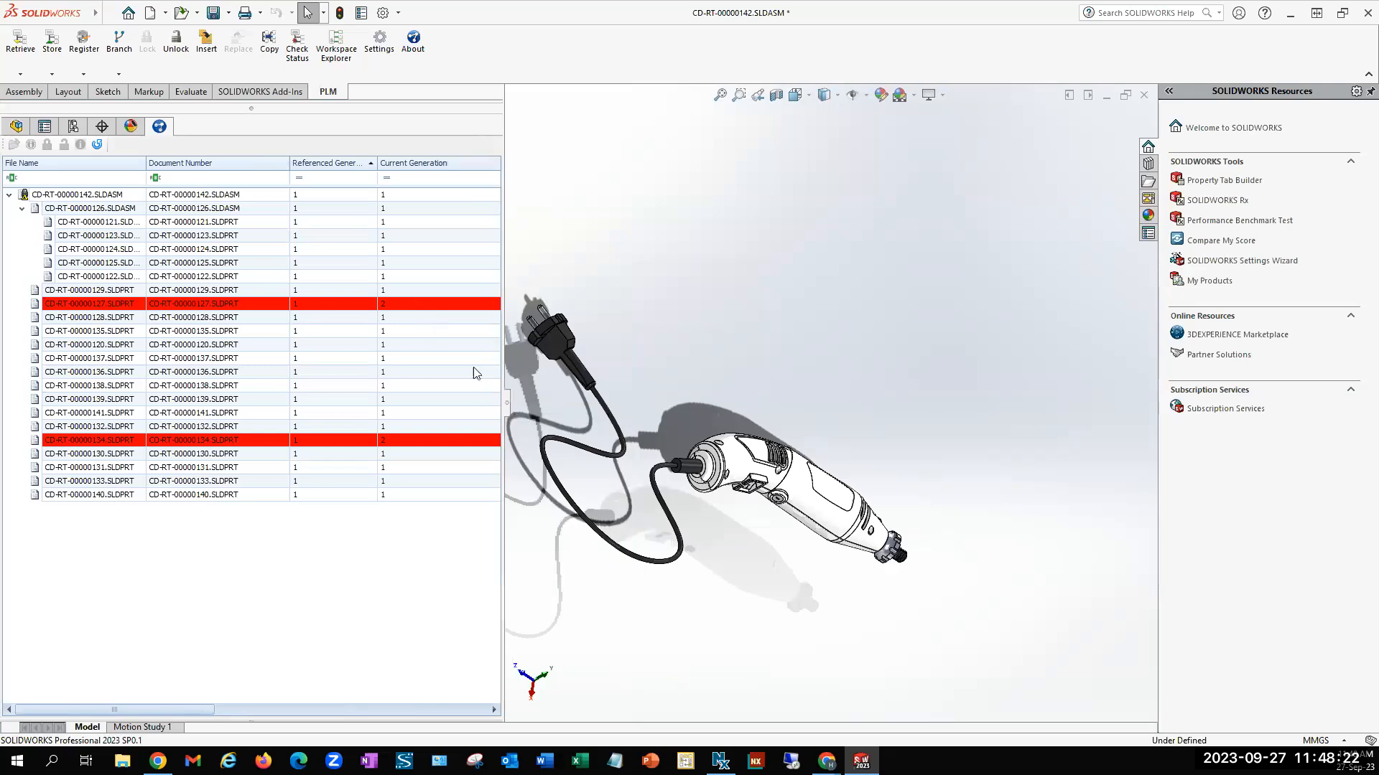